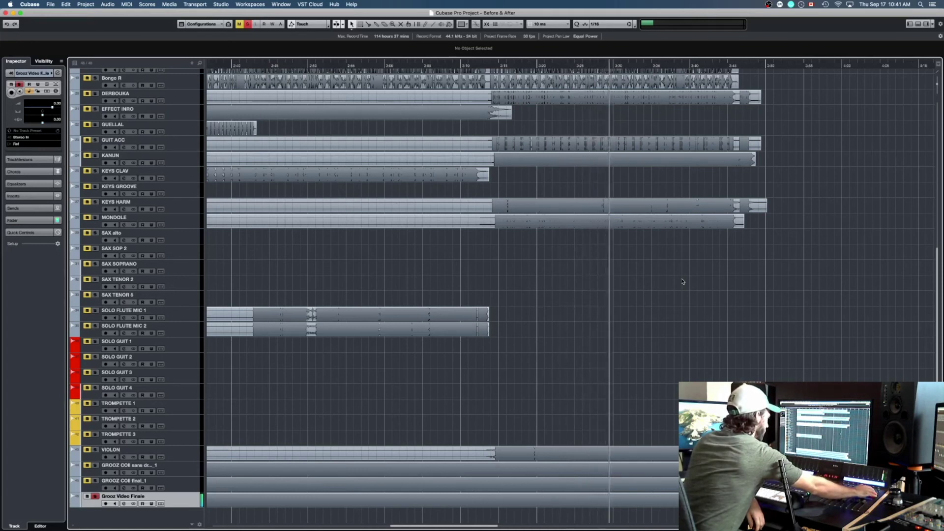
Step: Compare the Grooz Video Finale track with the full multitrack mix by toggling its solo during playback
key(s)
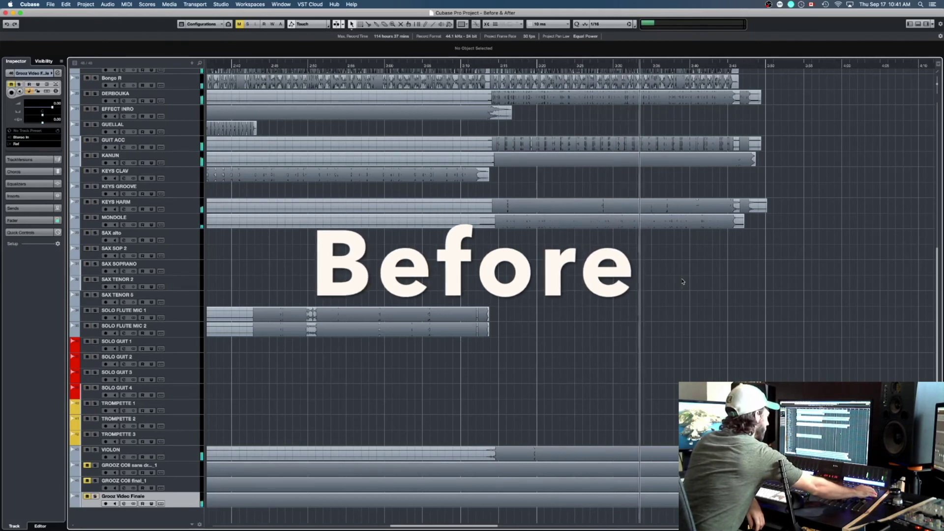
key(s)
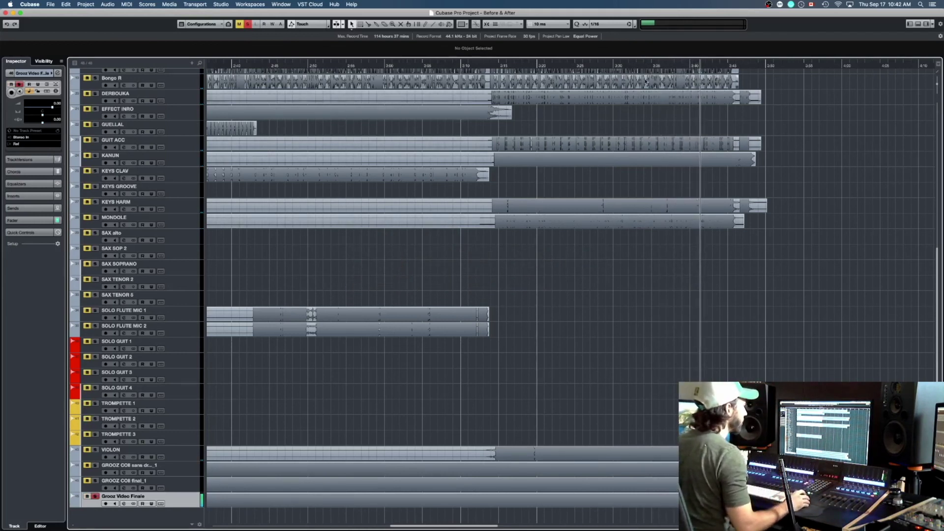
key(s)
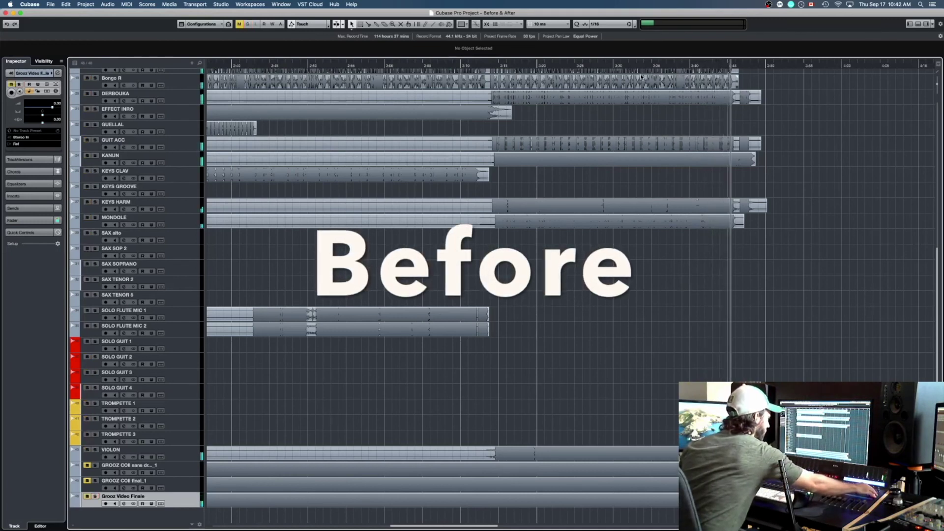
key(s)
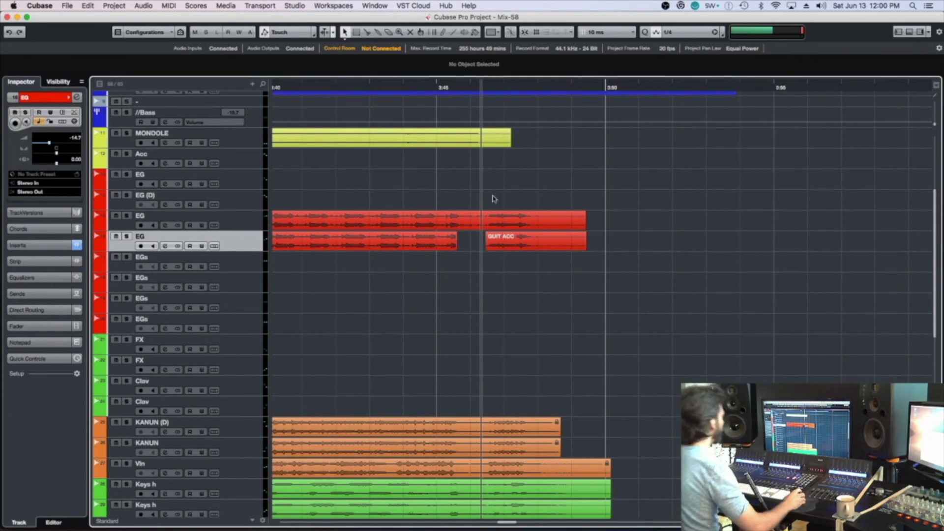
Step: Solo the two EG guitar channels 15 and 16 in the mixer and return to the project view
scroll(454, 274, down, 2)
scroll(453, 274, left, 6)
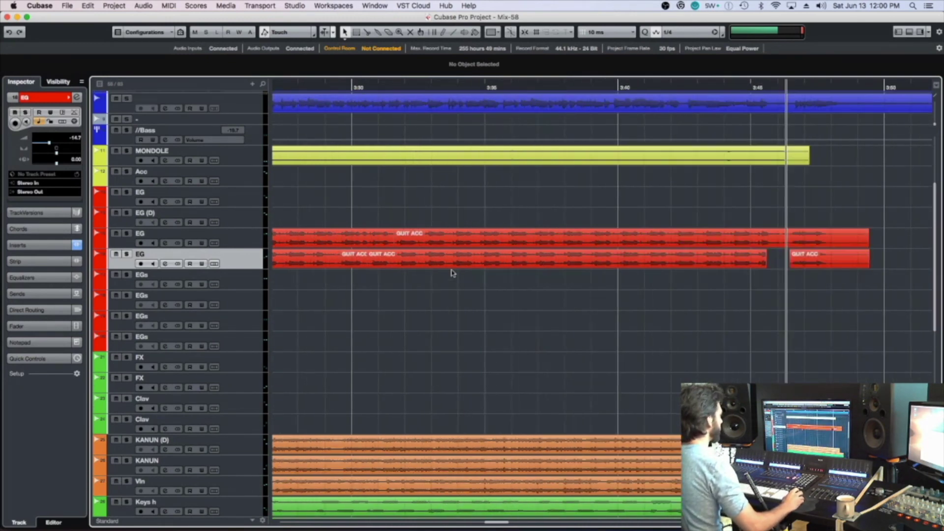
scroll(437, 253, left, 3)
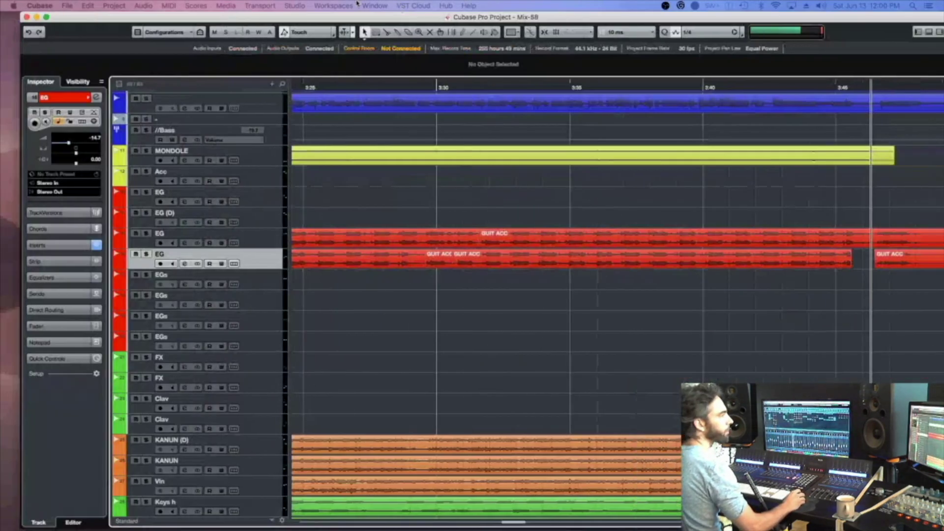
key(F3)
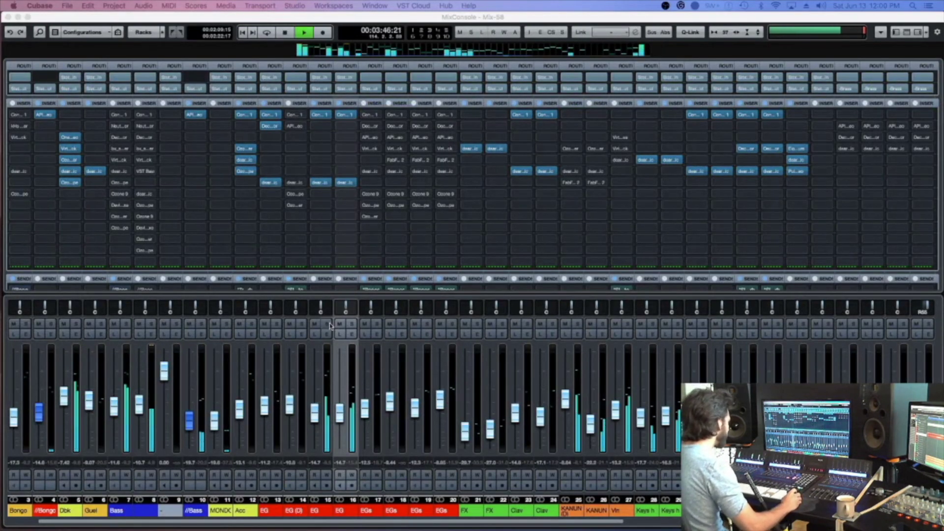
click(347, 325)
key(F3)
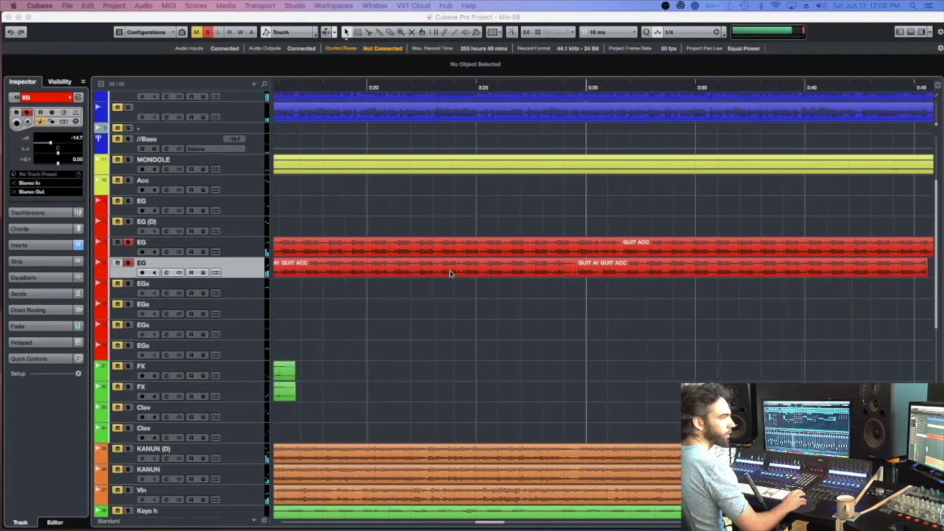
Step: Set a cycle range from about 3:14 to 3:31 over the GUIT ACC clips and play it looped from its start
key(g)
drag(438, 90, 440, 281)
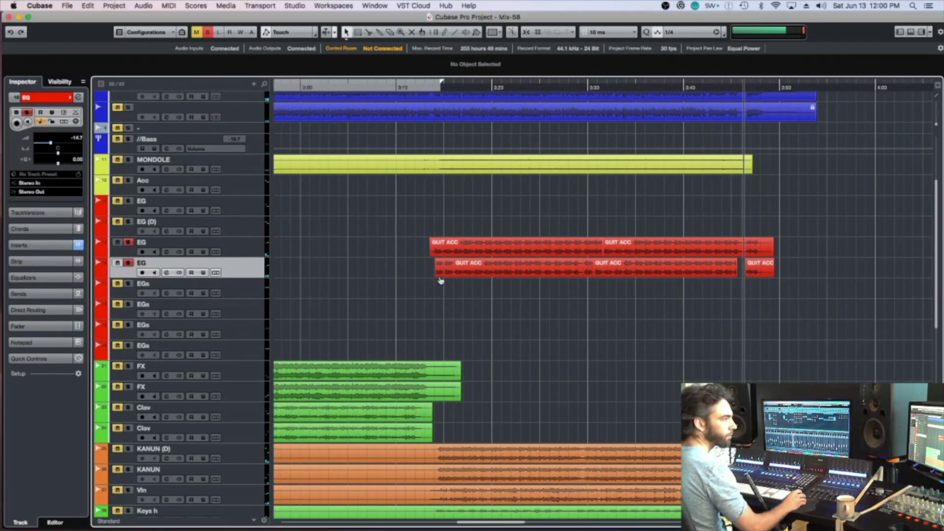
alt+click(602, 84)
key(KP_Divide)
key(KP_1)
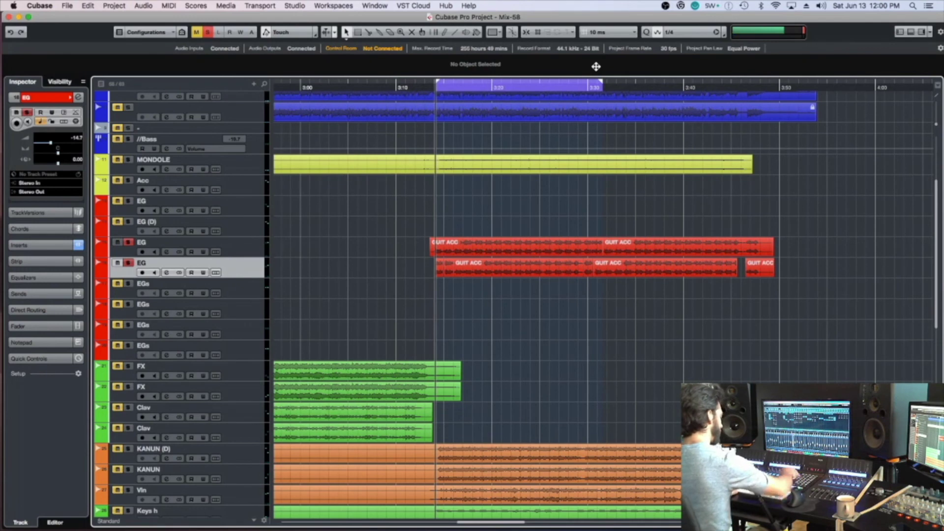
key(space)
Step: Open the dearVR music insert on EG channel 15 and place its source to the left at about X -1.17
key(F3)
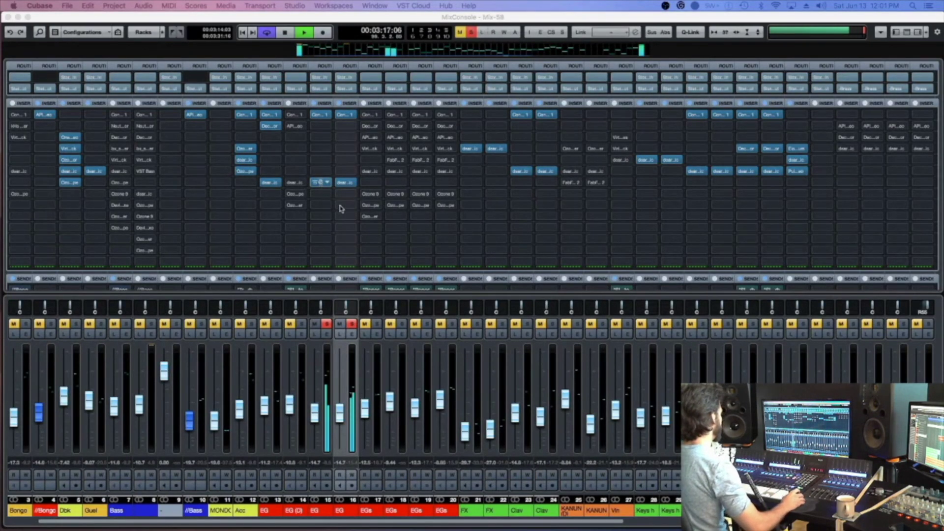
click(321, 182)
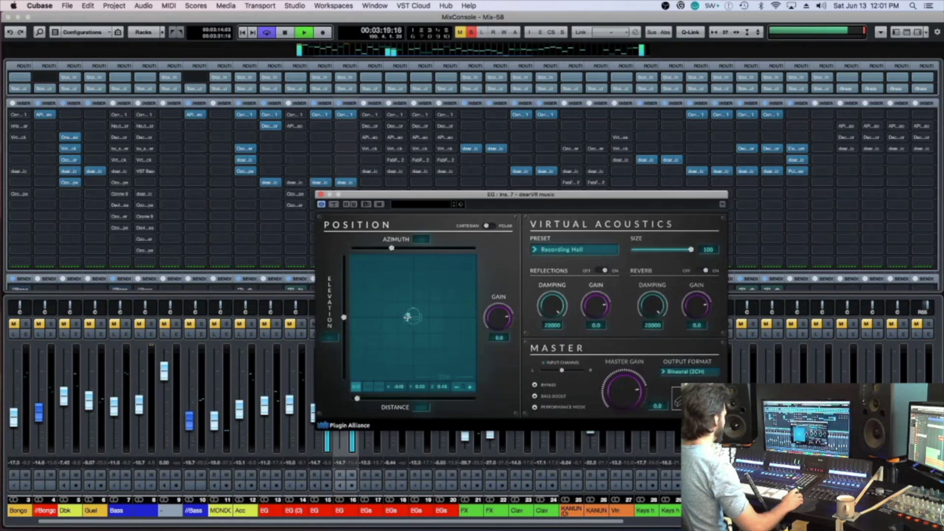
key(space)
drag(397, 195, 158, 209)
Step: Open dearVR music on EG channel 16, place its source at about X 1.18, and arrange both plug-in windows side by side
click(346, 183)
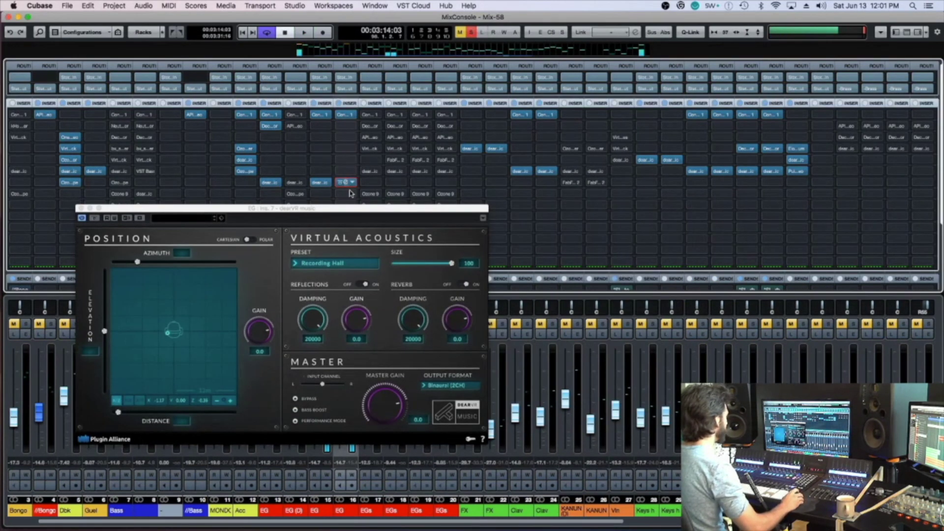
drag(418, 316, 421, 320)
key(space)
key(space)
drag(427, 195, 541, 187)
drag(406, 212, 375, 196)
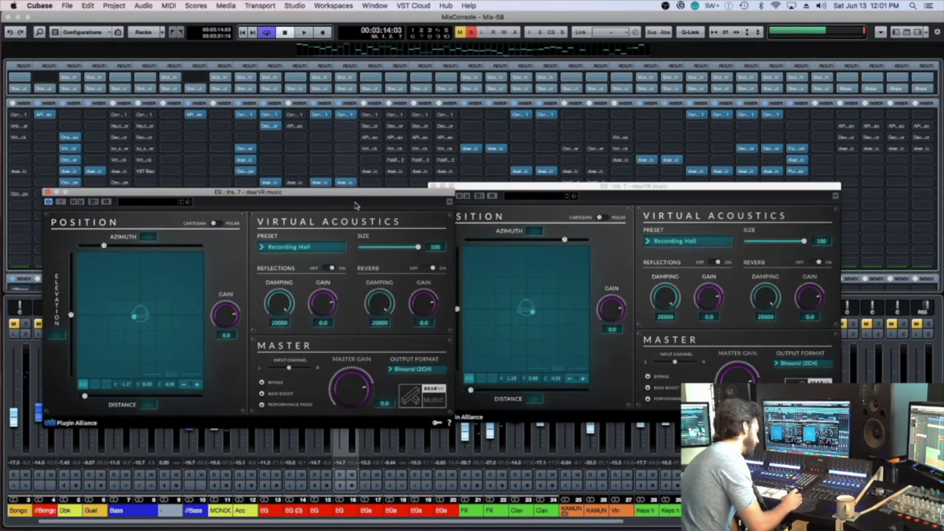
Step: Play the loop with the guitars unsoloed and soloed again to judge their placement in the mix
key(s)
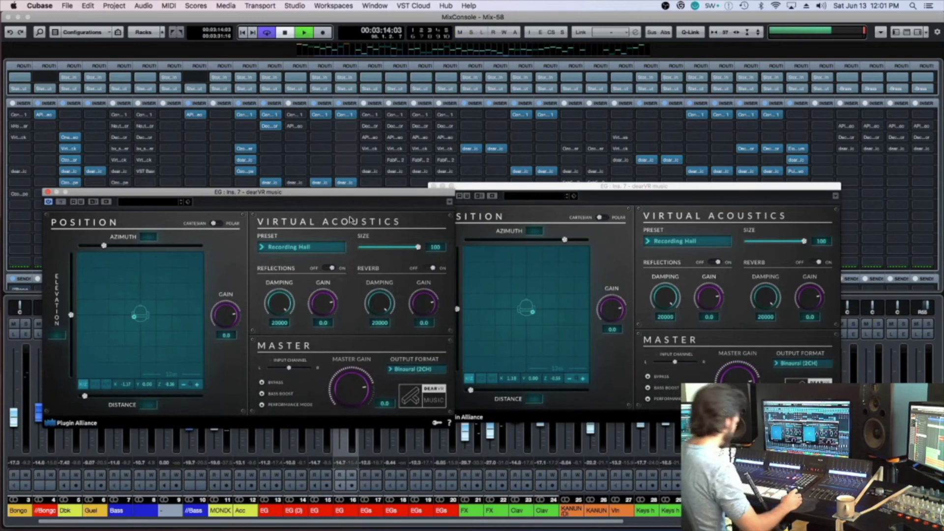
key(space)
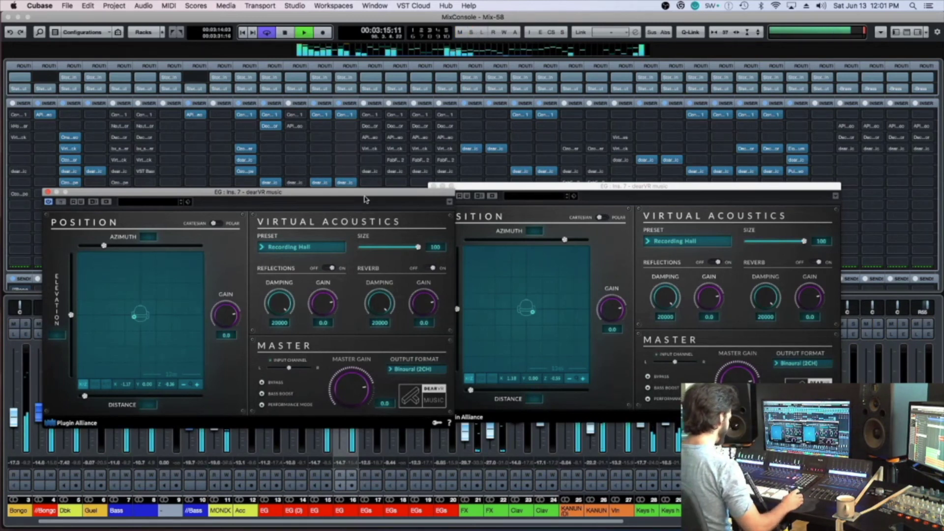
key(s)
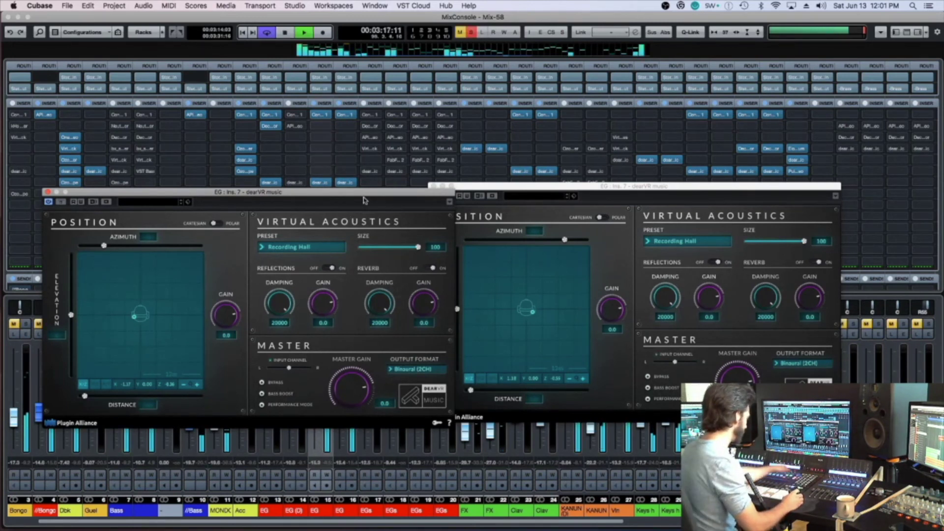
Step: Switch both dearVR position grids to the side view and raise each guitar source to about Y 0.3
click(467, 385)
click(482, 378)
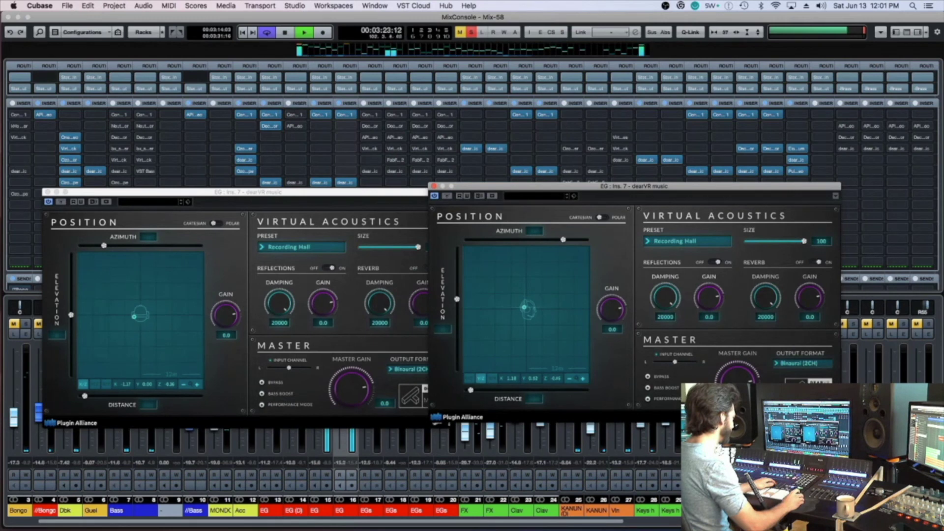
click(85, 383)
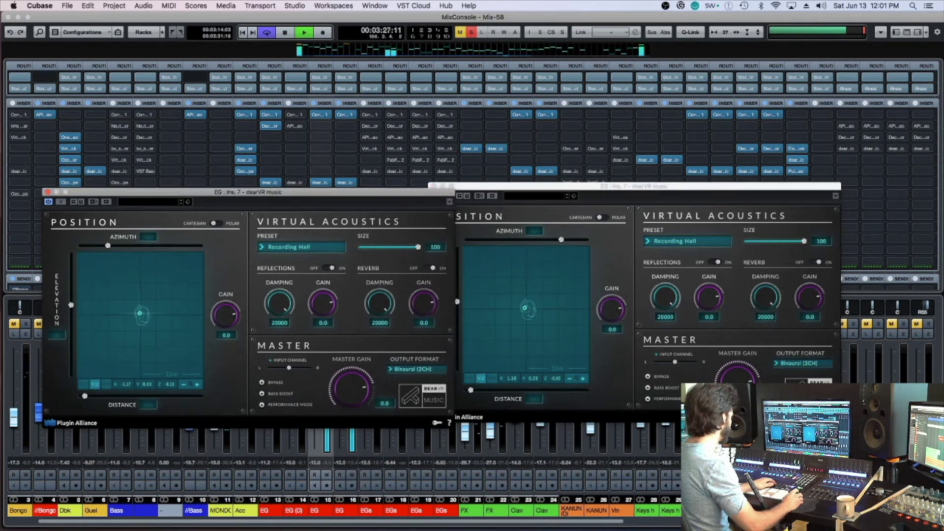
Step: Unsolo the guitars and move their dearVR sources forward, to about Y 0.26, Z 0.48 on channel 16 and Y 0.27, Z 0.53 on channel 15
key(Right)
key(s)
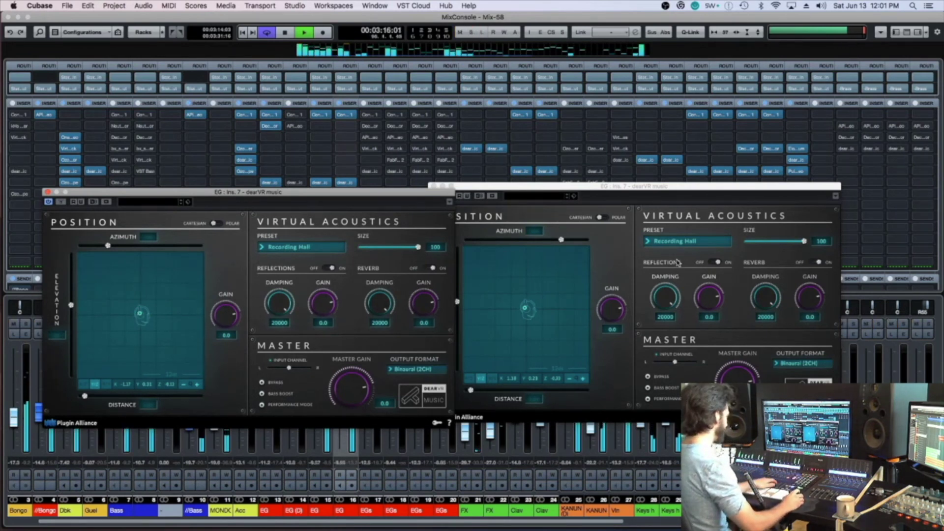
click(526, 311)
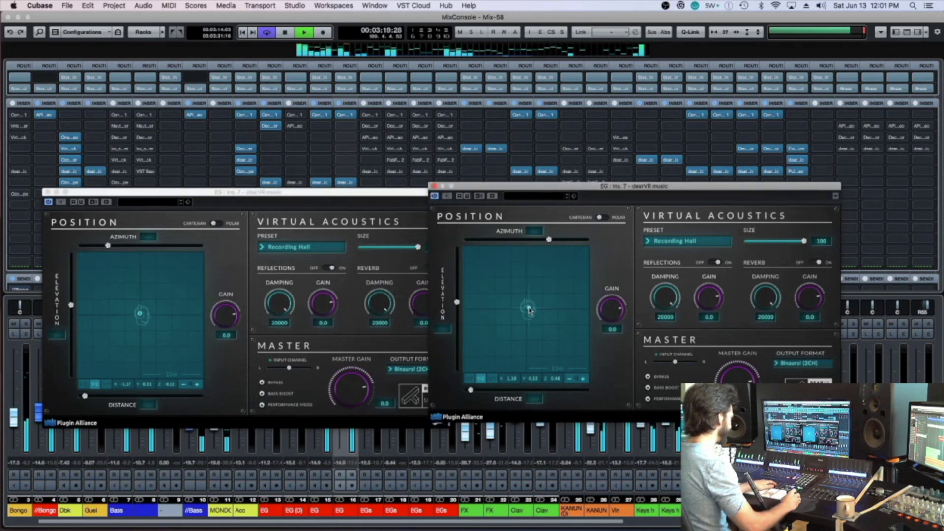
click(141, 315)
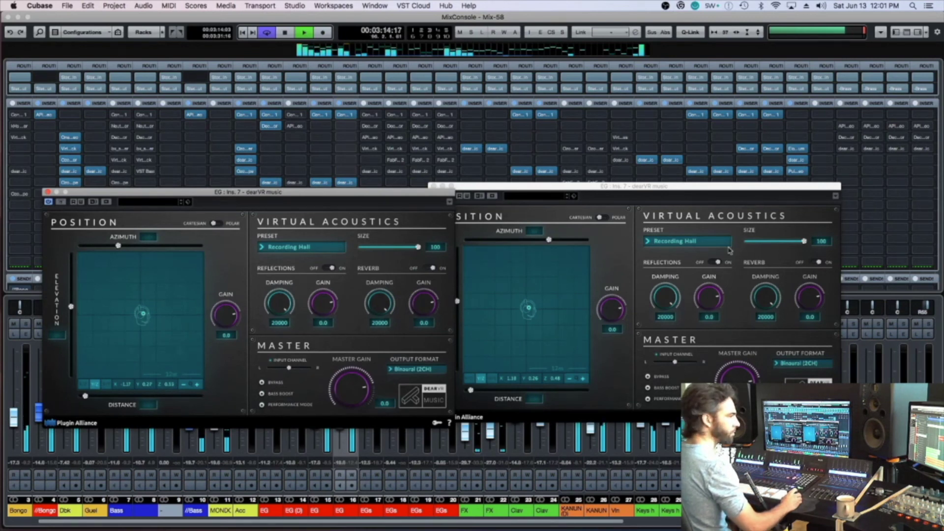
Step: Turn off cycle playback, save the project, and close both dearVR music windows
key(KP_Divide)
key(super+s)
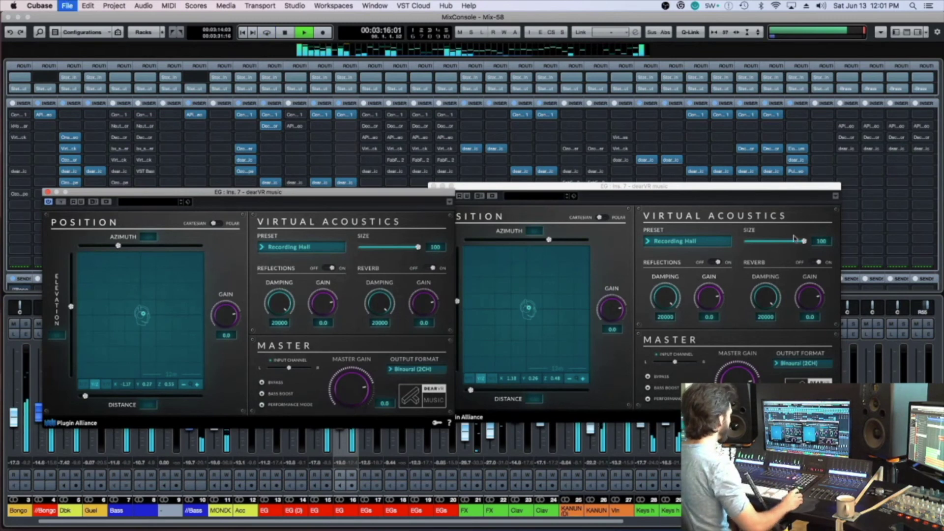
key(super+w)
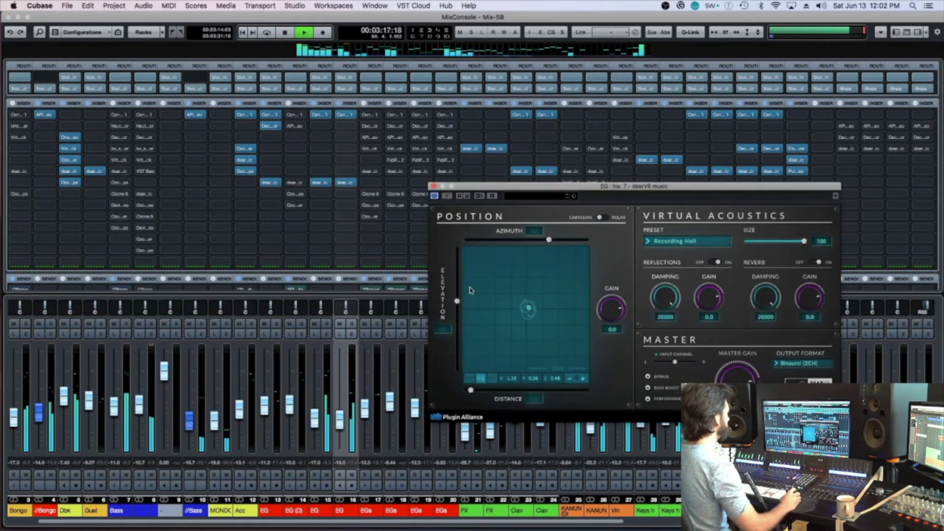
key(super+w)
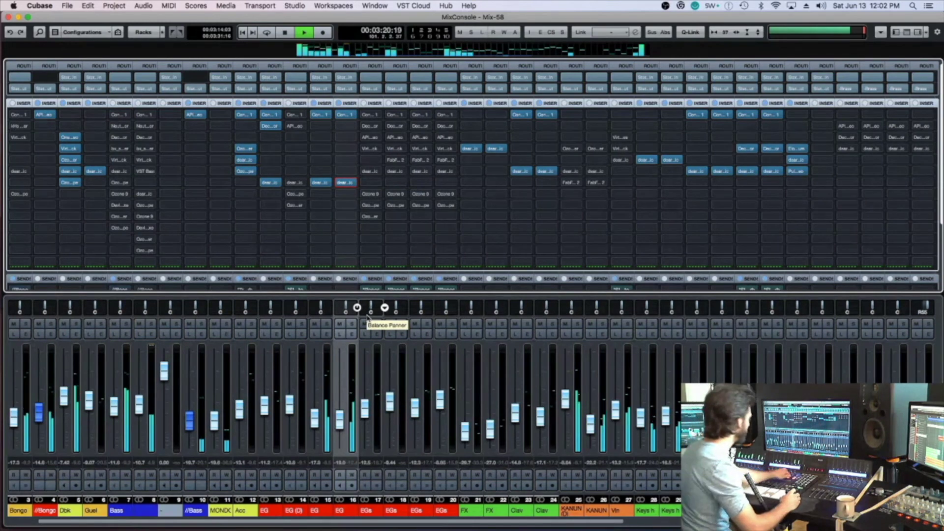
Step: Solo the two EG guitars again, raise the level of EG channel 15, and stop playback
key(s)
key(Left)
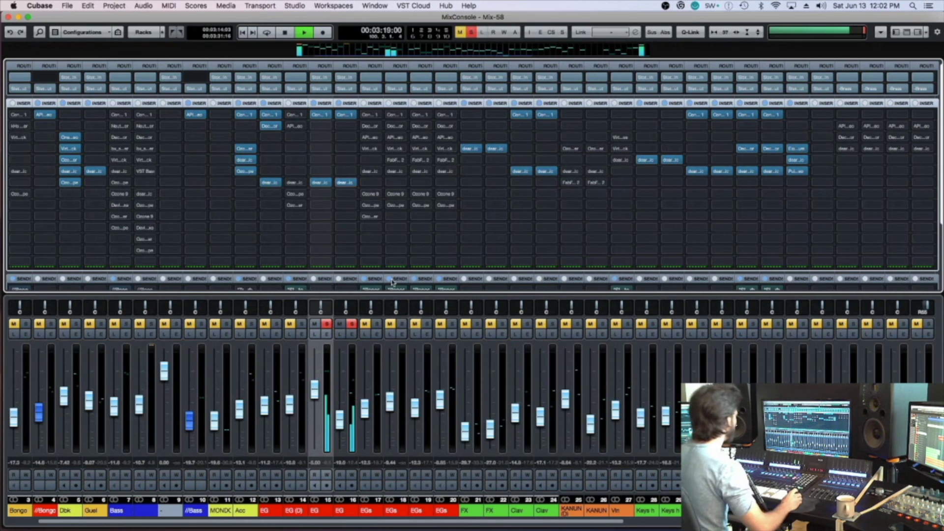
key(space)
Step: Replace the Console 1 insert on EG channel 16 with a copy of the one on channel 15
click(353, 115)
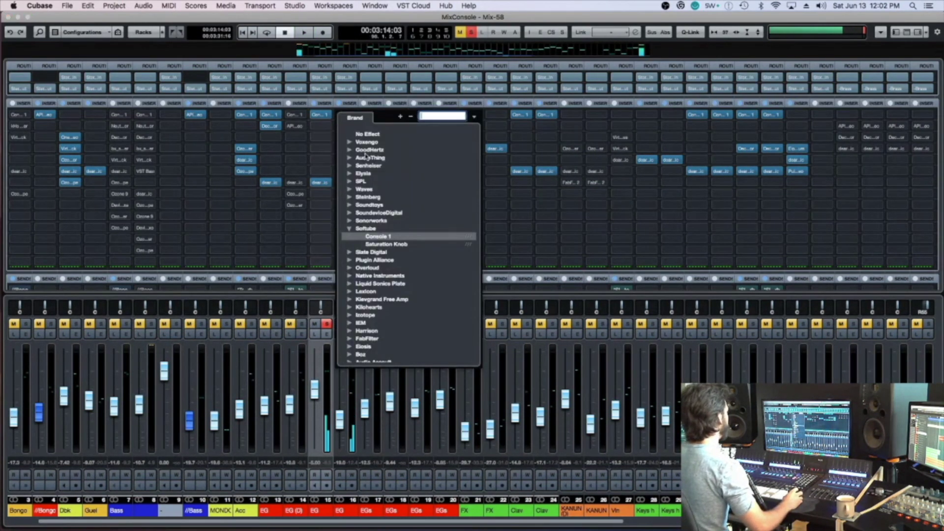
click(370, 134)
drag(322, 118, 339, 150)
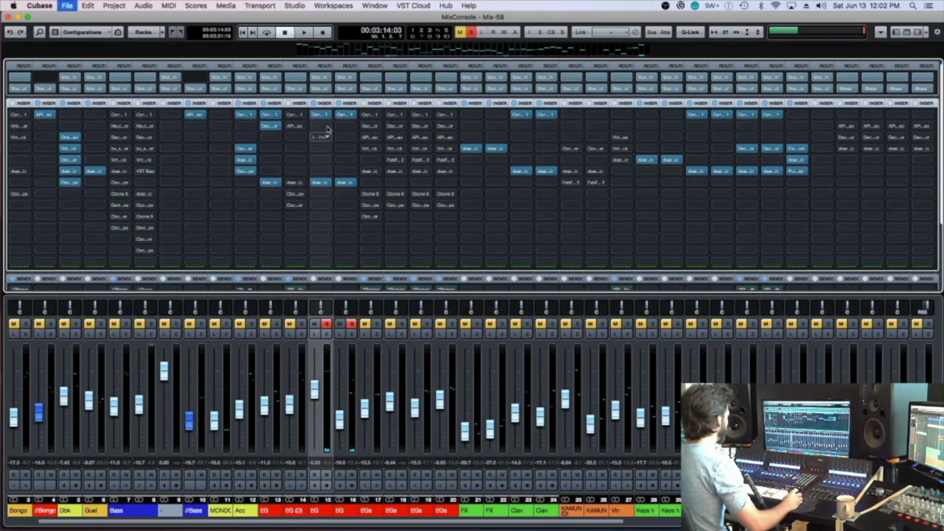
Step: Add kHs Transient Shaper to the second insert slot of EG channel 15, set its Attack to 7%, and close the plug-in
click(329, 139)
text(kh)
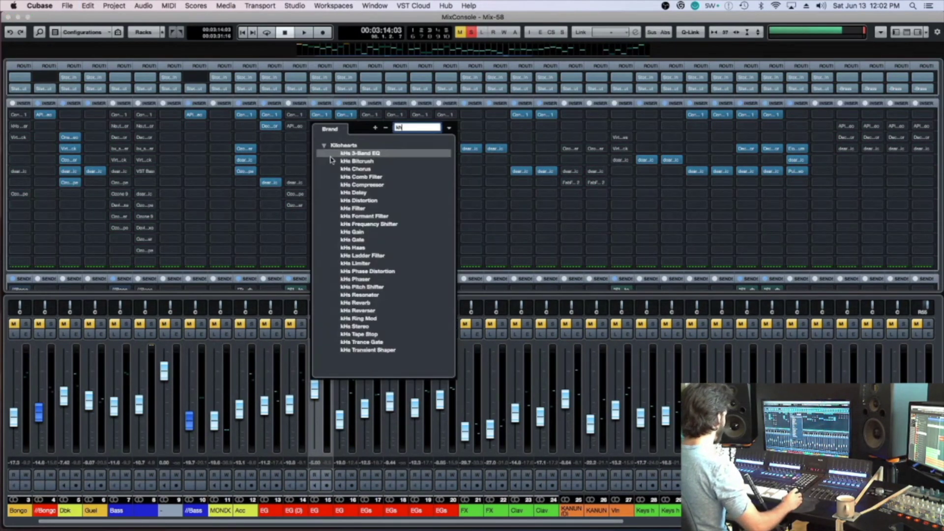
text(a)
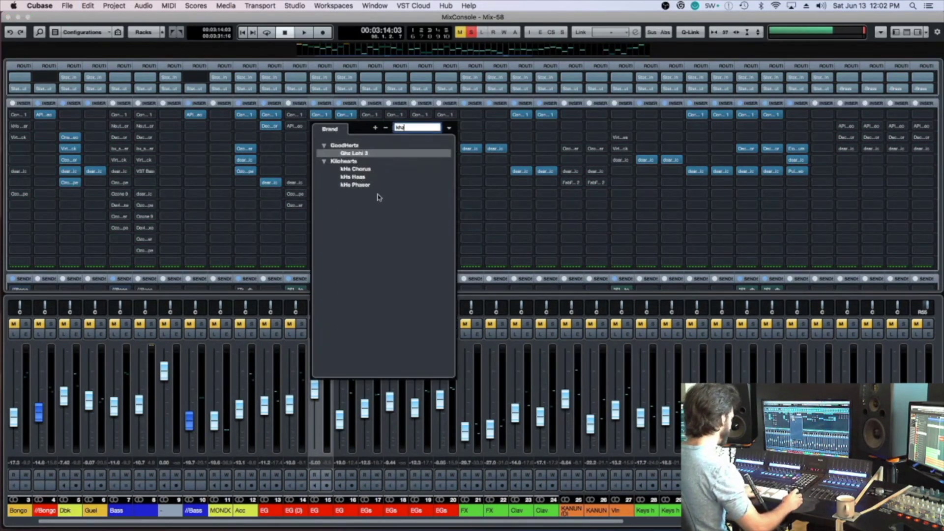
key(BackSpace)
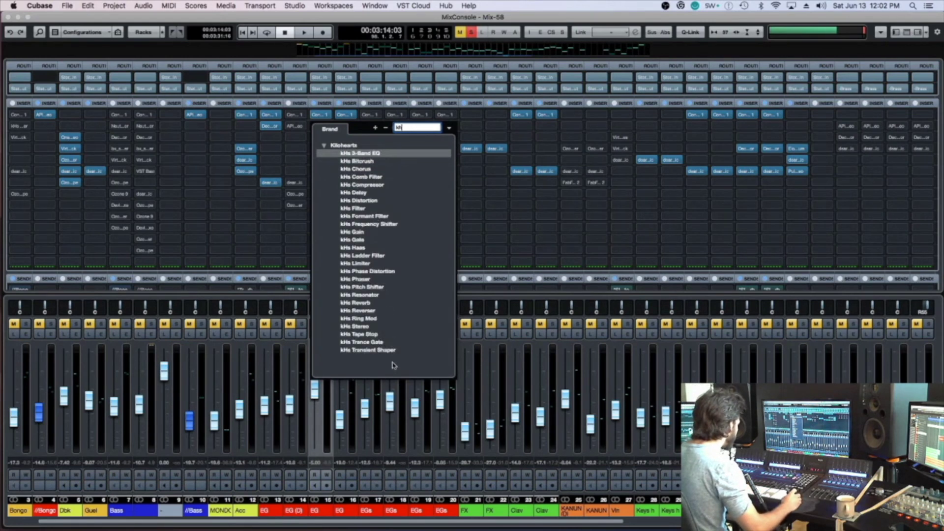
click(393, 350)
drag(441, 169, 441, 165)
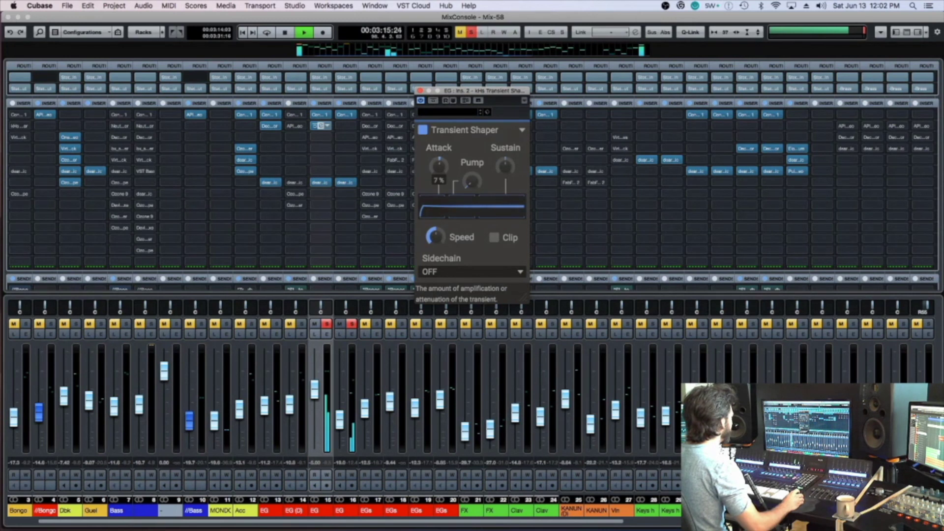
key(super+w)
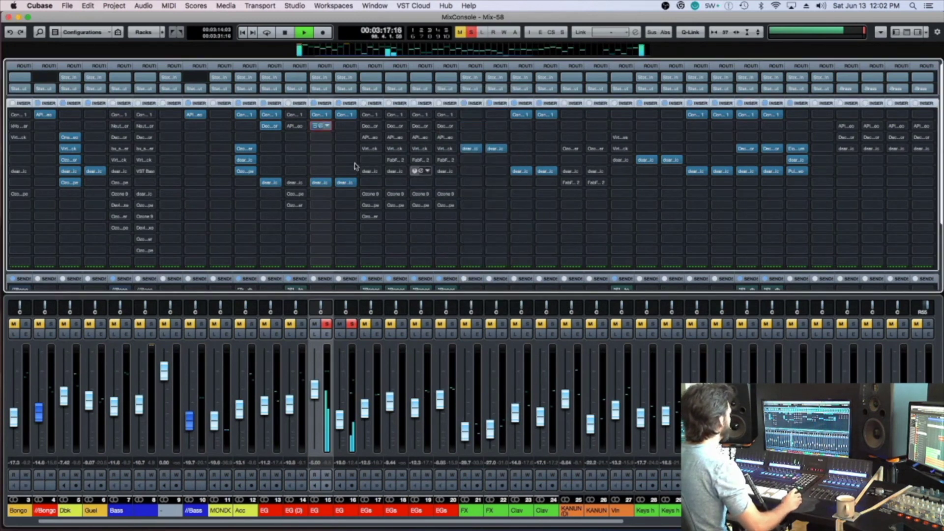
Step: Copy the Transient Shaper insert from EG channel 15 to channel 16, save the project, and stop playback
drag(330, 127, 345, 129)
key(super+s)
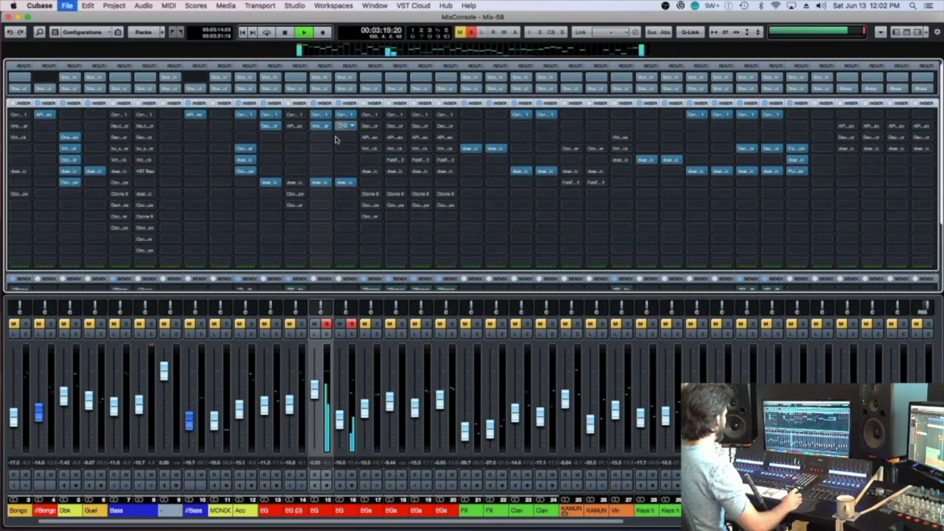
key(space)
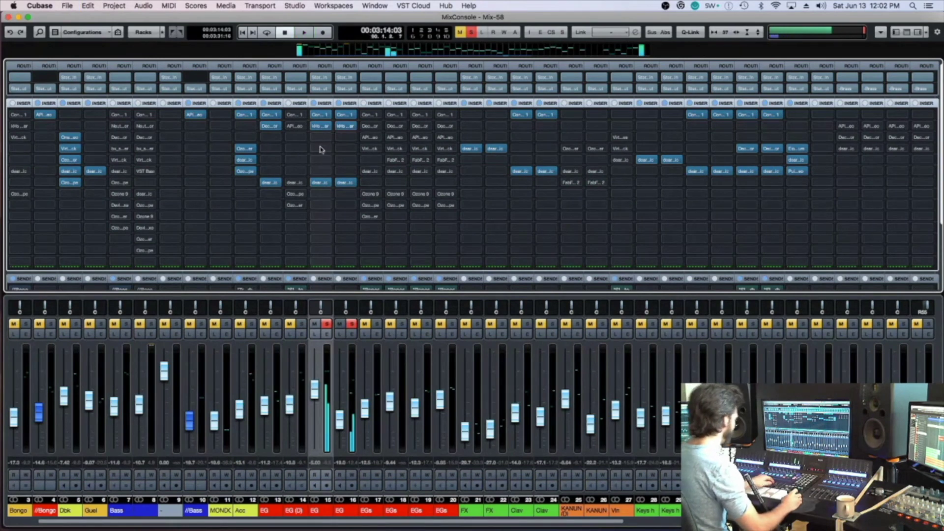
Step: Raise the level of EG channel 16 to -6.31 dB during playback, unsolo the two EG guitars, and stop playback
key(Down)
key(space)
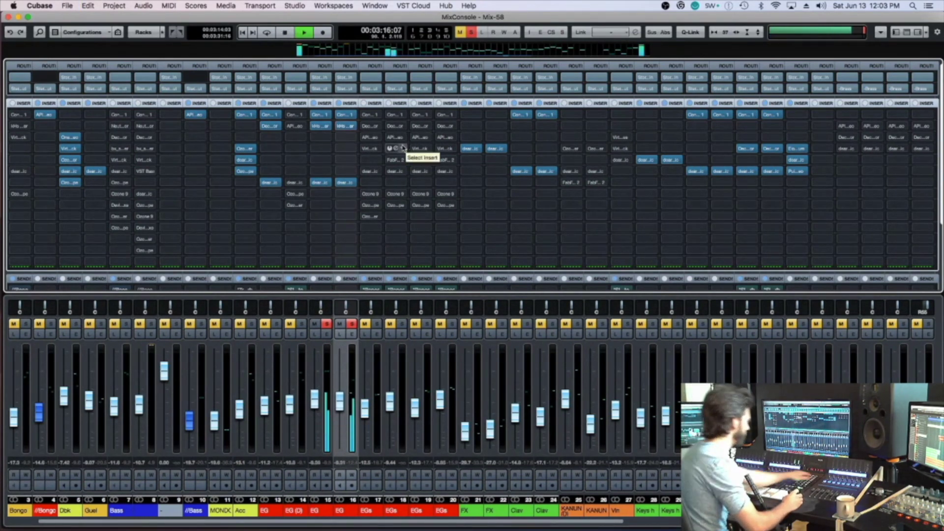
key(s)
key(space)
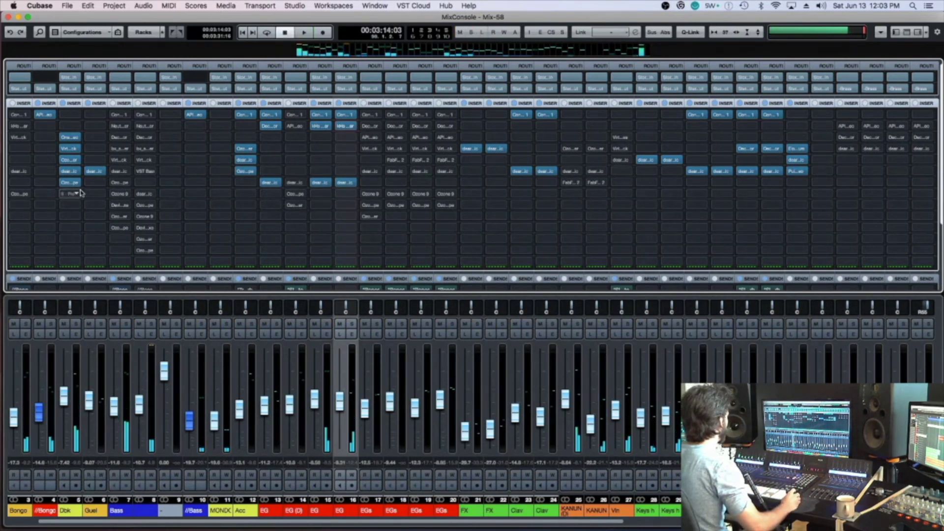
Step: Copy the Ozone insert into the eighth insert slot of EG channels 15 and 16, start playback, and save the project
mouse_move(343, 203)
mouse_down()
mouse_move(320, 194)
mouse_move(342, 198)
mouse_up()
key(space)
key(super+s)
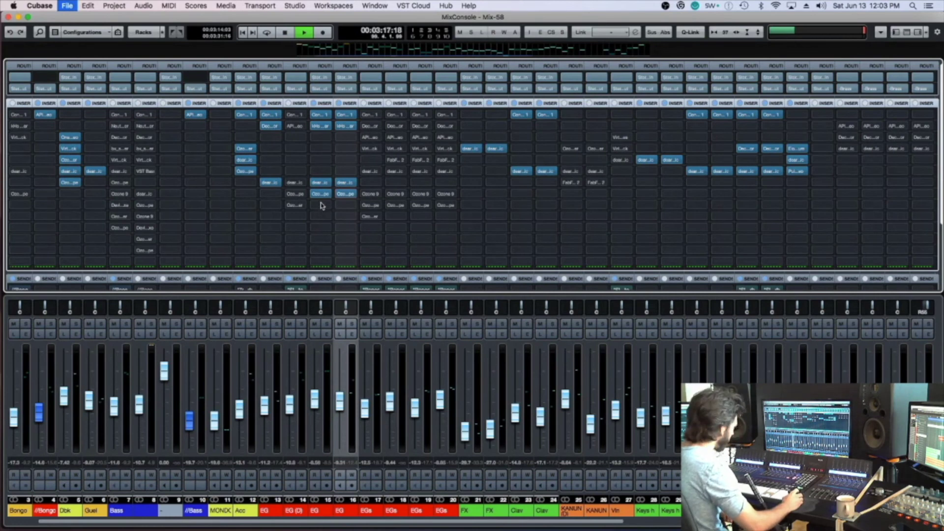
Step: Compare the full mix with and without the eighth-slot Ozone inserts on EG channels 15 and 16
click(314, 196)
click(338, 196)
click(338, 196)
click(313, 195)
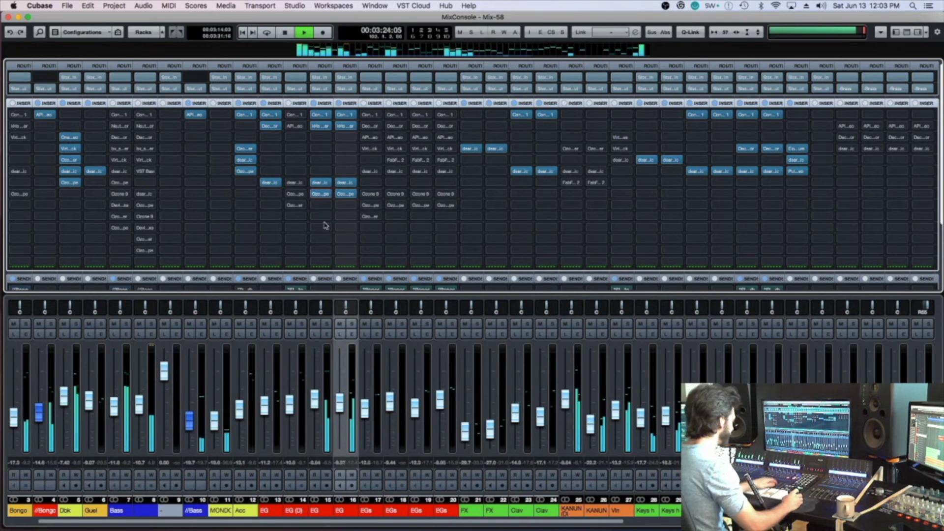
Step: Solo the two EG guitars and bypass the eighth-slot Ozone inserts on channels 15 and 16
key(s)
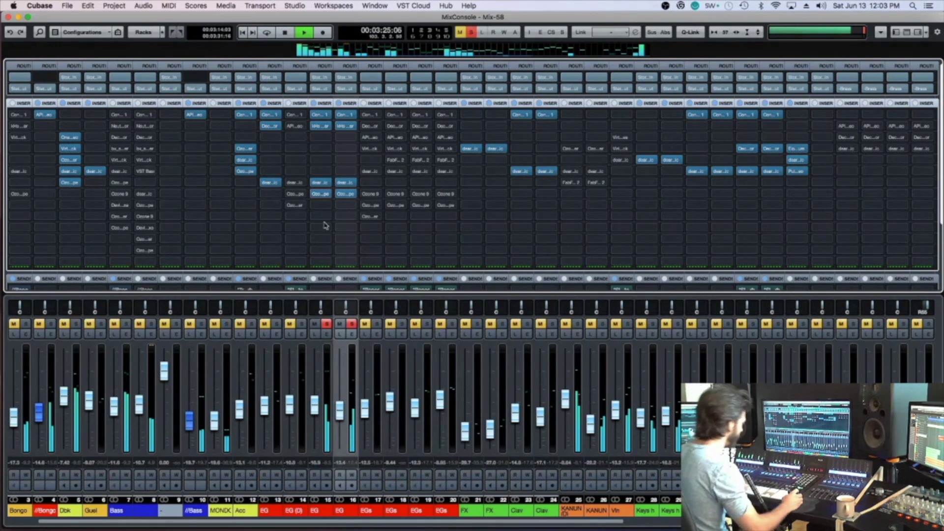
click(317, 194)
click(338, 195)
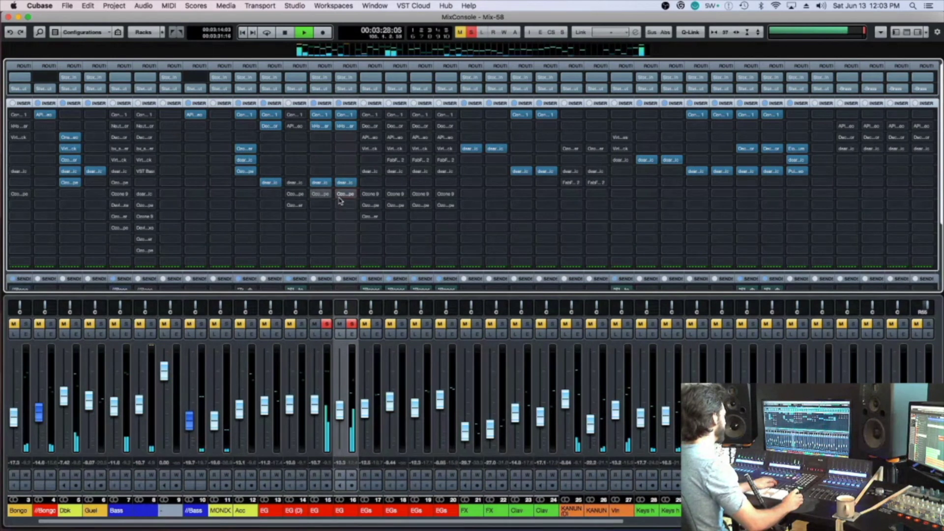
Step: Unsolo the EG guitars and rebalance their levels in the full mix, setting EG channel 16 to -7.31 dB
key(s)
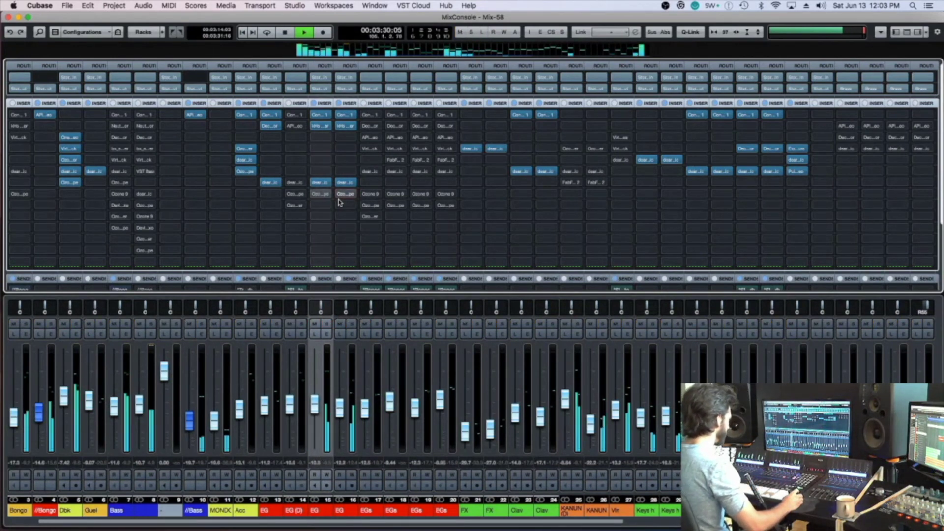
key(Right)
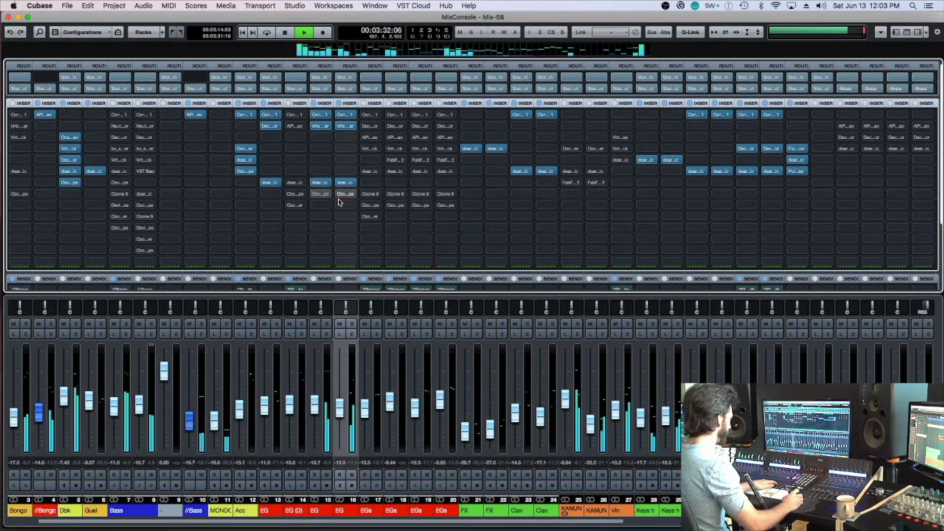
drag(339, 192, 340, 194)
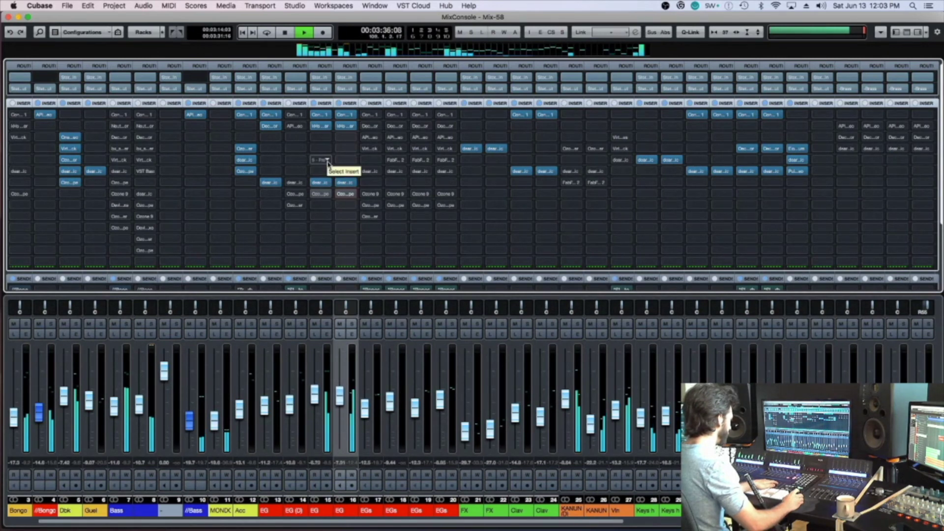
Step: Solo the two EG guitars again, stop playback, and save the project
key(s)
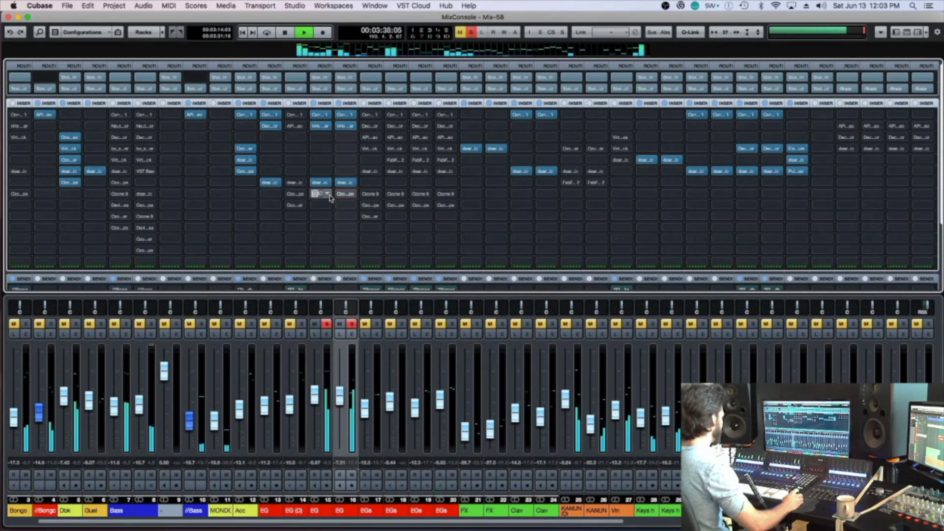
key(space)
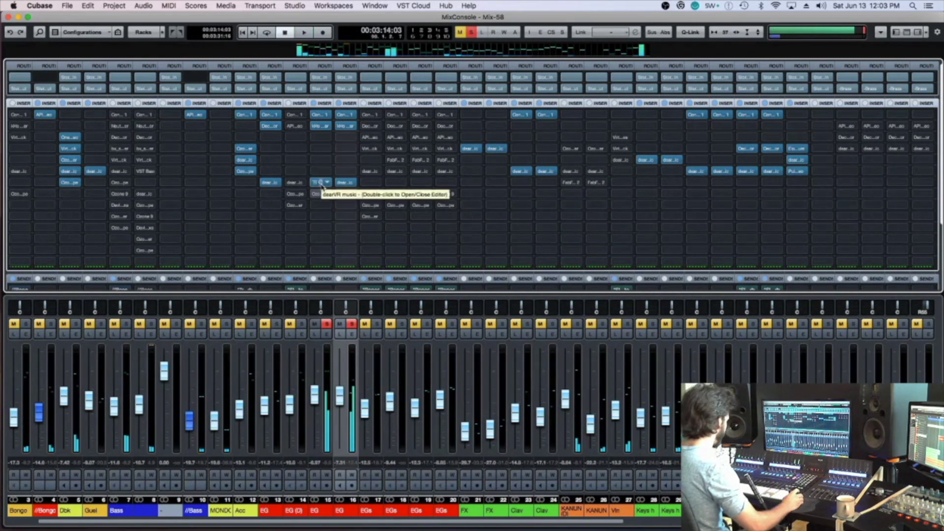
key(super+s)
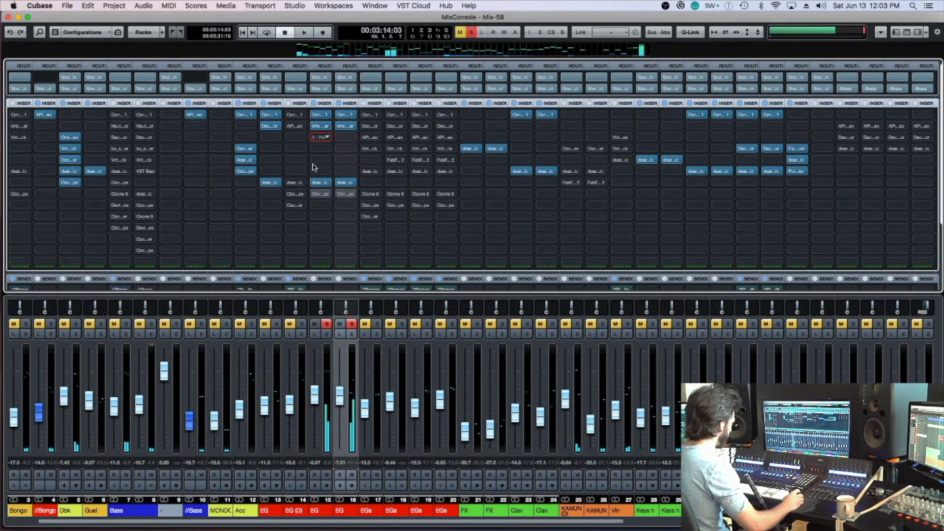
click(320, 137)
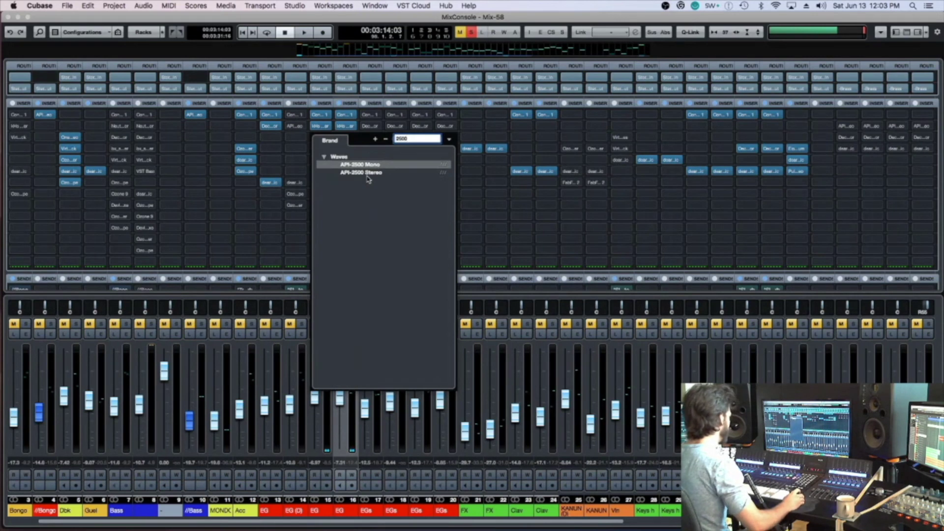
key(Return)
key(Return)
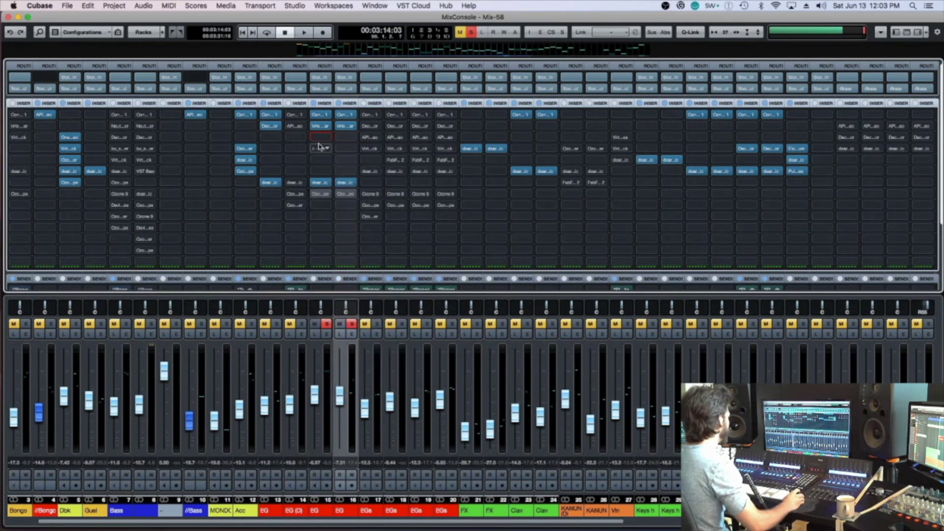
Step: Add Slate Digital Virtual Mix Rack to the third insert slot of EG channel 15 and load the FG-Bomber module into it
click(322, 138)
text(vi)
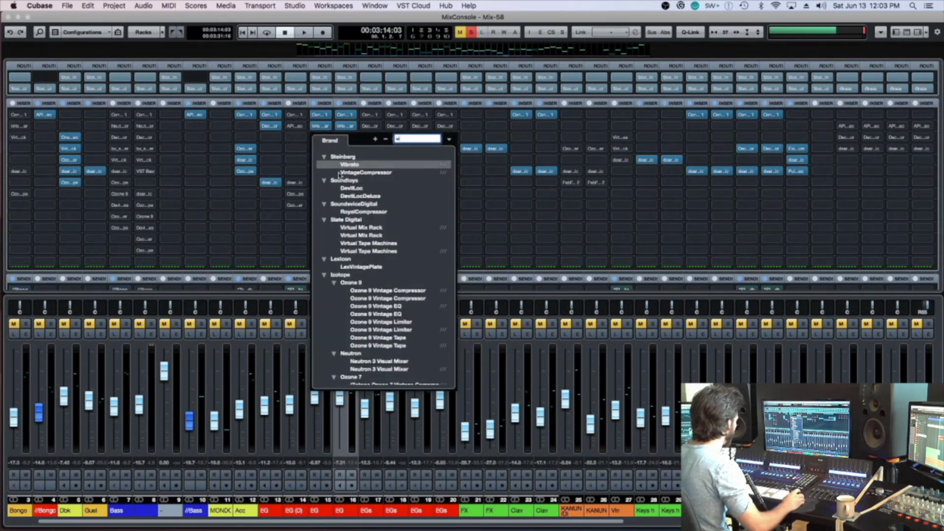
click(368, 228)
scroll(347, 273, down, 10)
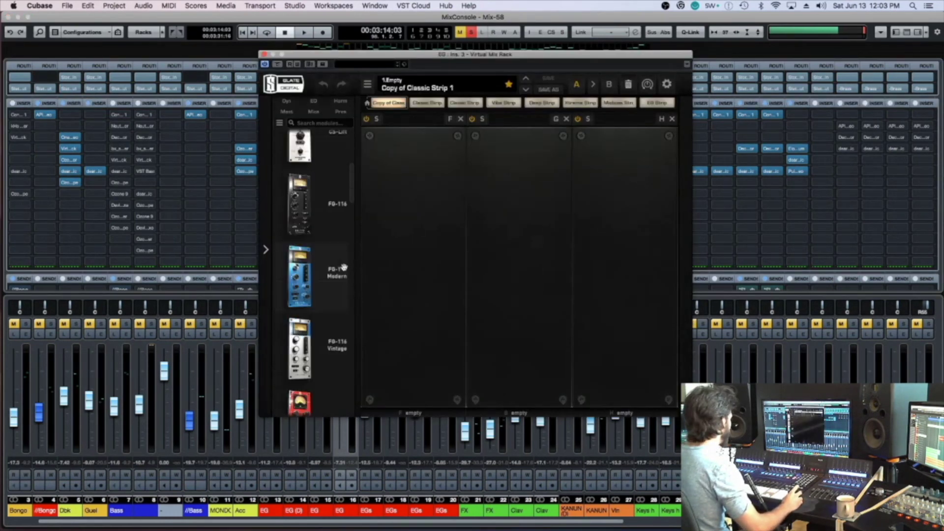
drag(306, 269, 396, 274)
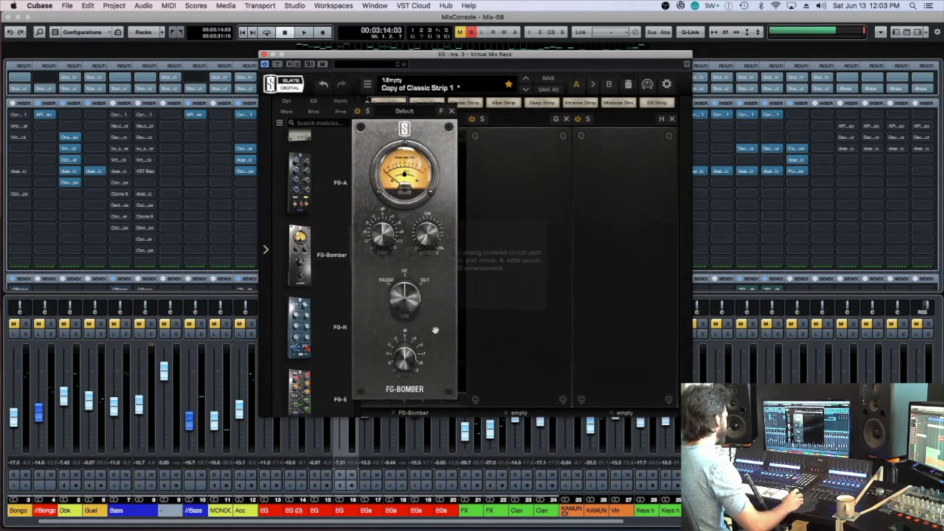
Step: Start playback and adjust the FG-Bomber's drive and intensity on EG channel 15
key(space)
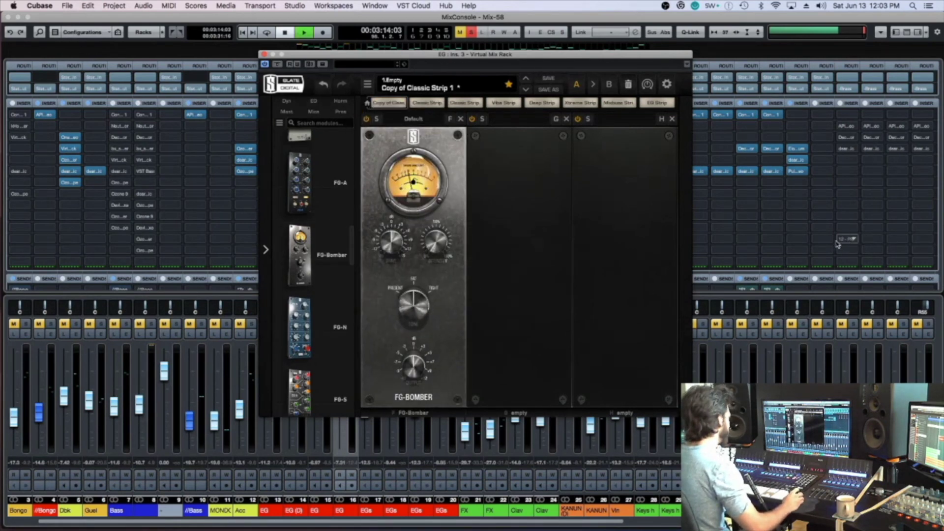
drag(437, 252, 443, 138)
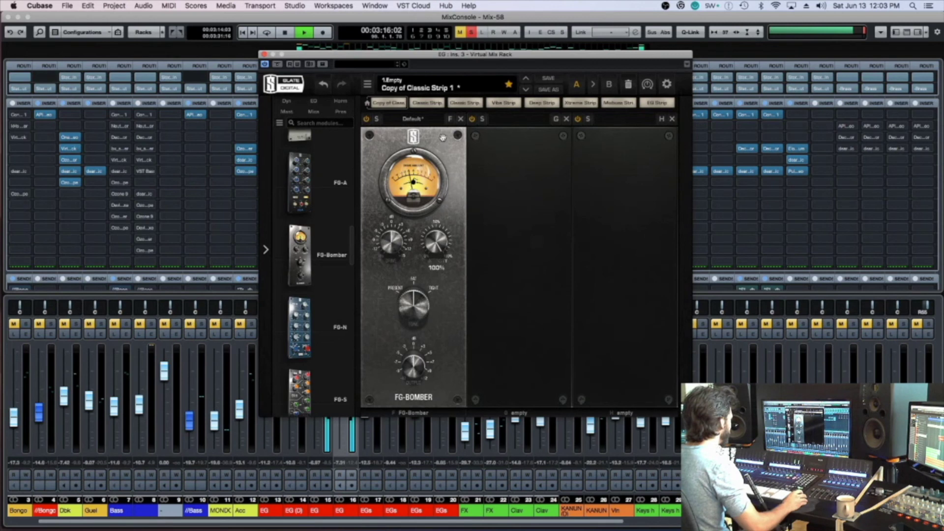
drag(391, 241, 392, 281)
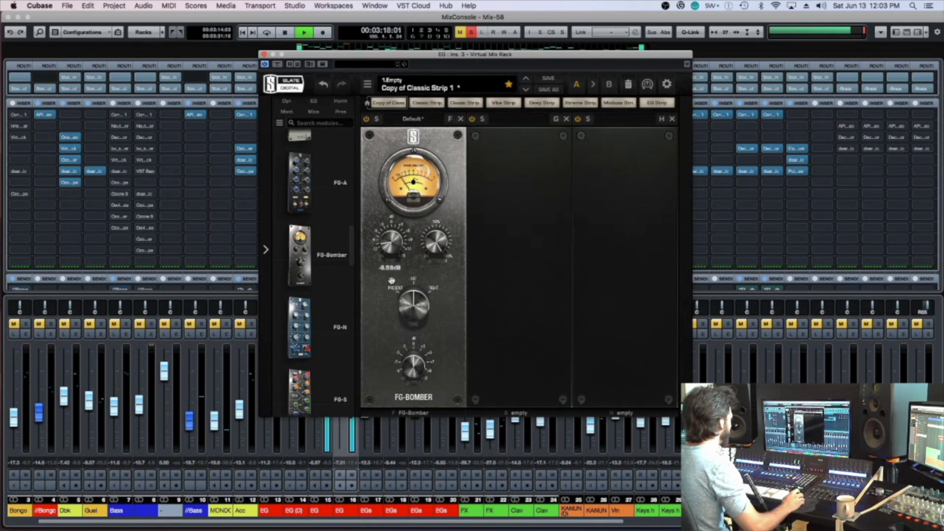
drag(434, 245, 434, 427)
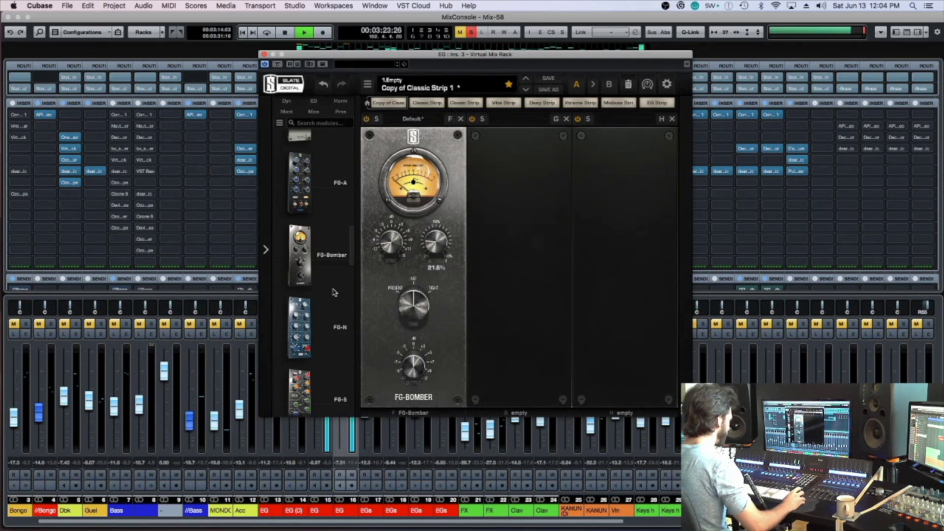
Step: Add an FG-Stress module to the Virtual Mix Rack on EG channel 15 and place it after the FG-Bomber
scroll(333, 292, down, 5)
drag(309, 257, 412, 280)
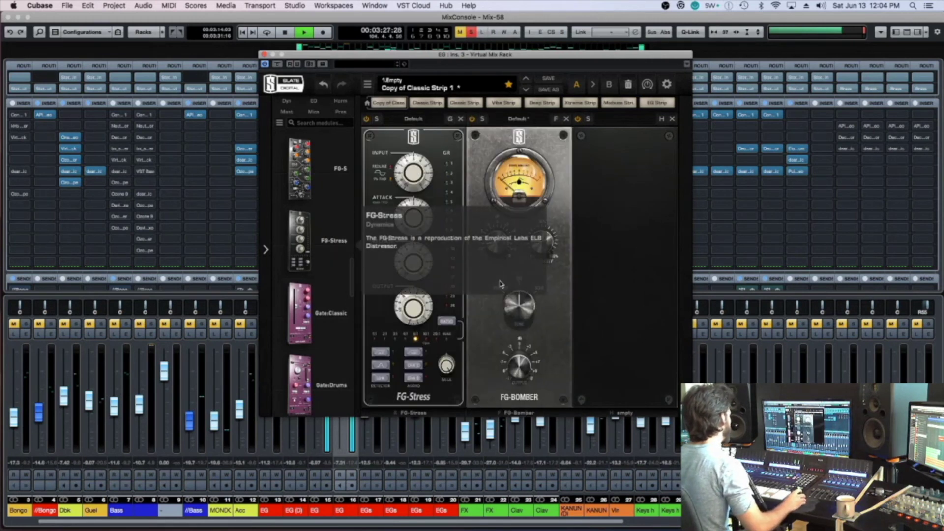
drag(422, 140, 519, 156)
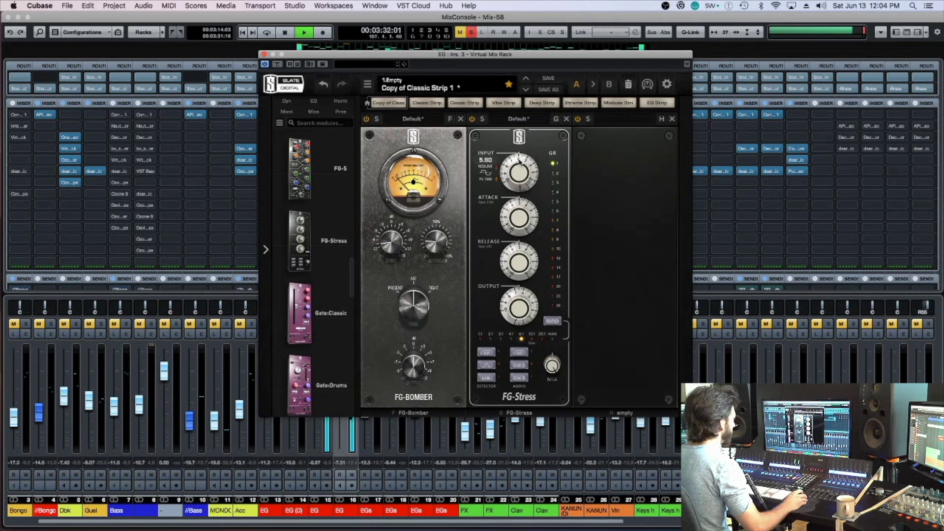
Step: Set the FG-Stress ratio to 4:1, adjust its output by ear, close the plug-in, and stop playback
drag(520, 272, 523, 261)
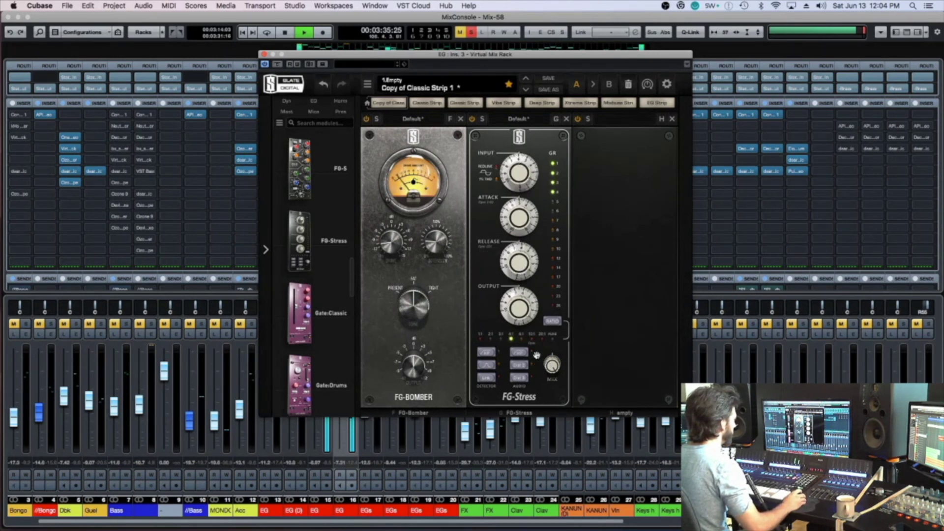
drag(524, 311, 527, 329)
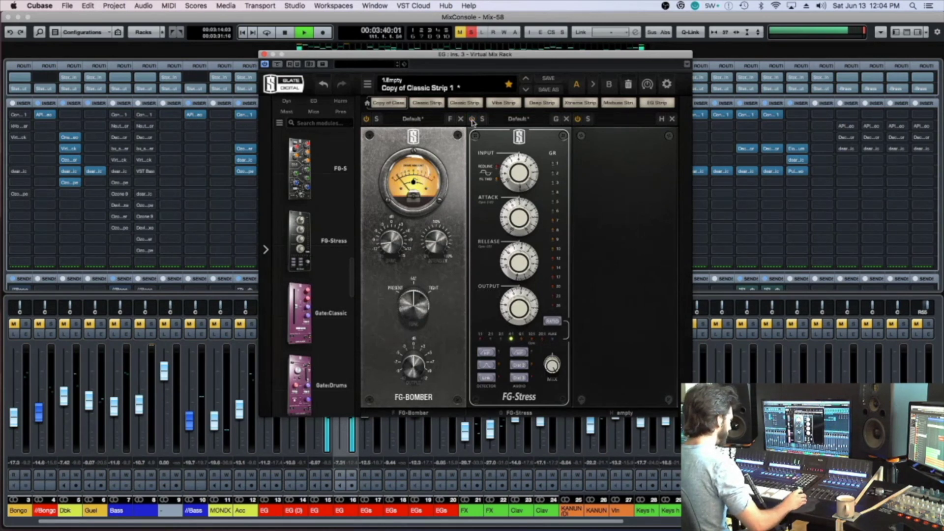
drag(513, 306, 512, 294)
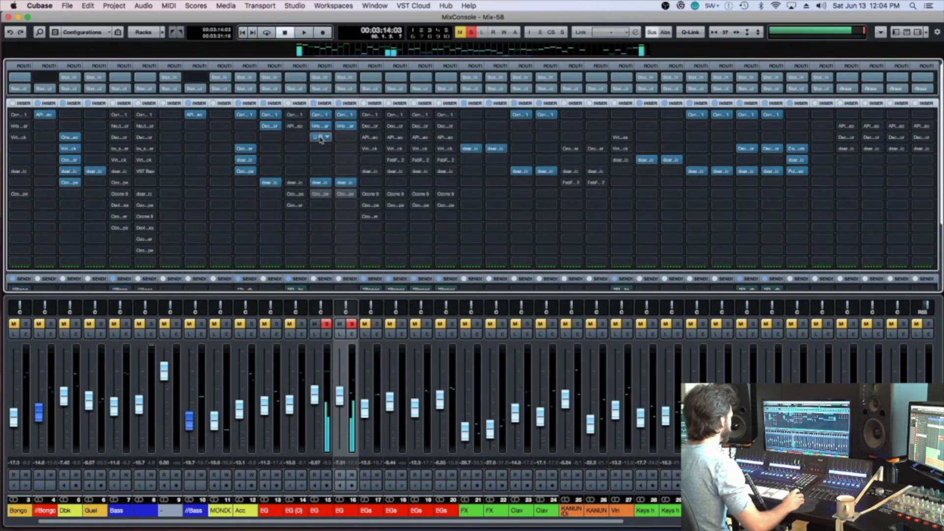
Step: Copy the Virtual Mix Rack insert from EG channel 15 to channel 16, then play with both guitars unsoloed
drag(340, 149, 341, 143)
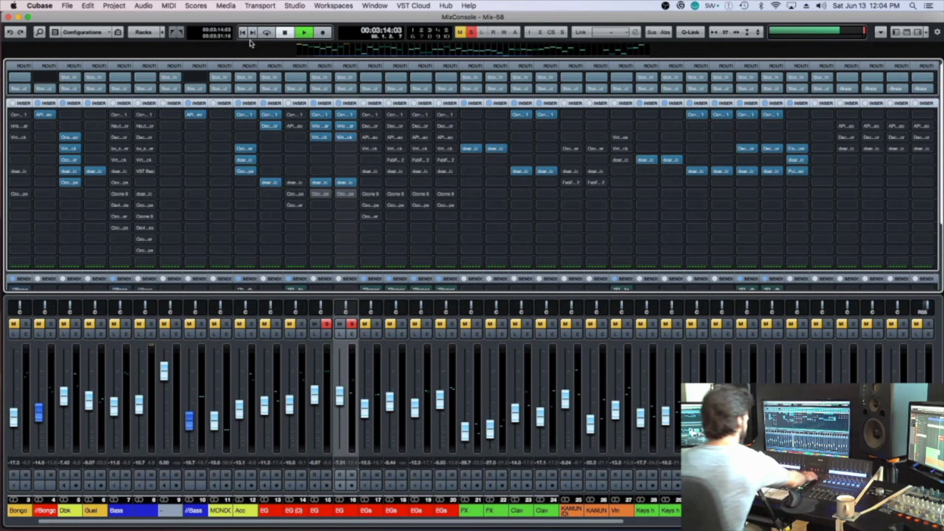
key(s)
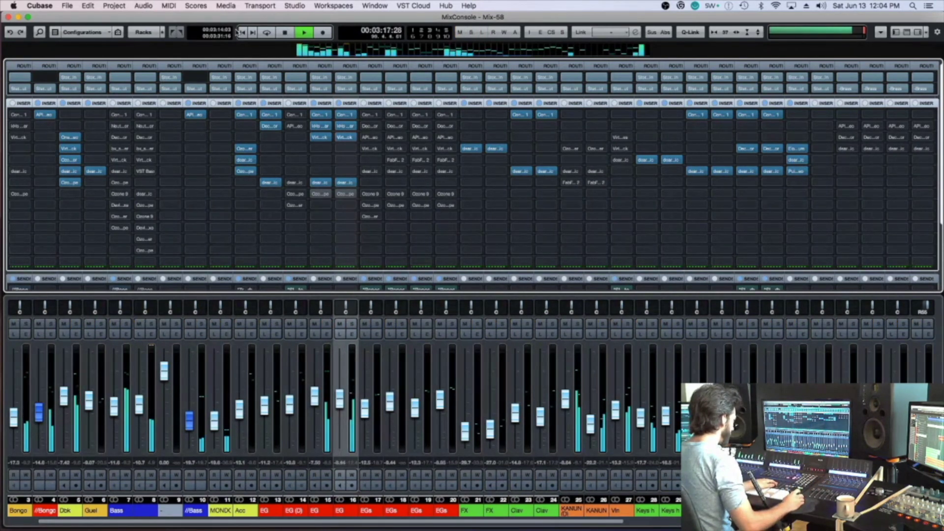
Step: Compare the full mix with and without the Virtual Mix Rack inserts on EG channels 15 and 16
click(315, 137)
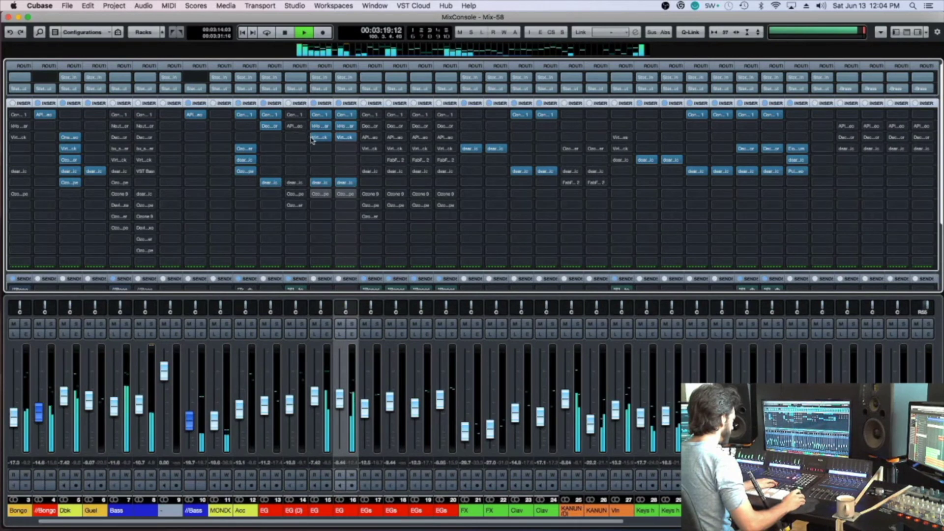
click(337, 139)
click(338, 138)
click(320, 138)
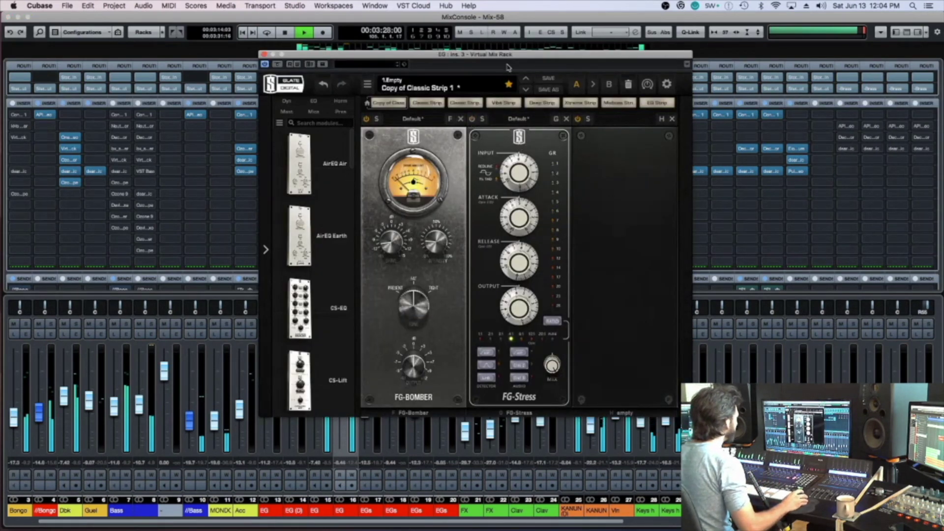
Step: Open the Virtual Mix Rack windows of EG channels 15 and 16 and arrange them side by side during playback
drag(508, 55, 399, 189)
key(space)
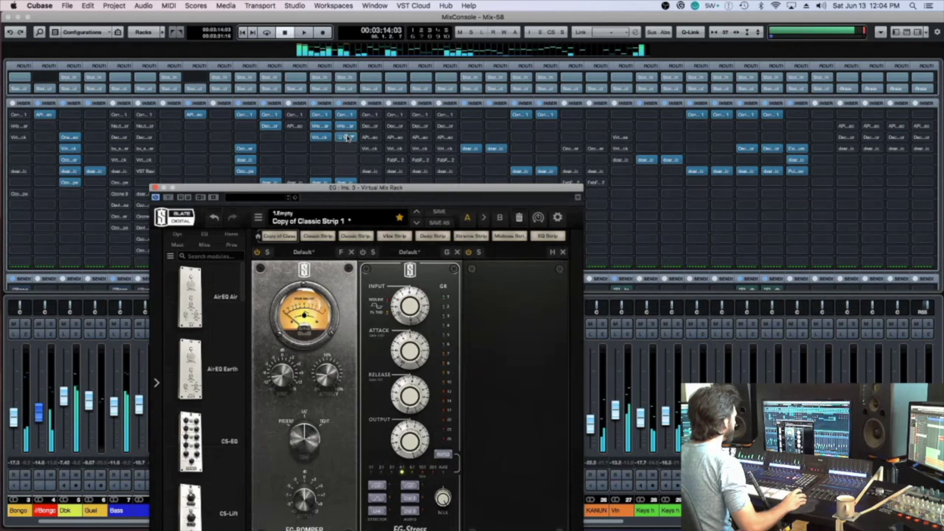
click(346, 138)
key(space)
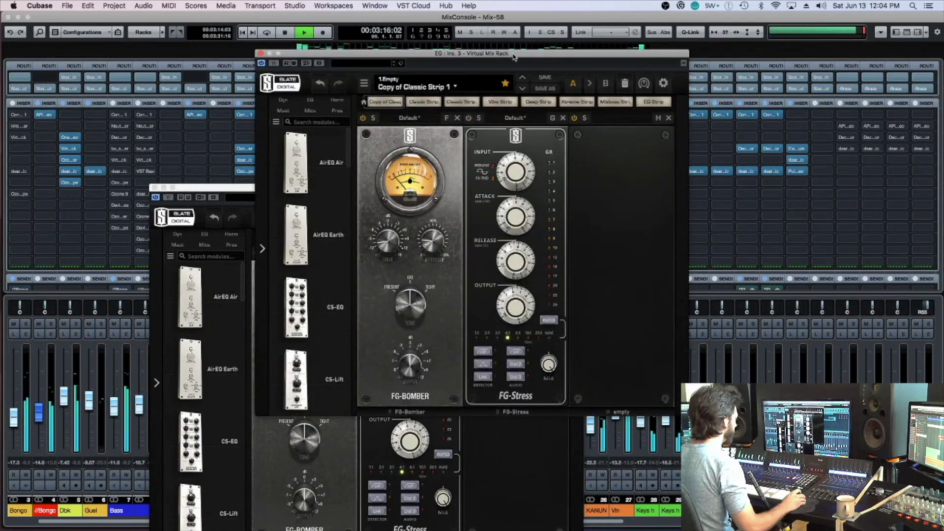
drag(508, 48, 660, 57)
click(355, 188)
drag(355, 188, 254, 78)
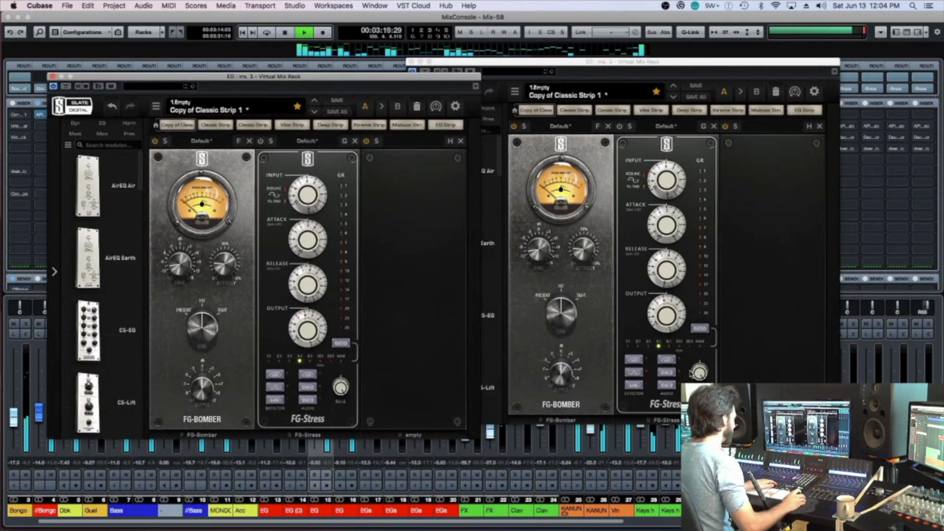
Step: Adjust the FG-Stress mix on both EG channels, setting it to 40% on channel 15
click(690, 377)
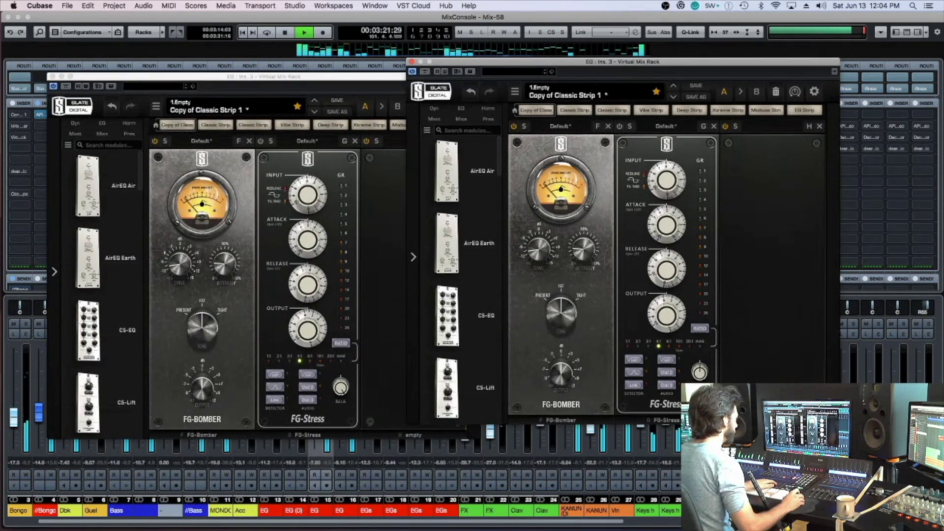
click(333, 385)
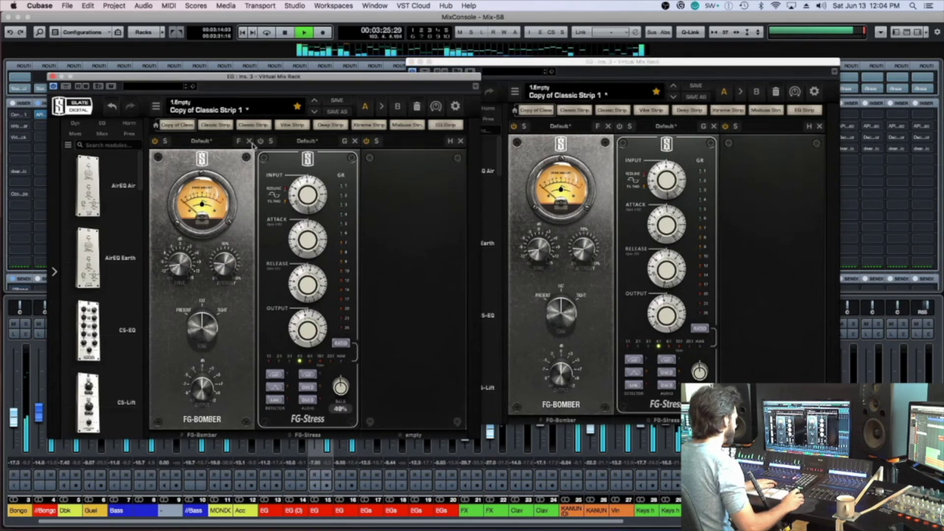
Step: Finish listening to the two EG Virtual Mix Rack inserts, close both plug-in windows and save the project
click(615, 132)
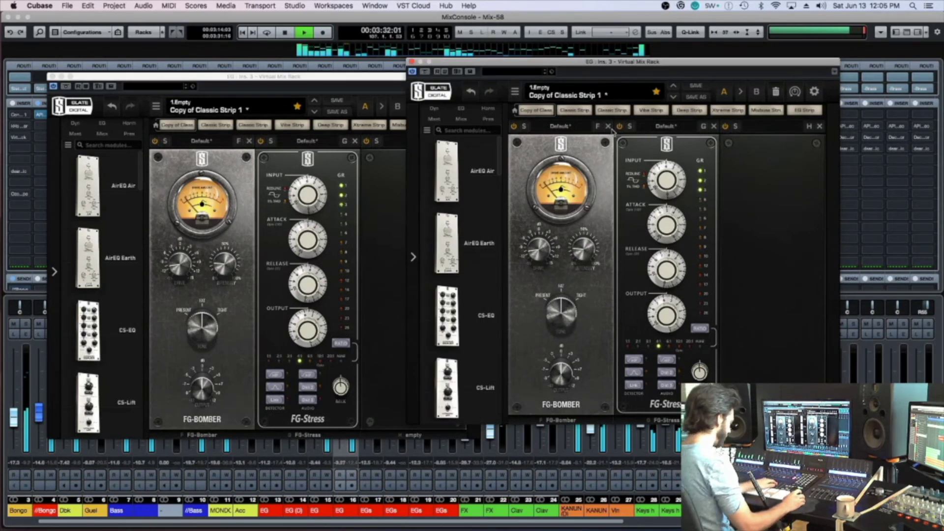
key(space)
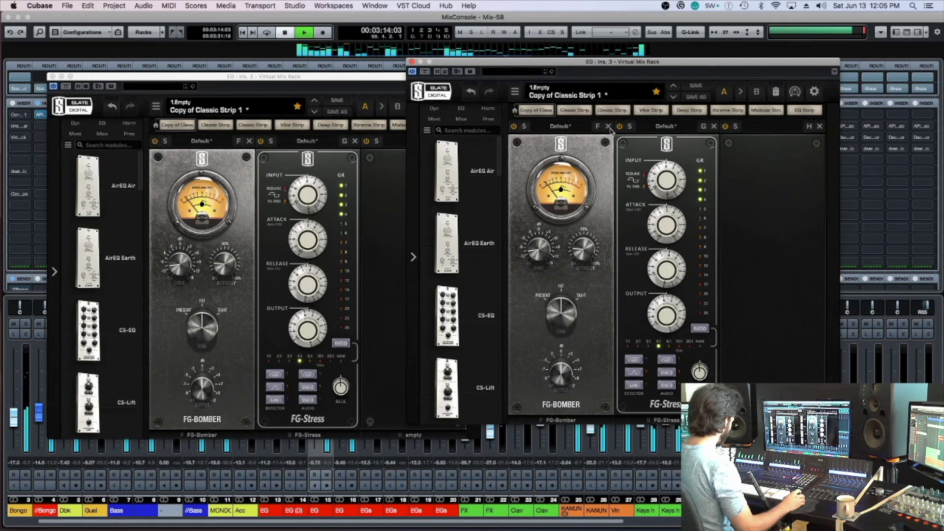
key(super+w)
click(387, 286)
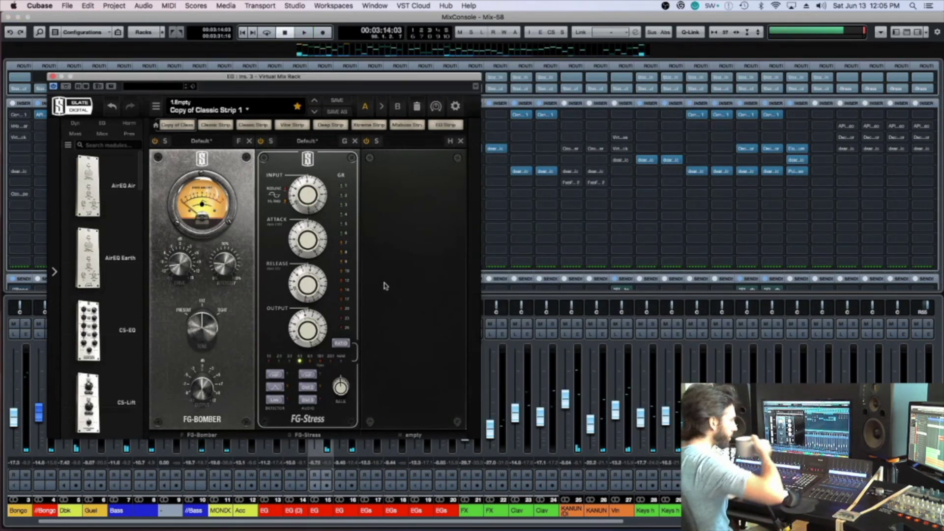
key(super+w)
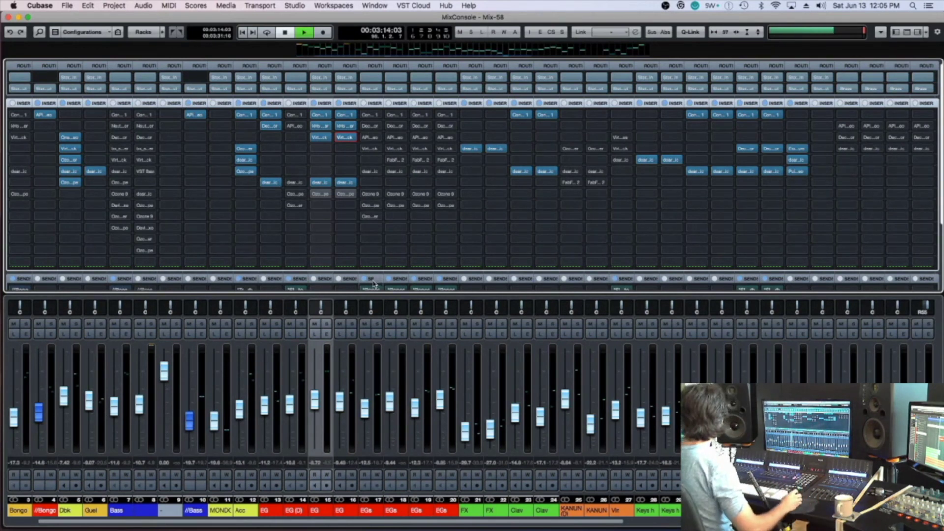
key(super+s)
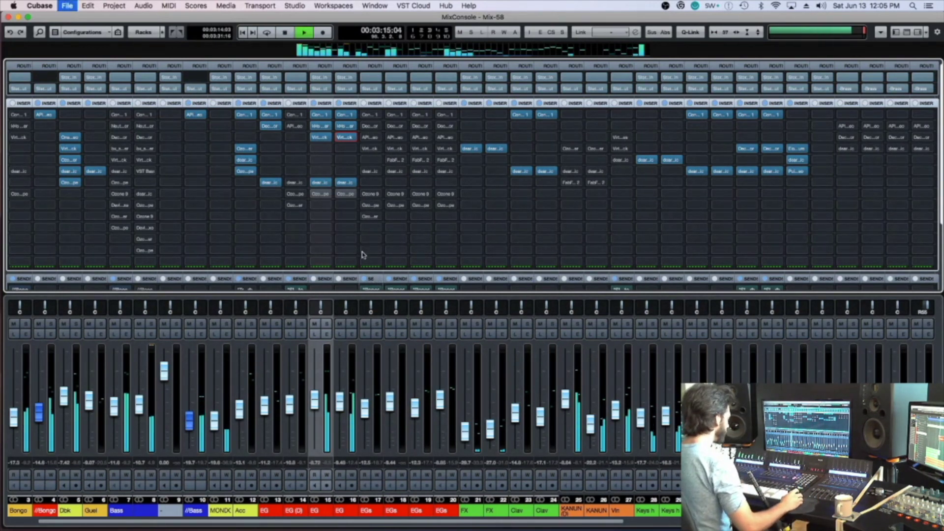
Step: Activate the slot 8 inserts on EG channels 15 and 16 during playback, and save the project
click(318, 195)
click(344, 195)
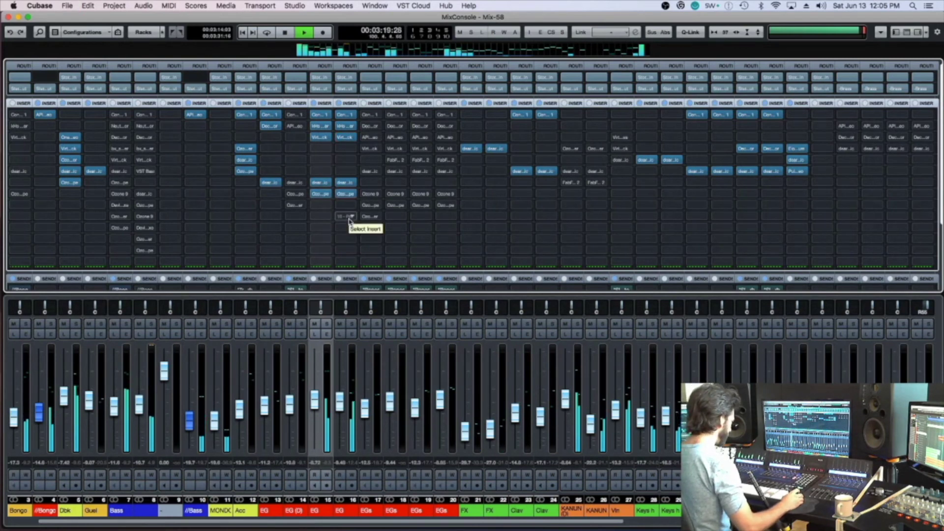
key(Right)
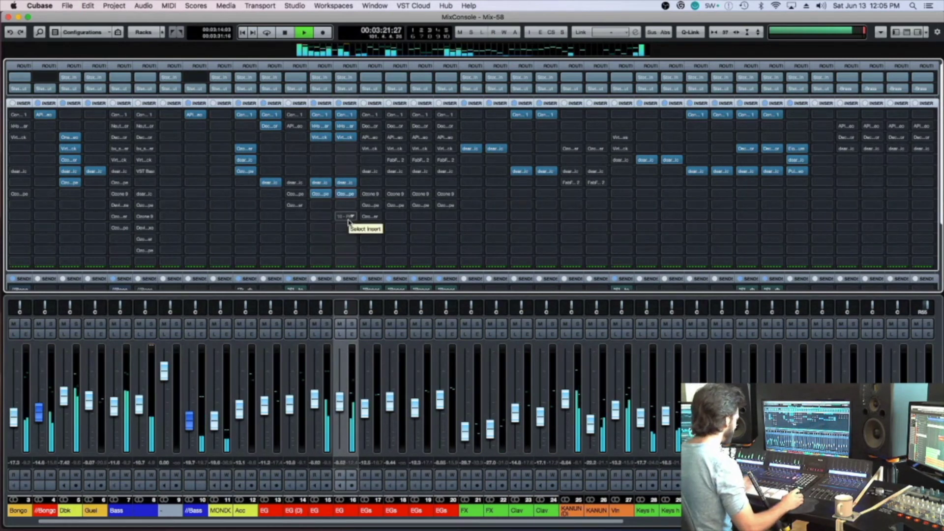
key(space)
key(super+s)
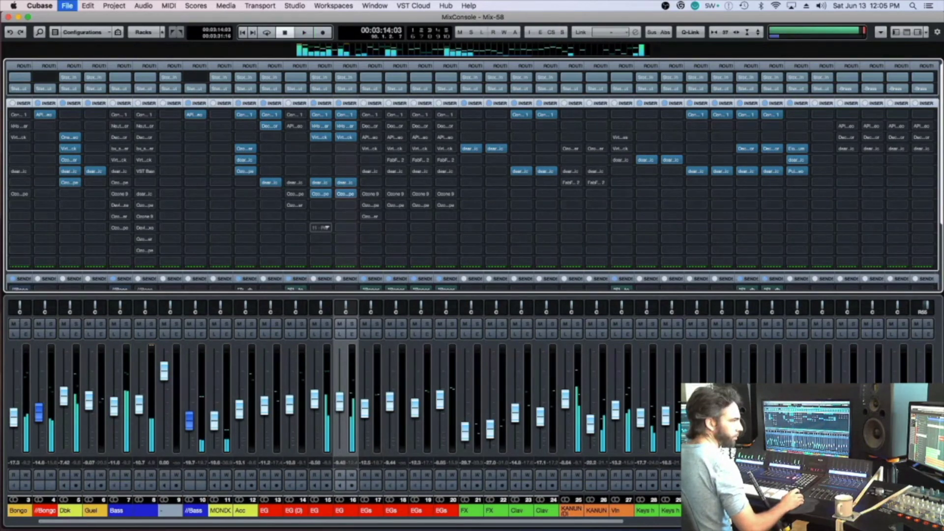
Step: Examine the tracks near the song's ending in the Project window, briefly solo the first GUIT ACC track, and save
key(F3)
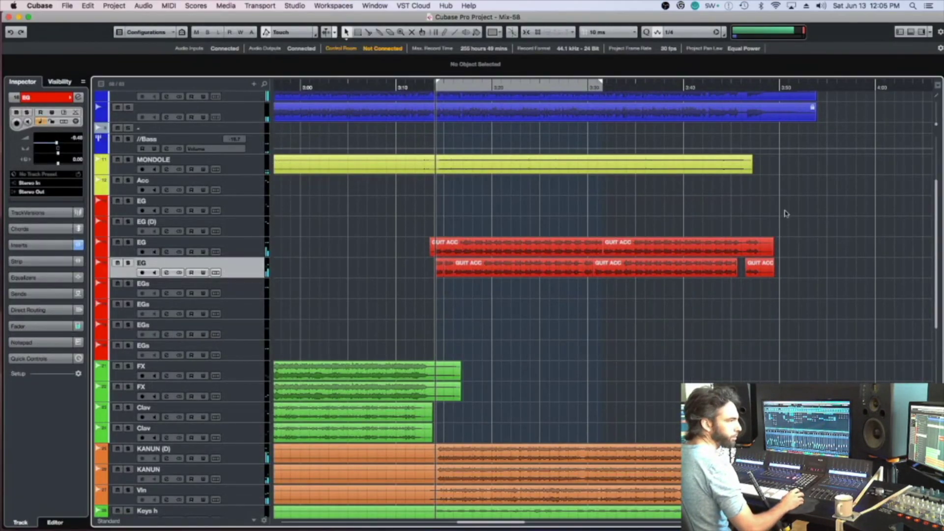
scroll(748, 233, down, 10)
scroll(782, 209, up, 3)
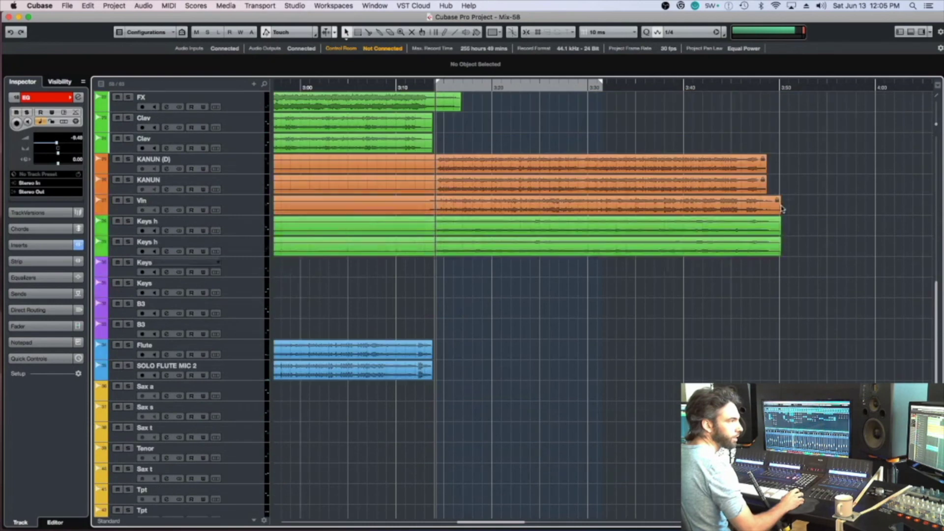
scroll(779, 144, up, 10)
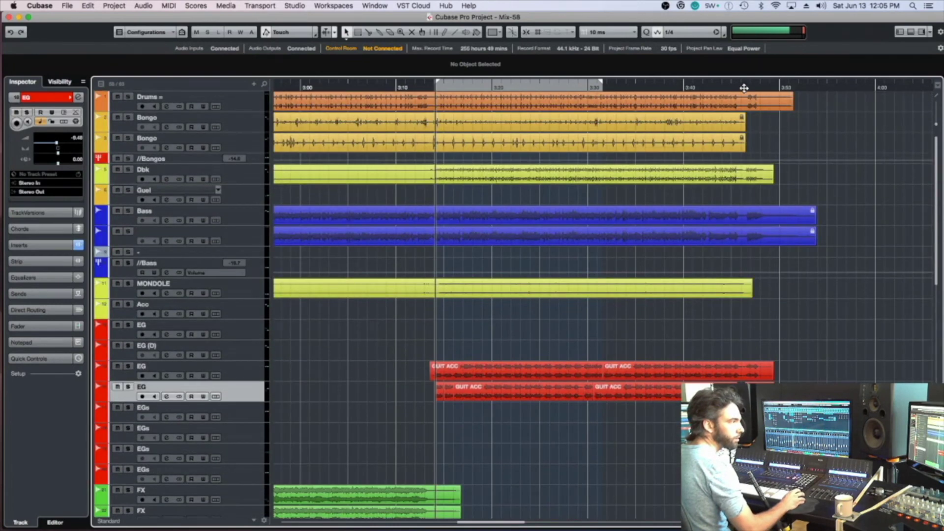
scroll(768, 198, up, 3)
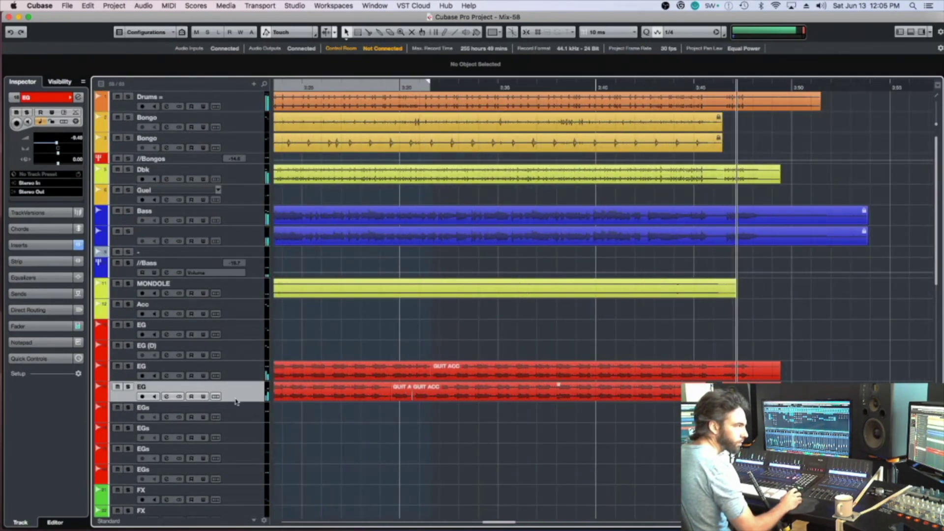
click(129, 367)
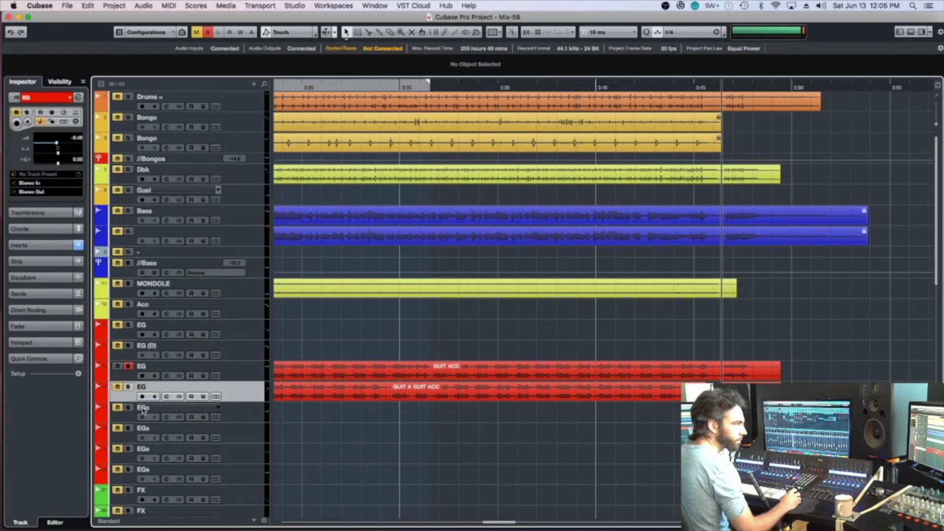
click(129, 366)
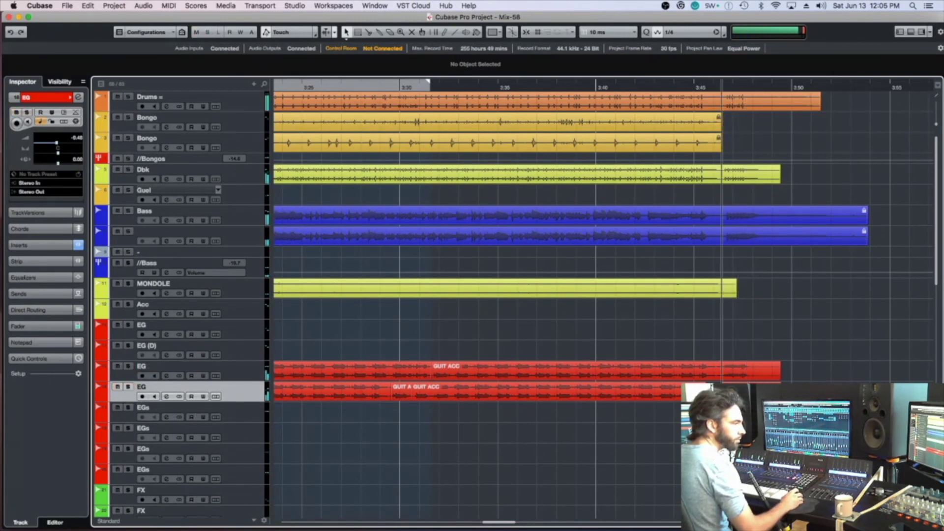
scroll(665, 462, left, 1)
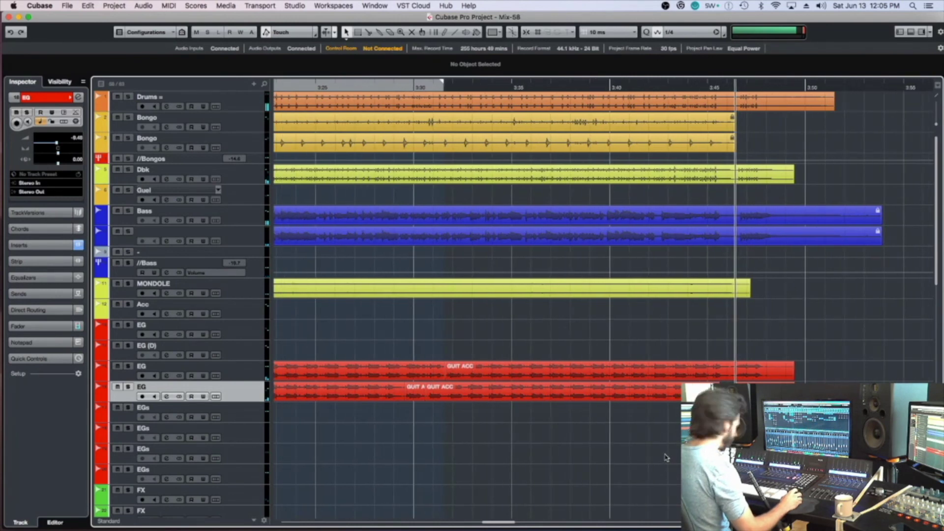
key(super+s)
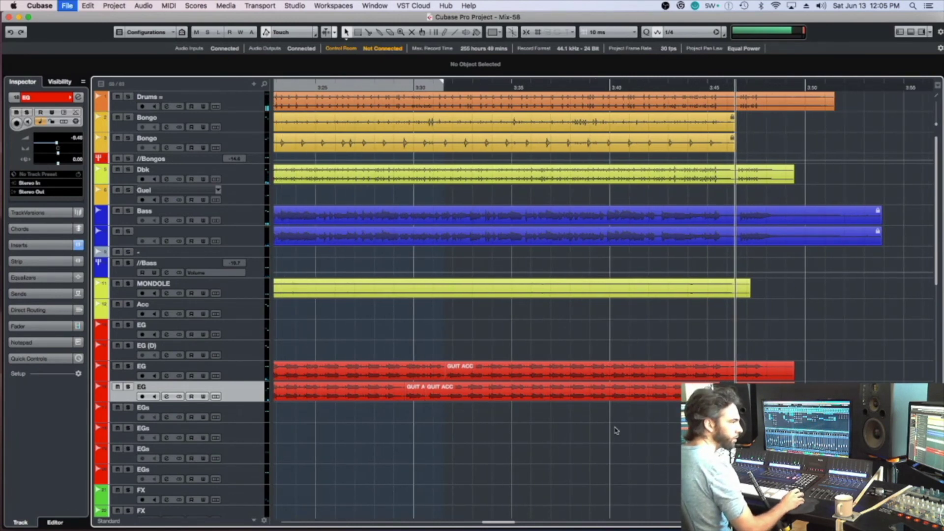
Step: Add a short fade-in to the last GUIT ACC event on the second EG track and save a new version, Mix-59
scroll(737, 370, down, 3)
scroll(642, 385, up, 10)
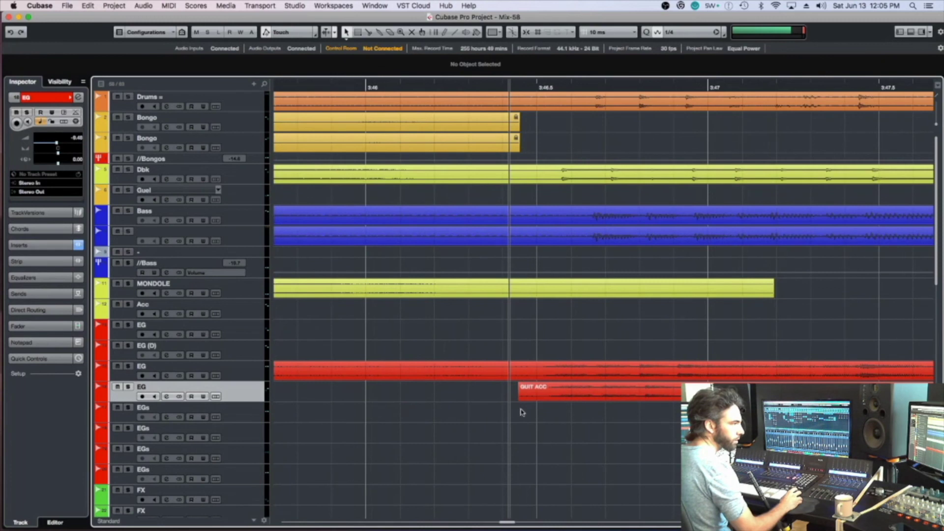
drag(524, 384, 529, 385)
scroll(529, 385, left, 10)
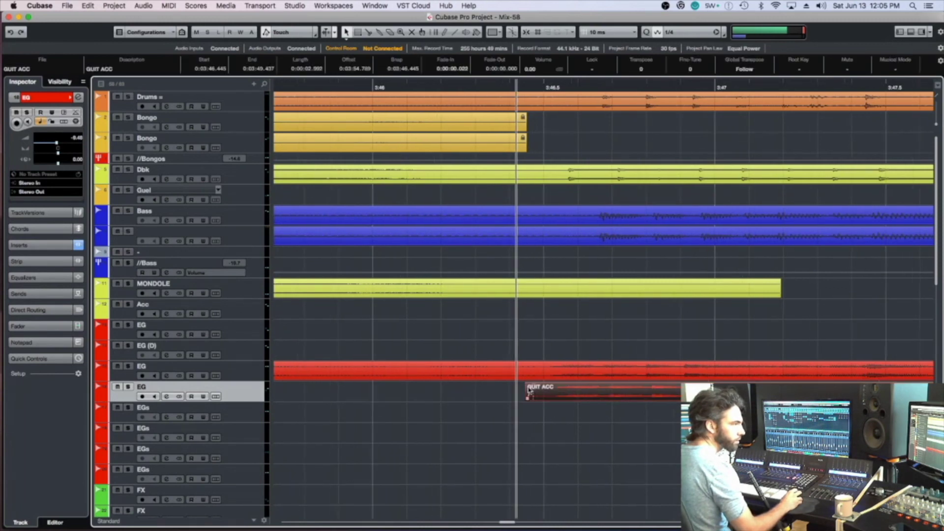
scroll(549, 397, down, 12)
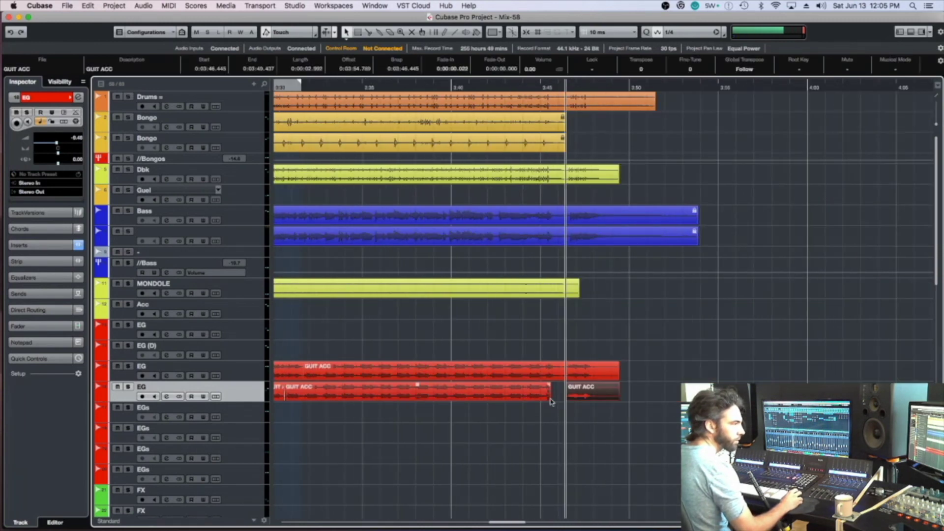
key(super+alt+s)
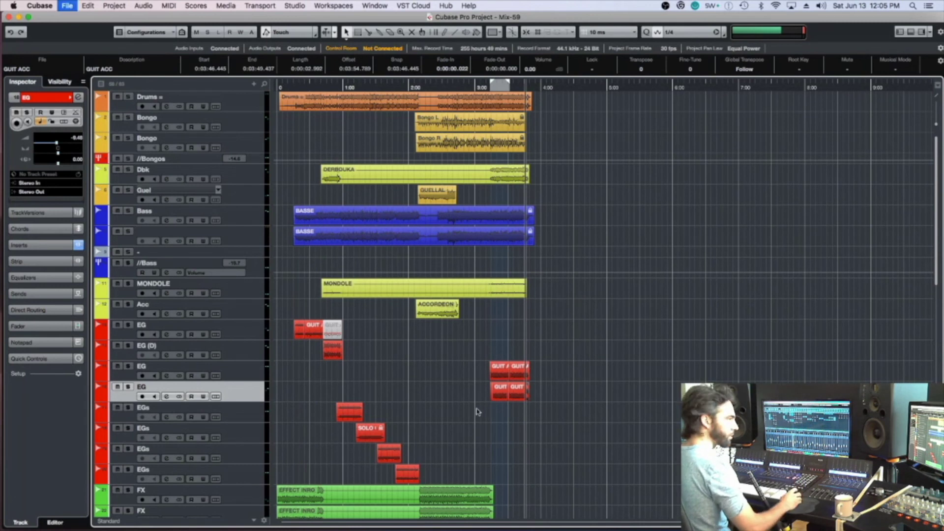
Step: Freeze the two EG tracks that hold the GUIT ACC events
click(248, 366)
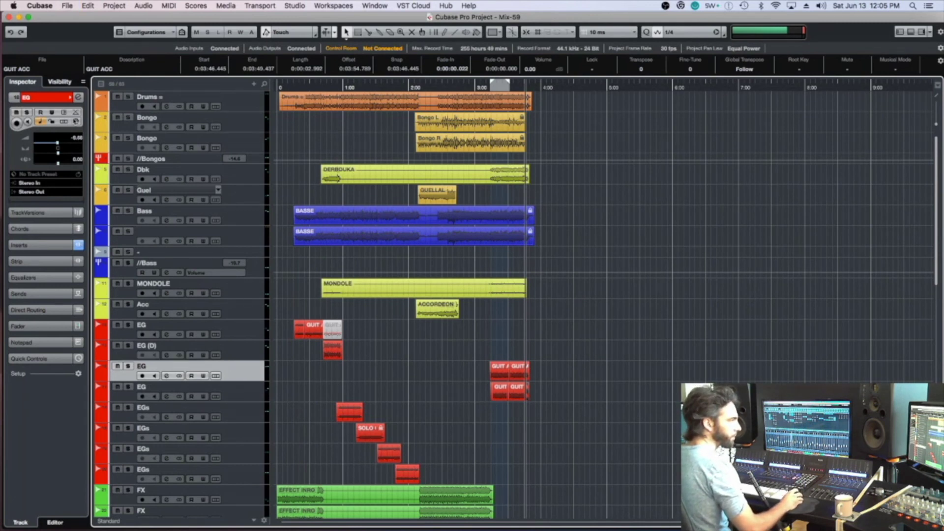
click(75, 121)
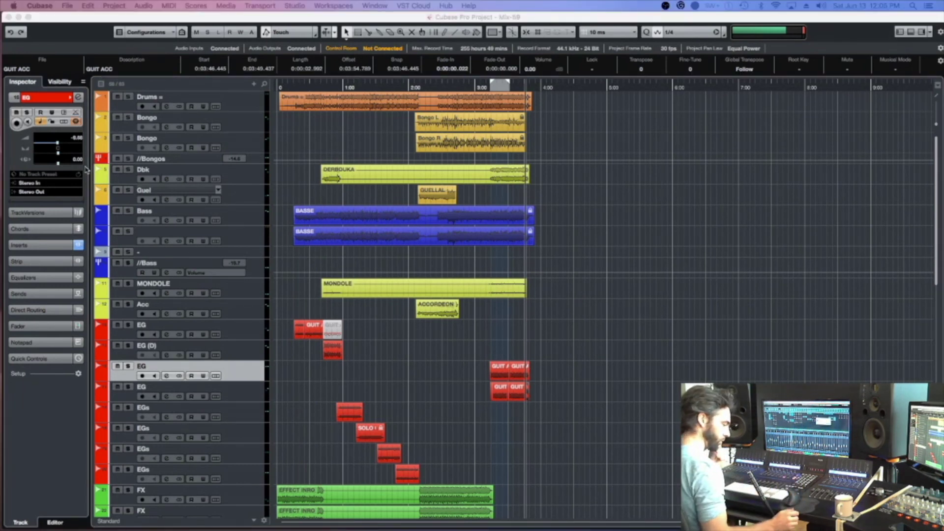
key(Return)
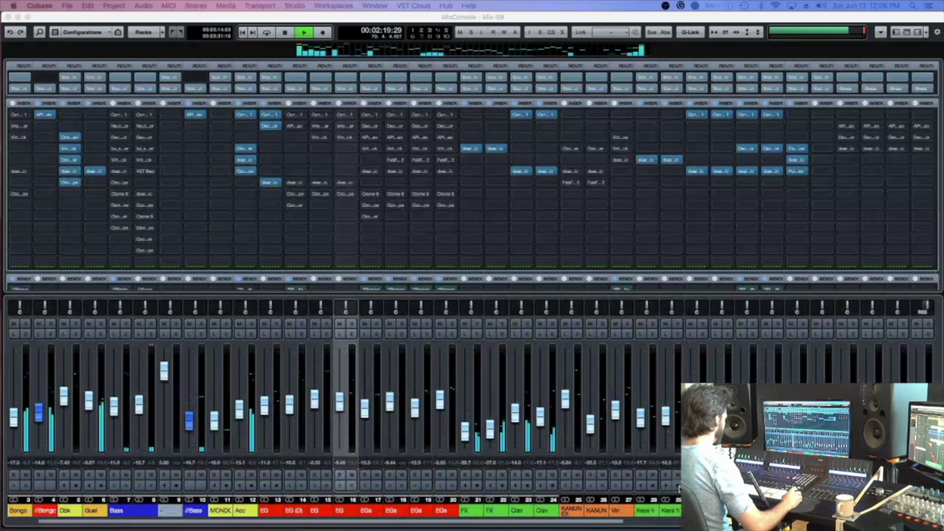
Step: Raise the Acc channel's level to about -10.7 dB in the MixConsole during playback, and solo the channel
key(F3)
click(241, 408)
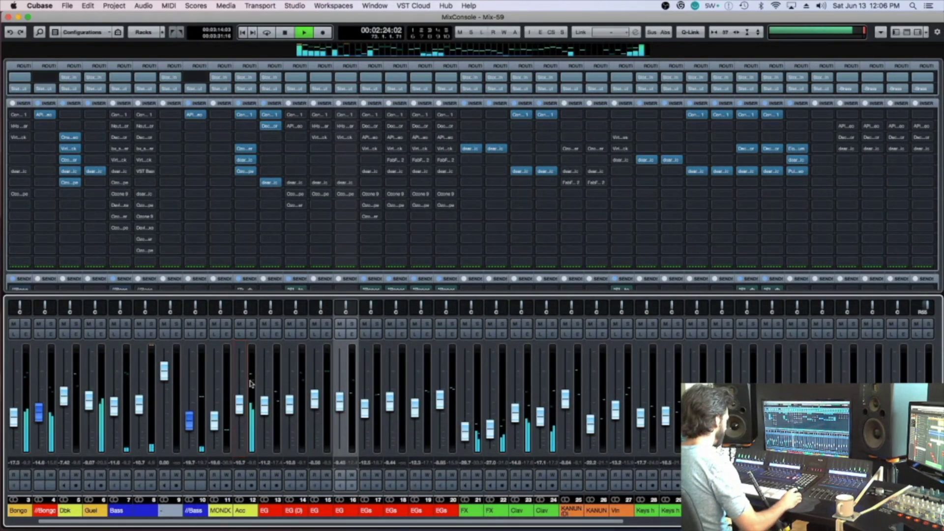
key(space)
key(s)
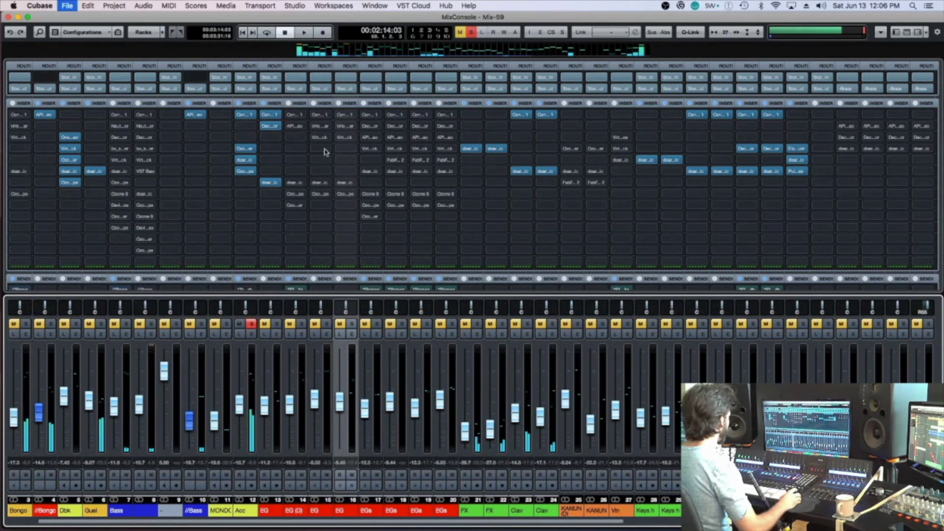
Step: Insert Decapitator in the second insert slot of the Acc channel and raise its drive during playback
click(253, 127)
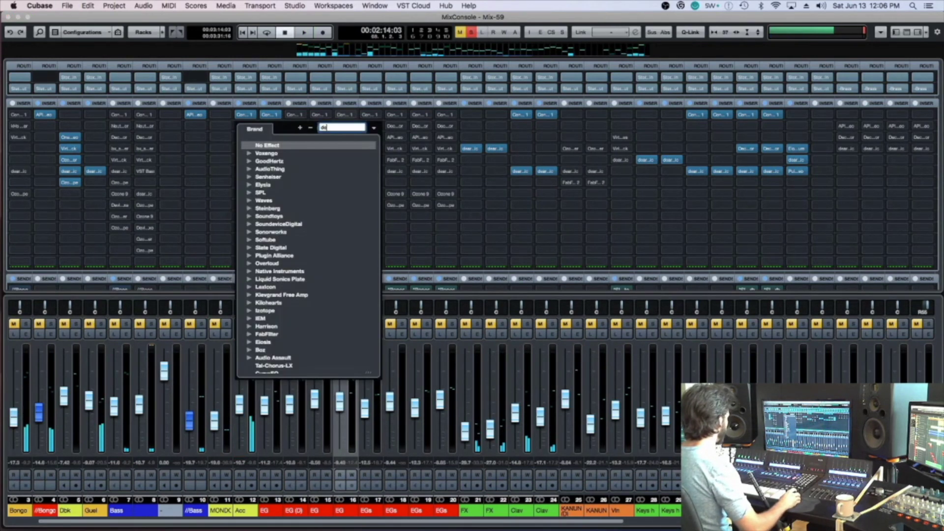
text(dec)
double_click(296, 178)
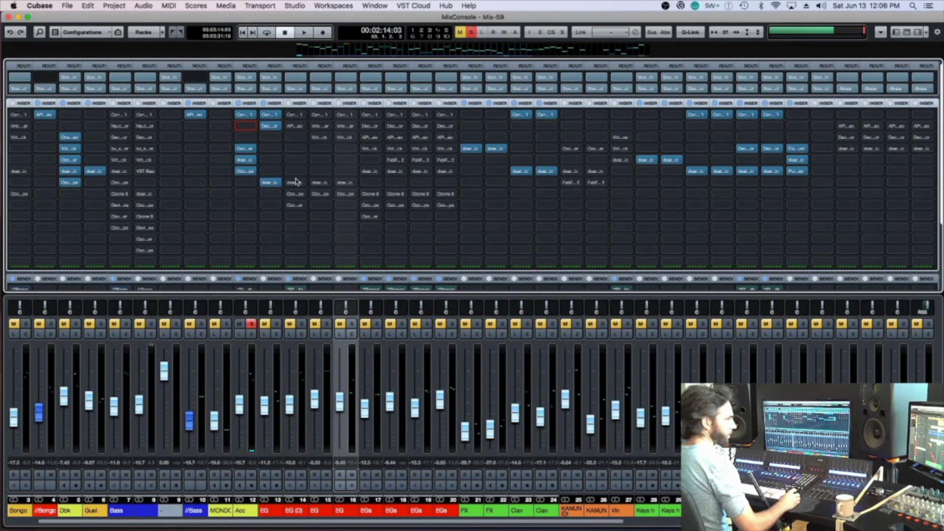
key(space)
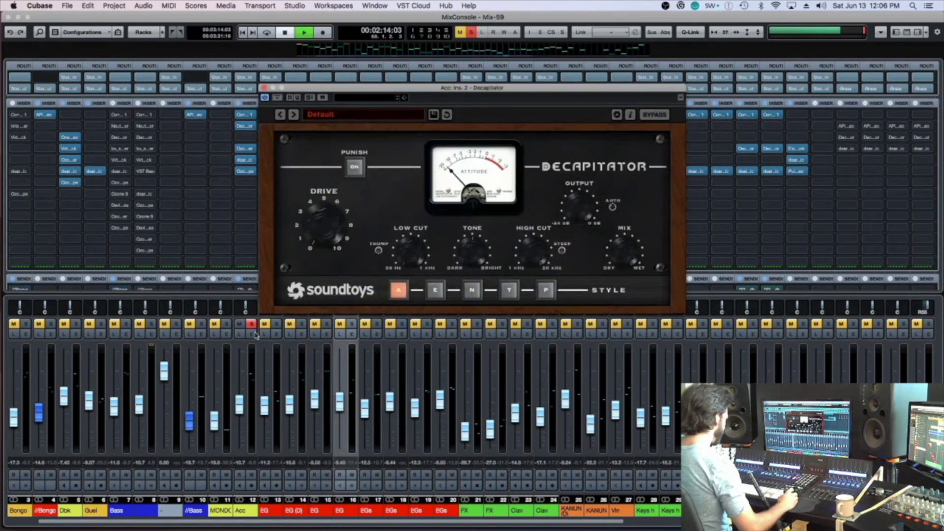
drag(329, 224, 338, 171)
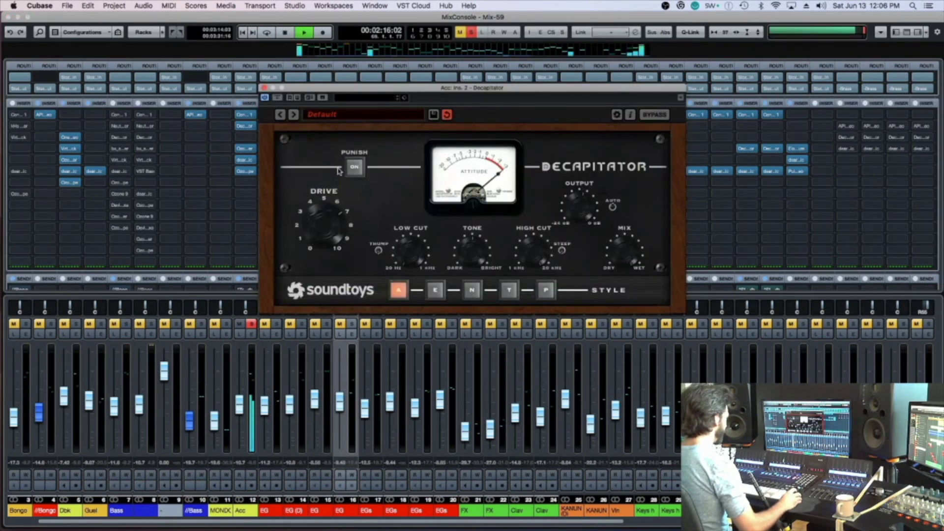
Step: Audition Decapitator styles E, N, T and P on the Acc channel, and deactivate the insert
click(435, 291)
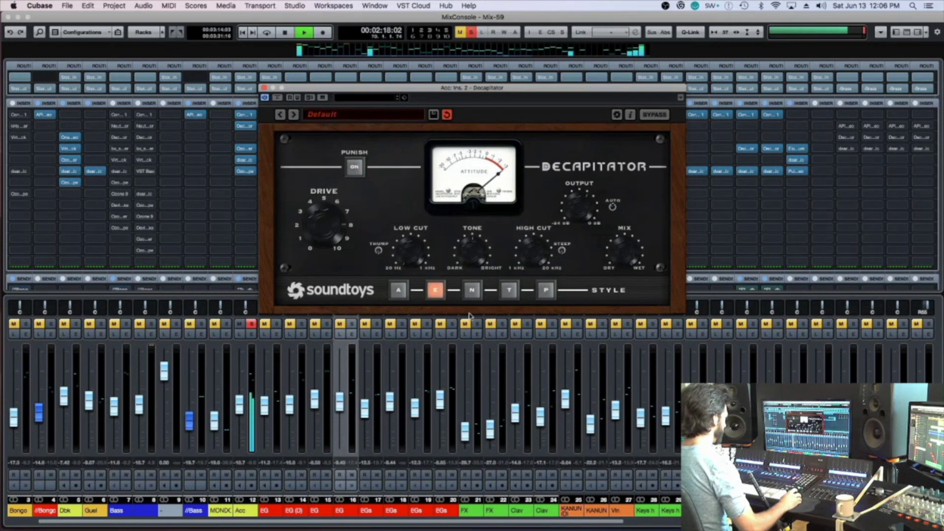
click(472, 292)
click(509, 291)
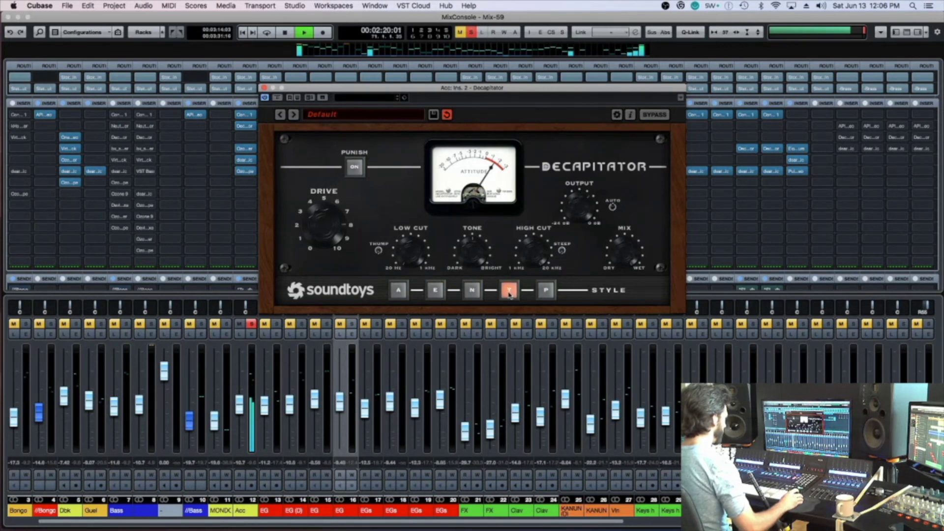
click(546, 291)
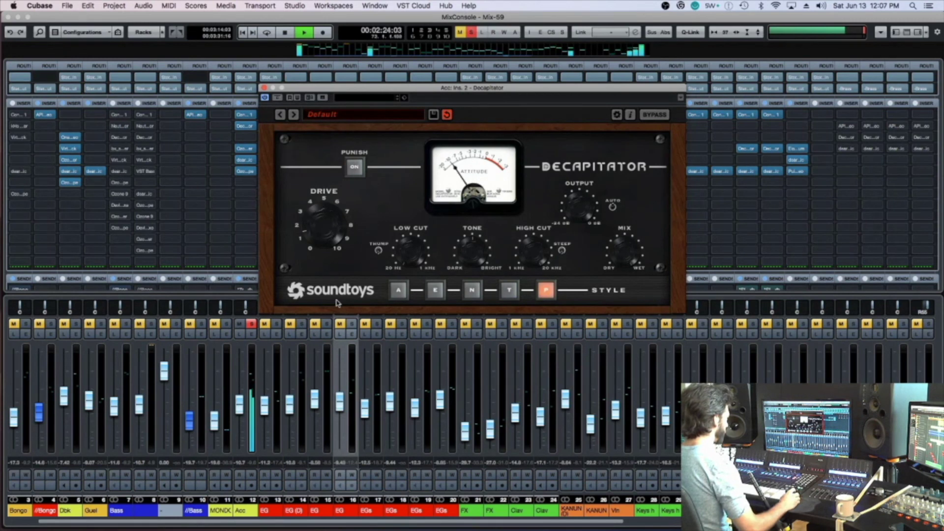
key(space)
click(237, 127)
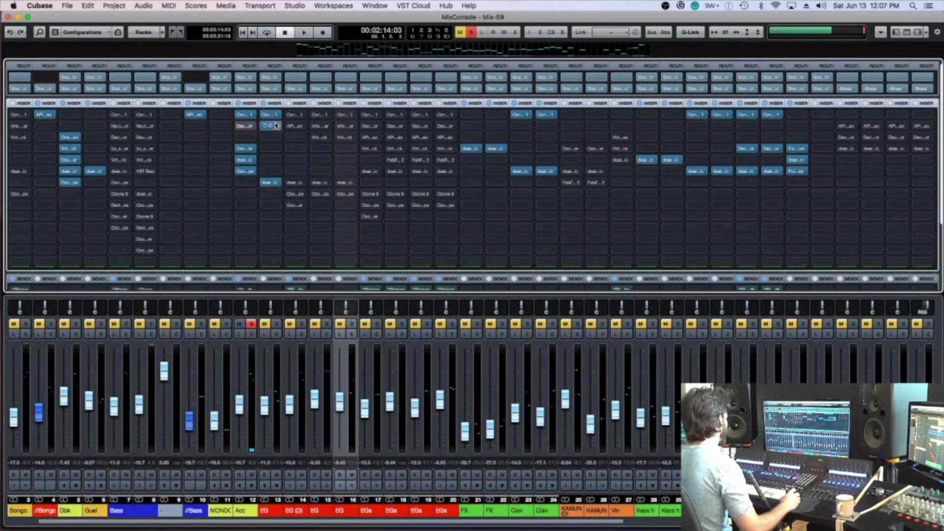
Step: Insert the AudioThing Speaker plug-in in the third insert slot of the Acc channel
click(249, 137)
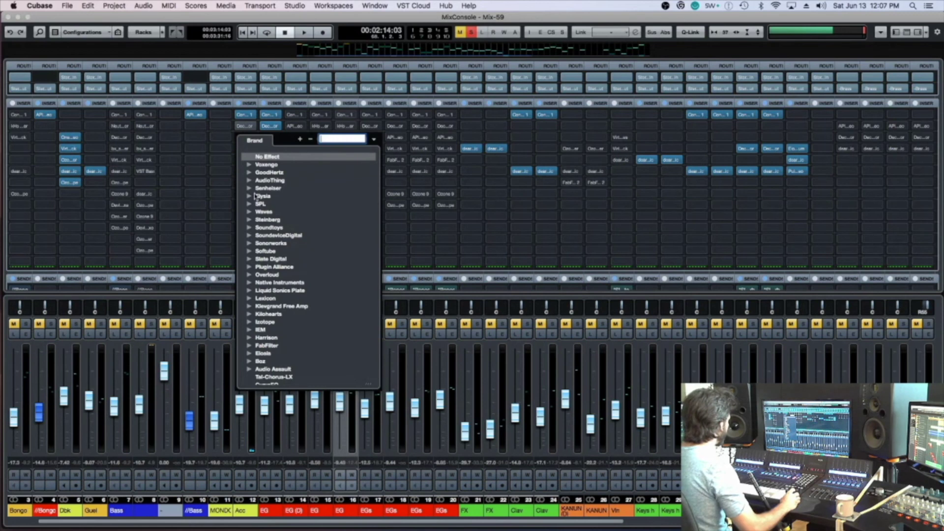
click(249, 181)
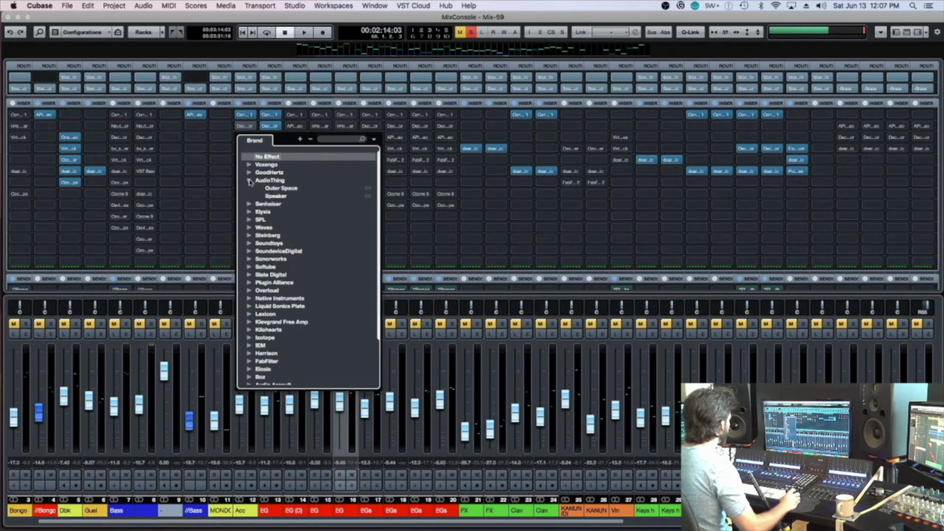
click(288, 197)
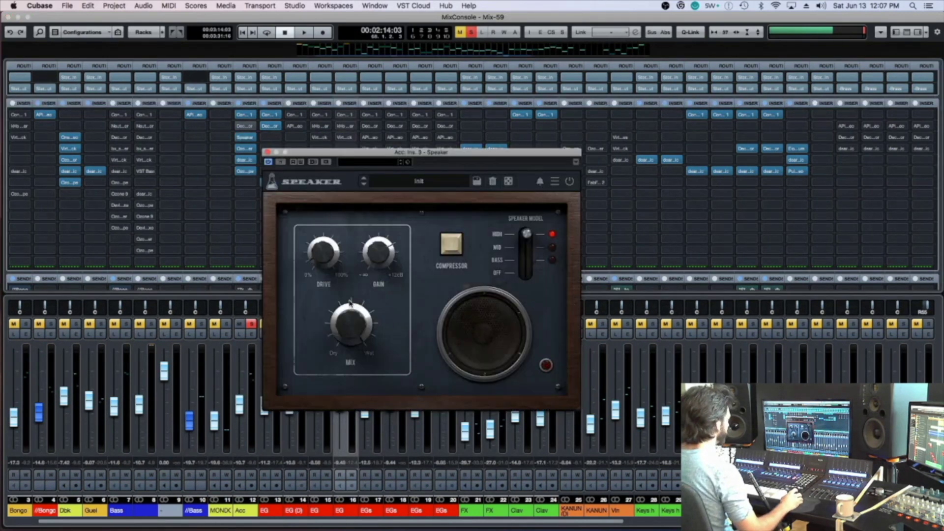
Step: Set the Speaker plug-in to the Bass model with 47% drive, and reduce its mix to 27% during playback
click(524, 270)
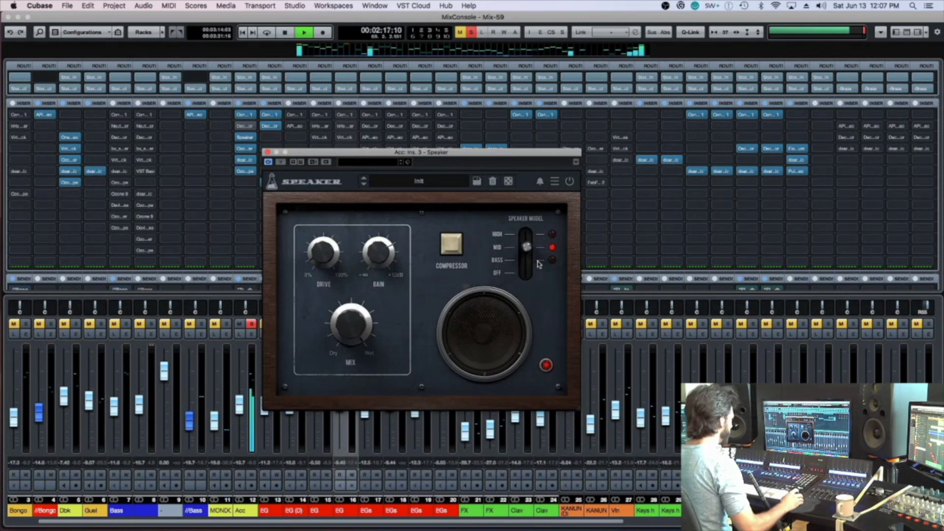
drag(528, 247, 530, 263)
drag(323, 253, 323, 231)
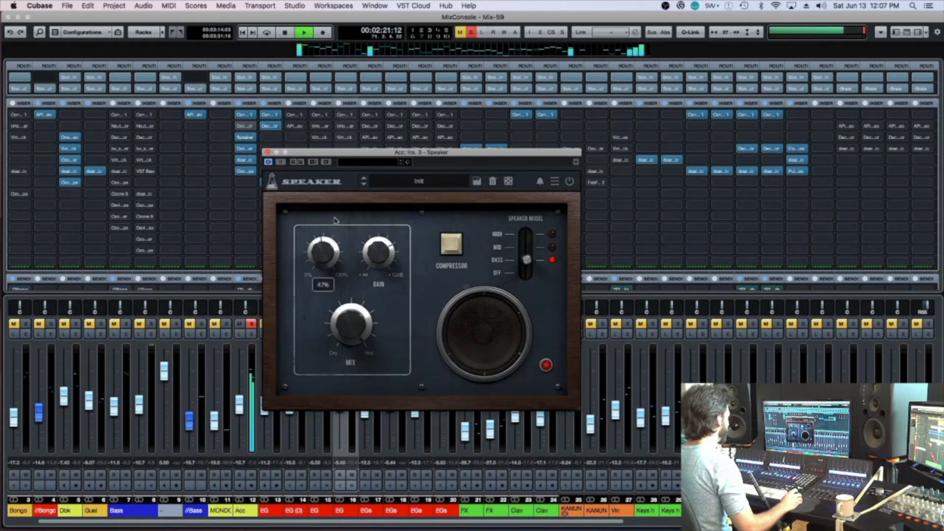
drag(350, 322, 346, 431)
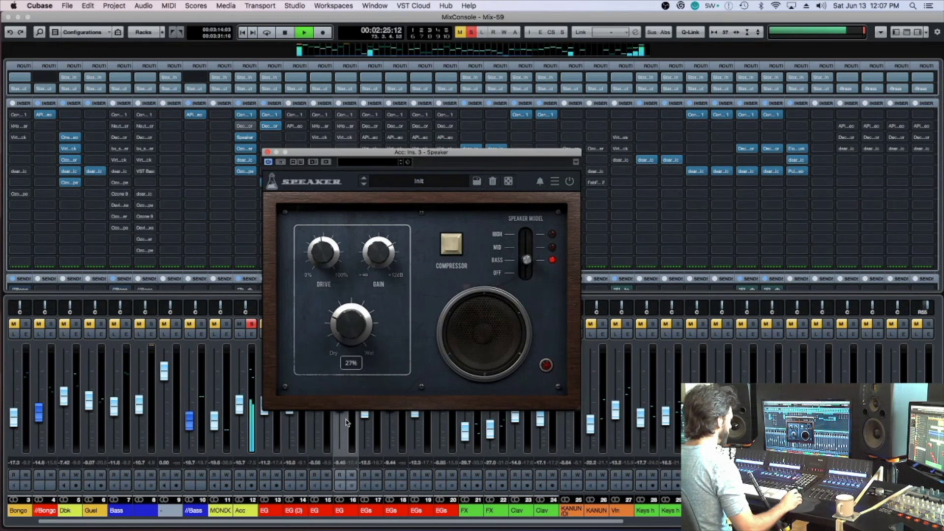
Step: Unsolo the Acc channel, then raise the Speaker mix to 100% and try its compressor in the full mix
click(253, 324)
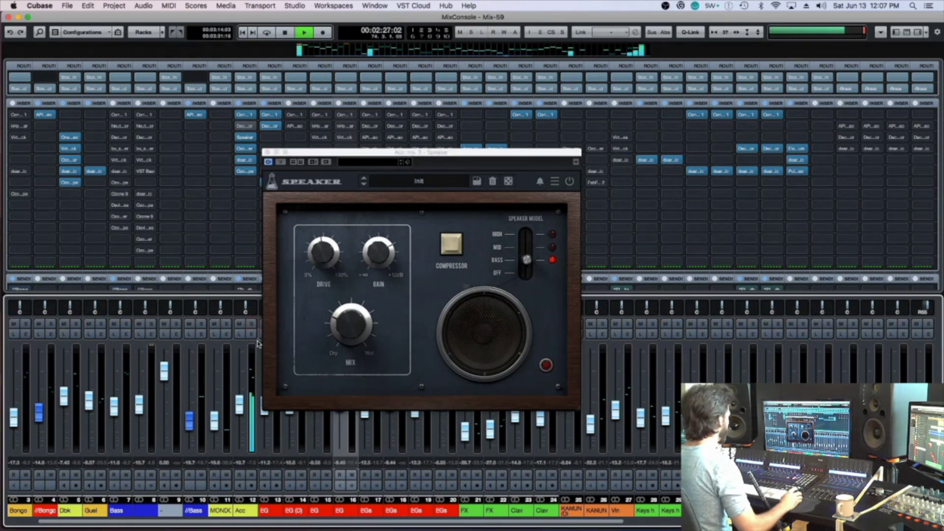
click(342, 318)
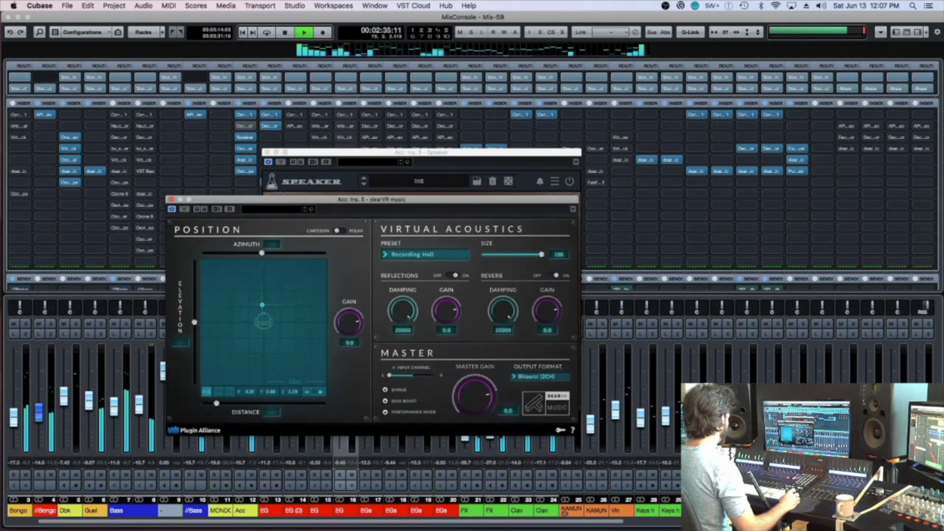
click(333, 200)
click(453, 174)
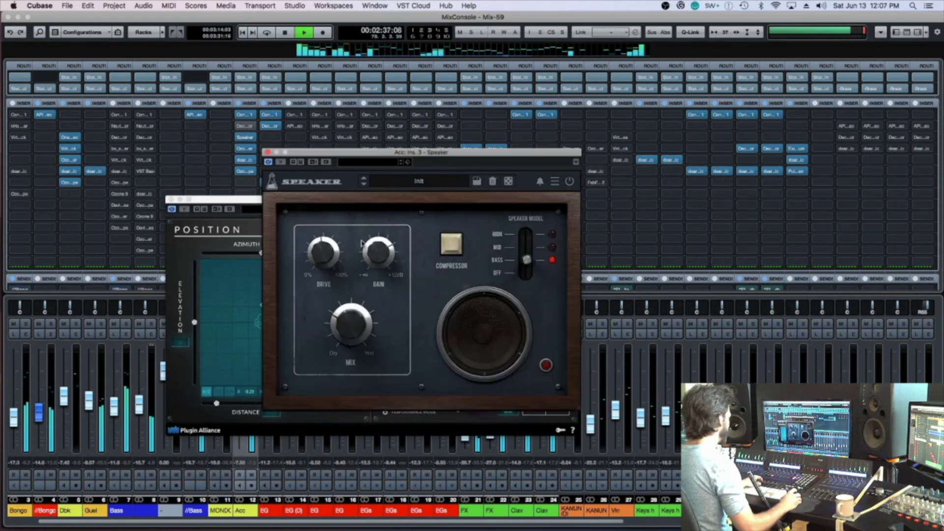
mouse_move(347, 327)
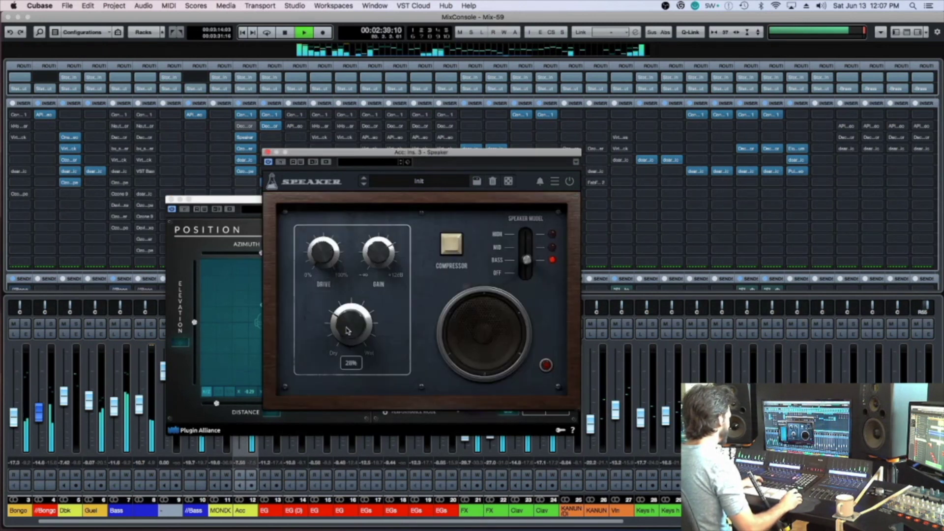
drag(347, 317, 402, 214)
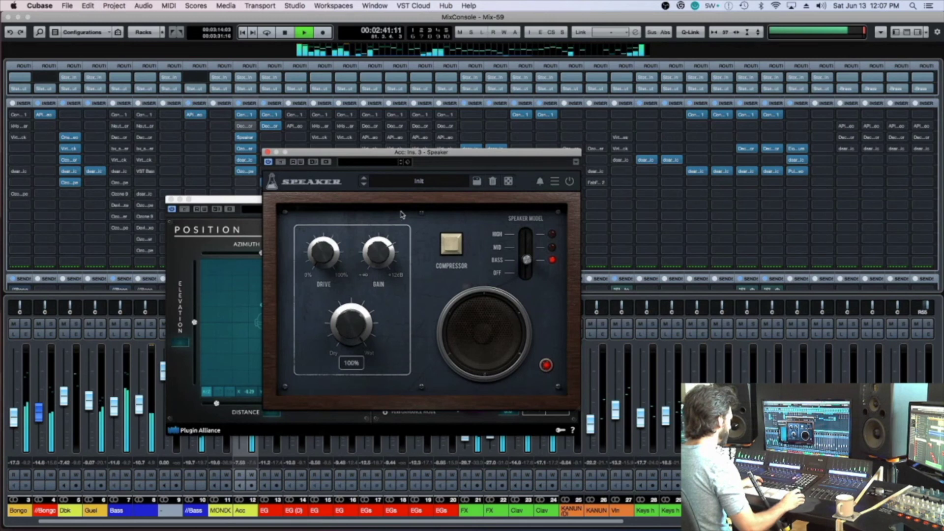
click(452, 246)
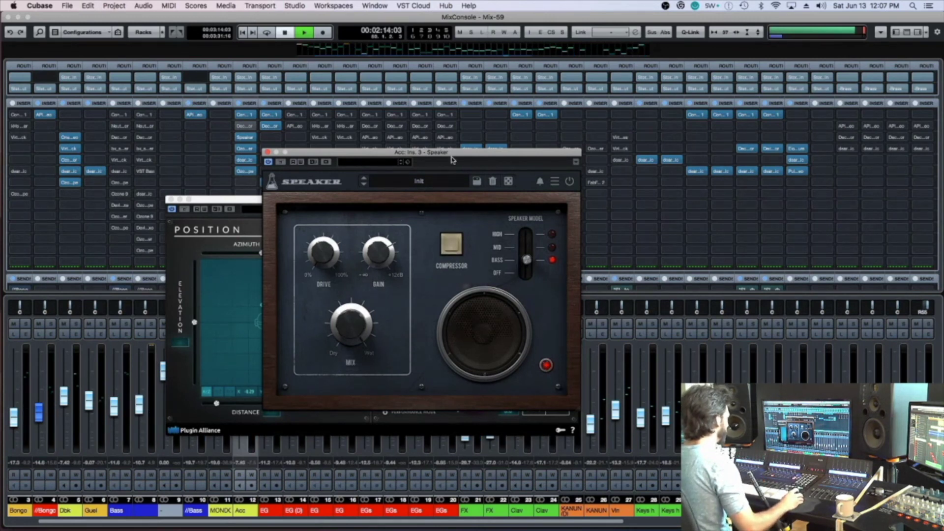
Step: Move the Acc source farther in front of the listener in dearVR music during playback, and close the plug-in
drag(456, 155, 620, 144)
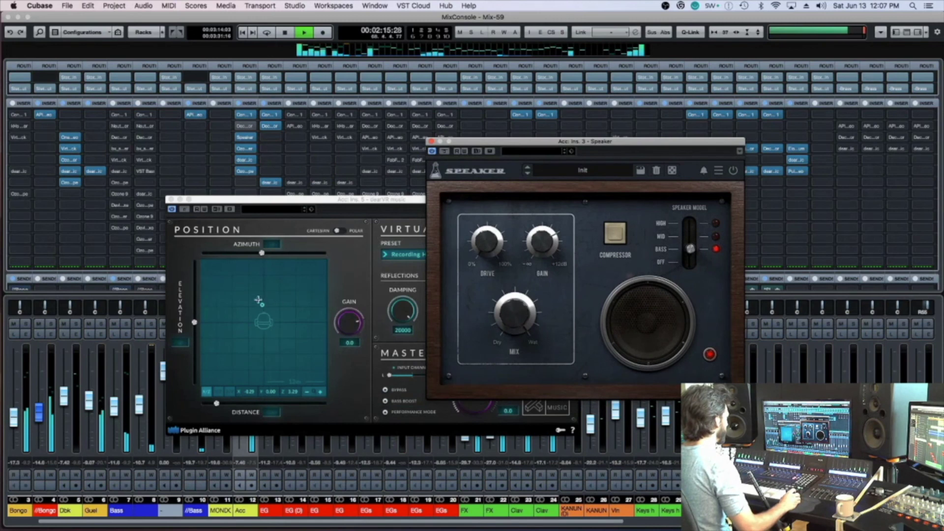
drag(259, 300, 260, 294)
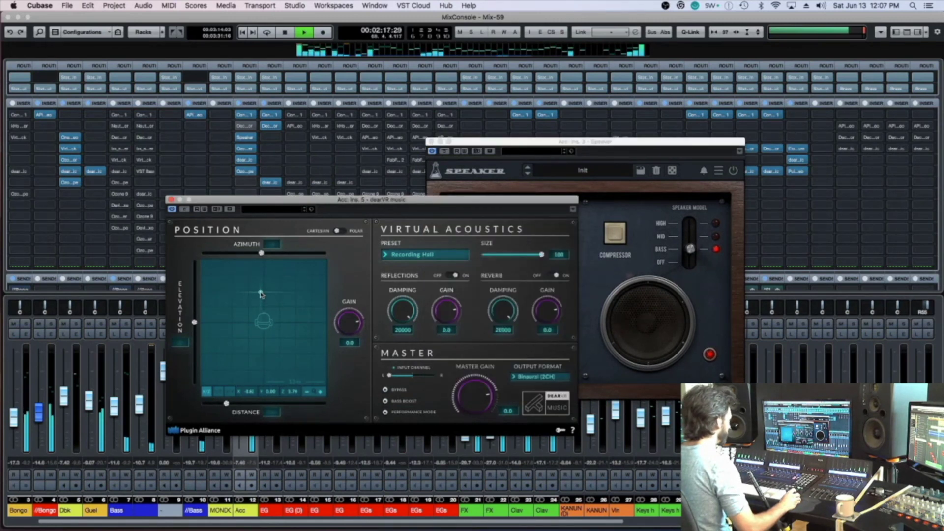
key(super+w)
key(space)
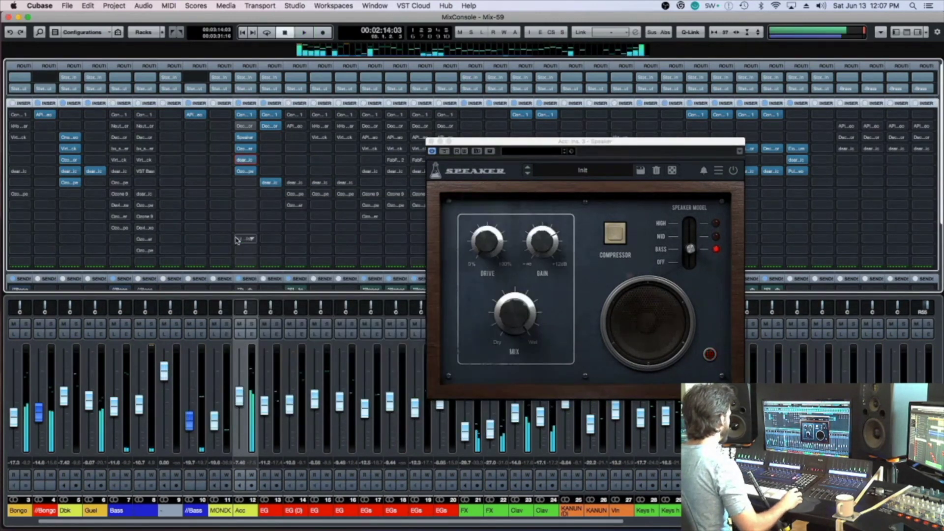
key(space)
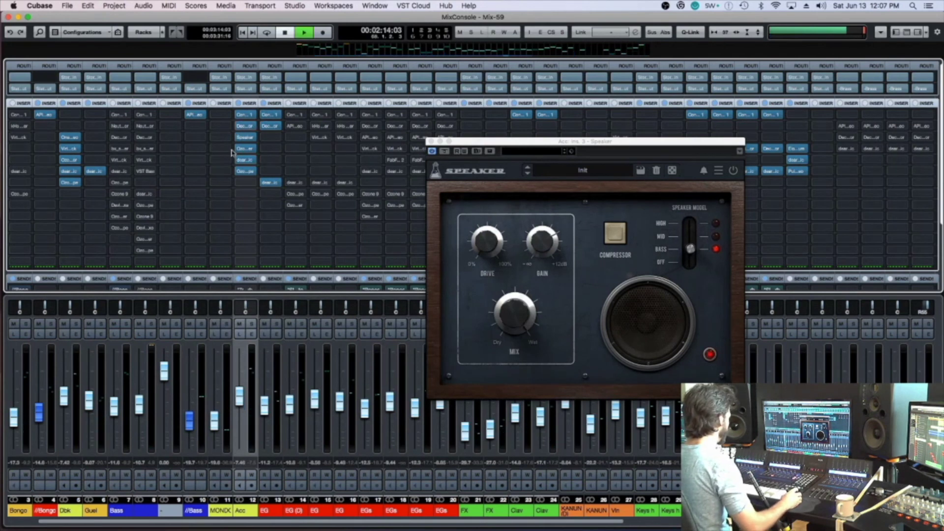
key(space)
Step: Insert FabFilter Pro-Q 2 in the seventh insert slot of the Acc channel
click(245, 183)
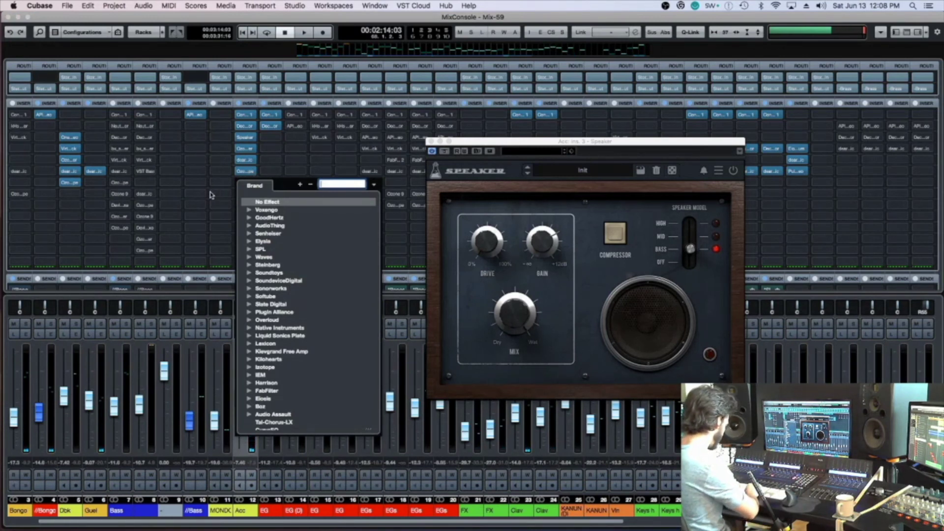
key(BackSpace)
key(BackSpace)
key(BackSpace)
key(BackSpace)
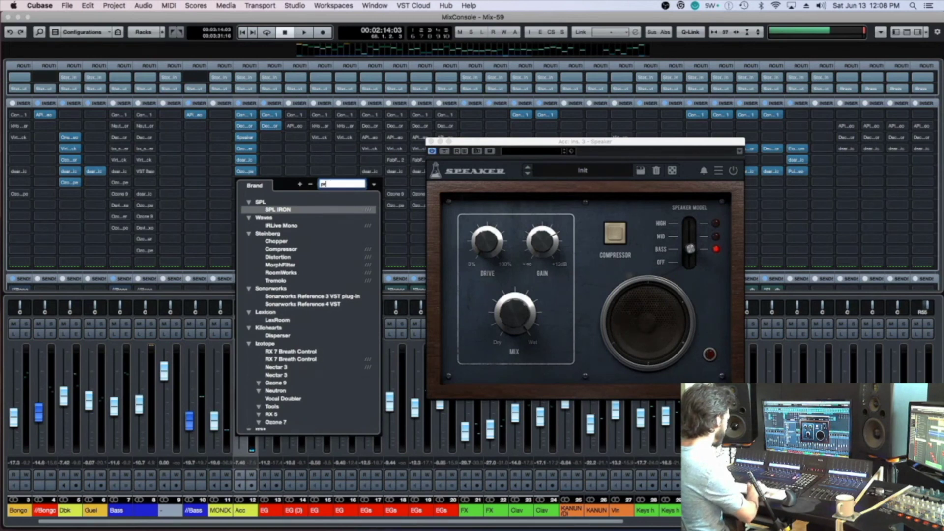
text(proq)
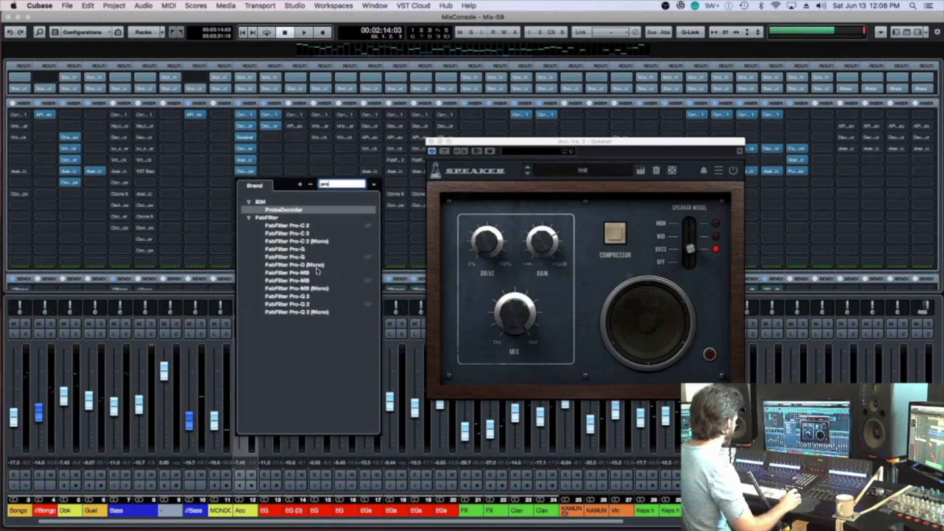
click(310, 297)
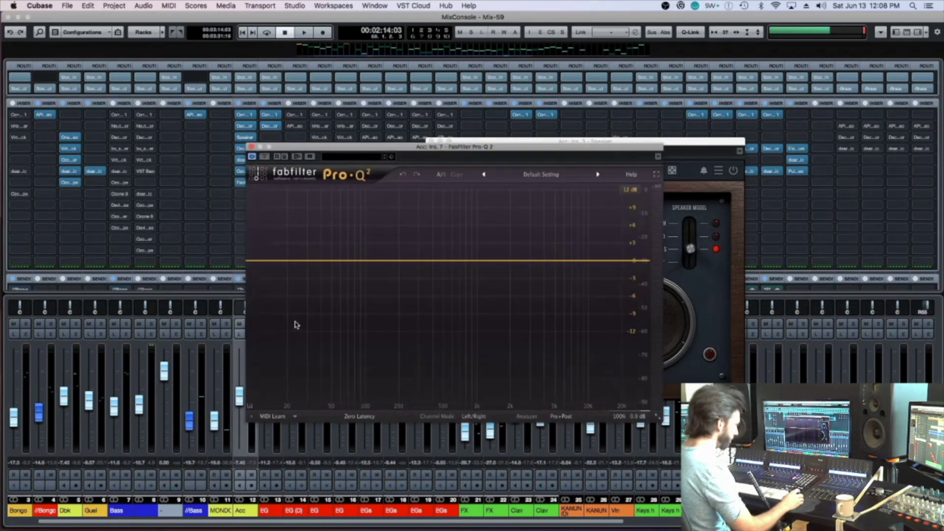
Step: Cut the Acc harshness with two narrow neighbouring Pro-Q 2 bells, the upper at about 4060 Hz, -6.6 dB and Q 4.66
drag(441, 260, 436, 254)
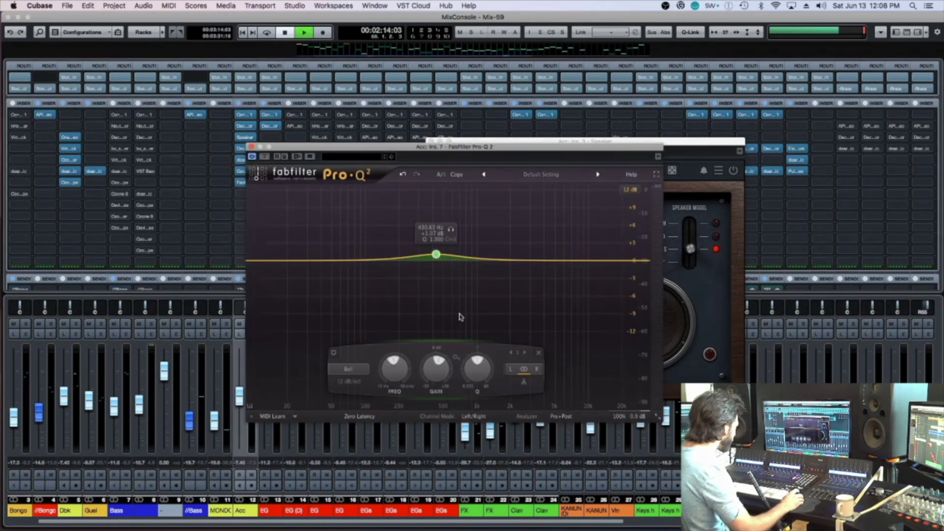
key(space)
drag(436, 253, 535, 202)
drag(529, 365, 529, 391)
drag(548, 262, 545, 303)
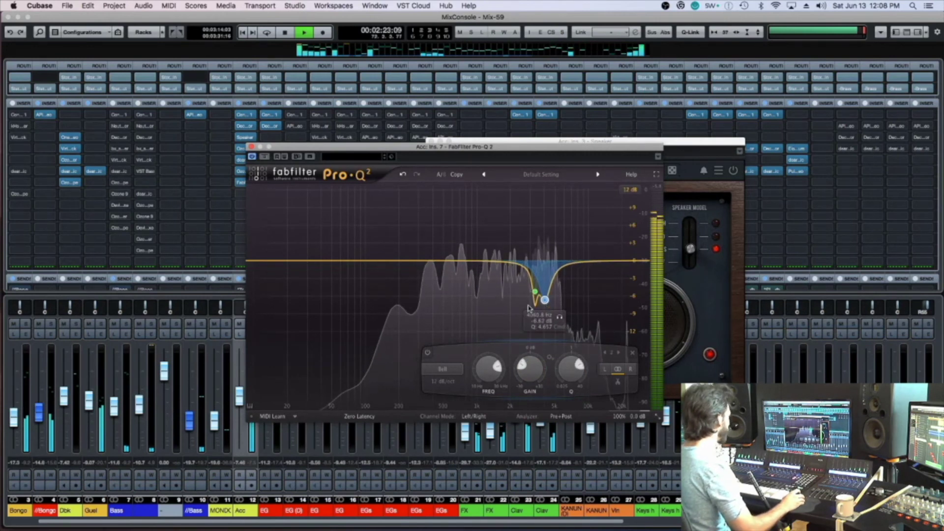
key(super+w)
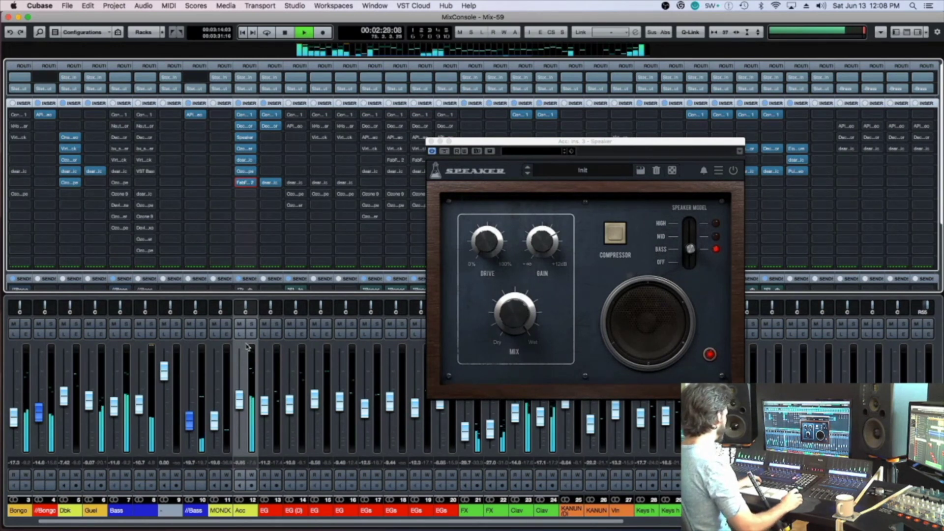
Step: Add a *Repeater send in the fifth send slot of the Acc channel
scroll(278, 258, down, 3)
key(space)
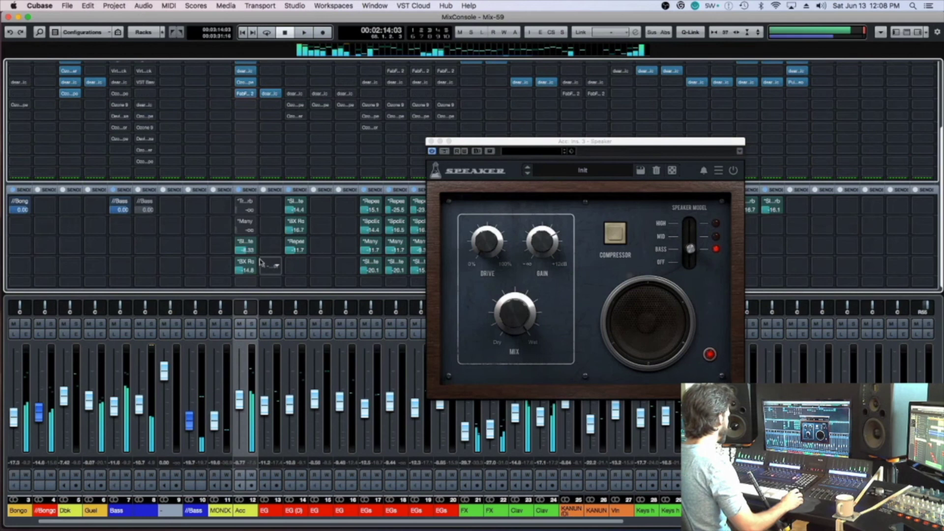
click(247, 282)
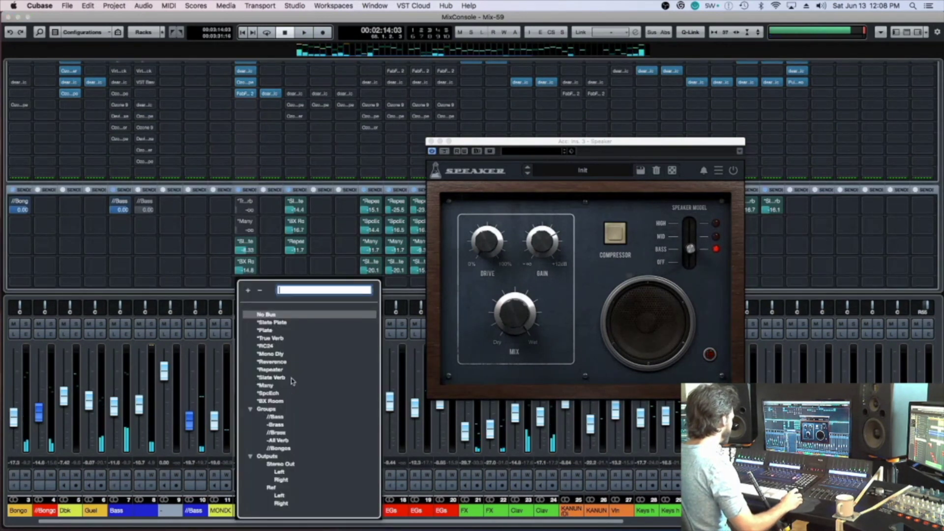
click(291, 369)
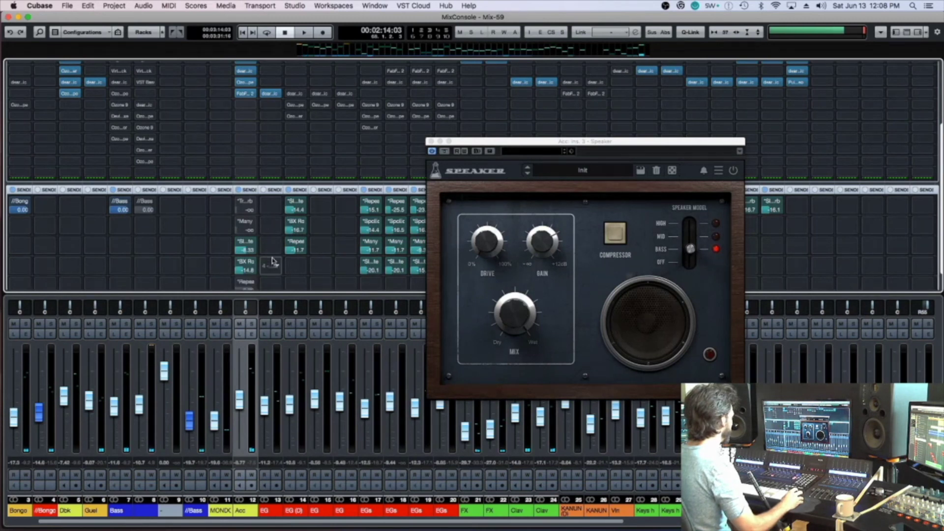
Step: Add a *SpcEch send at -18.7 in the Acc channel settings, set *Repeater to -13.8, and save the project
scroll(273, 244, down, 1)
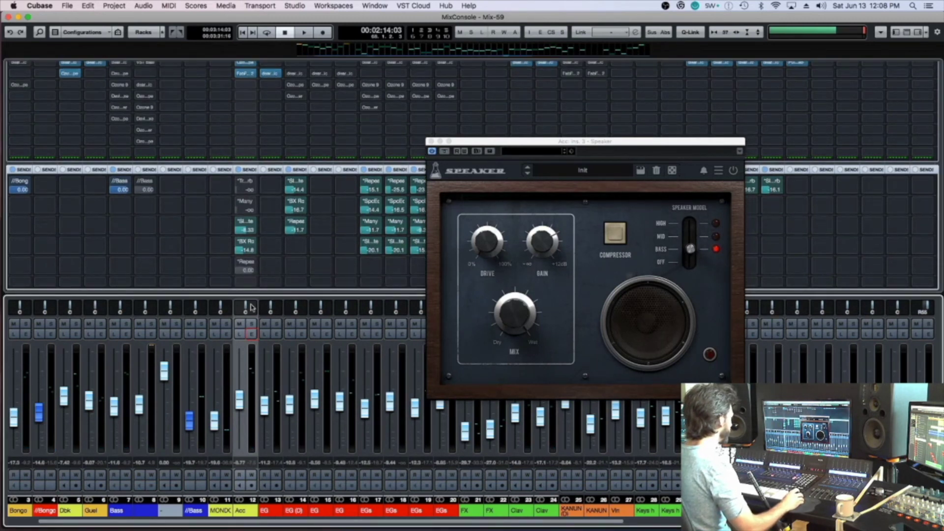
click(251, 335)
click(612, 343)
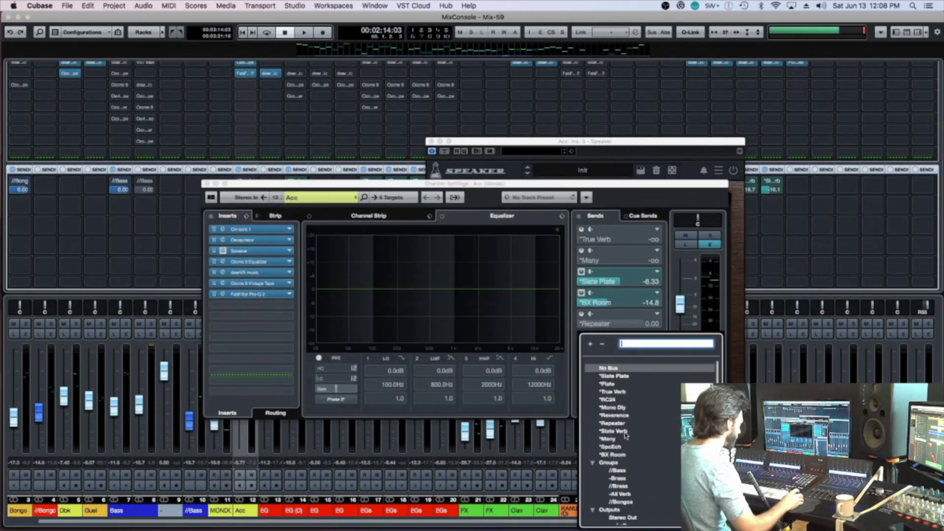
click(634, 446)
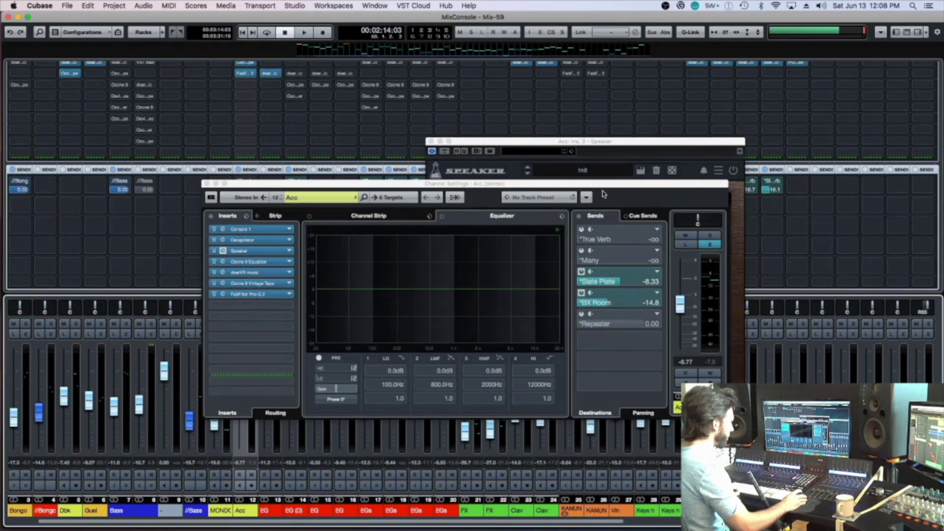
drag(603, 188, 581, 185)
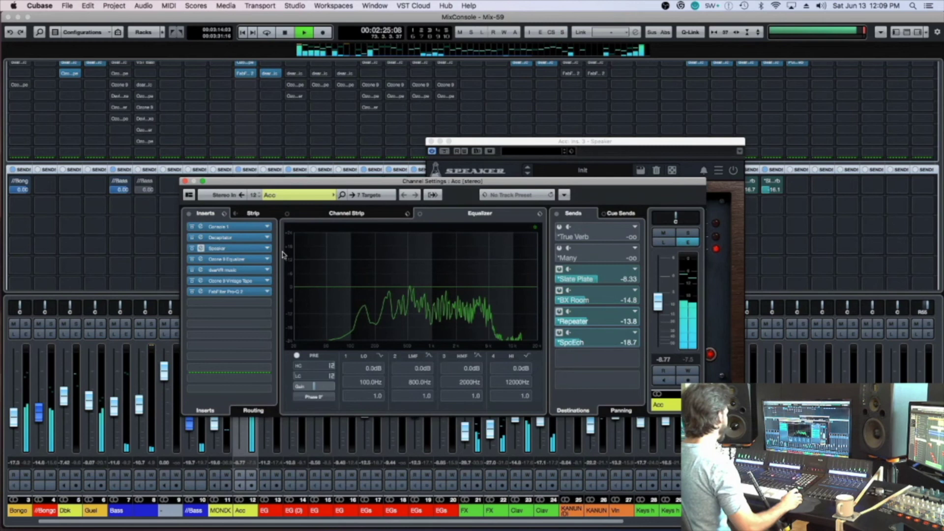
key(super+s)
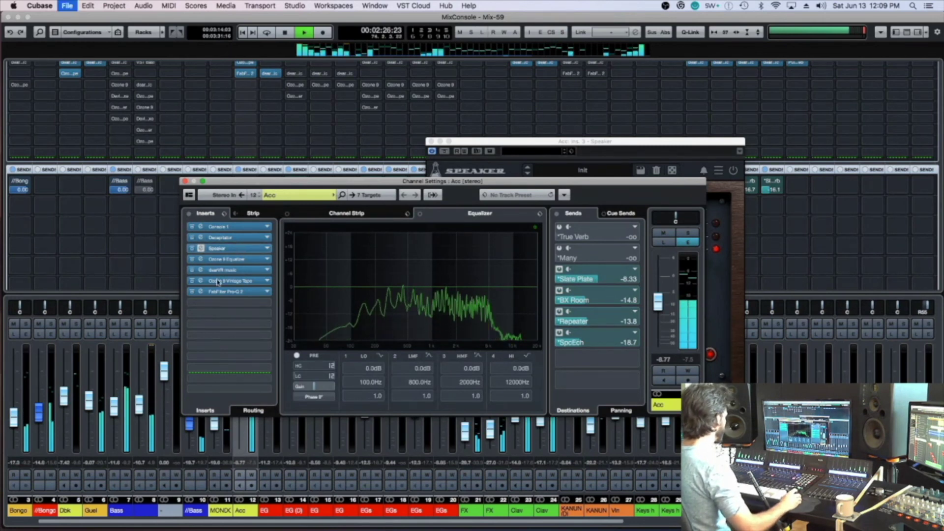
Step: Insert API-2500 Stereo in the eighth insert slot of the Acc channel and lower its threshold during playback
click(218, 302)
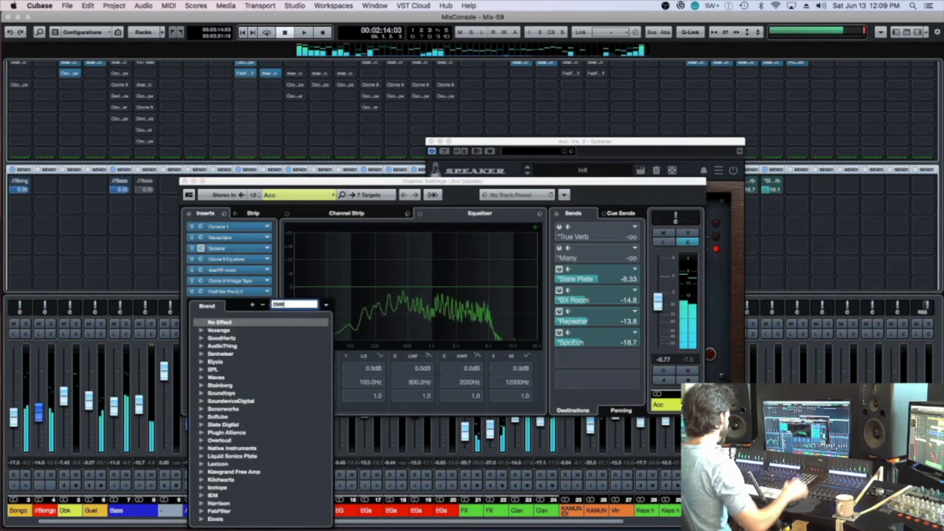
click(265, 338)
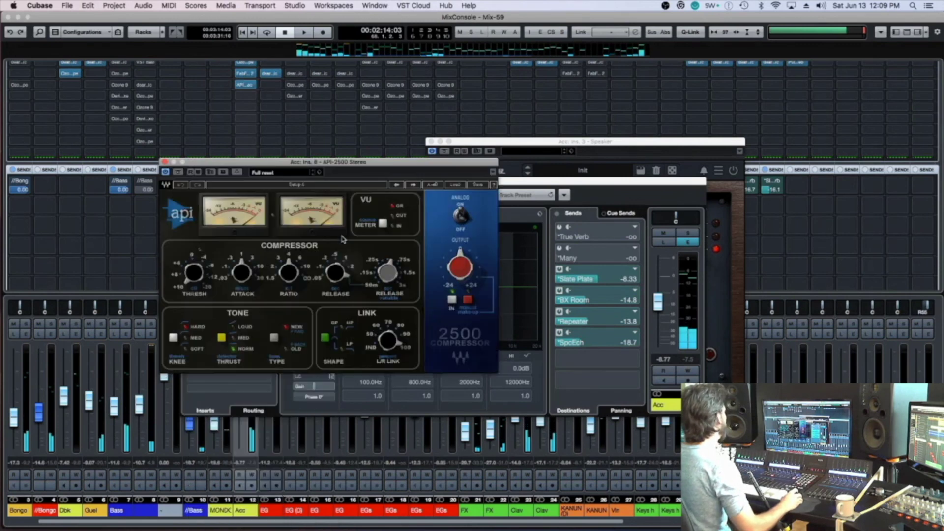
drag(197, 268, 196, 276)
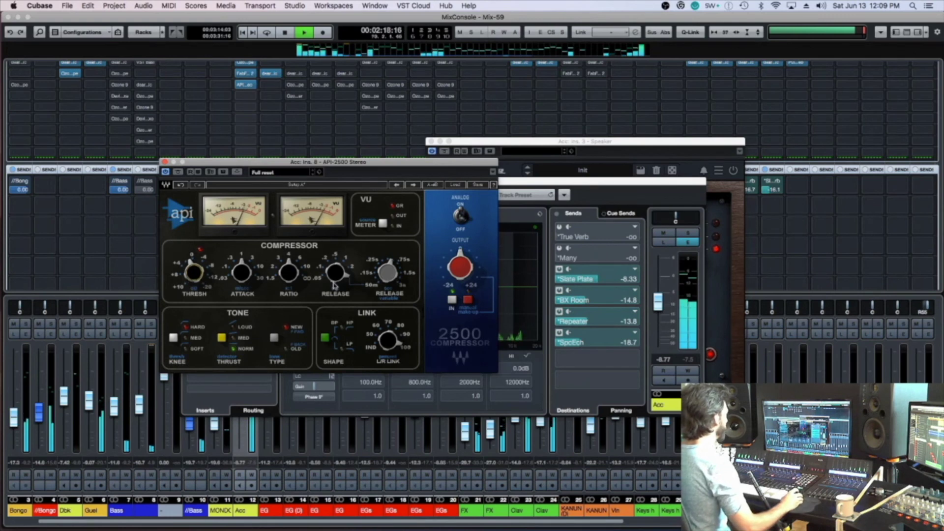
key(super+w)
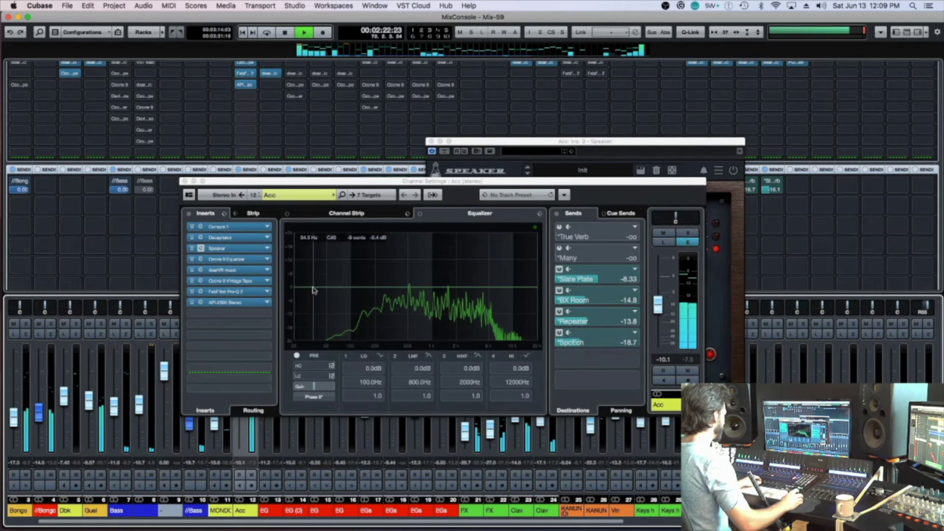
Step: Raise the Acc source above the listener and move it further to the front in dearVR music during playback
click(206, 270)
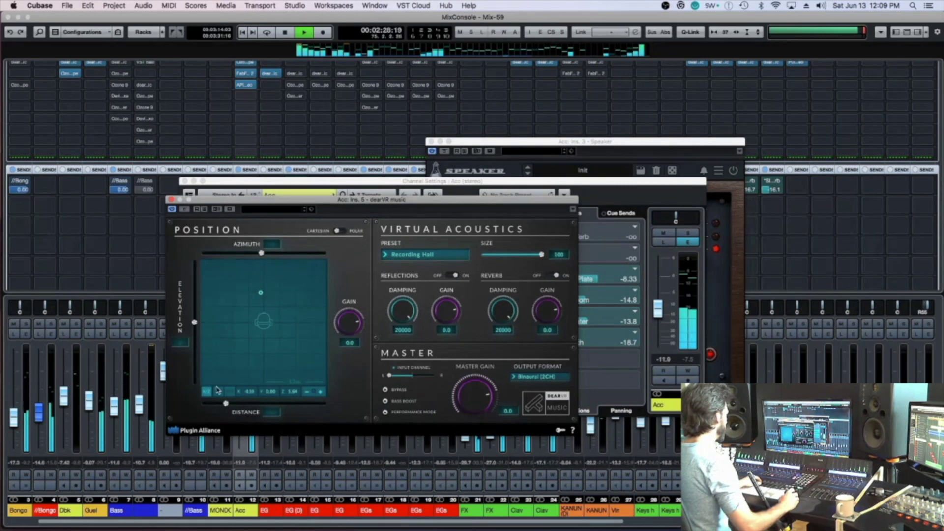
drag(236, 341, 300, 318)
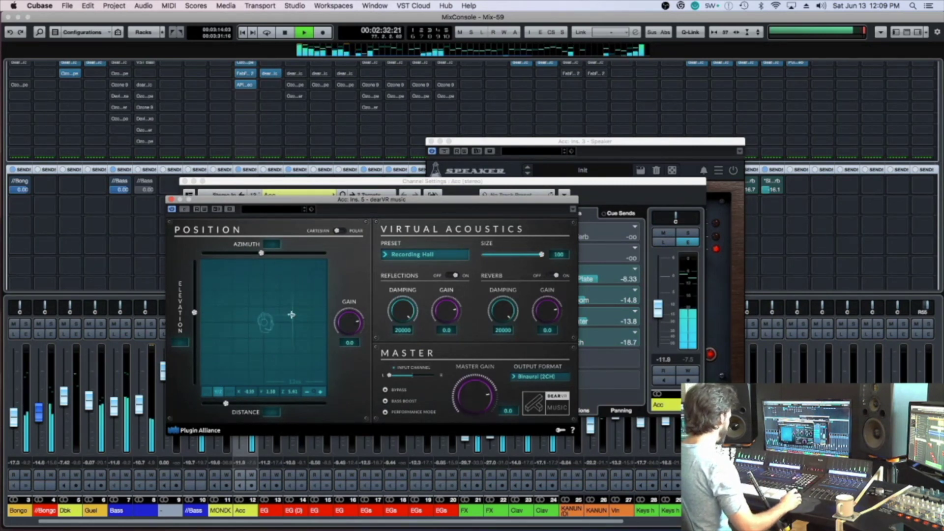
key(space)
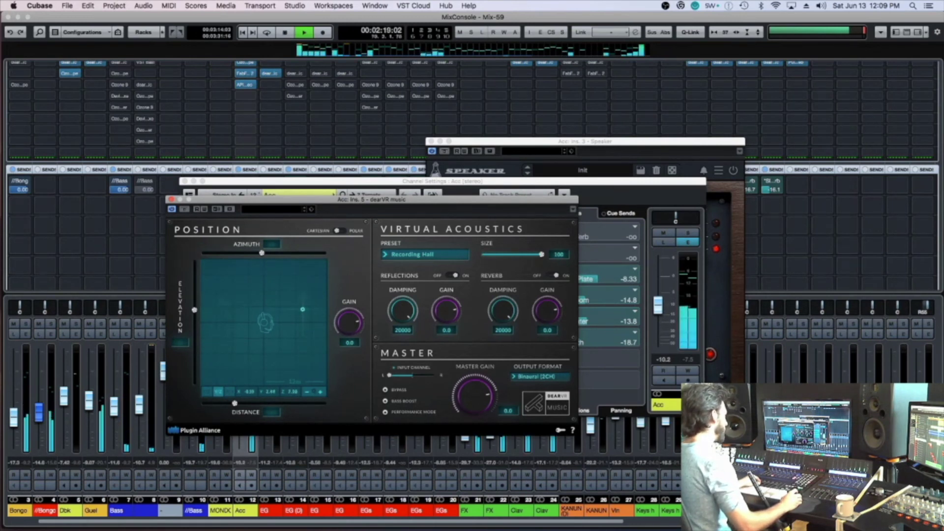
Step: Lower the Acc sends to *Slate Plate -11.0, *BX Room -17.2, *Repeater -19.3 and *SpcEch -30.9, and close the Acc windows
click(618, 308)
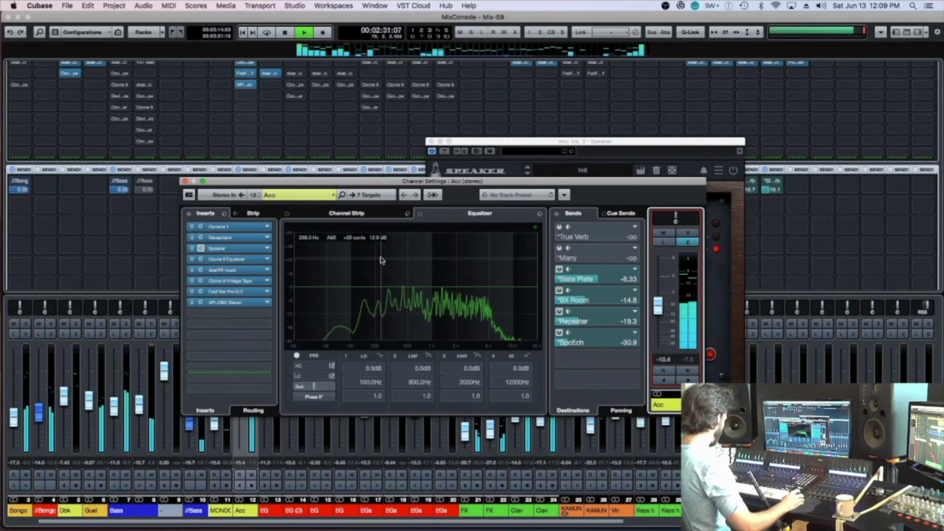
key(super+w)
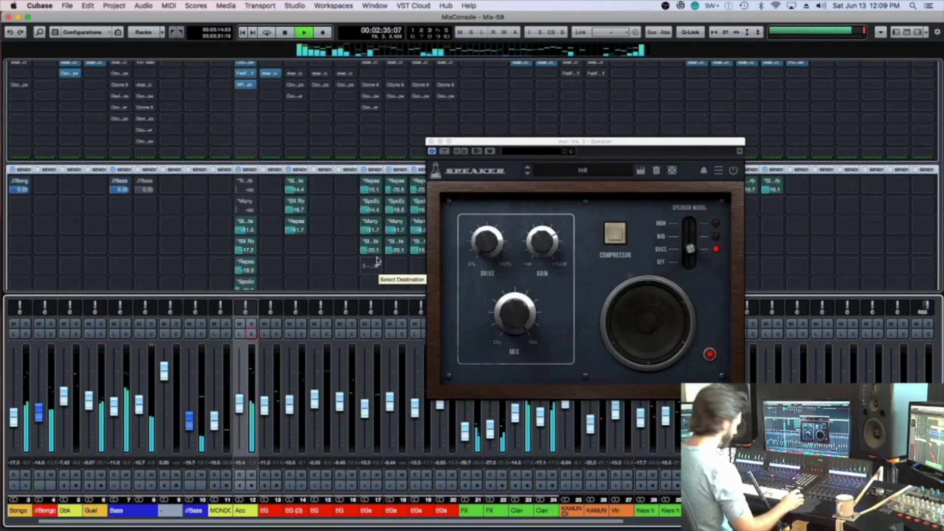
key(super+w)
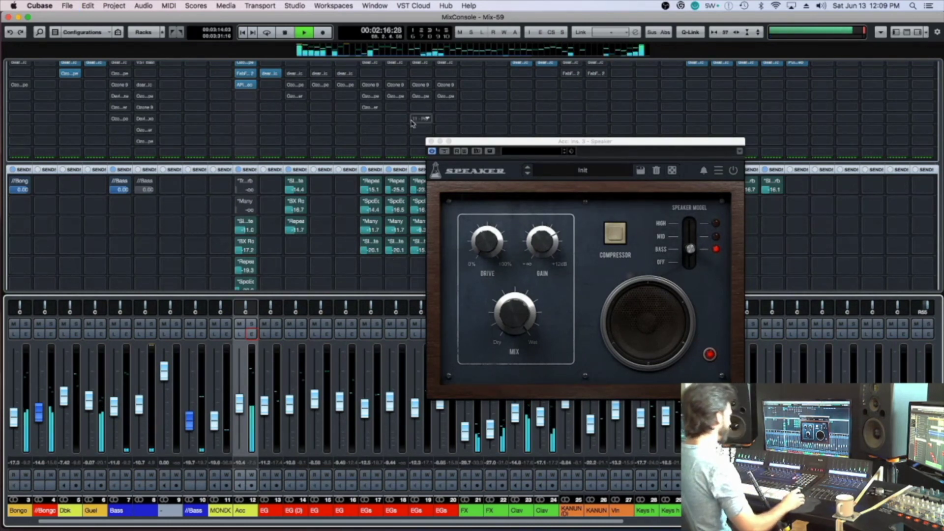
click(432, 141)
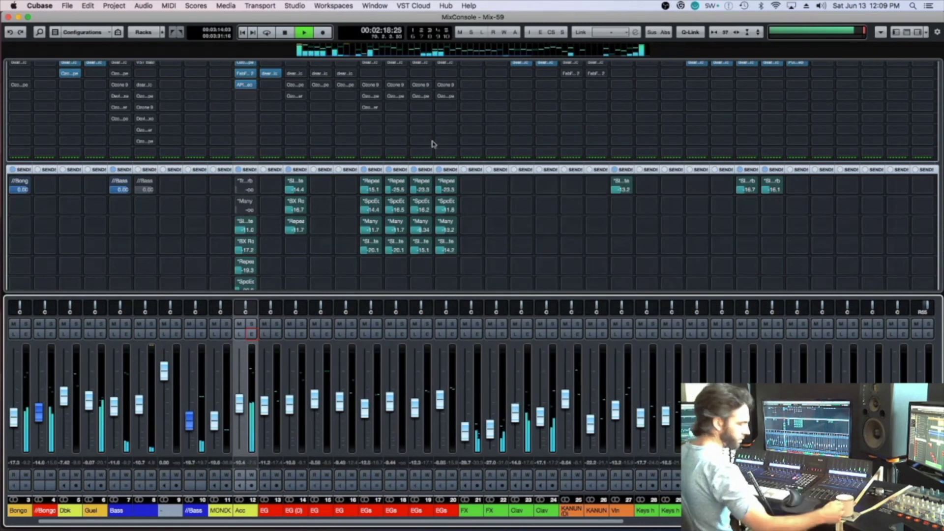
Step: Solo the Guel channel during playback, save the project, and clear the solo
key(space)
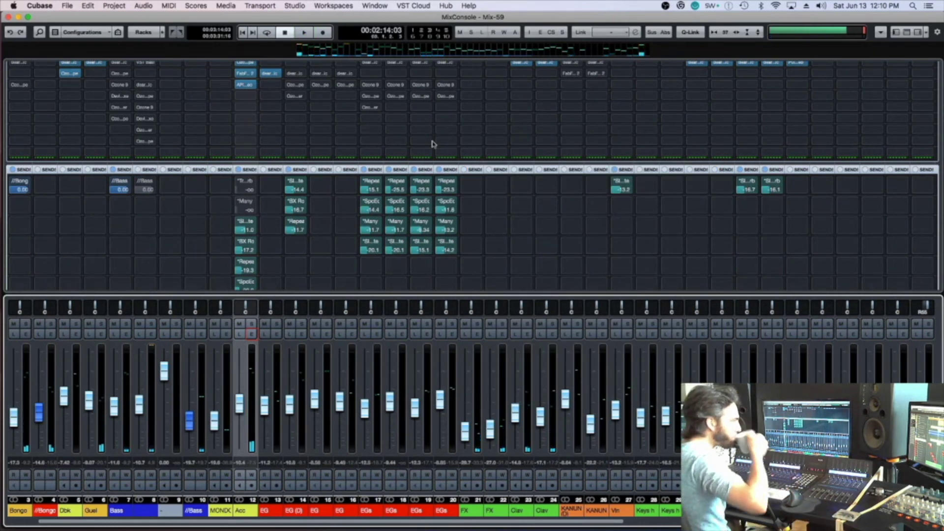
key(space)
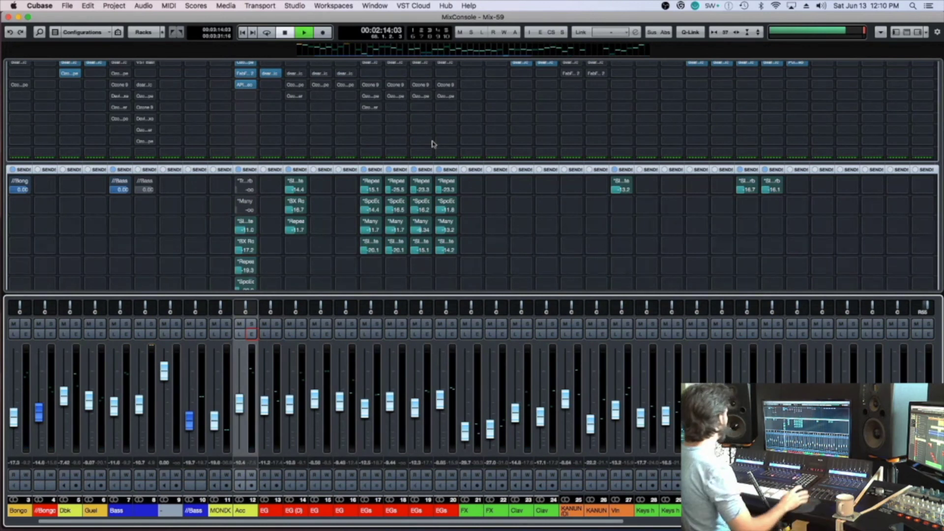
click(101, 324)
key(super+s)
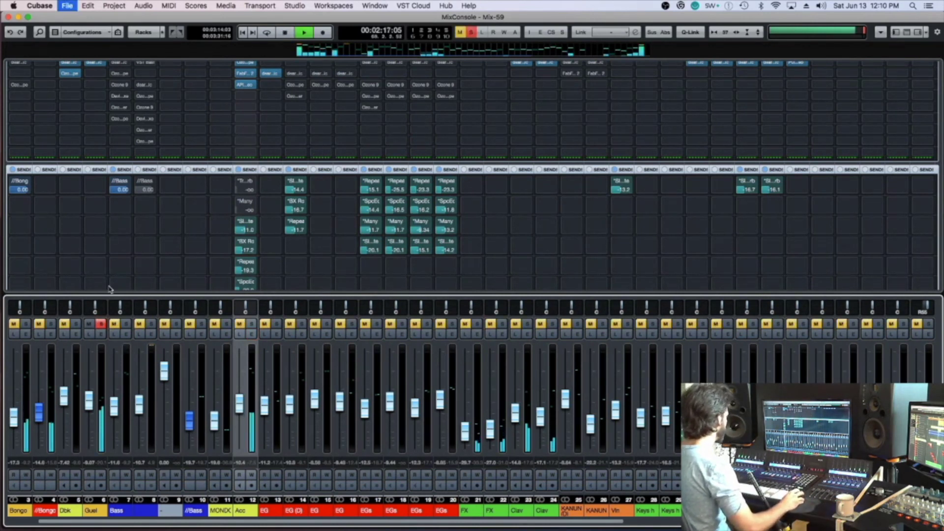
click(101, 325)
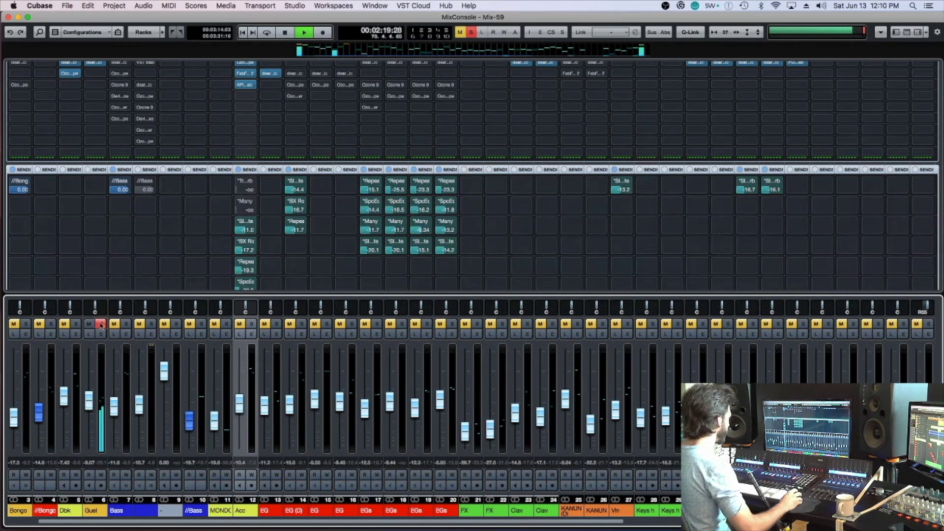
Step: Insert Console 1 in the first insert slot of the Guel channel and play the channel soloed
scroll(117, 269, up, 5)
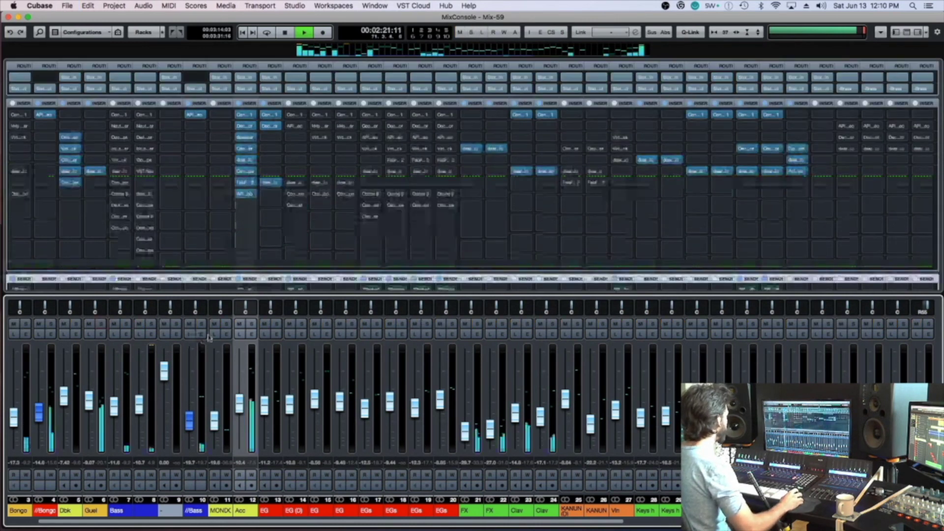
key(space)
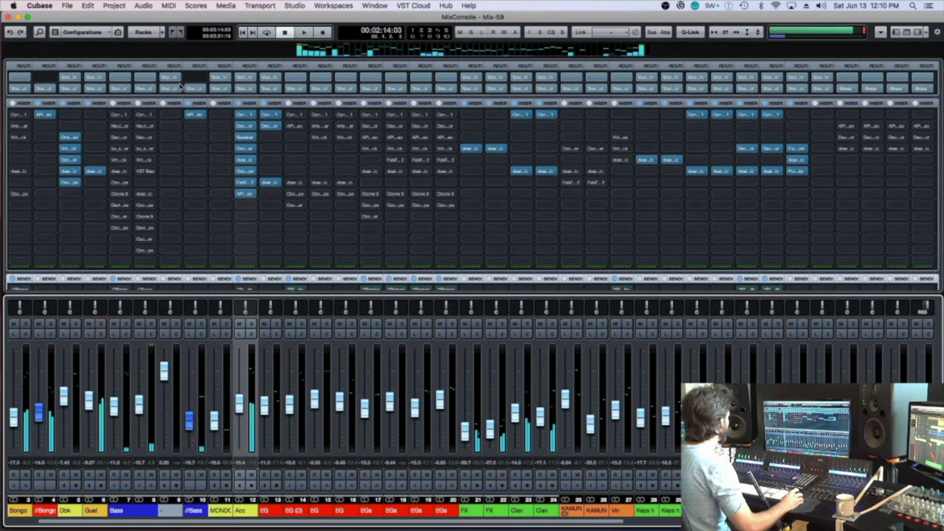
drag(117, 114, 93, 115)
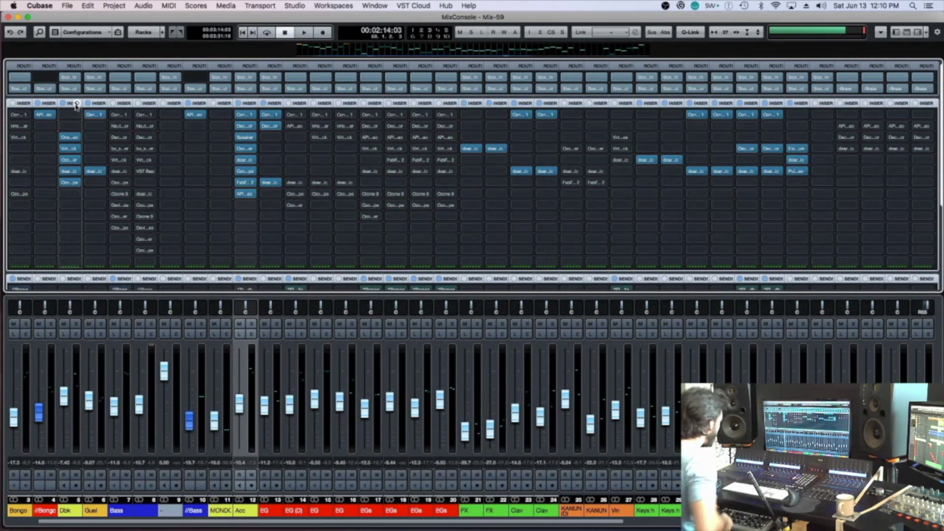
key(space)
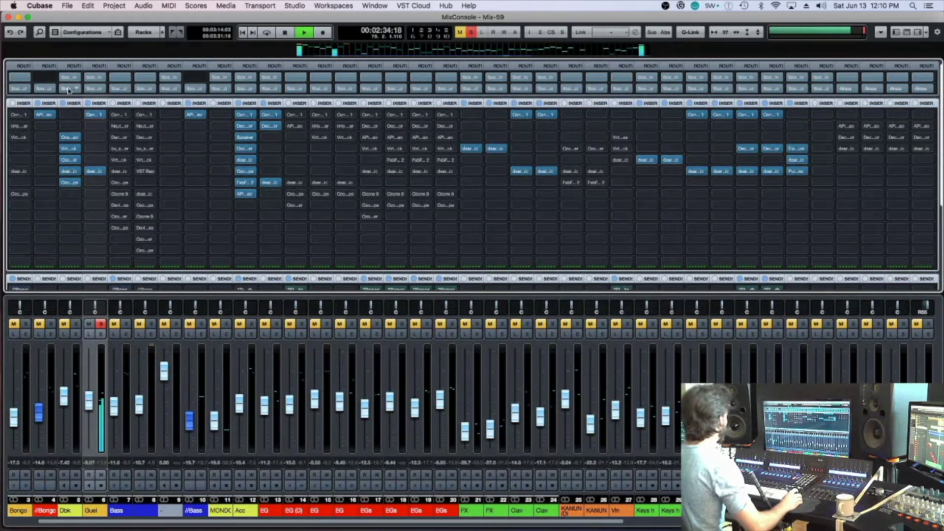
Step: Insert Decapitator in the second slot of the Guel channel, audition its styles, and set it to style T
drag(105, 125, 96, 127)
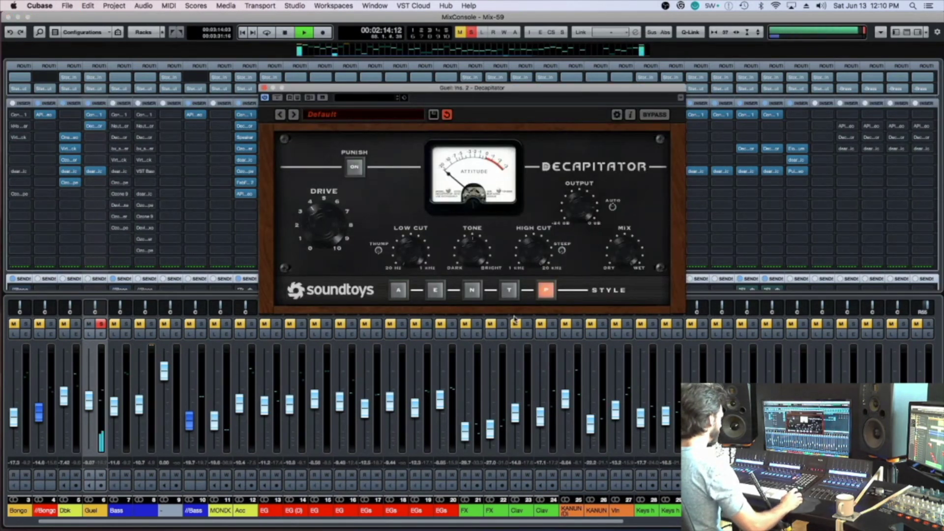
click(399, 291)
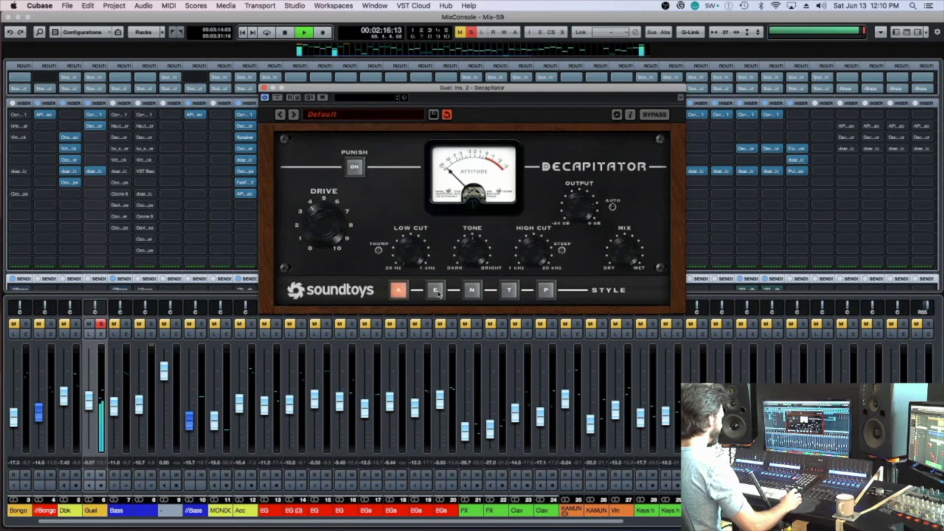
click(436, 291)
click(472, 291)
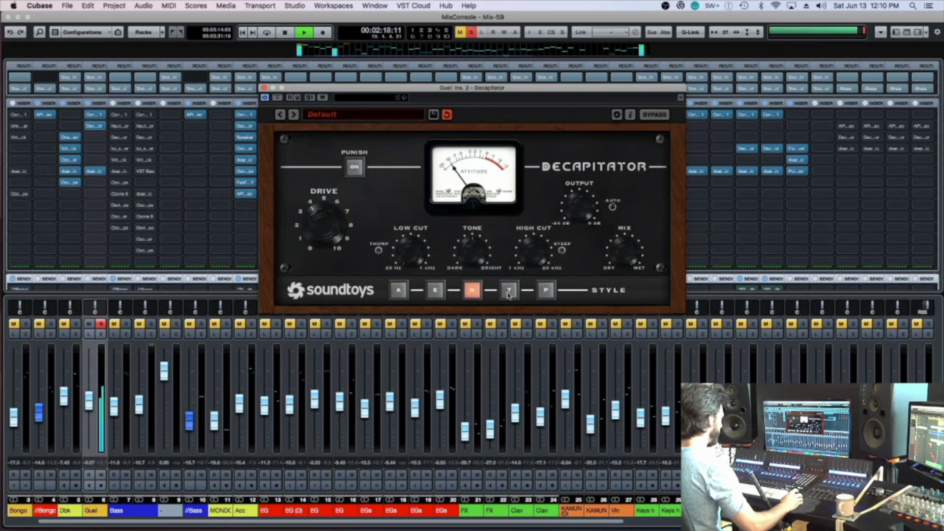
click(510, 292)
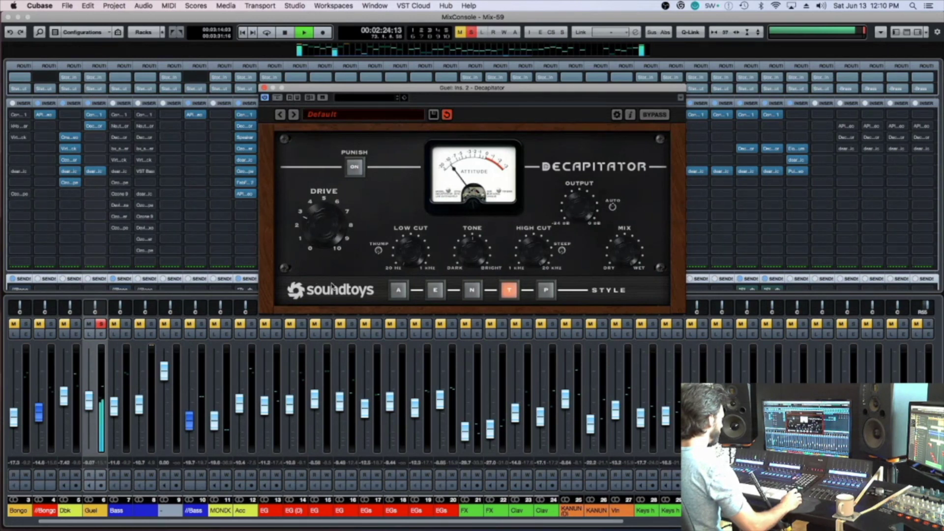
click(264, 87)
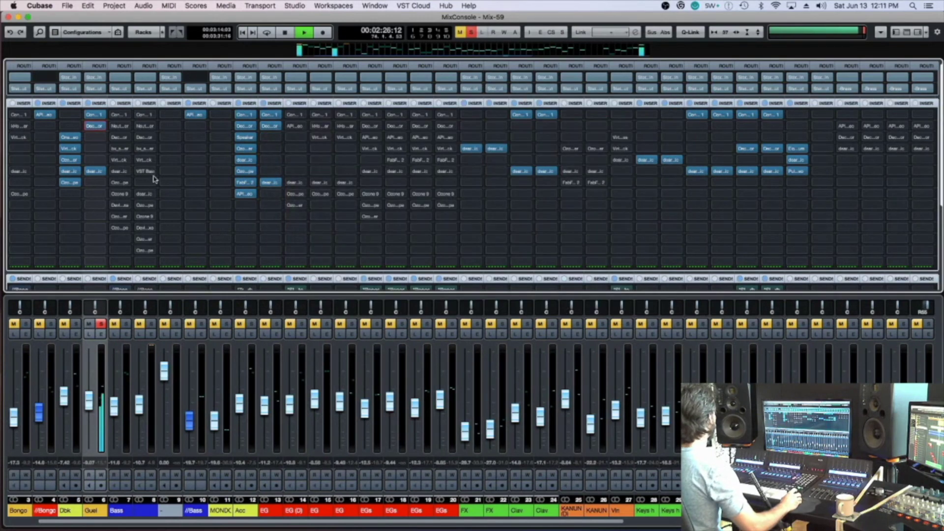
Step: Unsolo Guel and reposition its dearVR music source in front of the listener, slightly to the right, during playback
key(s)
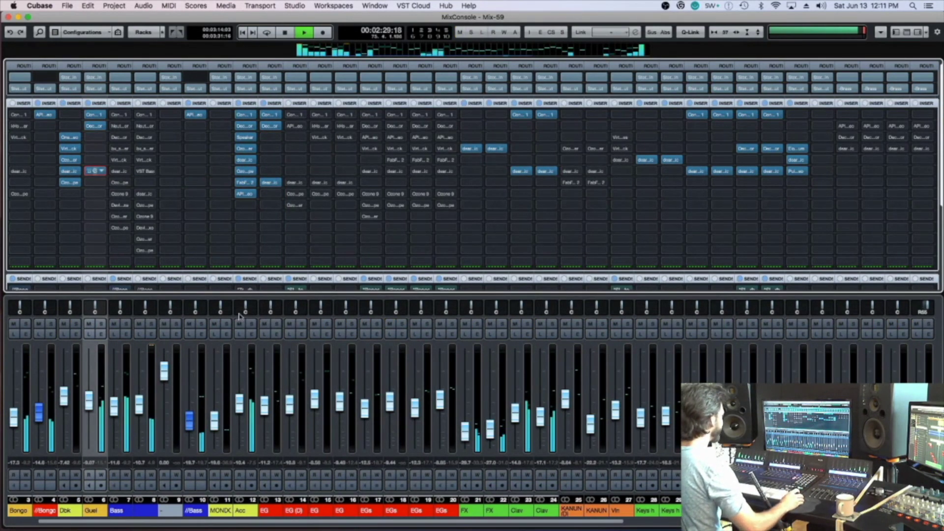
click(93, 172)
drag(221, 202, 218, 208)
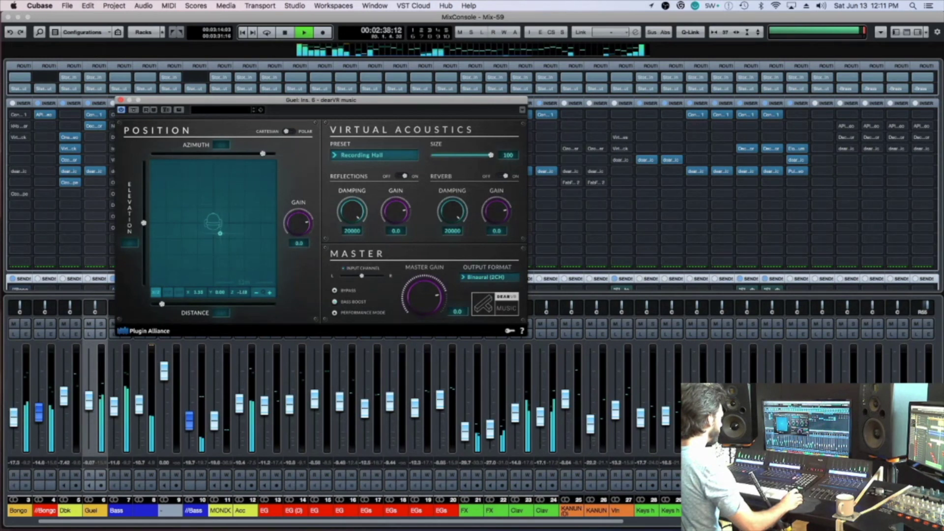
drag(213, 242, 205, 201)
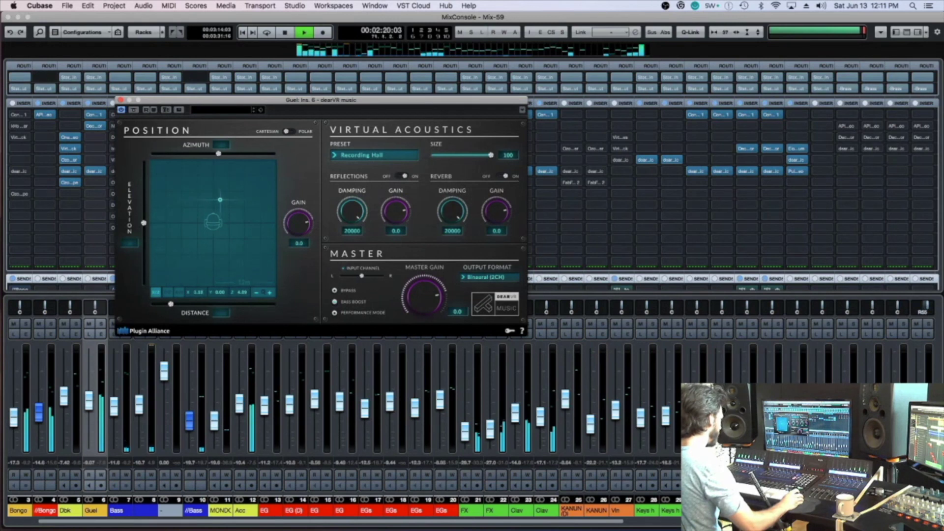
click(168, 292)
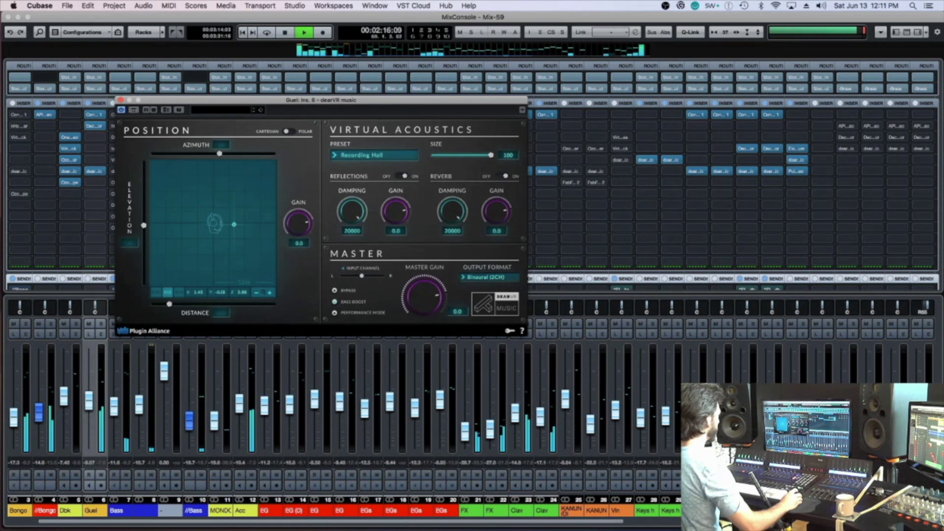
key(super+w)
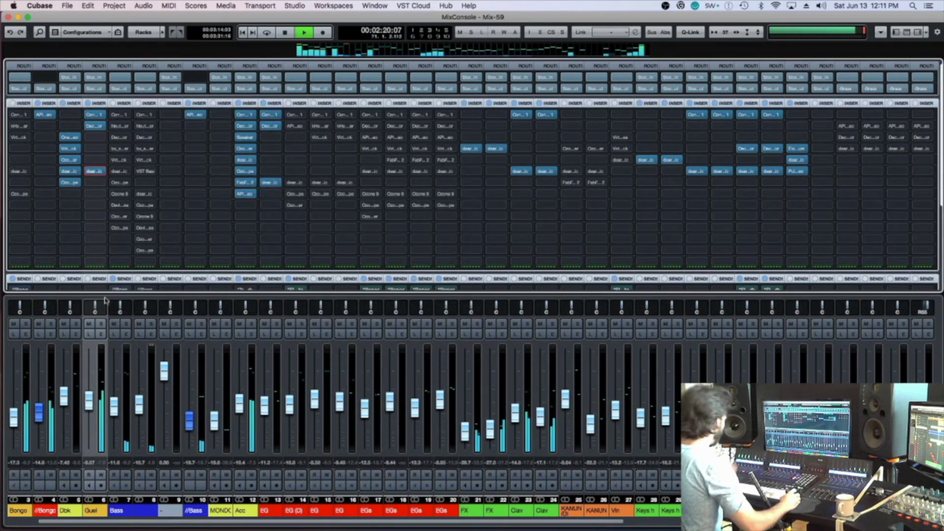
Step: Solo Guel, insert Ozone 9 Equalizer in its seventh slot, and set the equalizer to Left/Right mode
key(s)
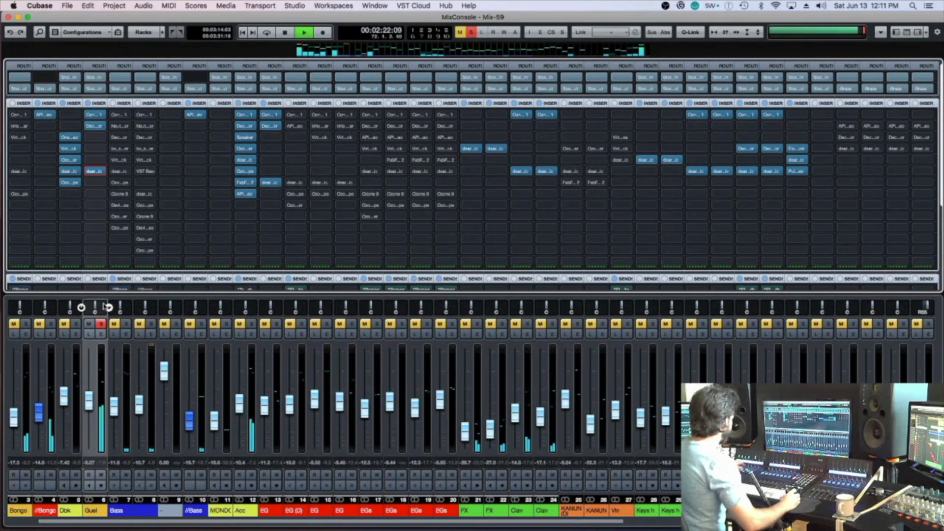
click(103, 188)
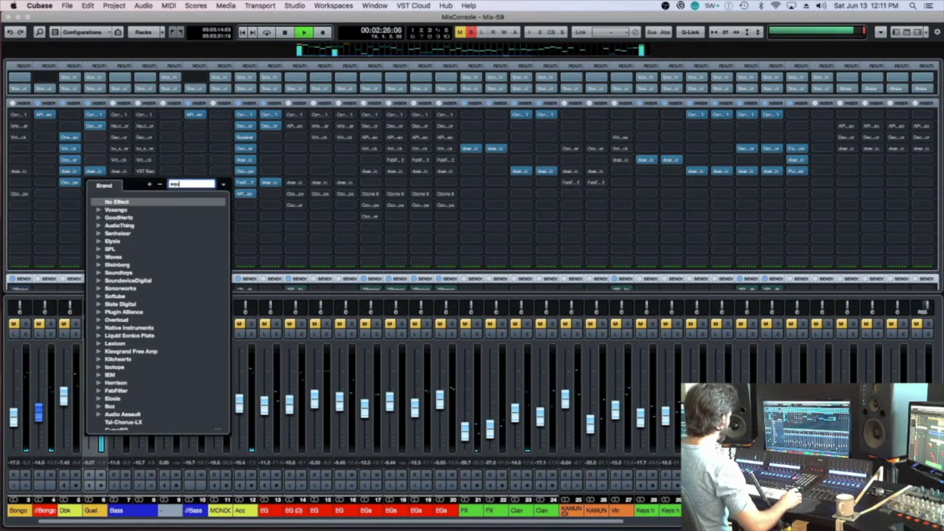
click(146, 250)
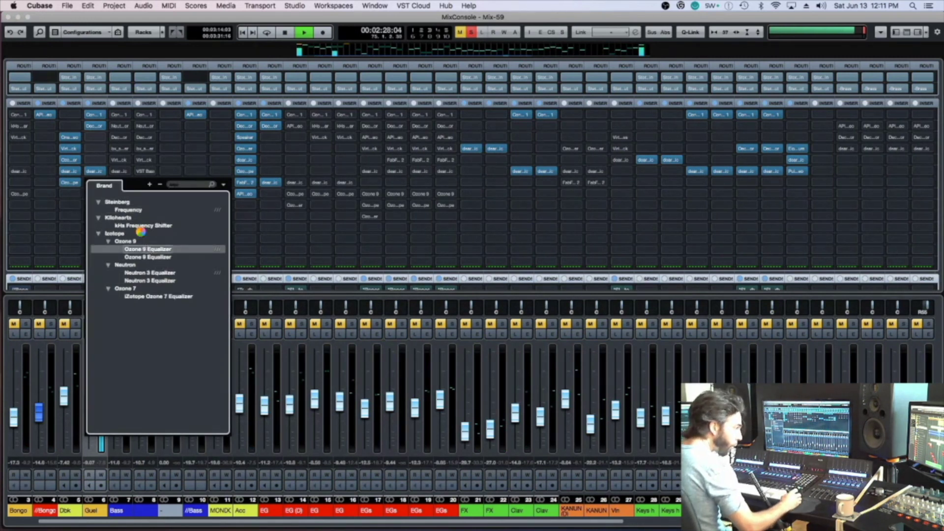
key(Return)
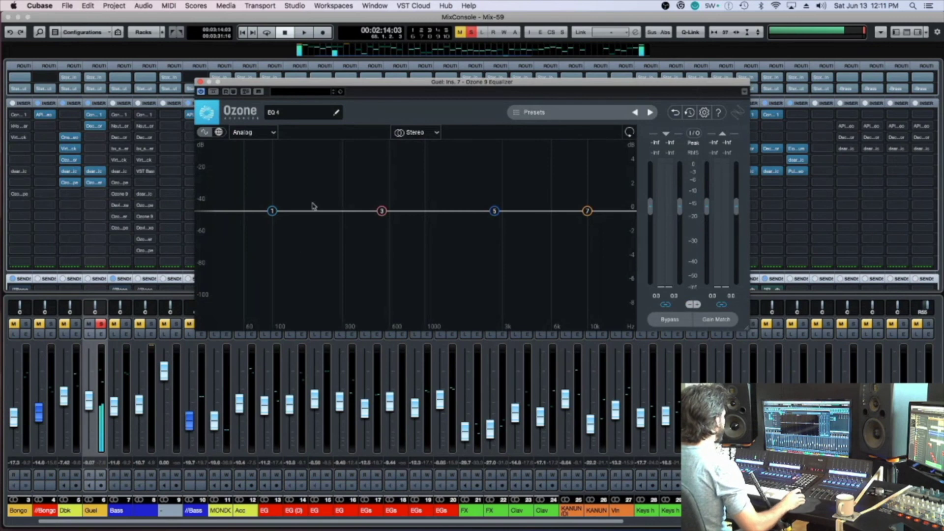
click(411, 133)
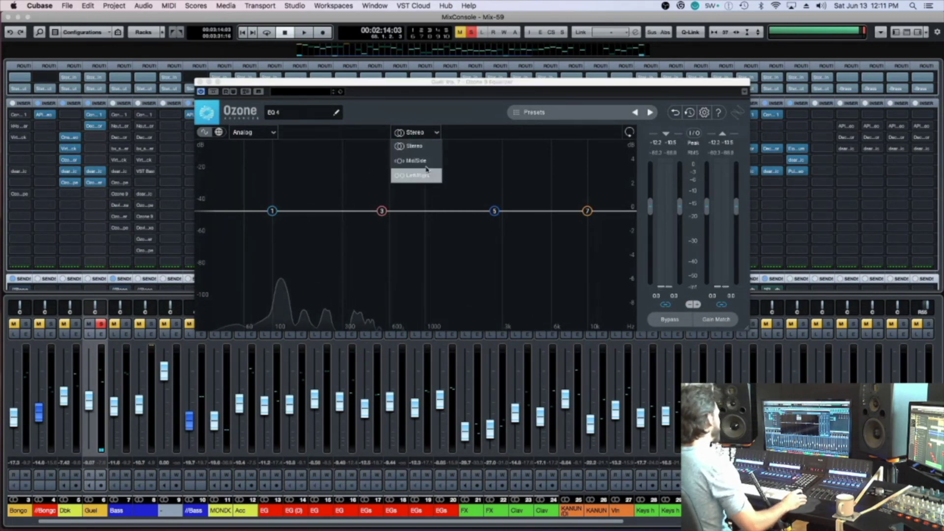
click(431, 146)
click(422, 134)
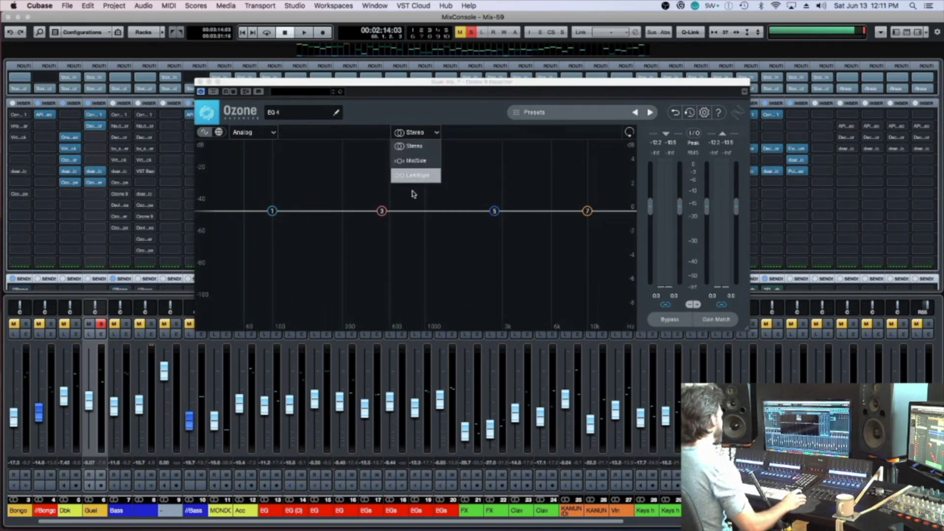
click(413, 177)
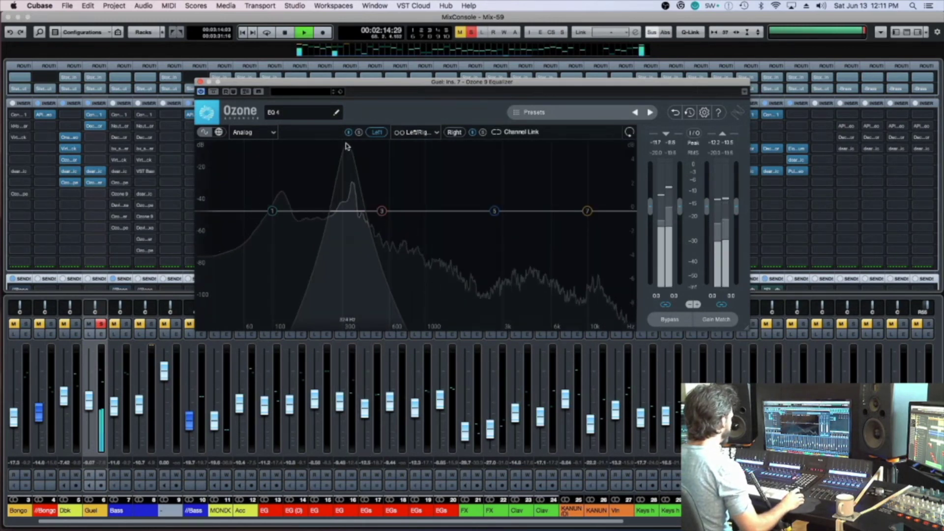
Step: Add a Flat High-Pass at about 162 Hz with a 6 dB/oct slope on Guel, unsolo the channel, and save the project
double_click(259, 211)
drag(259, 211, 301, 213)
key(s)
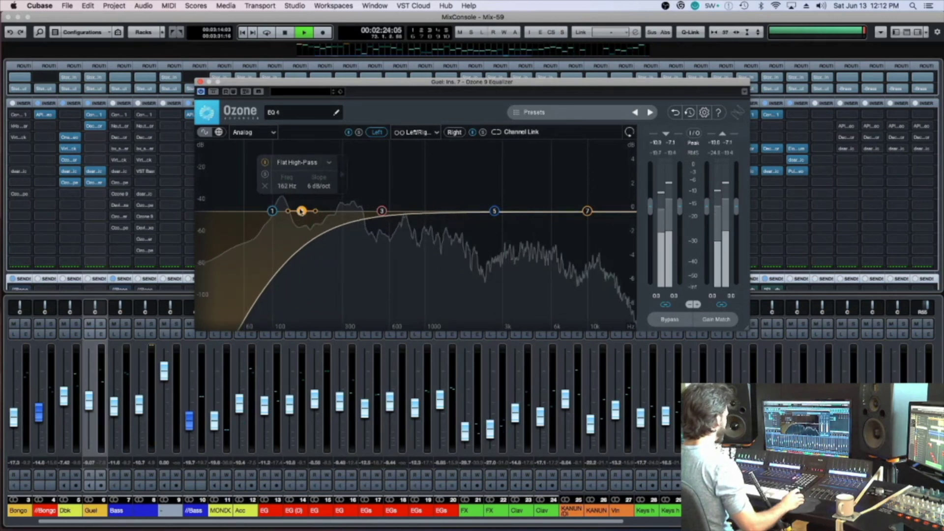
key(super+w)
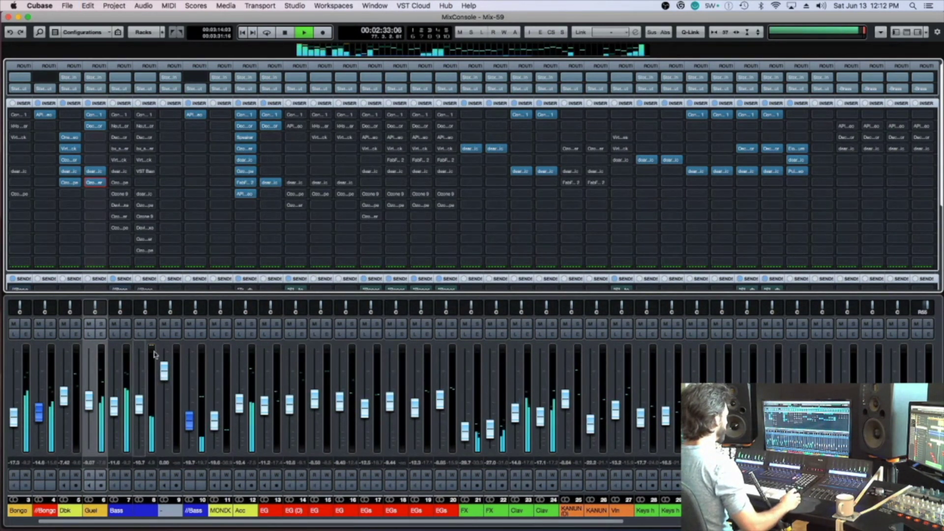
key(space)
key(super+s)
key(super+w)
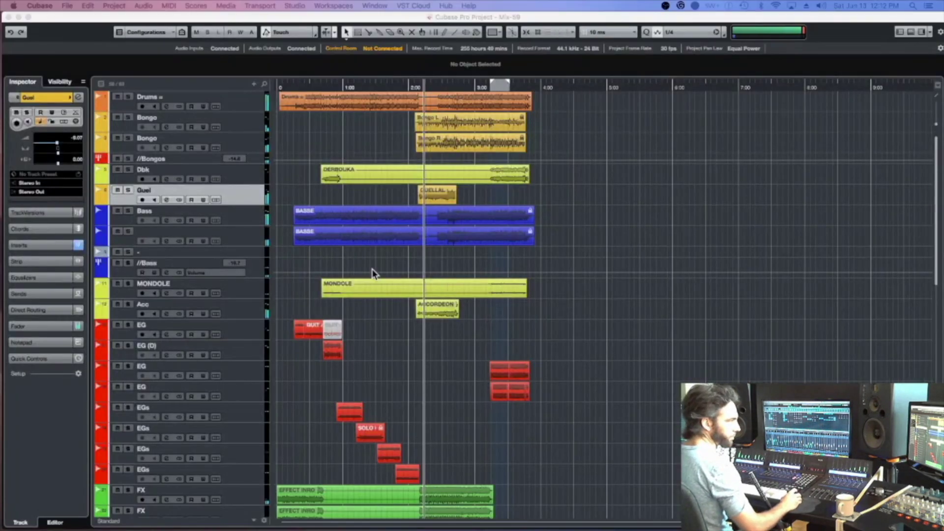
Step: Show the MixConsole and solo the Guel channel during playback
click(281, 311)
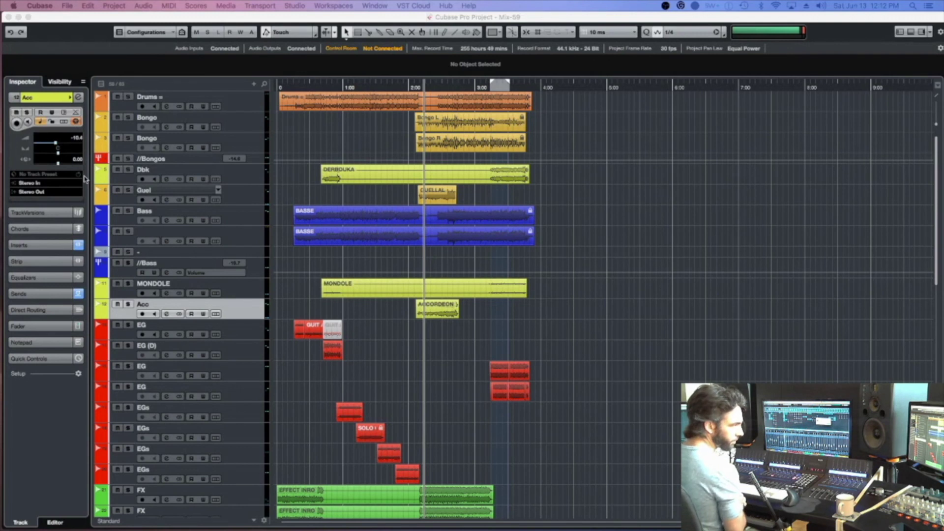
key(Return)
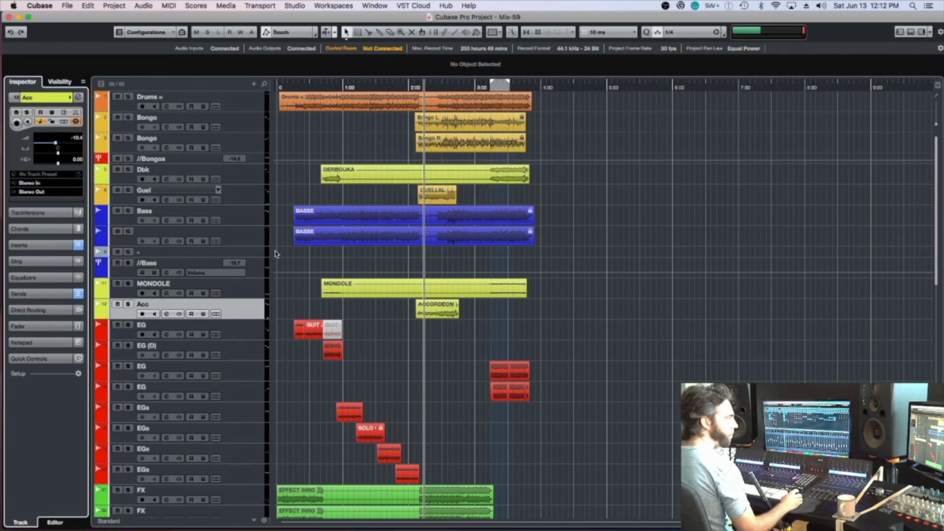
key(F3)
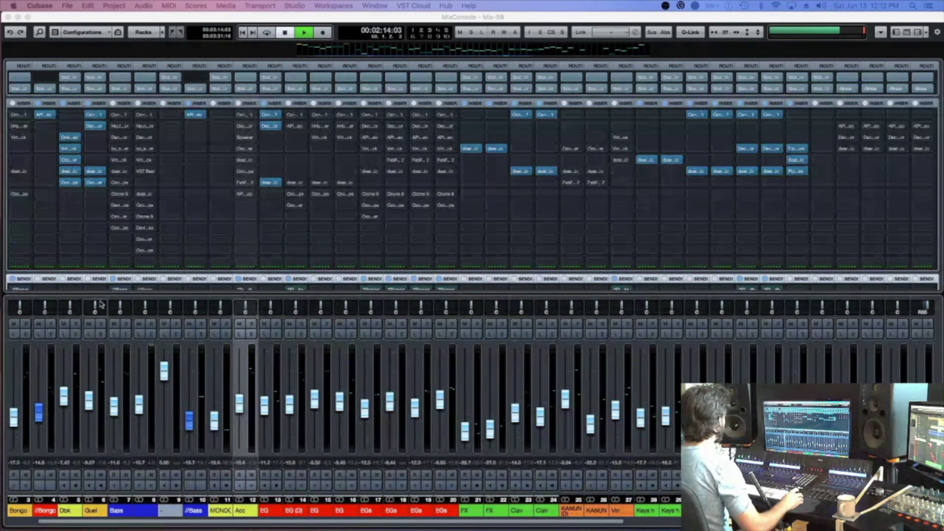
click(76, 325)
click(101, 324)
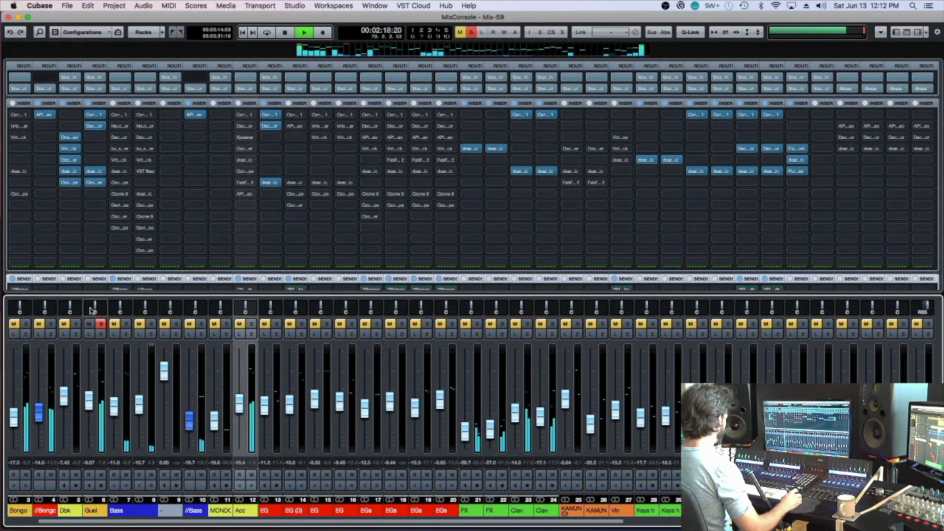
Step: Set the Flat High-Pass in Guel's seventh-slot Ozone 9 Equalizer to about 83 Hz with a 12 dB/oct slope, and stop playback
click(96, 185)
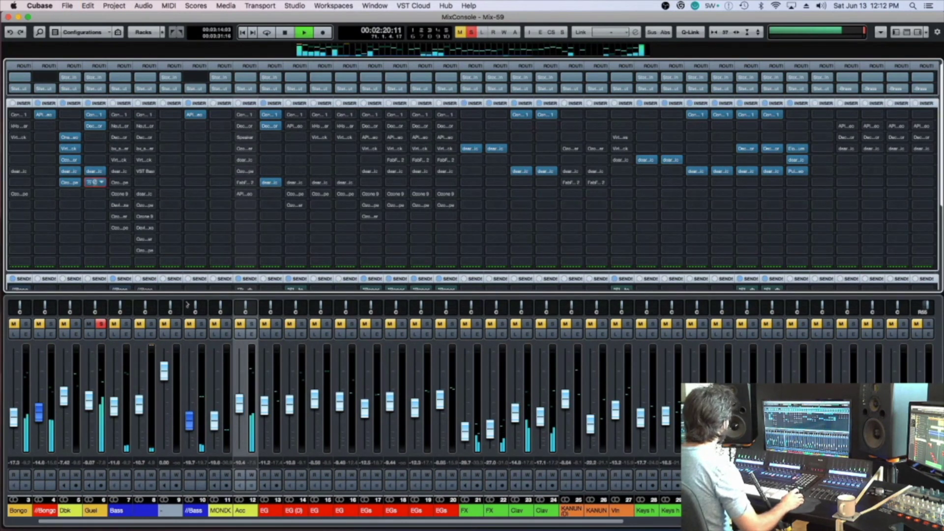
mouse_move(312, 213)
drag(312, 212, 261, 212)
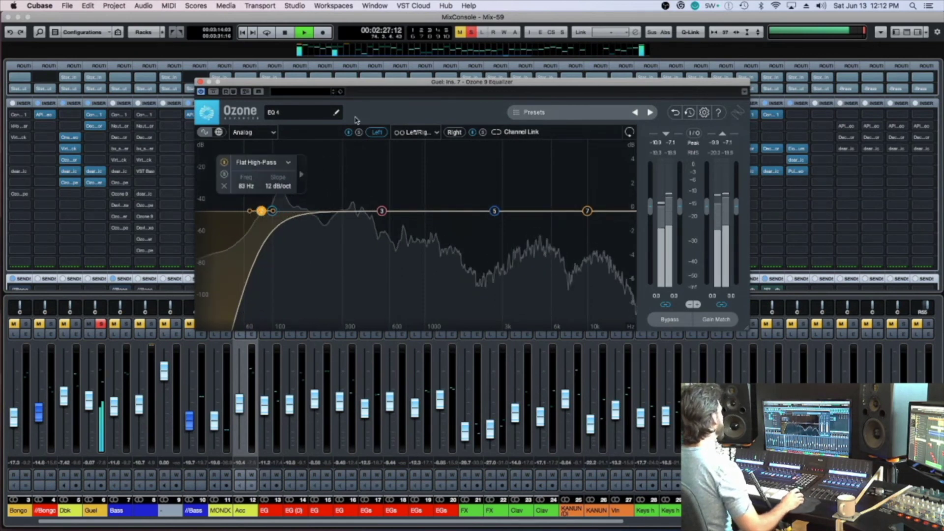
click(170, 154)
key(space)
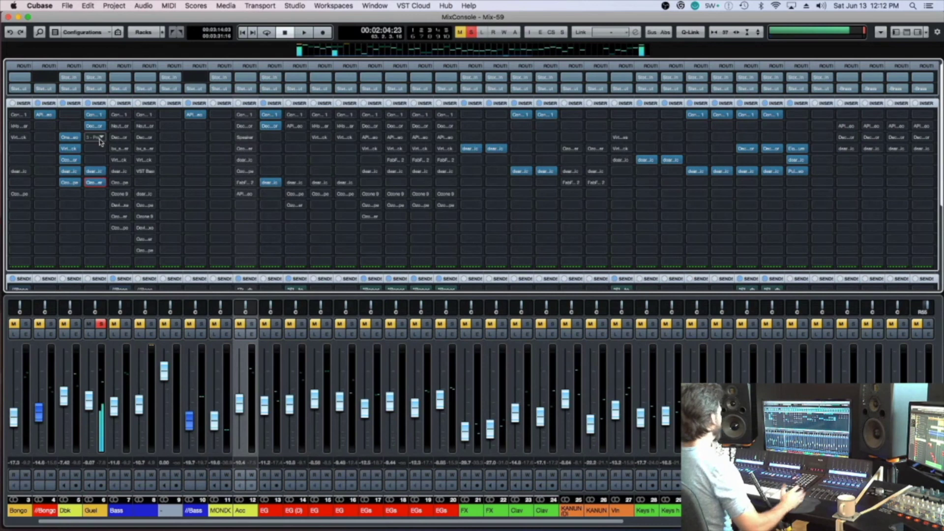
Step: Insert FabFilter Pro-Q 2 in Guel's third slot and add a narrow boosted bell with a Q of 40
click(100, 140)
text(pro)
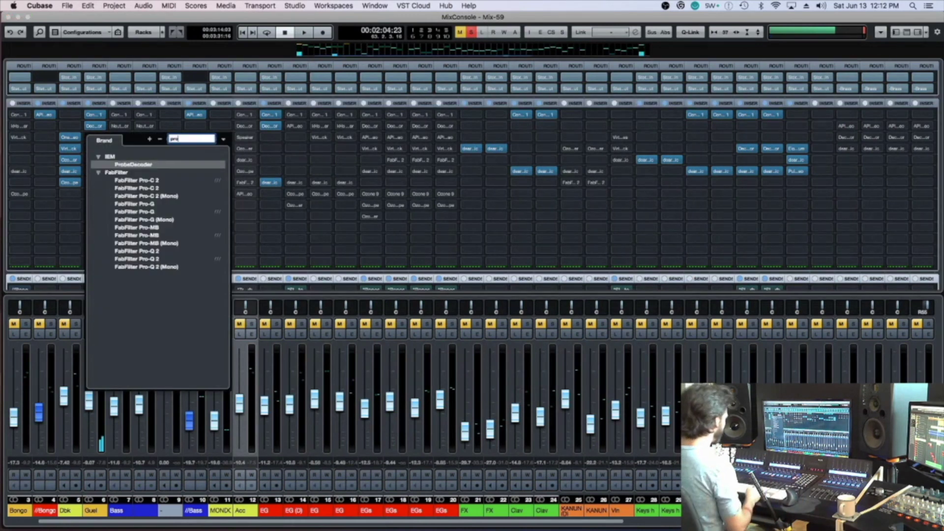
click(164, 252)
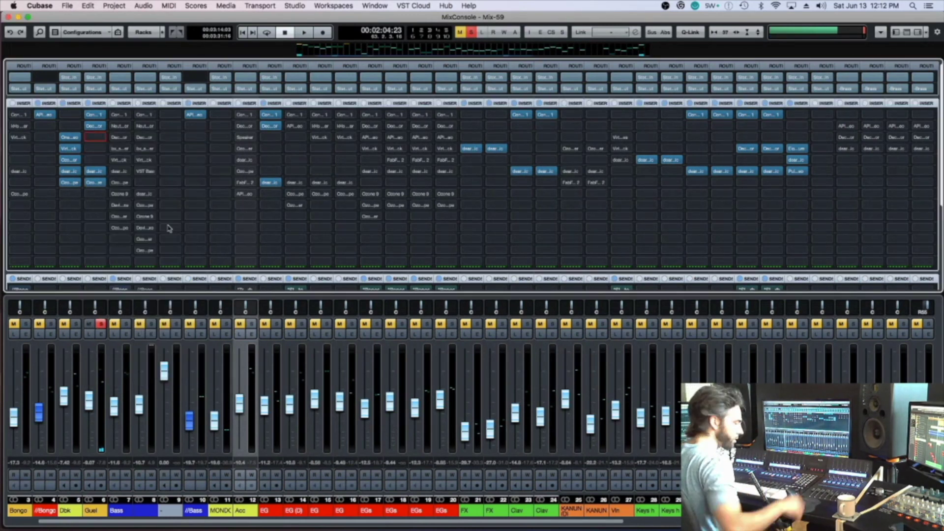
drag(465, 275, 446, 207)
key(space)
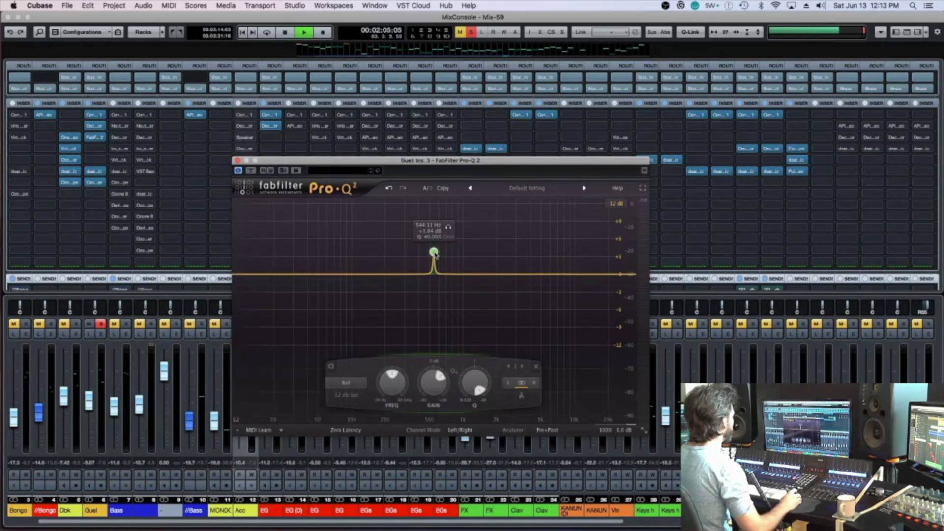
Step: Sweep the narrow bell during playback, place it at about 742 Hz, and turn its gain down to a cut of about 8 dB
drag(435, 255, 429, 234)
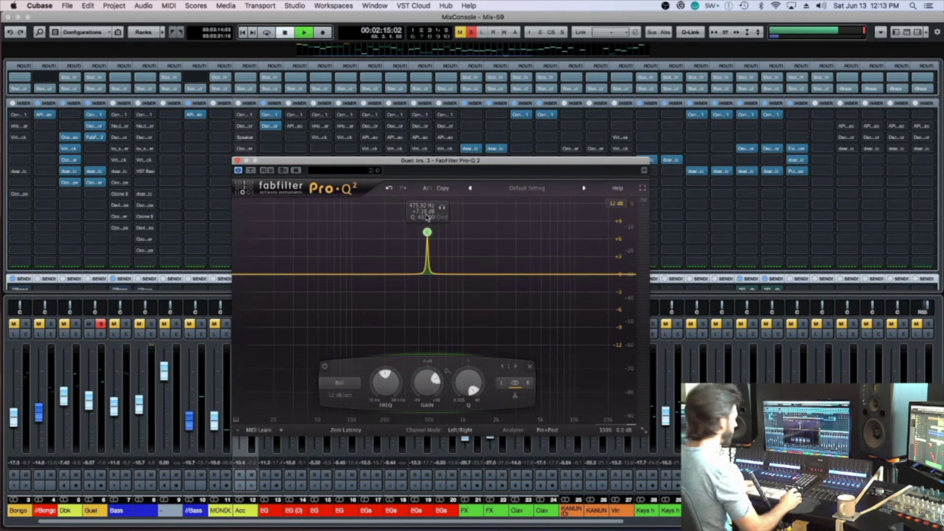
click(443, 208)
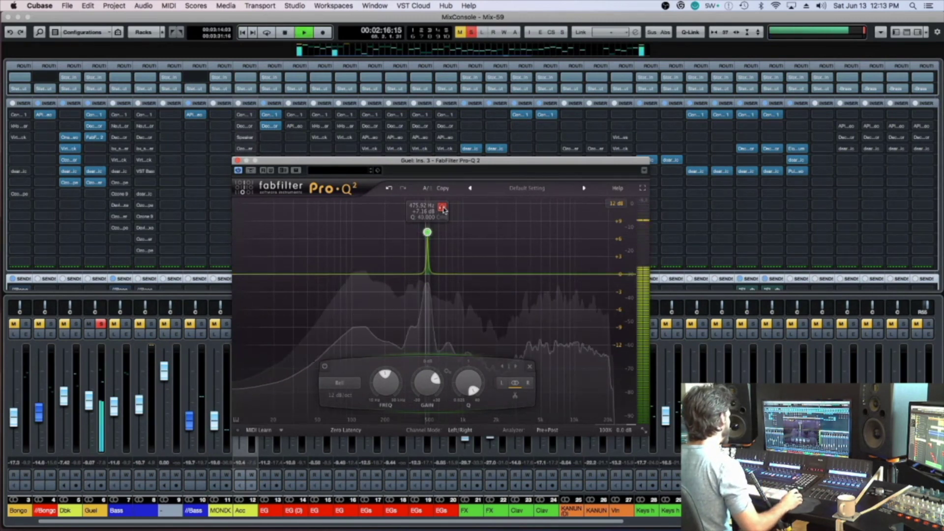
drag(443, 209, 467, 222)
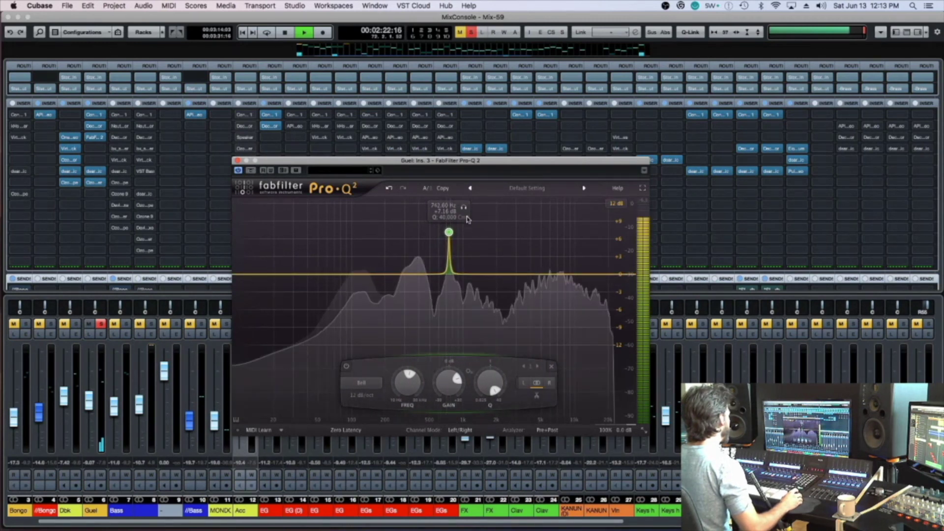
drag(448, 382, 451, 441)
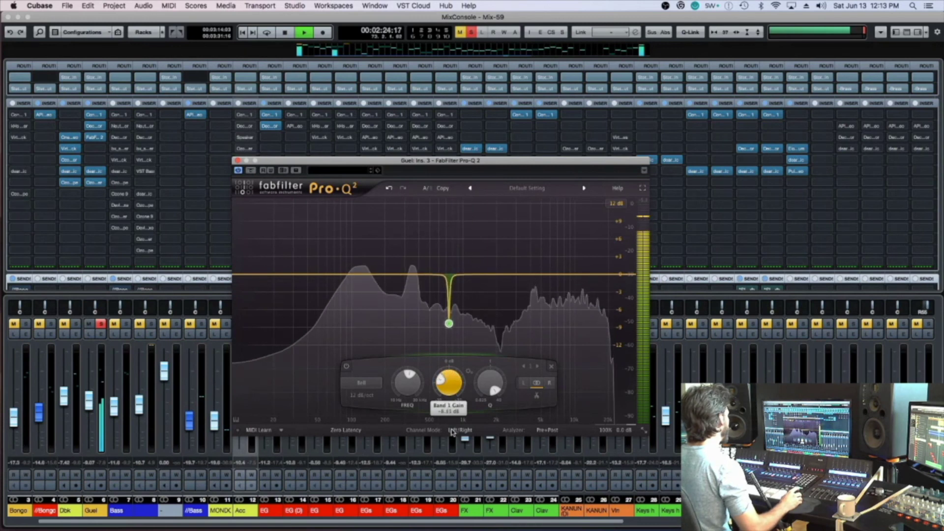
Step: Add a low cut at about 32 Hz in Guel's Pro-Q 2, close the plug-in, and save the project
drag(248, 278, 296, 276)
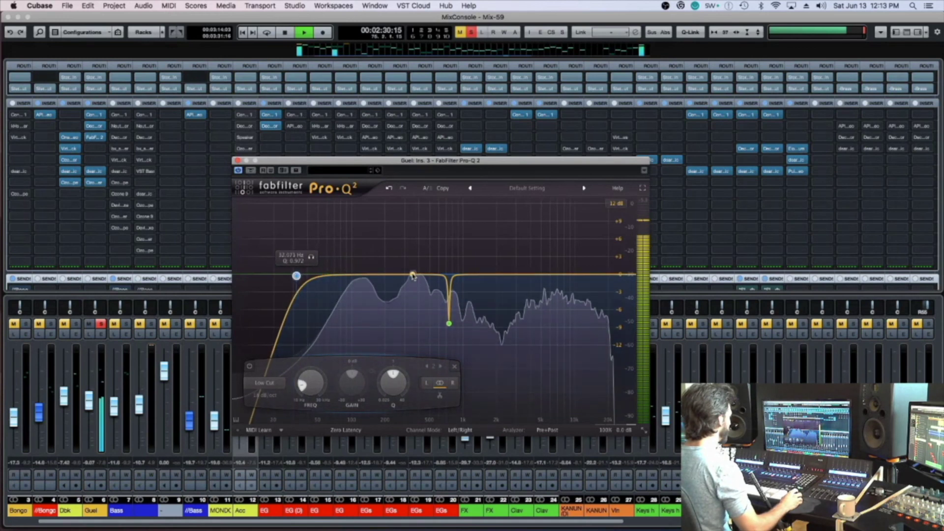
click(238, 160)
key(space)
key(super+s)
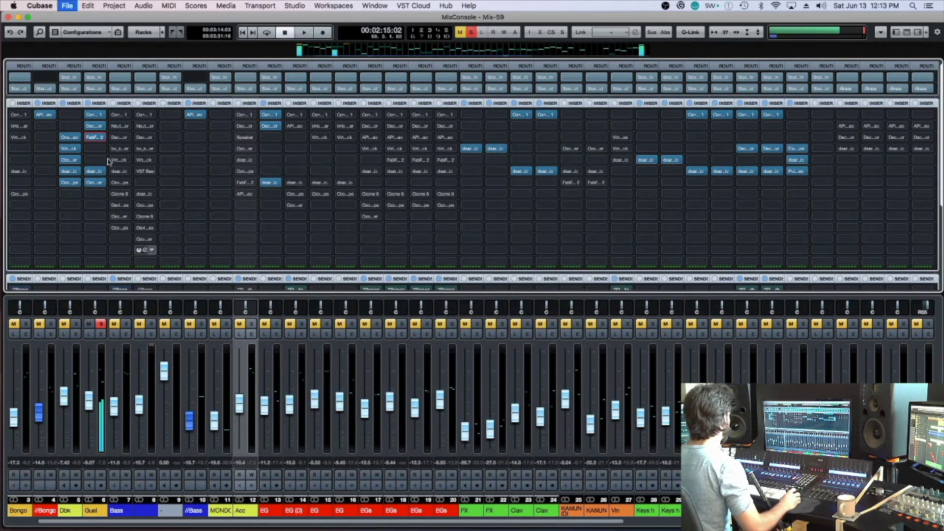
Step: Insert kHs Transient Shaper in Guel's fourth slot and adjust its Attack slightly while playing
click(100, 148)
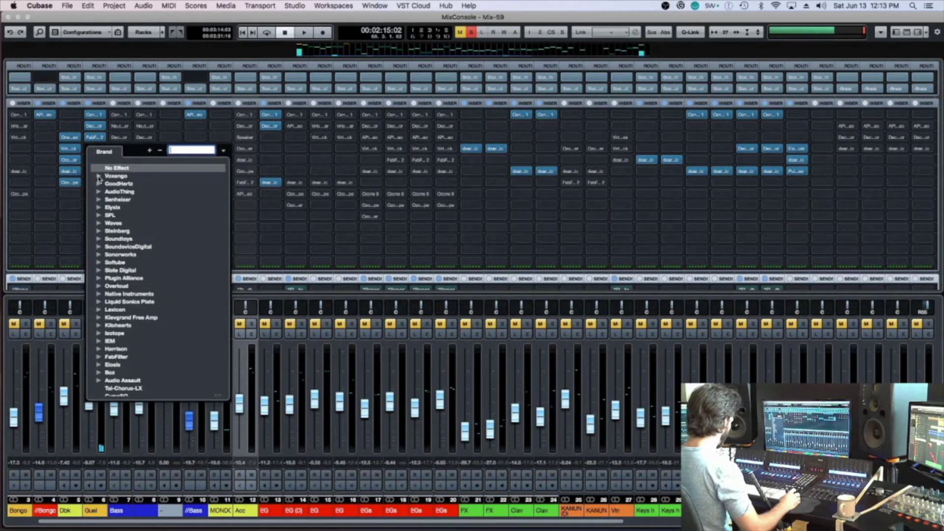
text(tras)
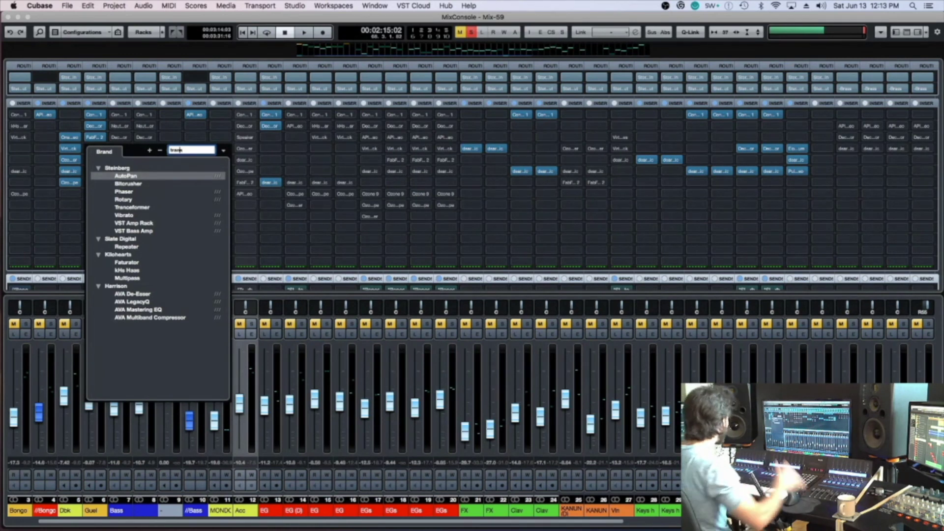
text(s)
click(158, 191)
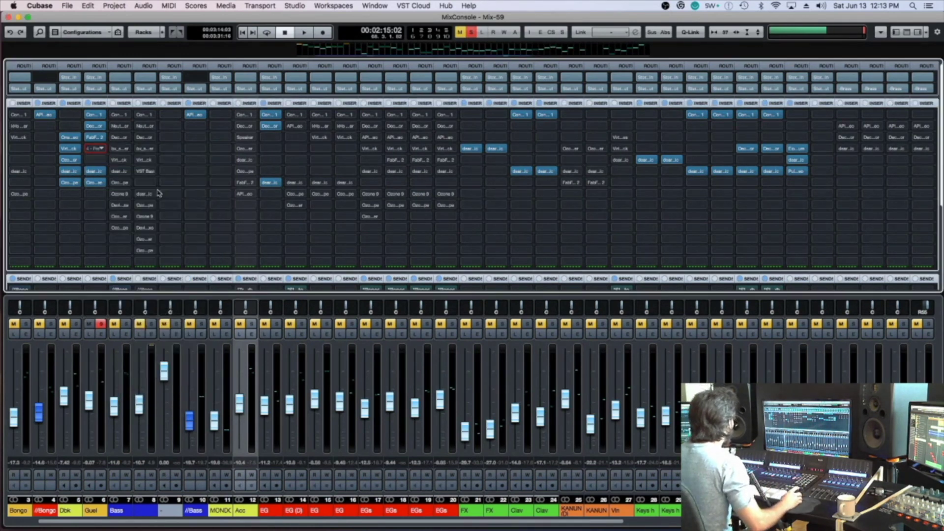
key(space)
drag(439, 169, 440, 164)
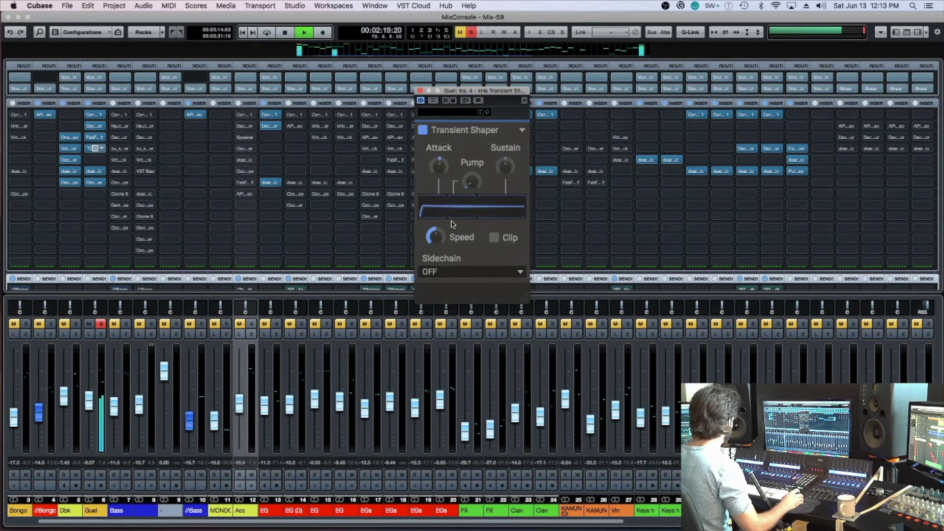
key(super+w)
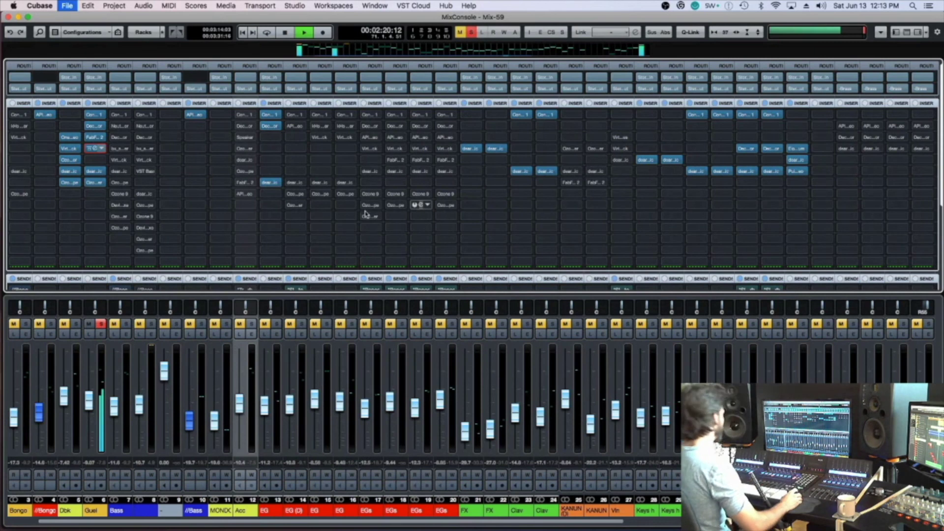
Step: Unsolo Guel to hear it within the full mix, solo it again, and stop playback
click(100, 323)
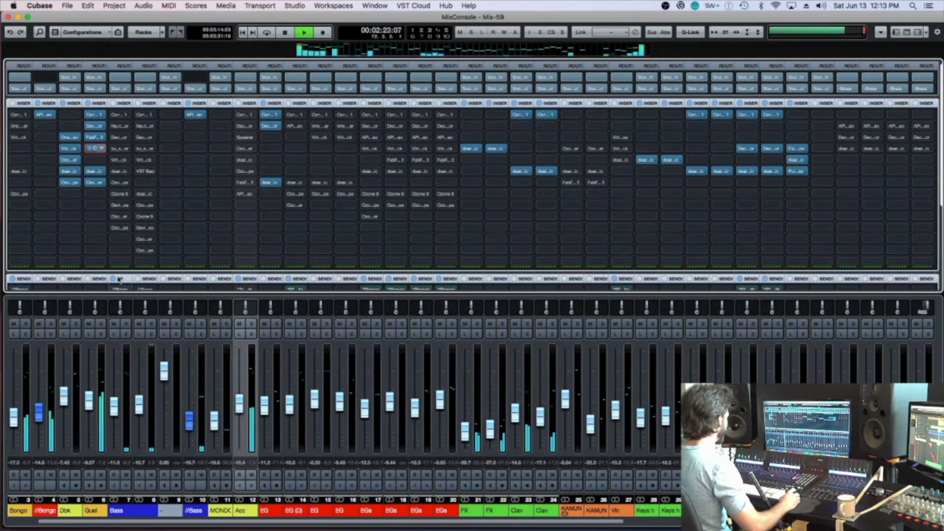
click(101, 323)
key(space)
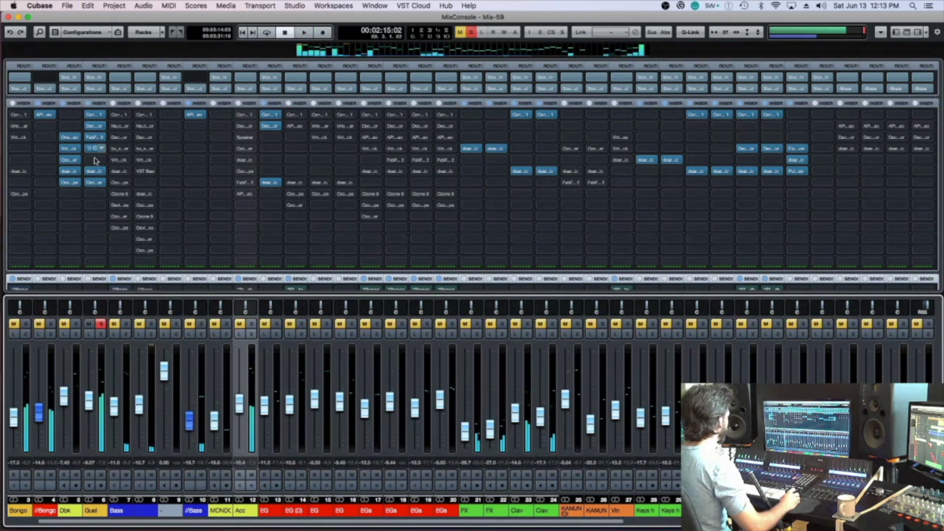
Step: Insert Ozone 9 Equalizer in Guel's fifth slot, cut about 1.8 dB at about 734 Hz with a bell of Q 2.0, and save
click(95, 160)
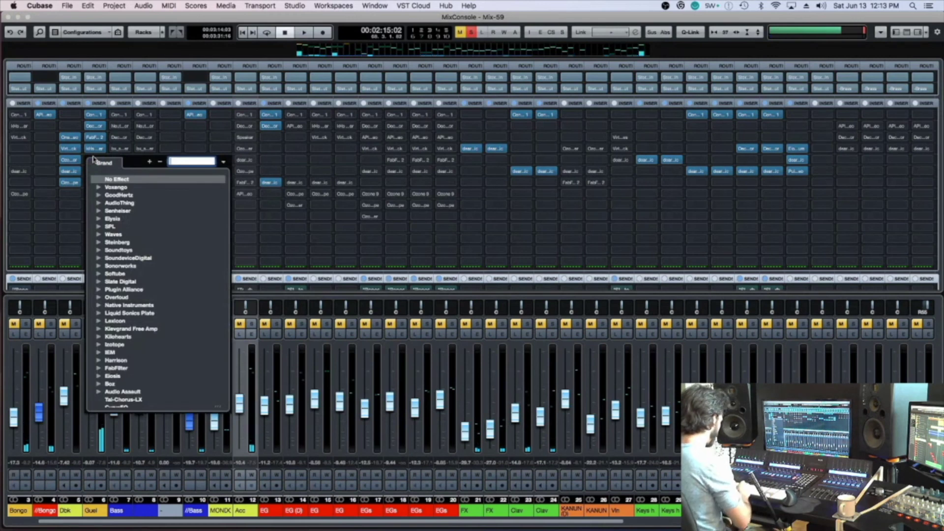
text(equ)
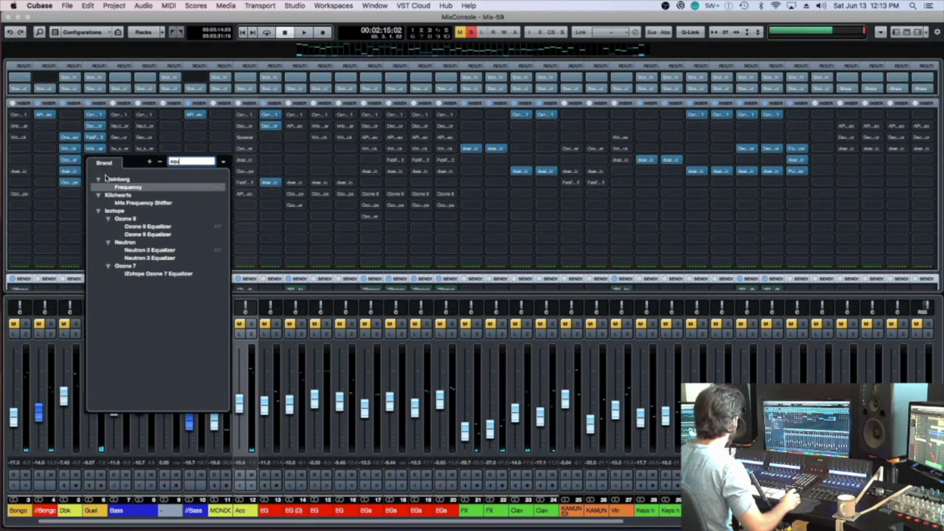
click(151, 235)
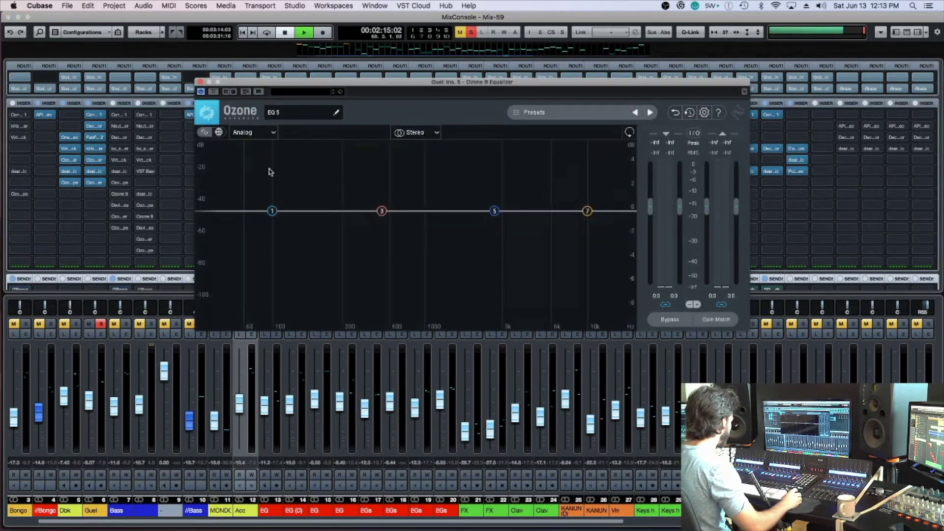
mouse_move(338, 192)
mouse_down()
mouse_move(399, 147)
mouse_move(387, 207)
mouse_move(399, 134)
mouse_move(389, 217)
mouse_move(404, 230)
mouse_up()
scroll(404, 223, up, 5)
click(364, 183)
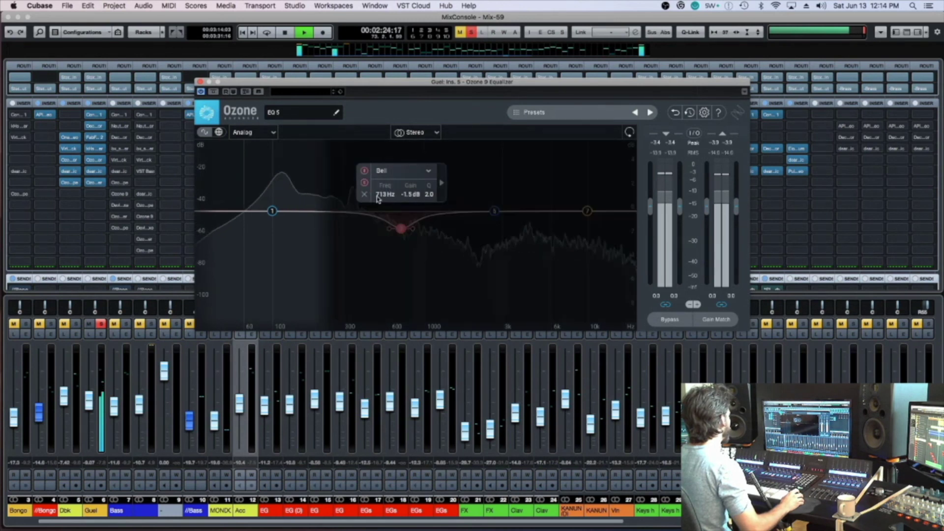
drag(400, 227, 407, 229)
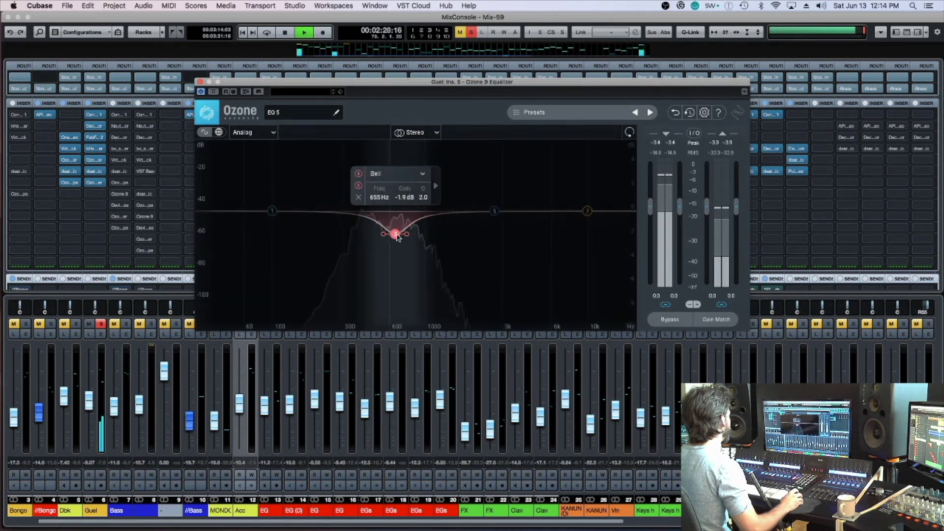
drag(396, 234, 403, 235)
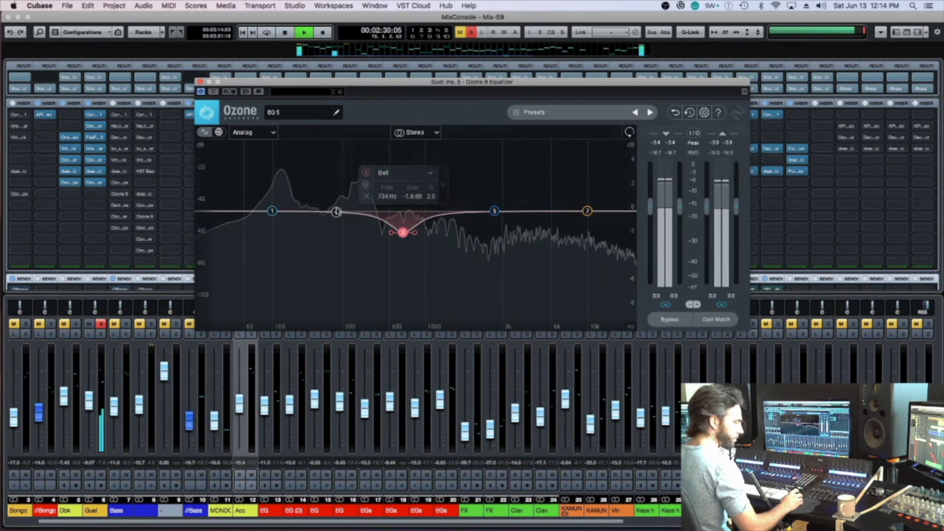
key(super+s)
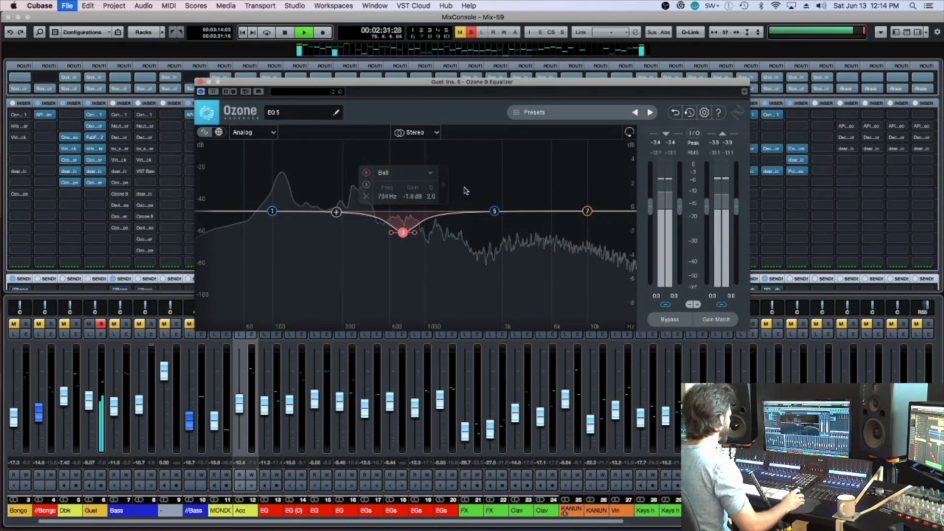
Step: Sweep a second bell with a Q of 12.0 on Guel's fifth-slot equalizer and set it to about -4.2 dB at 700 Hz
drag(494, 211, 443, 191)
scroll(442, 192, up, 5)
alt+click(441, 192)
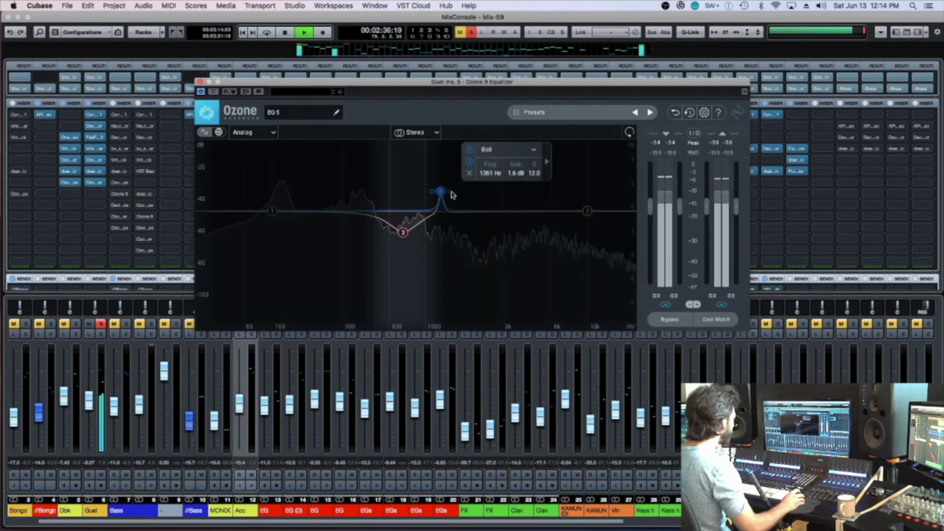
drag(445, 193, 402, 161)
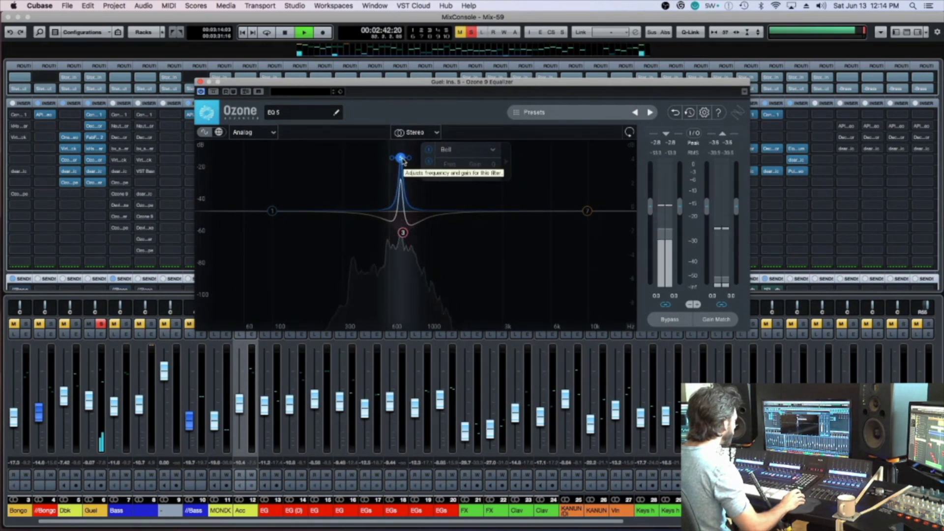
key(space)
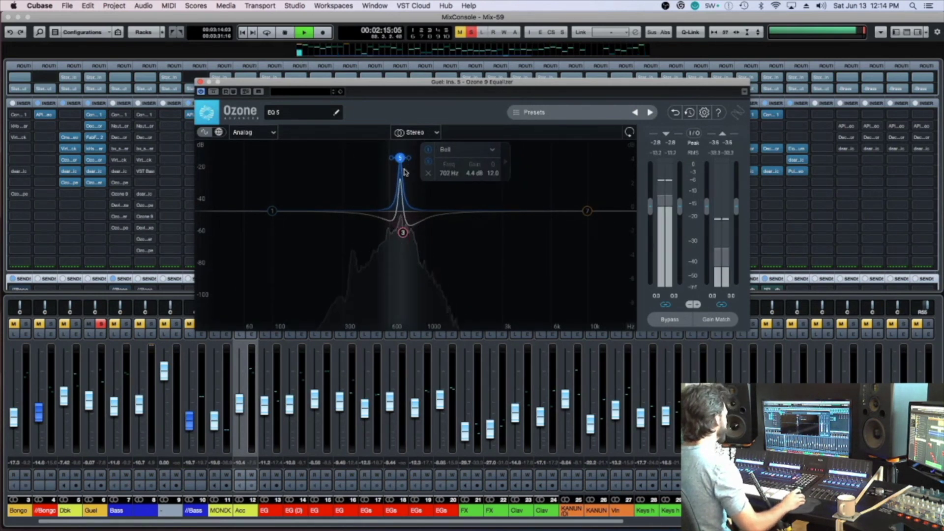
drag(400, 160, 393, 263)
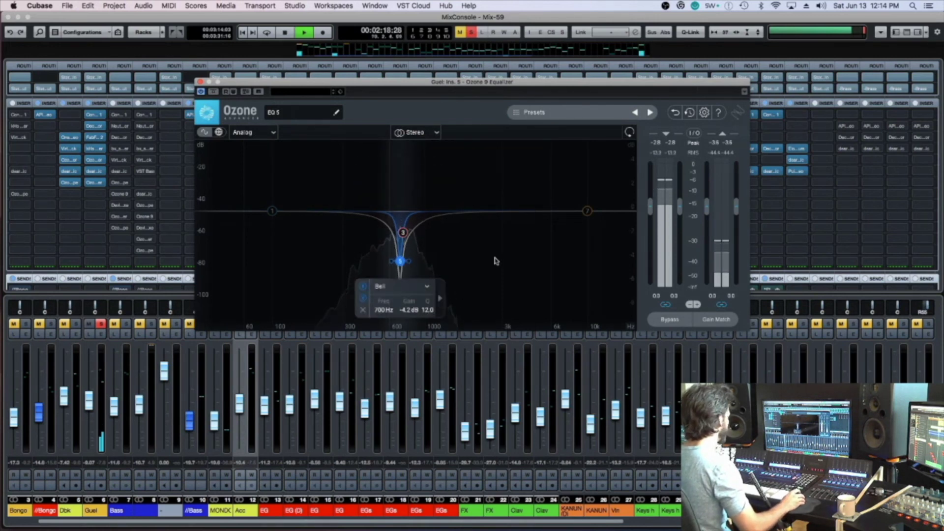
key(F7)
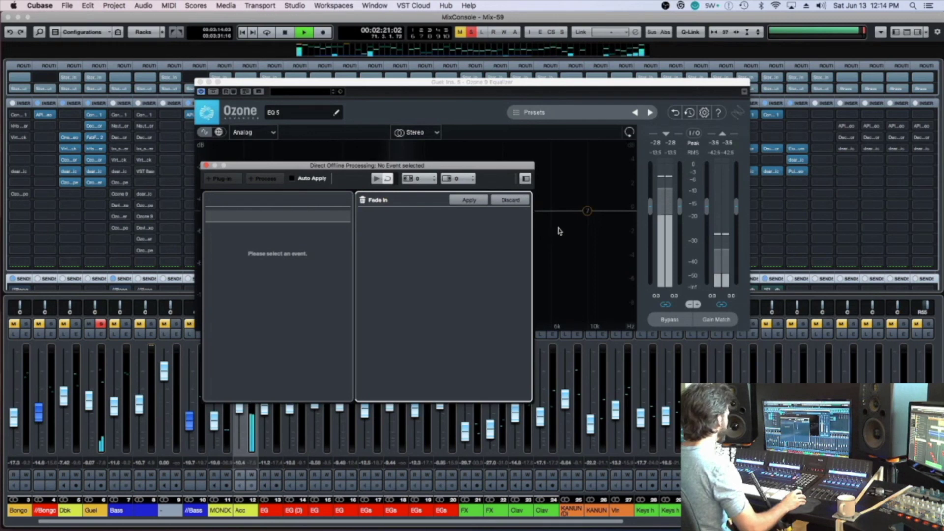
click(554, 244)
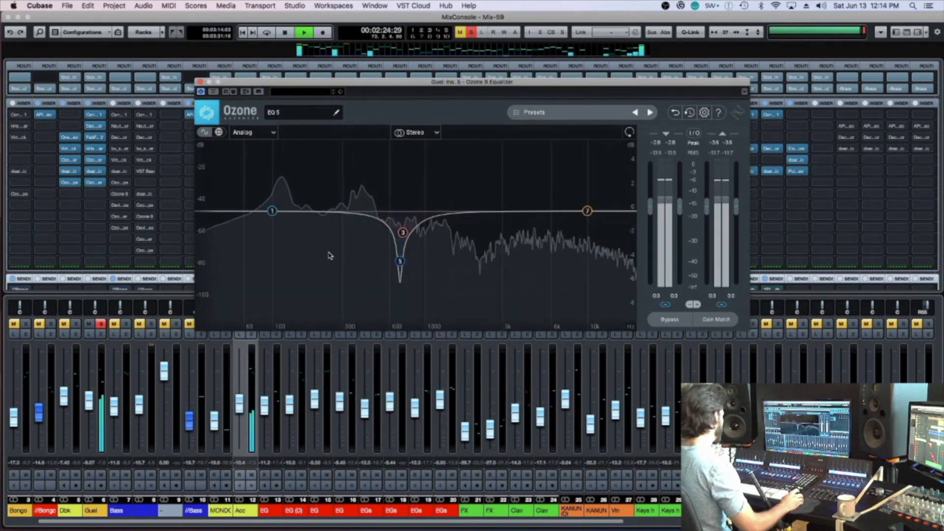
key(super+w)
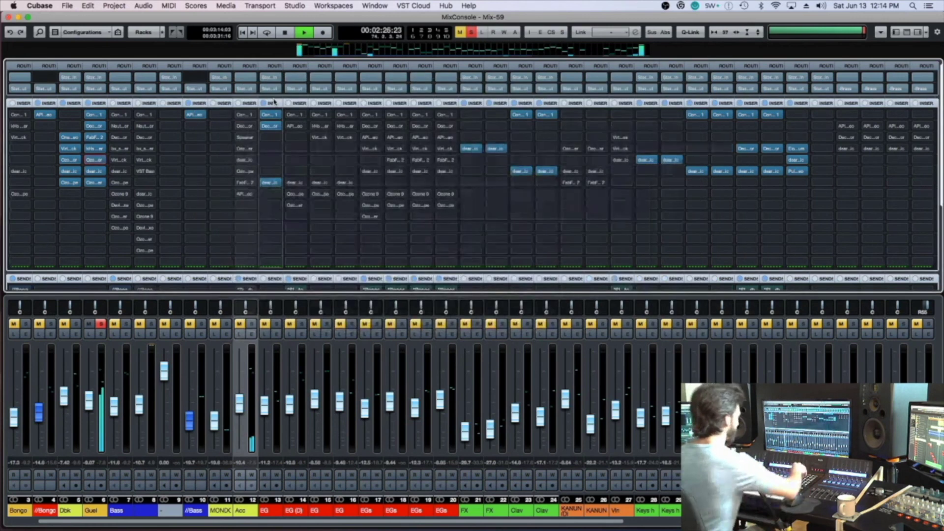
Step: Stop playback, save the project as the new version Mix-60, and open the Dbk channel settings
key(space)
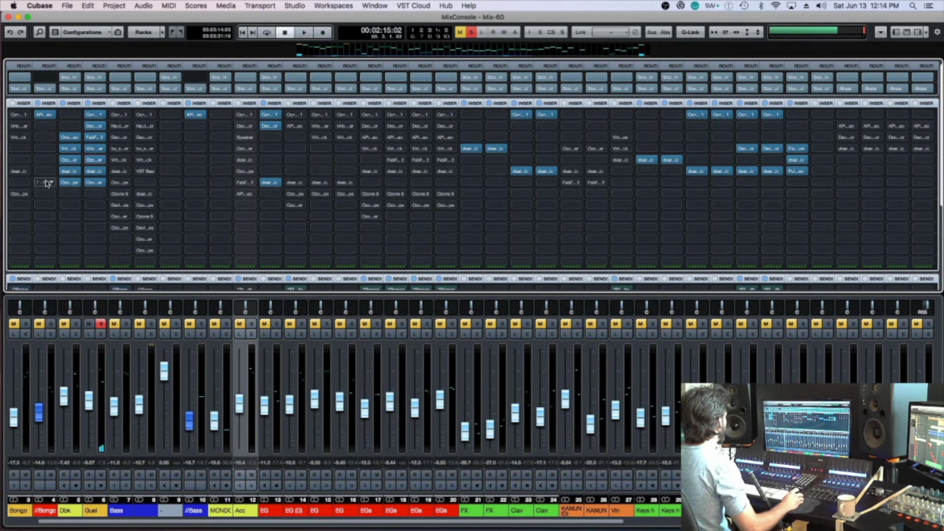
click(77, 335)
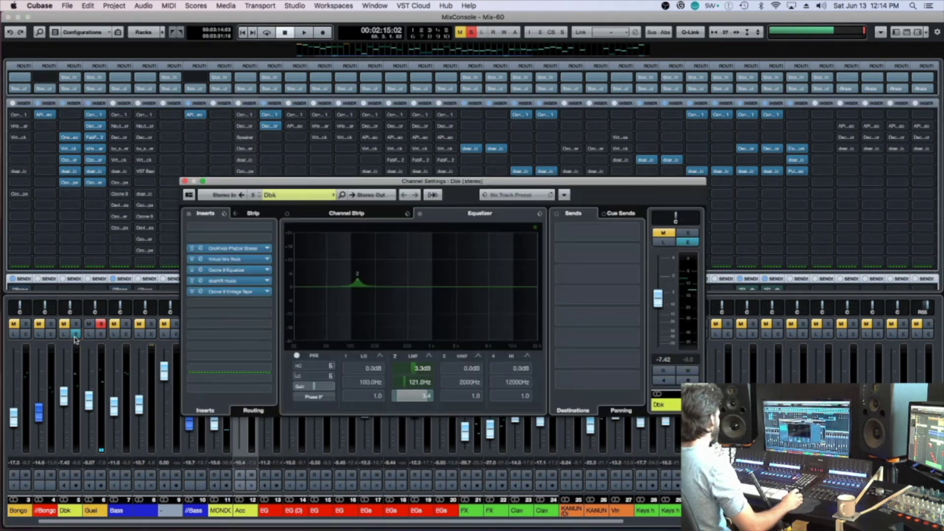
Step: Copy the Ozone Vintage Tape insert from the Dbk channel to the free slot 8 on Guel, start playback and save the project
key(super+w)
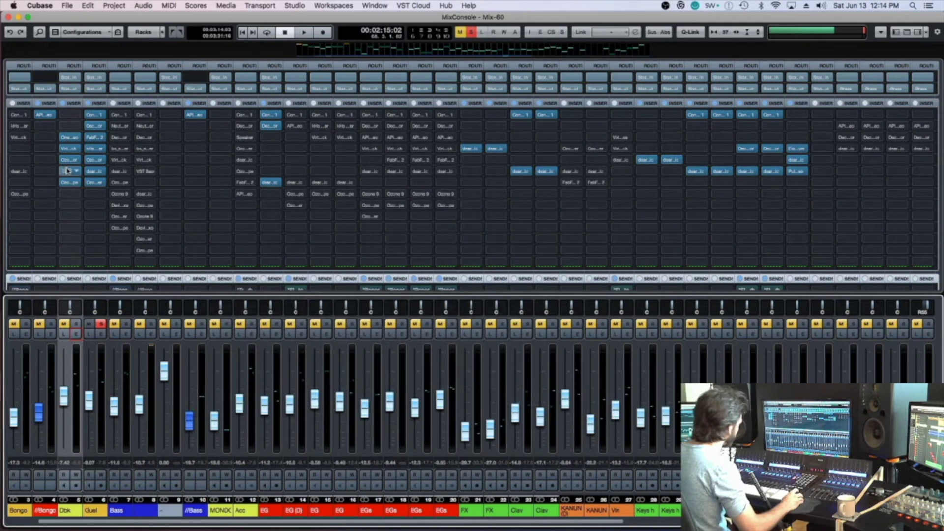
drag(97, 188, 94, 196)
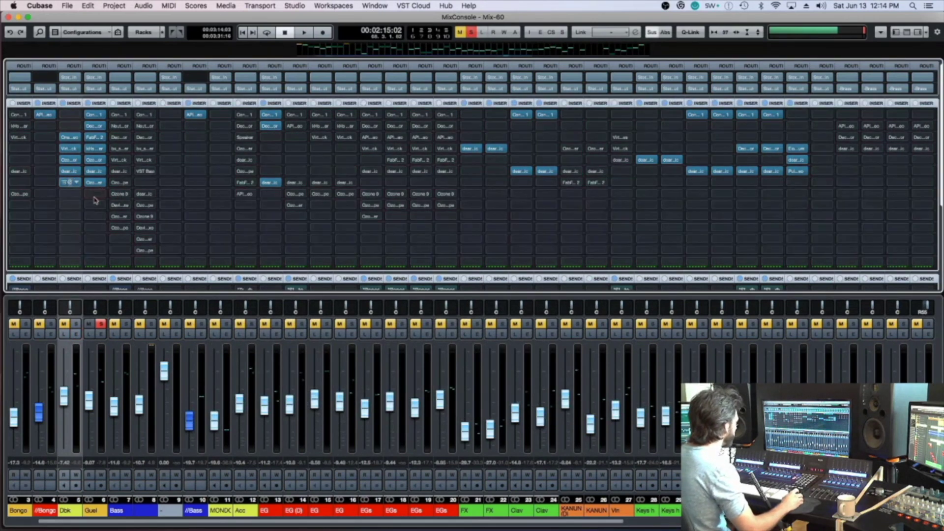
key(space)
key(super+s)
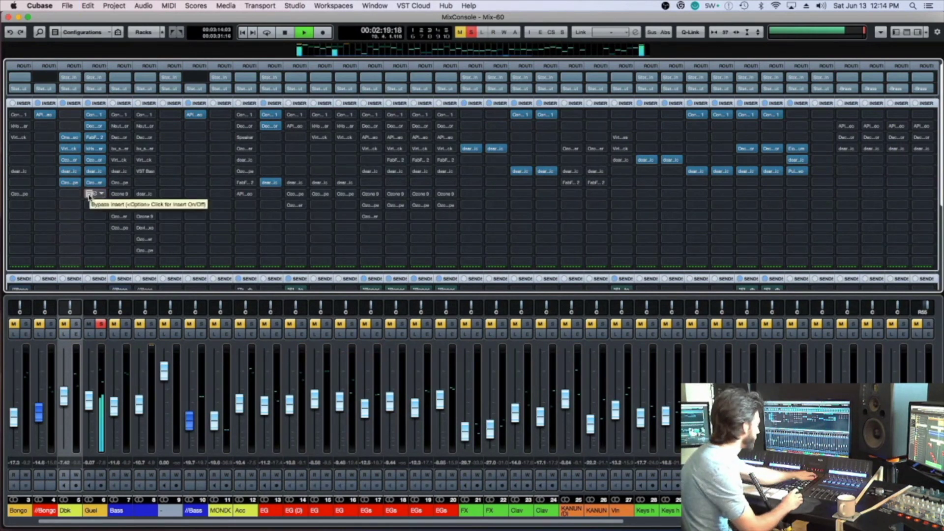
Step: Set High Emphasis to 2.9 in Guel's Ozone Vintage Tape, compare it against bypass in the full mix, and save the project
key(s)
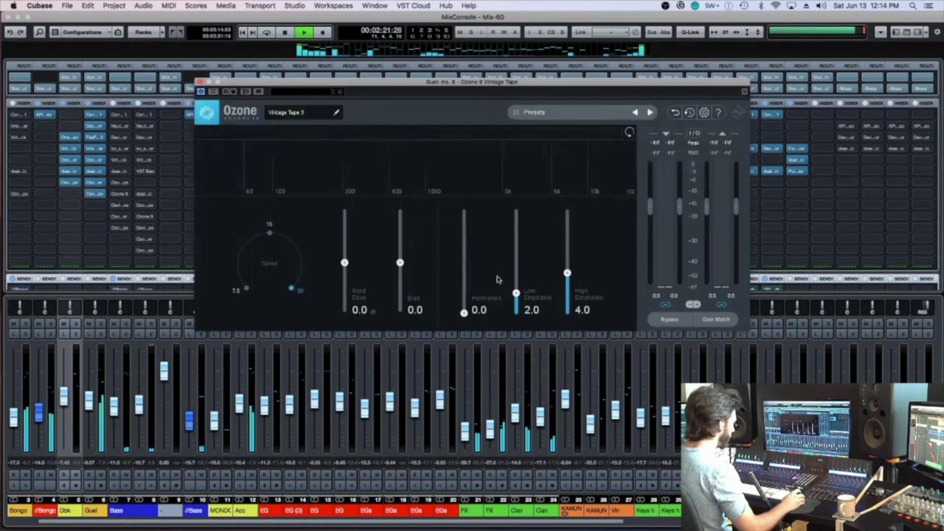
drag(568, 274, 568, 285)
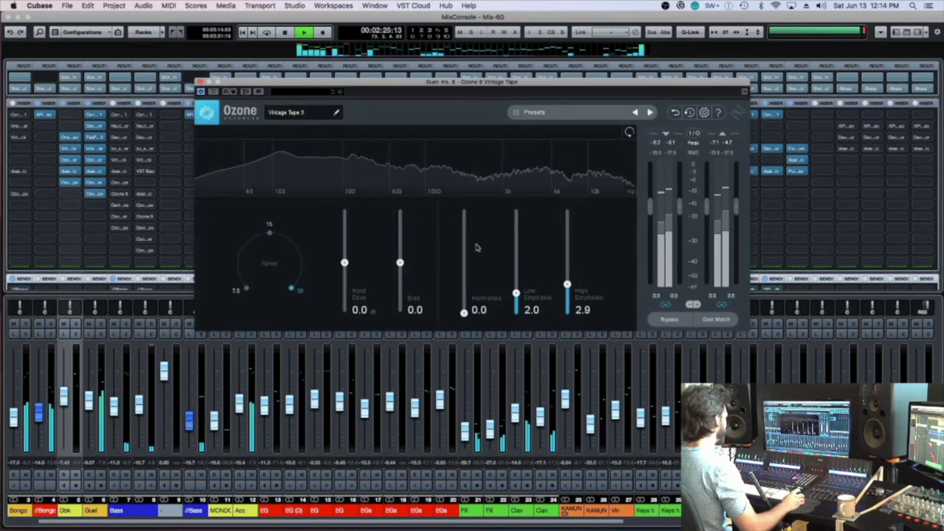
click(214, 92)
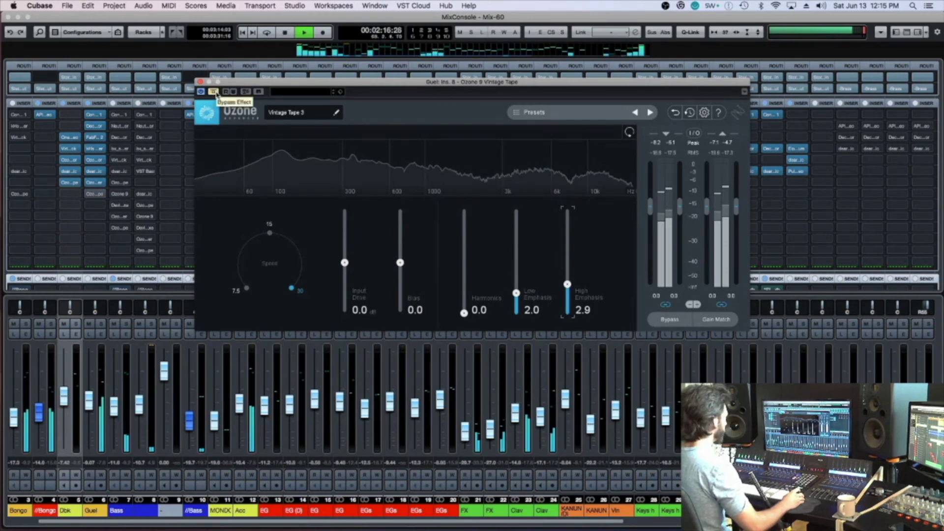
click(216, 92)
click(201, 82)
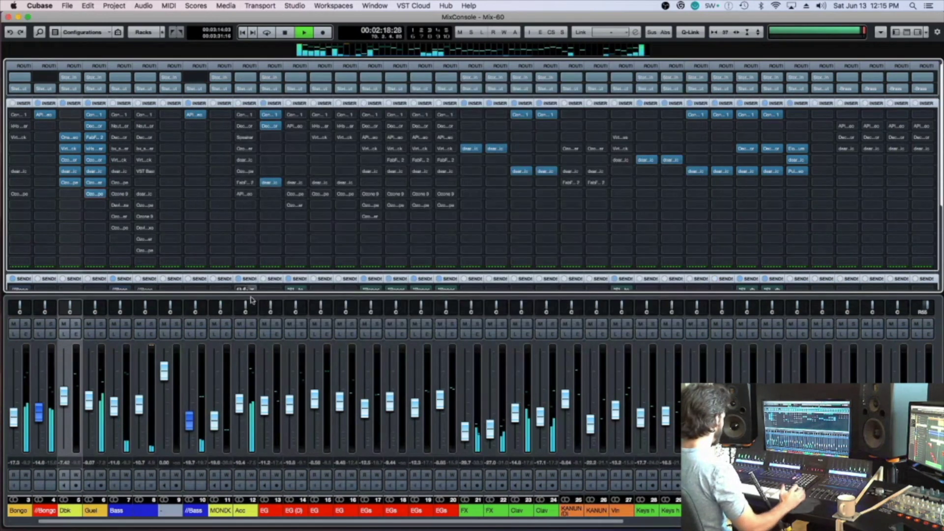
key(super+s)
Step: Replay the passage with all channels unsoloed to check Guel's balance in the full mix
key(space)
key(F3)
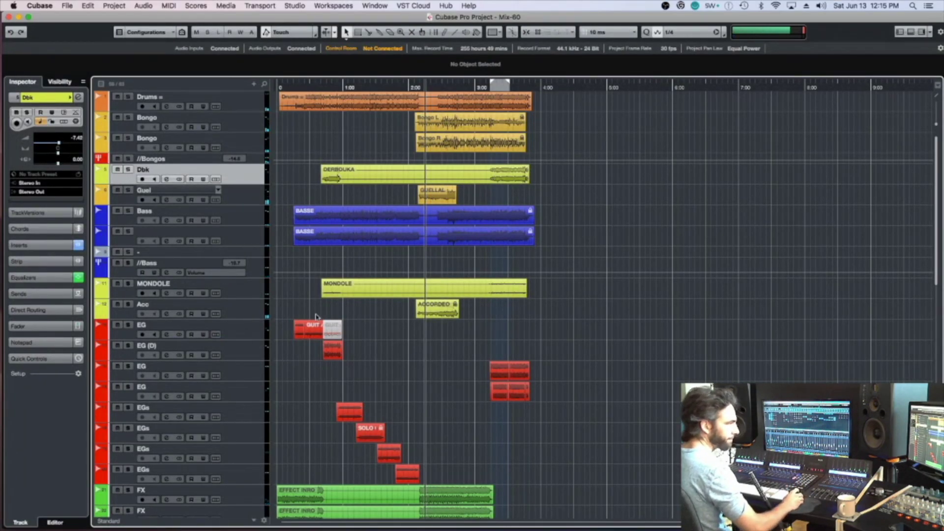
key(space)
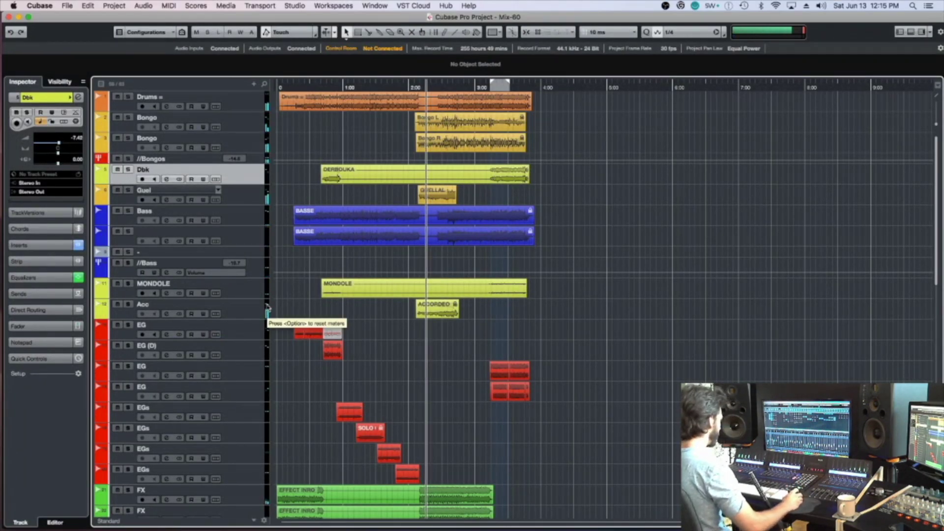
key(F3)
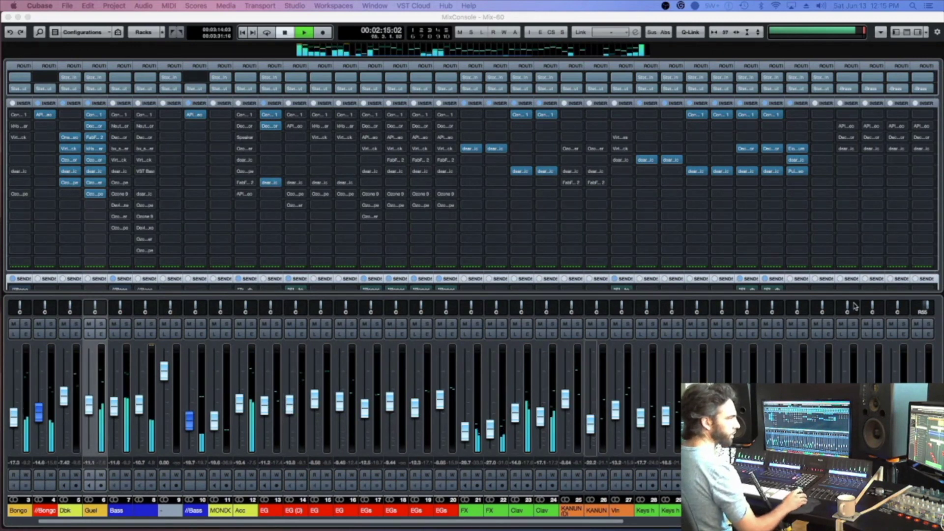
key(space)
key(F3)
click(76, 122)
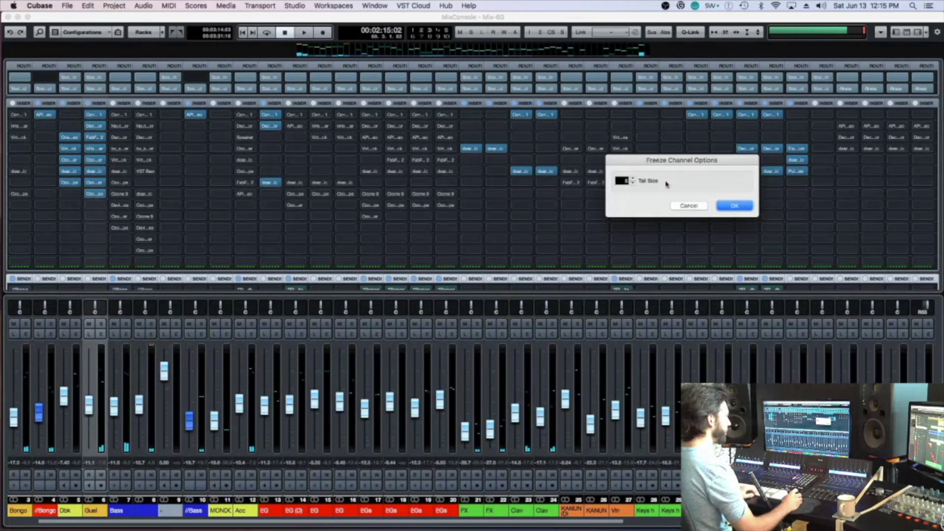
click(678, 206)
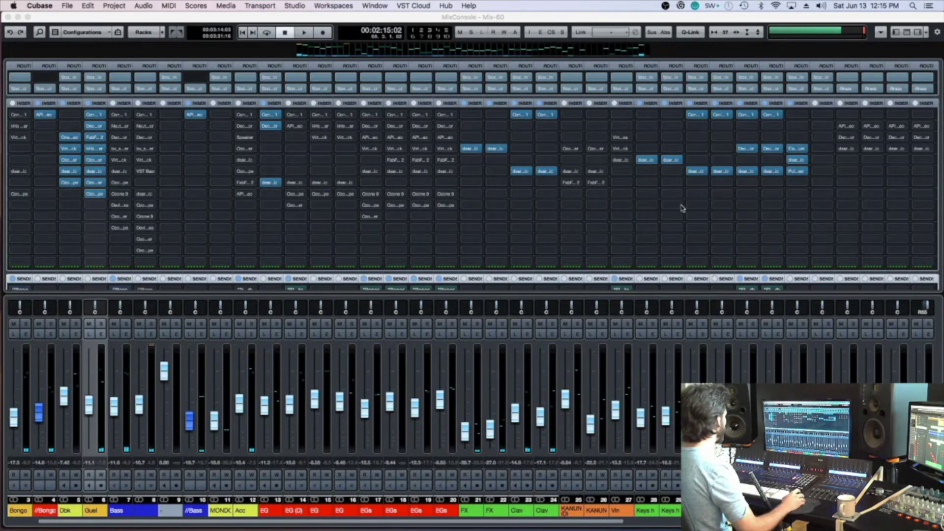
Step: Solo and audition the Guel channel, search the plug-ins for "dev", and load DevilLocDeluxe into its insert slot 9
click(101, 323)
key(space)
key(space)
click(102, 209)
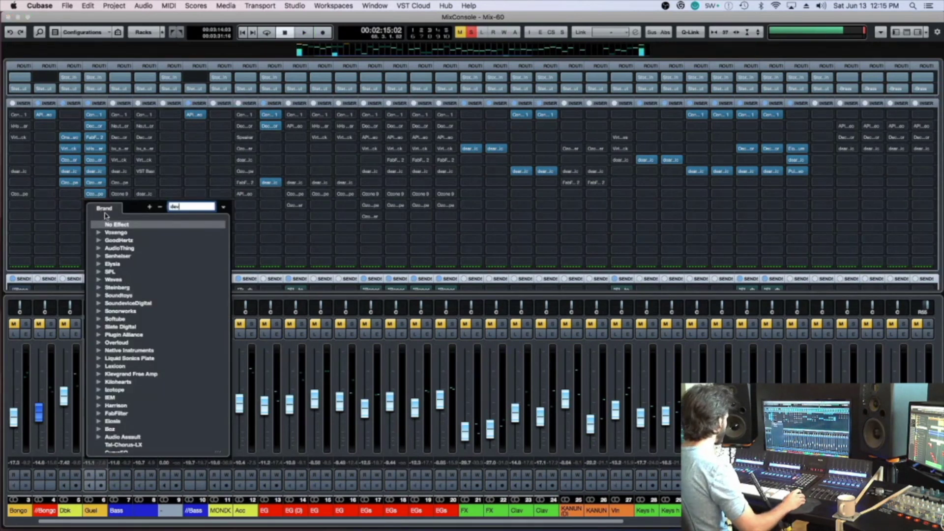
text(dev)
click(140, 240)
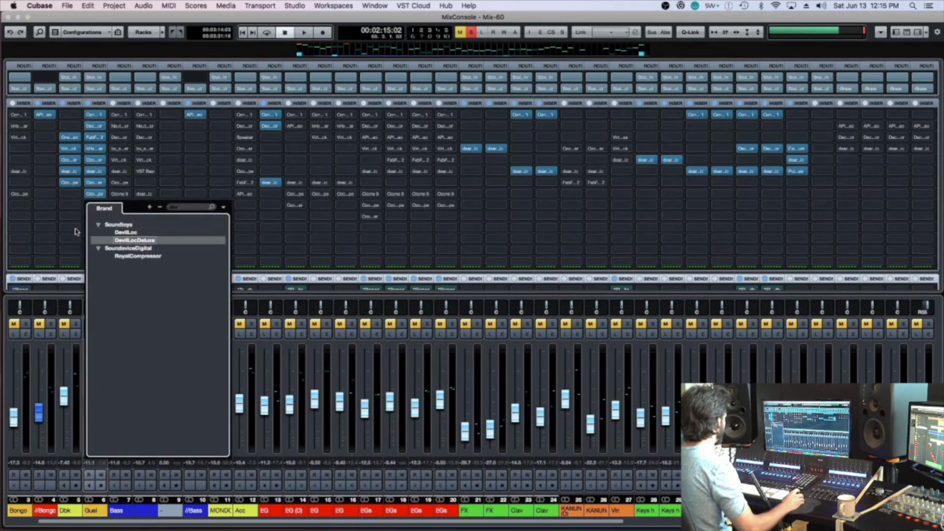
Step: Try DevilLocDeluxe in Guel's insert slot 5 during playback, and place it in slot 10 at the end of the chain
drag(97, 207, 100, 168)
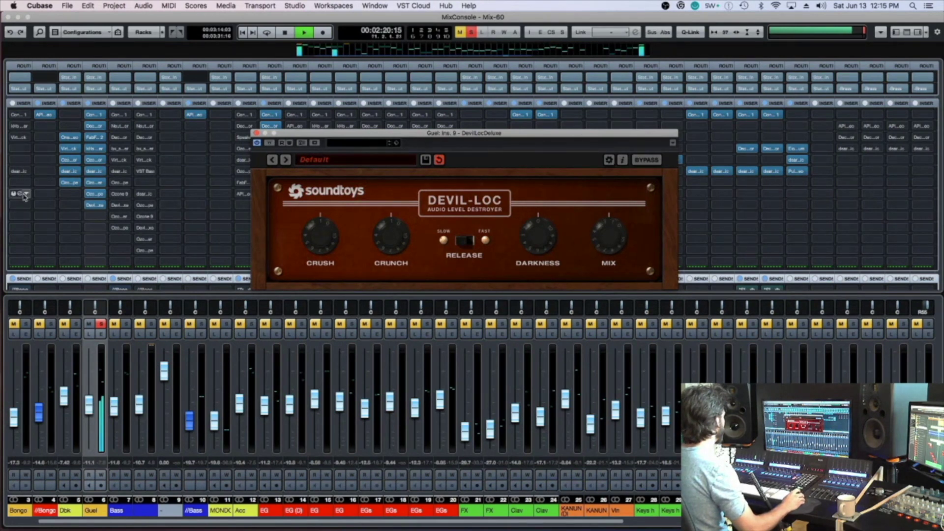
drag(91, 186, 93, 161)
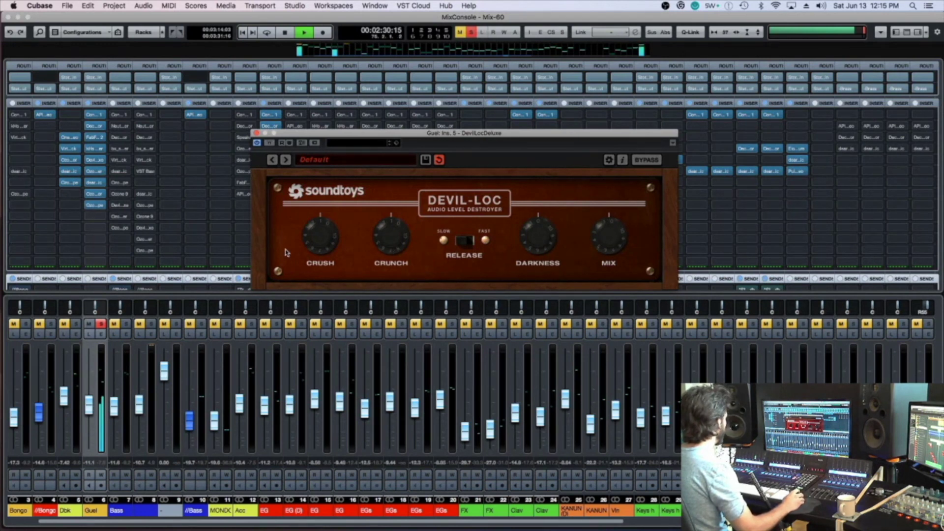
drag(97, 166, 95, 217)
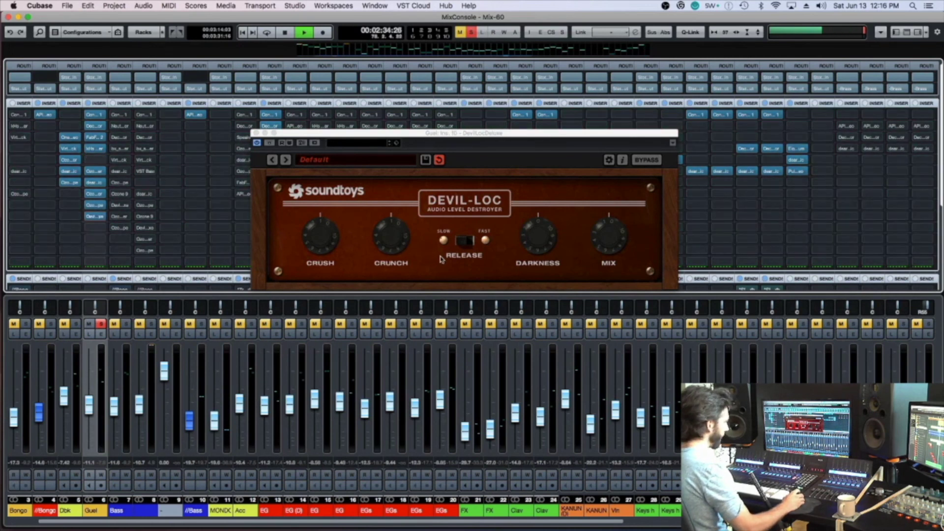
Step: Flip DevilLocDeluxe's Release switch, compare the effect against bypass, stop playback and save the project
click(467, 267)
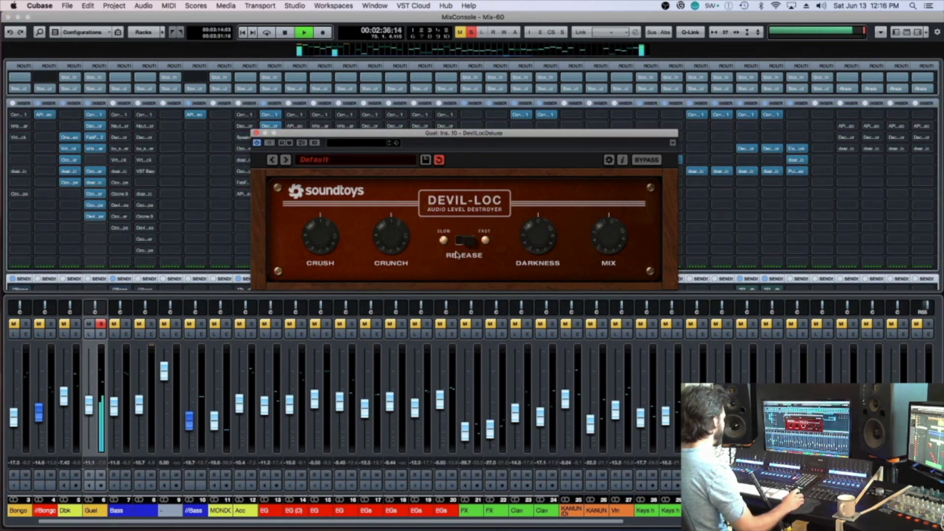
click(271, 144)
click(270, 143)
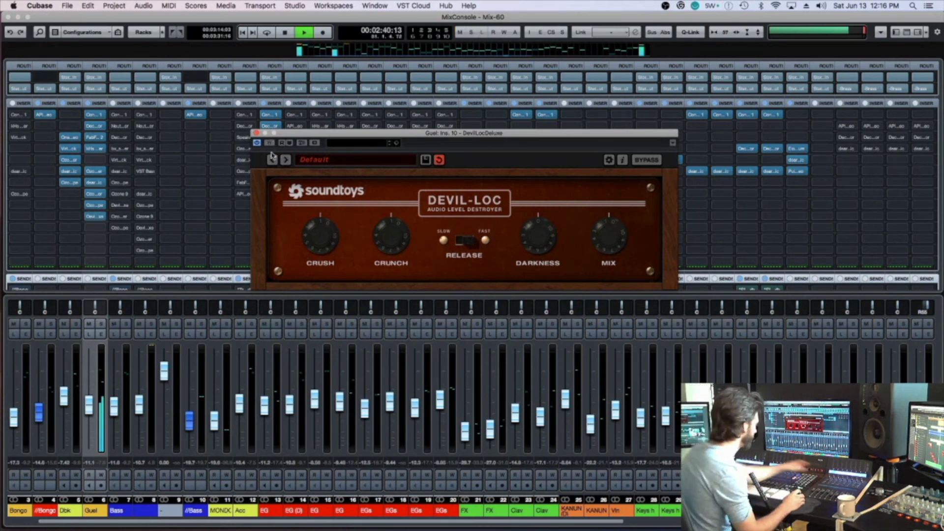
key(super+w)
key(space)
key(super+s)
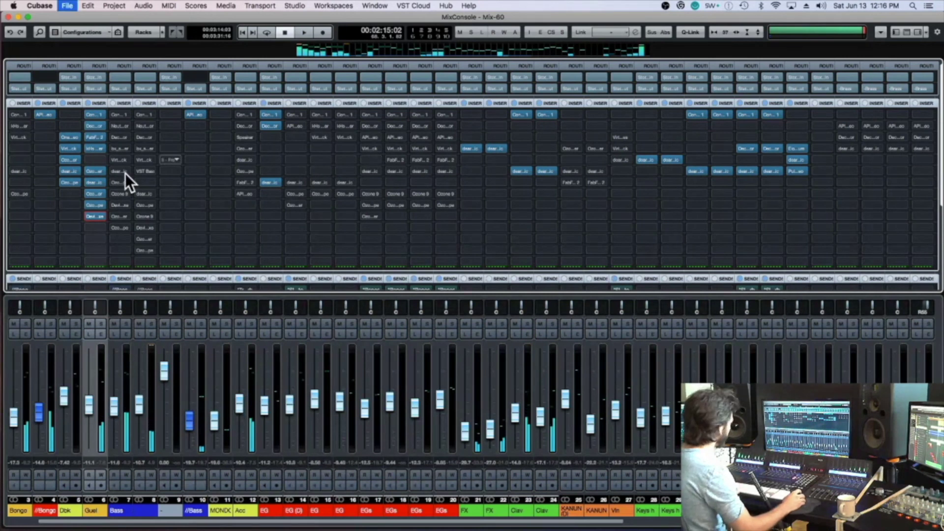
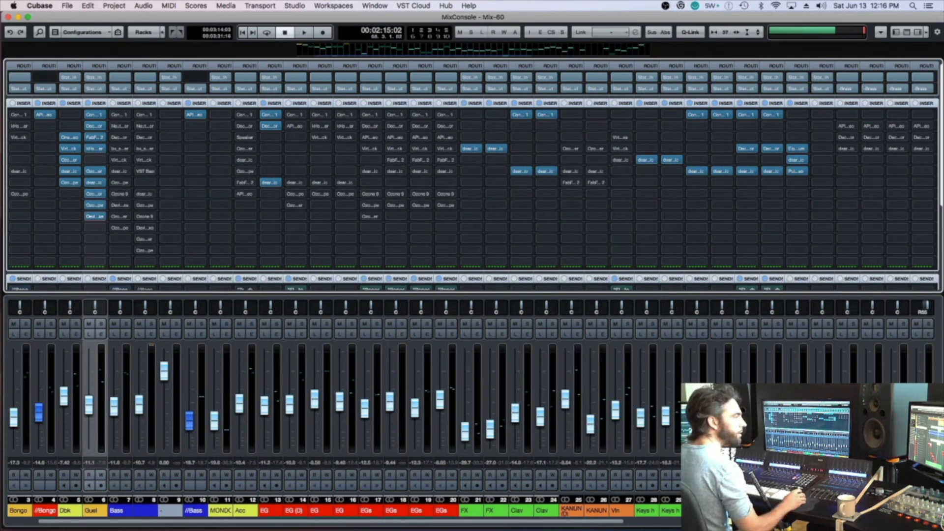
Step: Play the mix and audition the Bongo channels in solo, clearing the solos when done
key(super+w)
key(space)
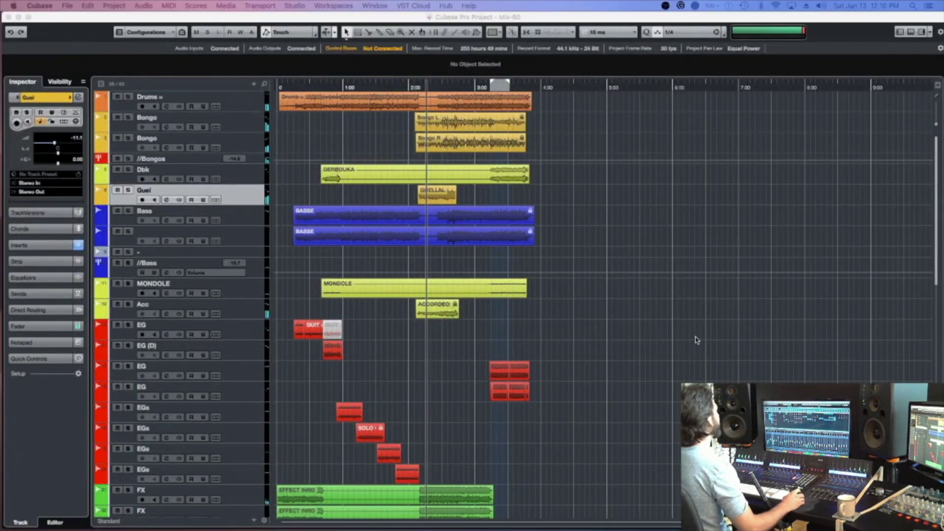
key(F3)
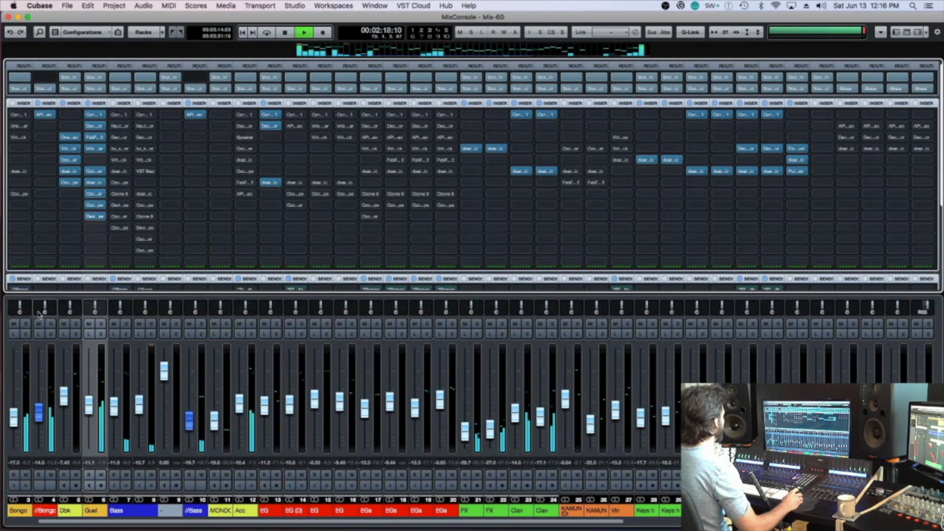
click(26, 325)
drag(114, 521, 52, 515)
click(50, 323)
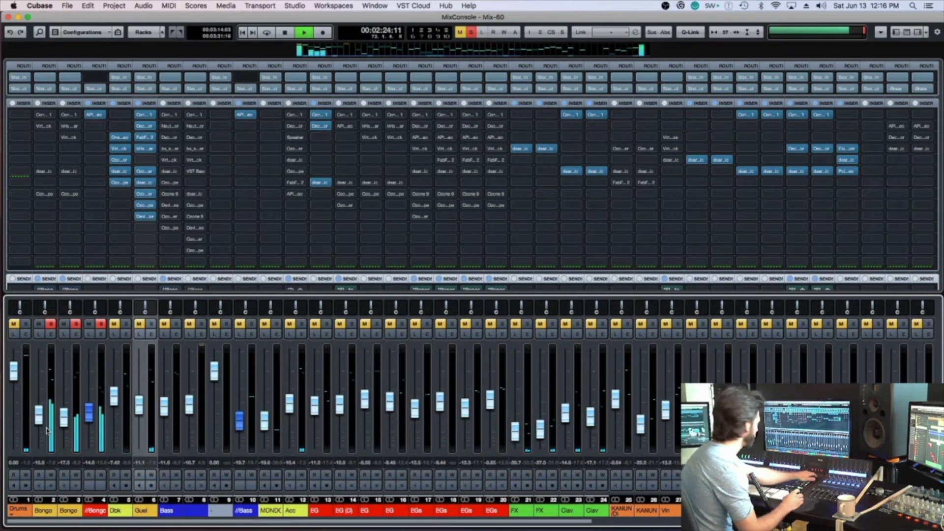
key(s)
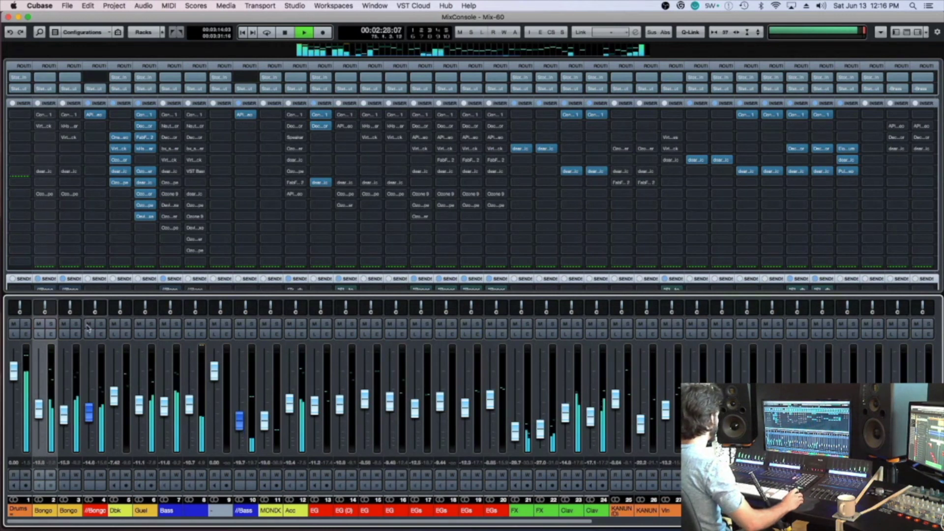
Step: Boost the second Bongo channel's EQ band 3 by 4.4 dB at 2432 Hz, compare it in solo, and save the project
drag(468, 262, 475, 254)
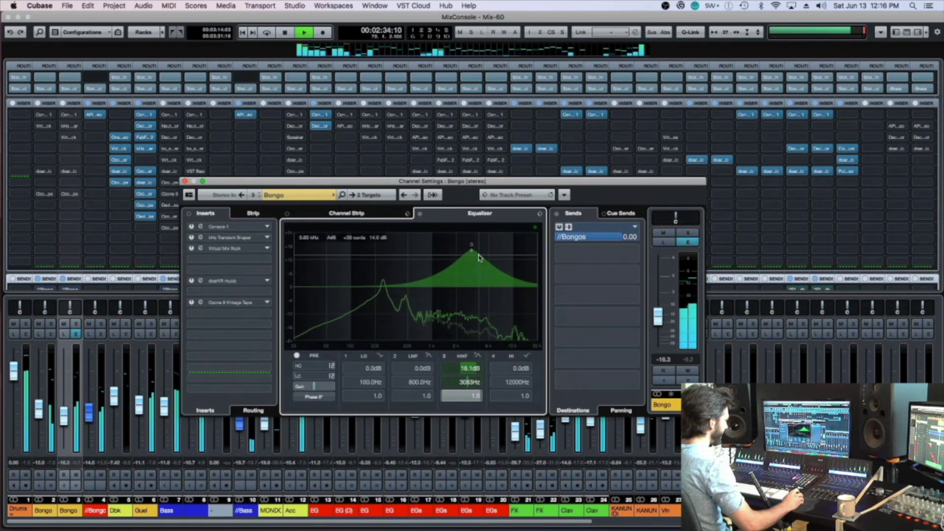
drag(475, 259, 464, 279)
key(s)
key(s)
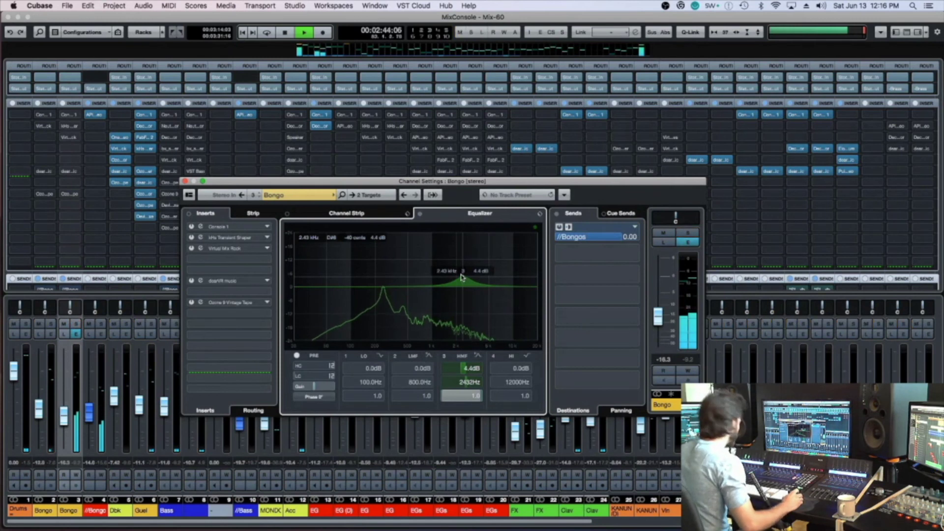
key(super+w)
key(super+s)
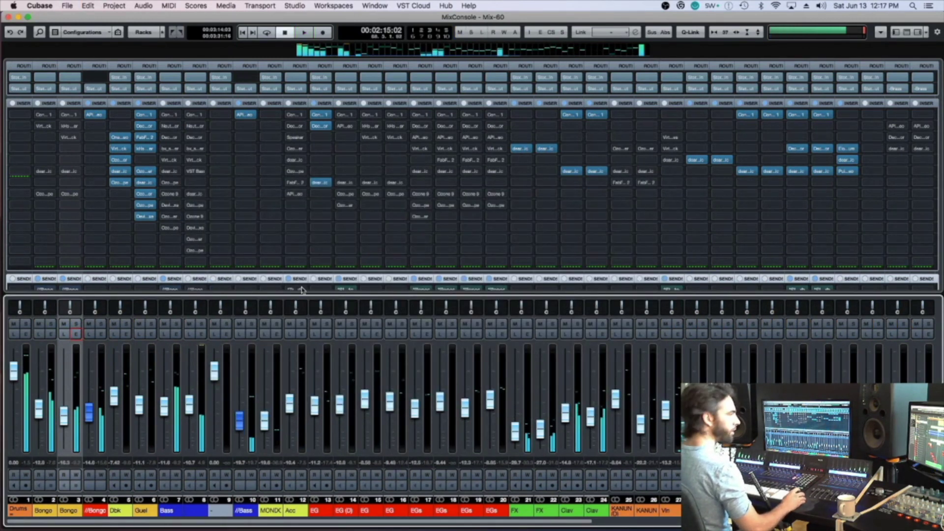
Step: Freeze the Guel and Dbk channels from the project window
key(super+w)
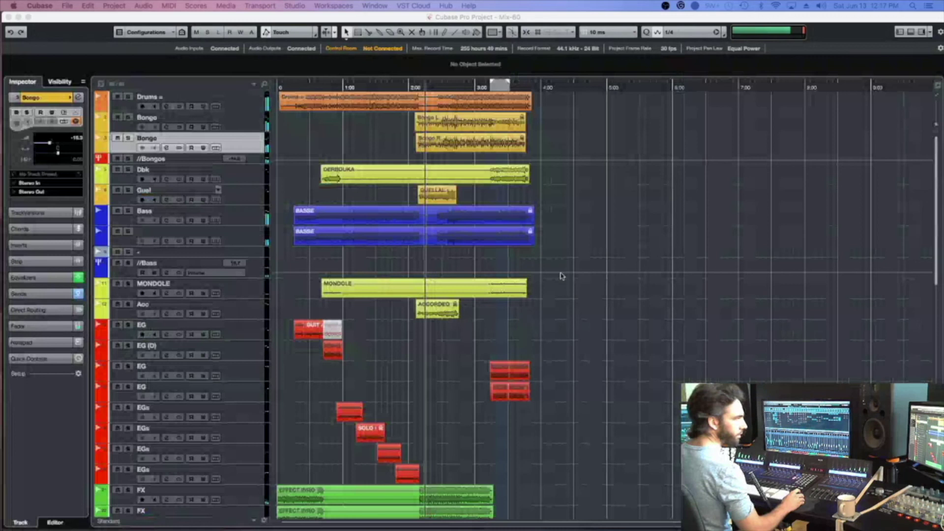
click(253, 195)
click(75, 120)
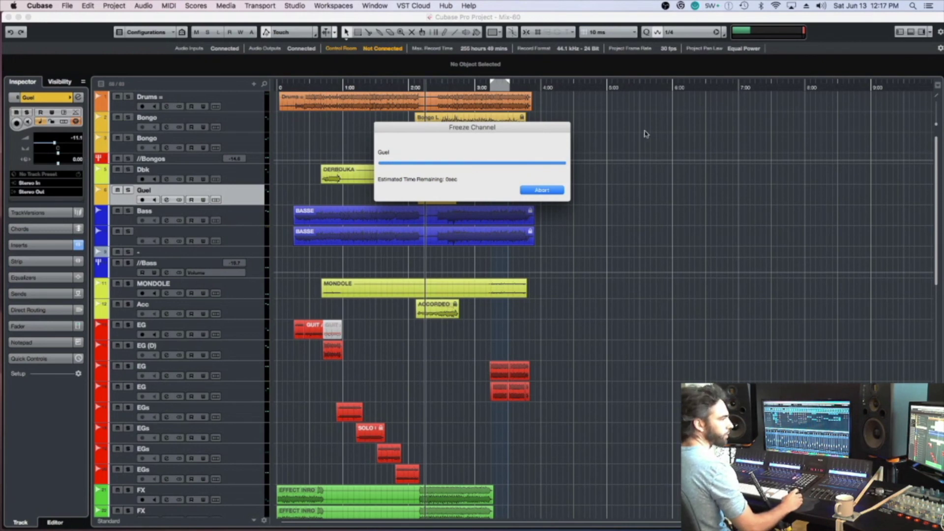
key(F3)
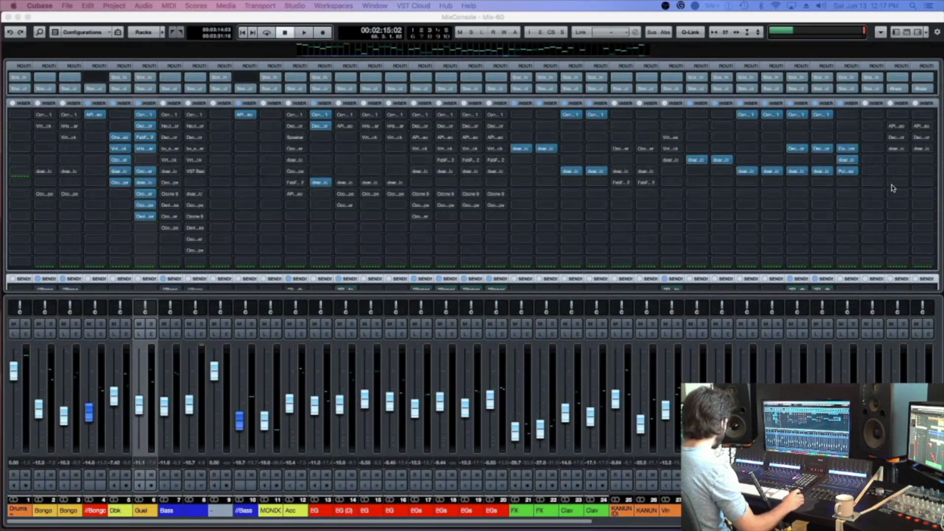
key(F3)
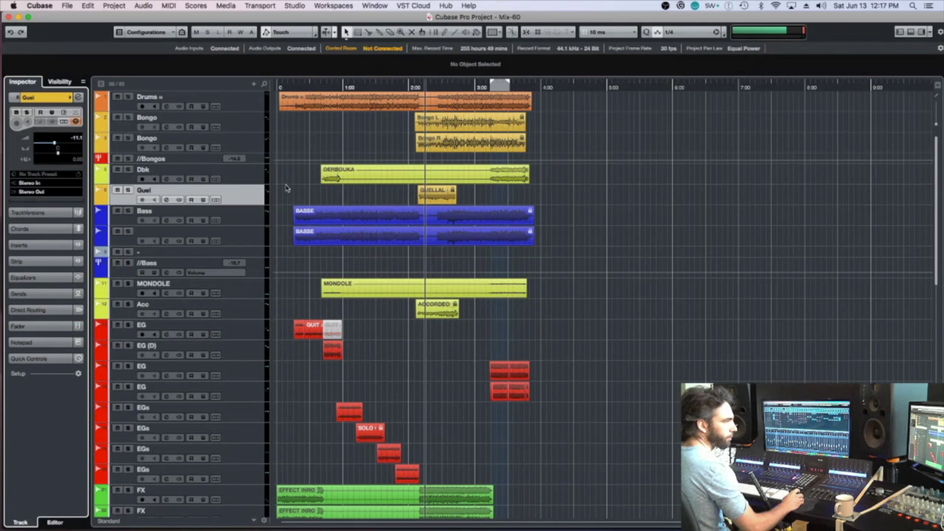
click(77, 123)
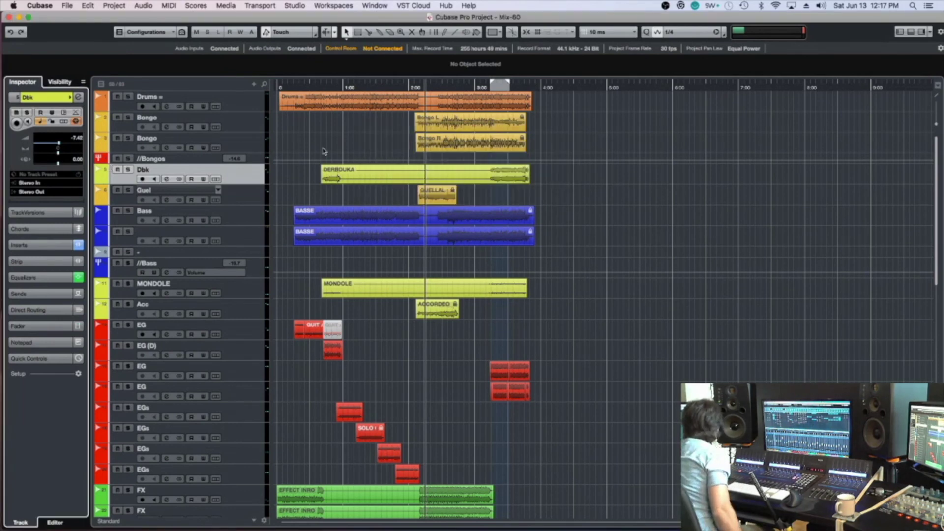
Step: Move the playback position to the flute solo section, shortly before 3:00
scroll(438, 270, down, 10)
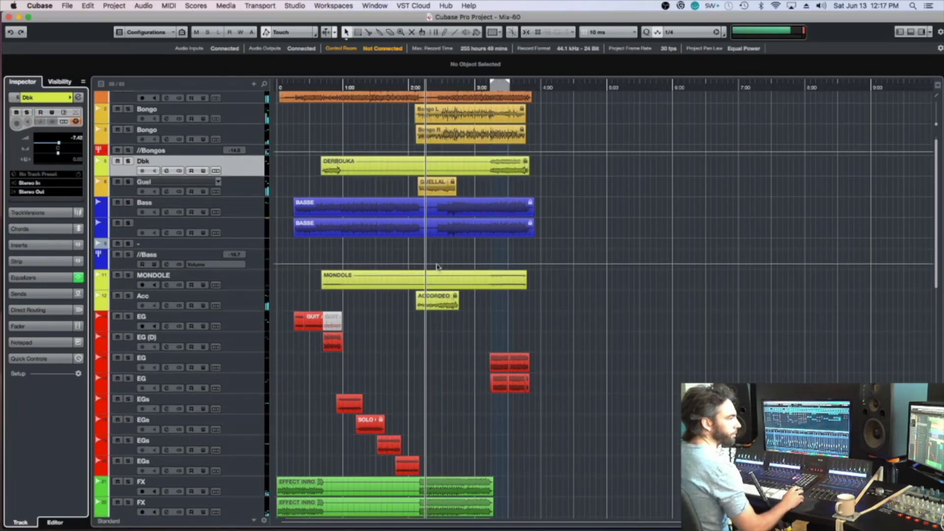
click(464, 87)
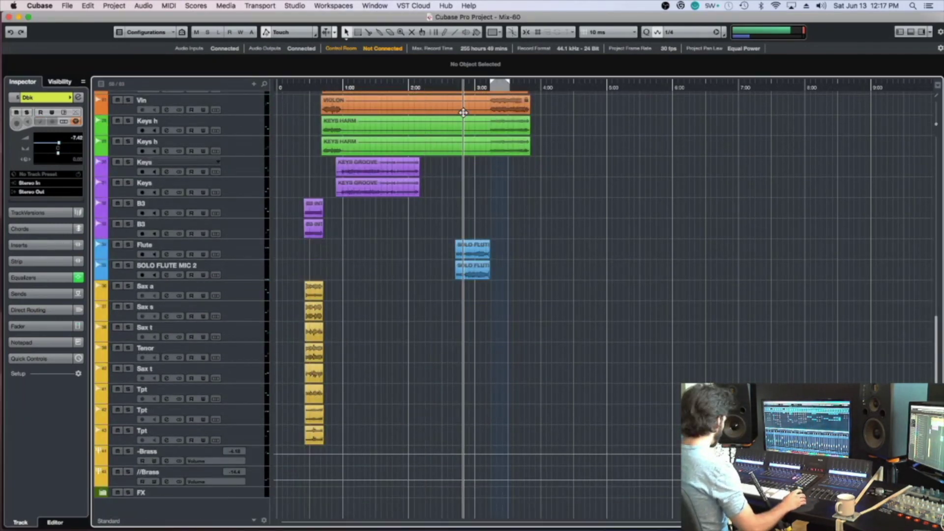
Step: Play the flute solo section, raise the Flute channel's fader while it is soloed, and clear the solo
key(space)
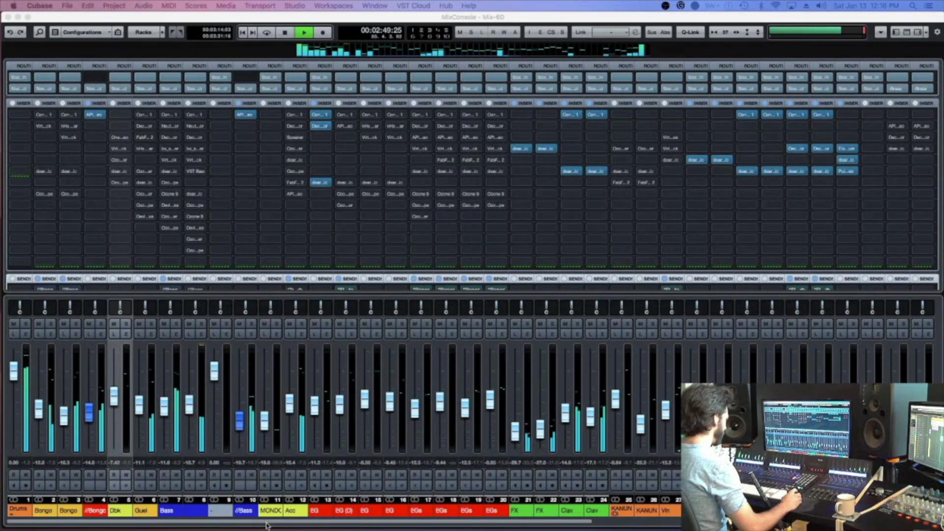
scroll(682, 368, right, 5)
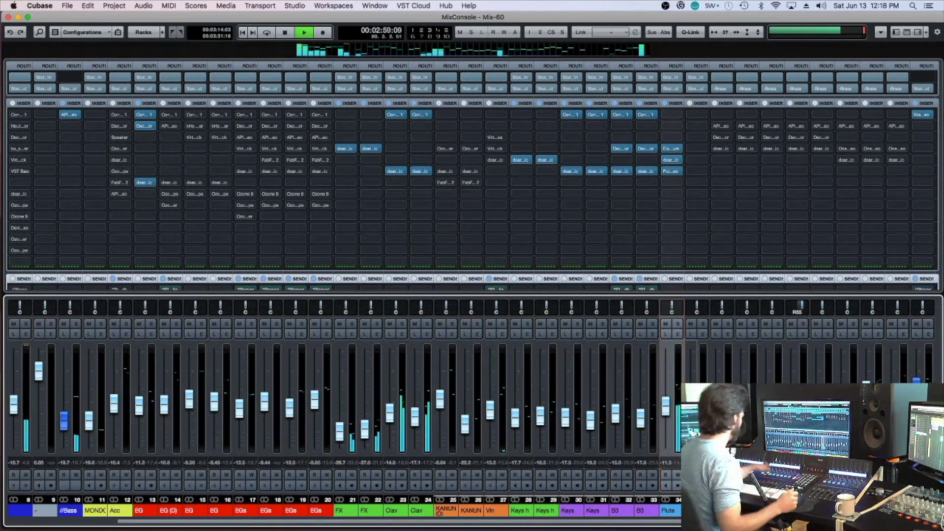
key(s)
key(space)
key(space)
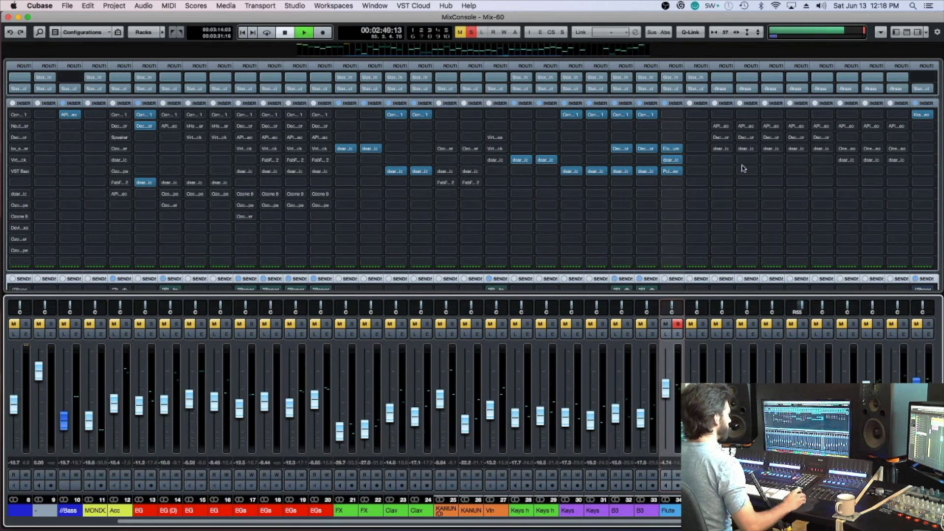
drag(664, 392, 665, 389)
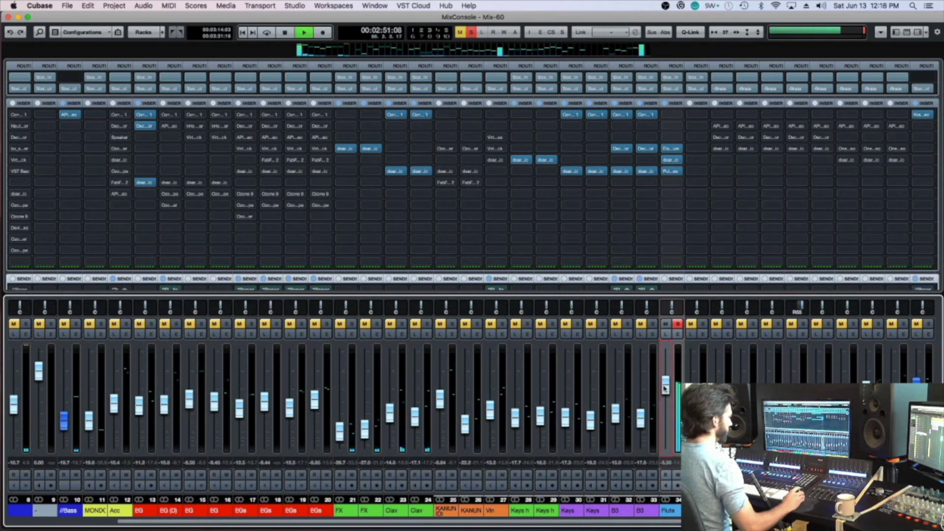
click(679, 325)
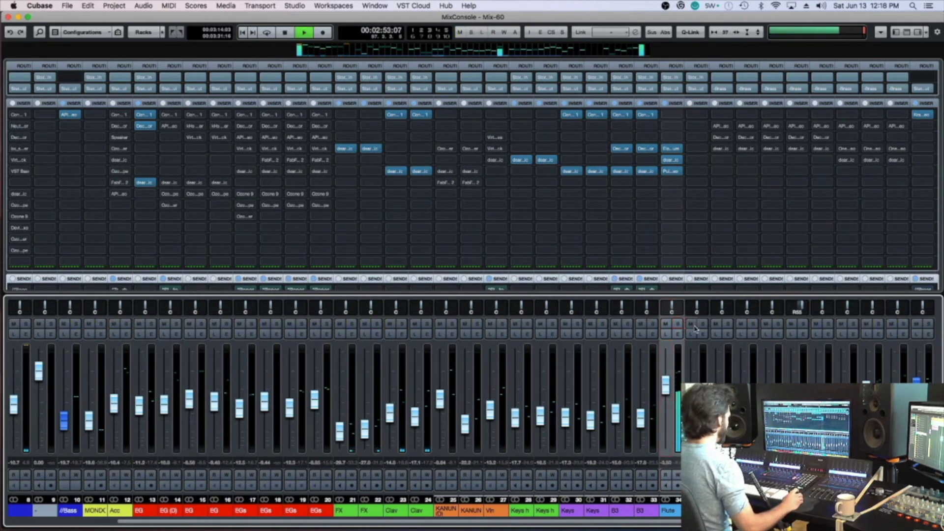
key(space)
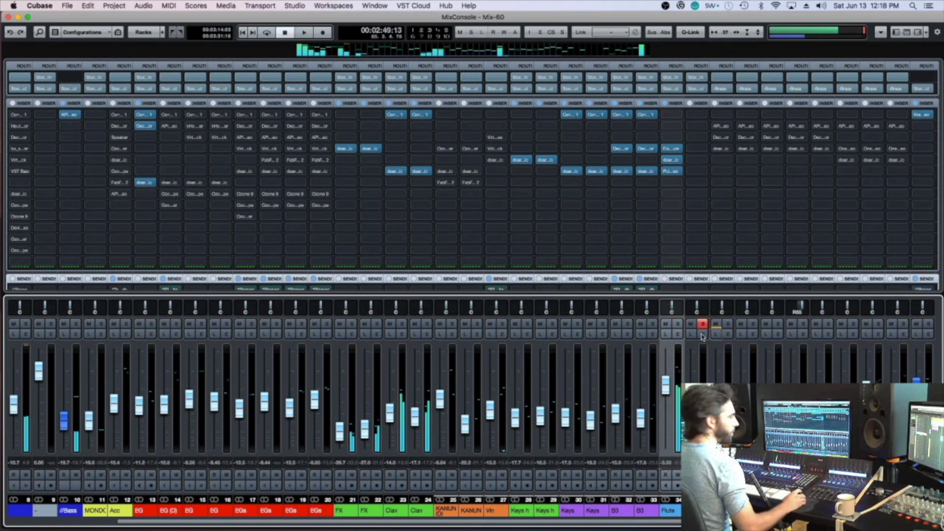
Step: Rename the SOLO FLUTE MIC 2 track as RM in the project window
key(F3)
click(243, 273)
double_click(202, 266)
text(fl)
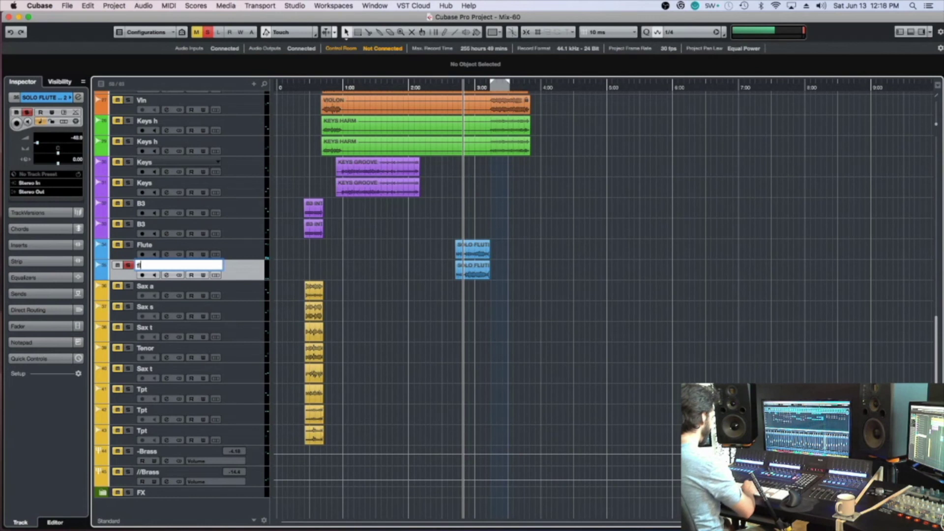
key(Return)
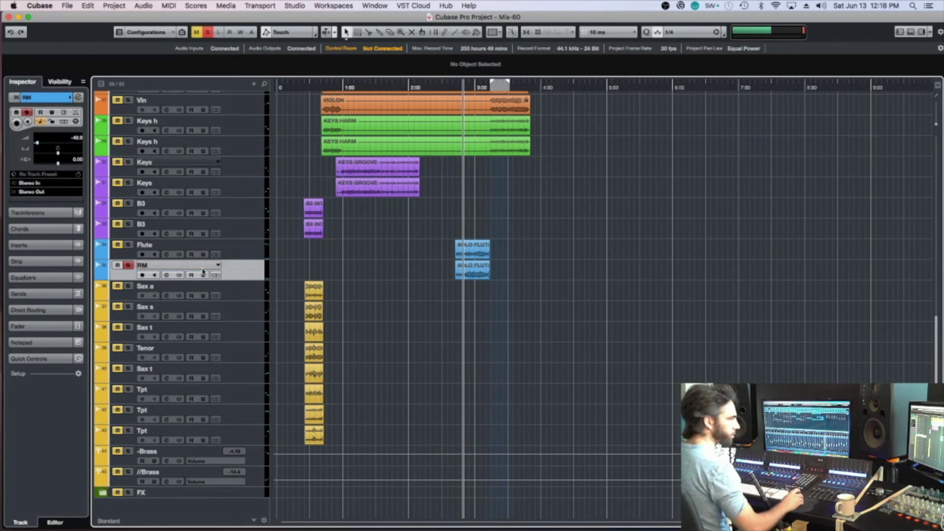
Step: Duplicate the RM track and rename the copy as RM
right_click(230, 272)
click(262, 298)
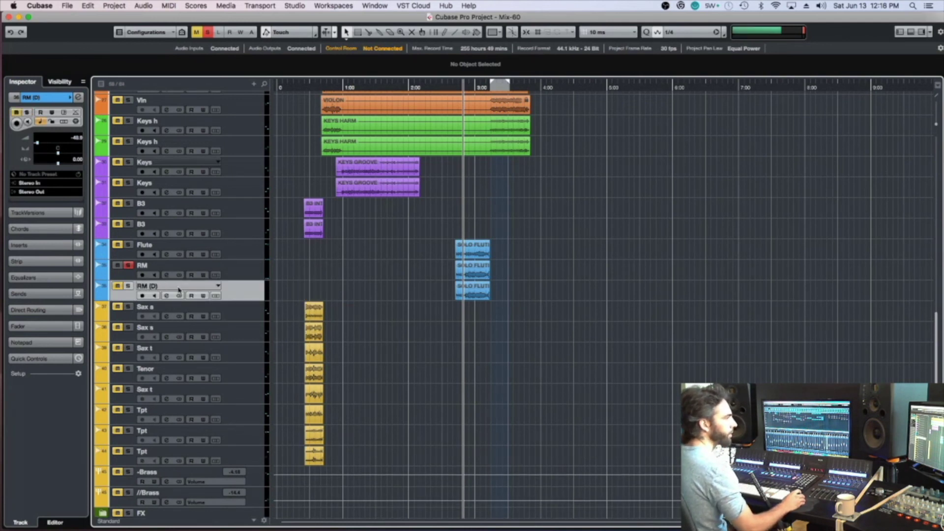
shift+double_click(180, 293)
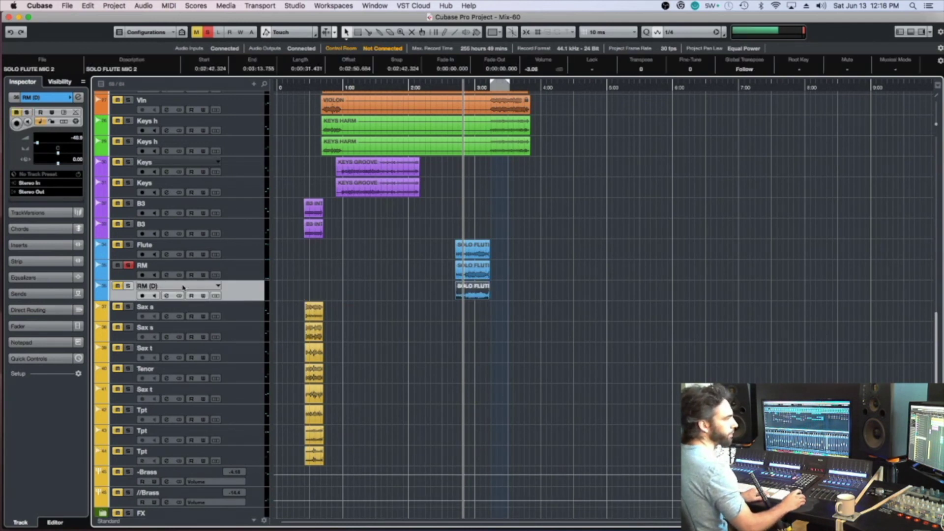
double_click(182, 287)
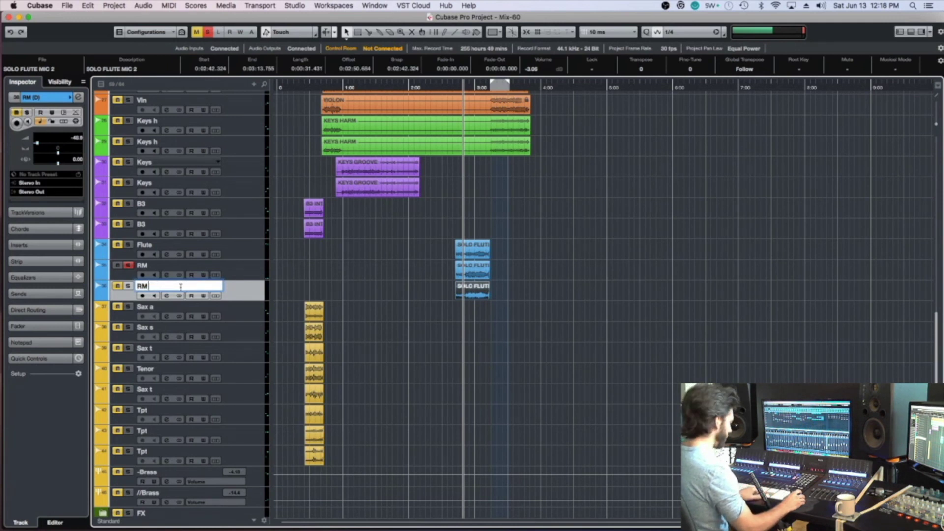
key(Return)
Step: Nudge both RM clips to start at 0:02:42.394 and the duplicate's clip further to 0:02:42.414
drag(397, 277, 473, 288)
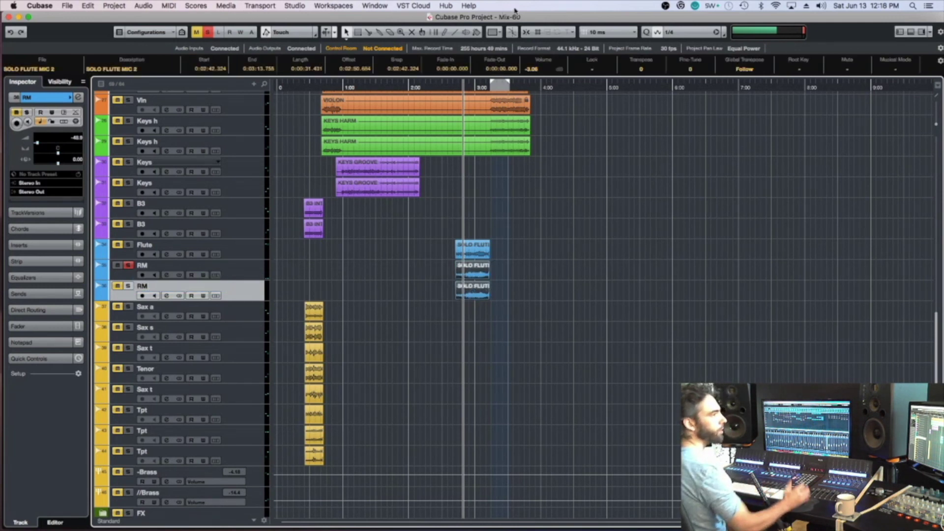
key(super+Right)
key(super+Right)
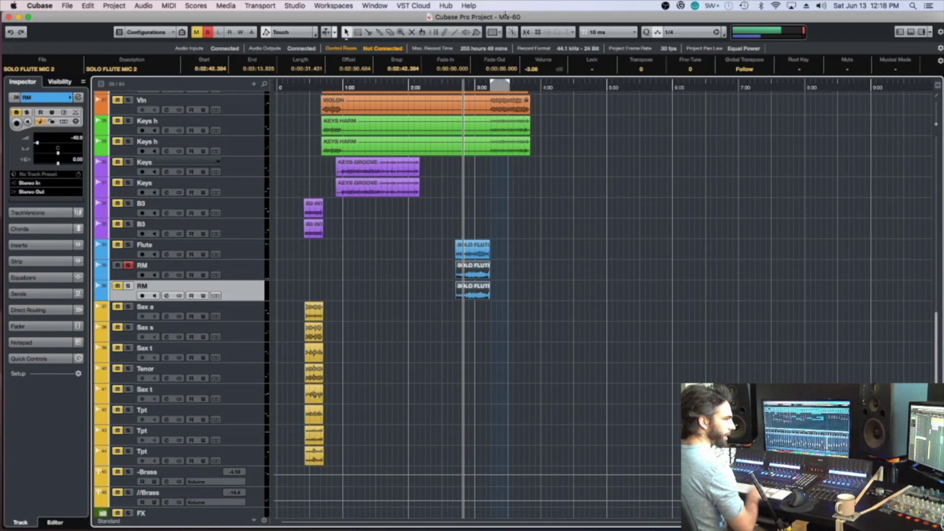
click(459, 291)
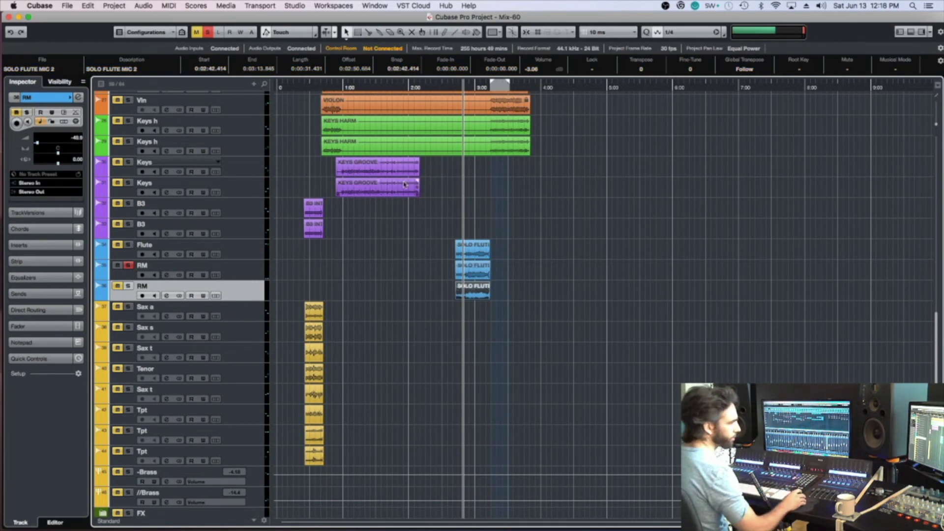
click(404, 290)
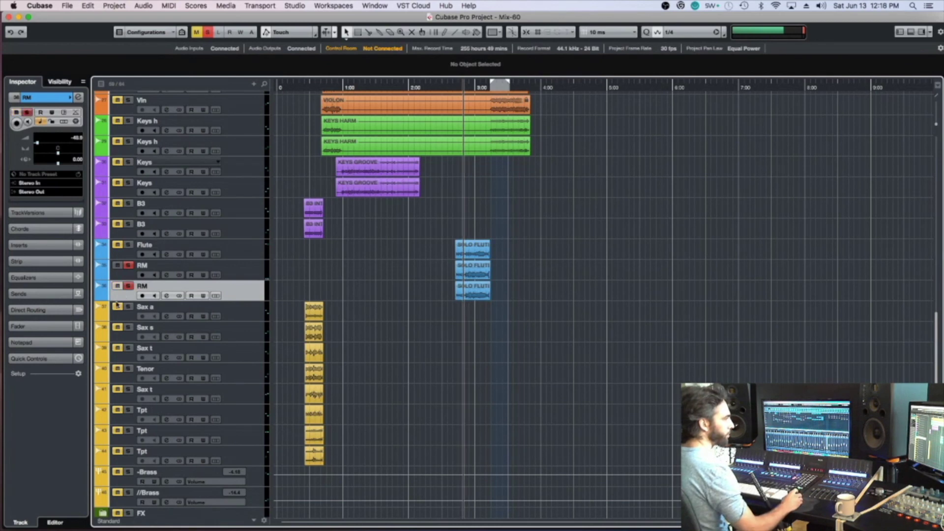
Step: Try the two RM channels panned hard left and right with the Flute, reset both pans to centre, and save the project
key(F3)
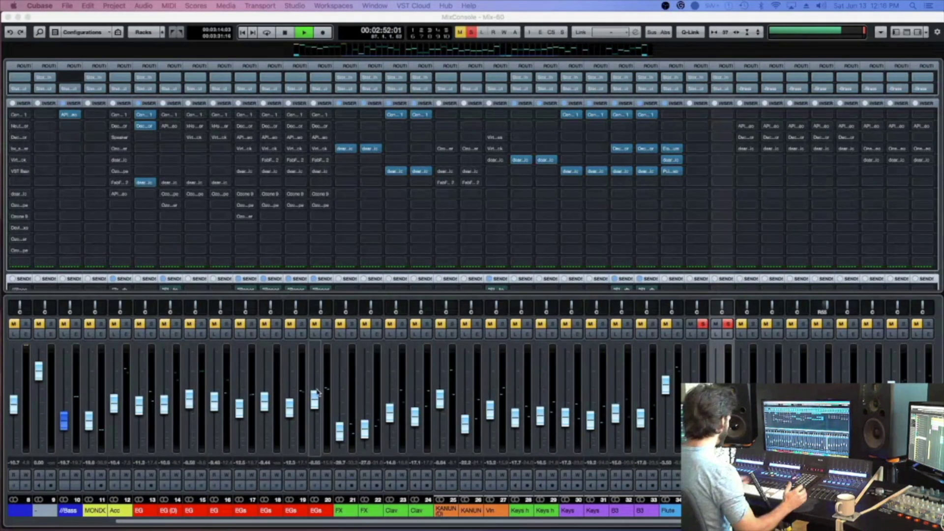
key(space)
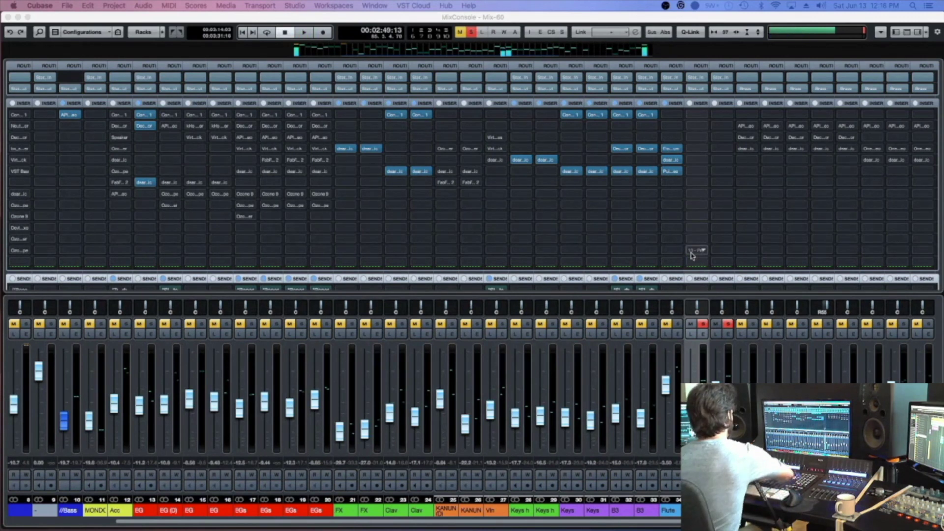
key(space)
key(s)
key(Right)
key(Right)
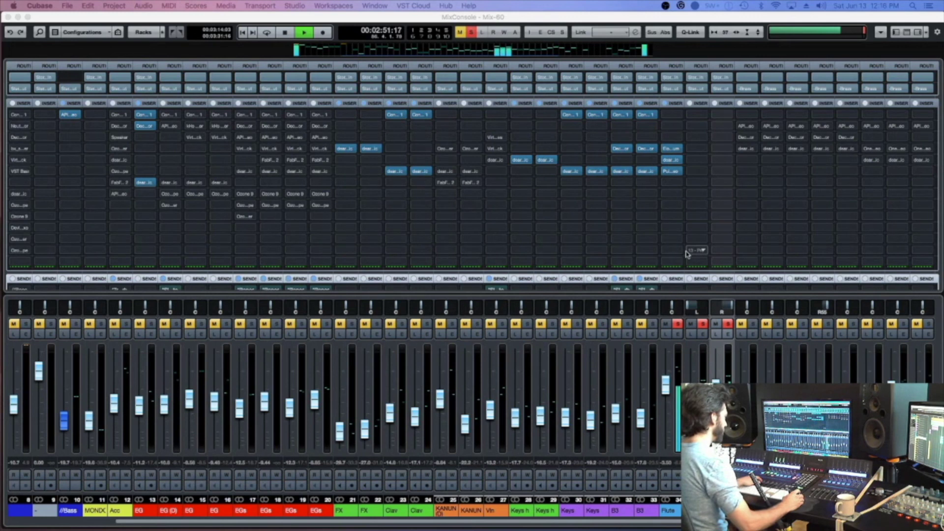
key(Left)
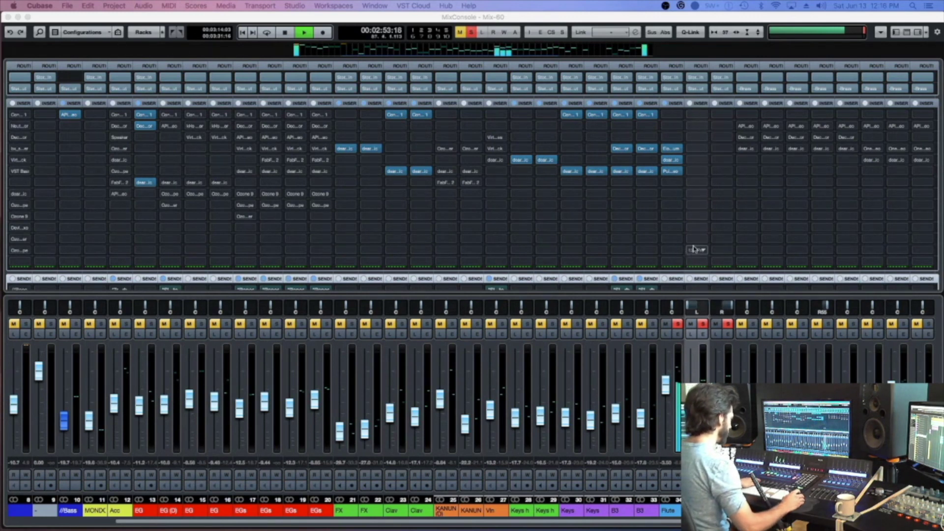
key(space)
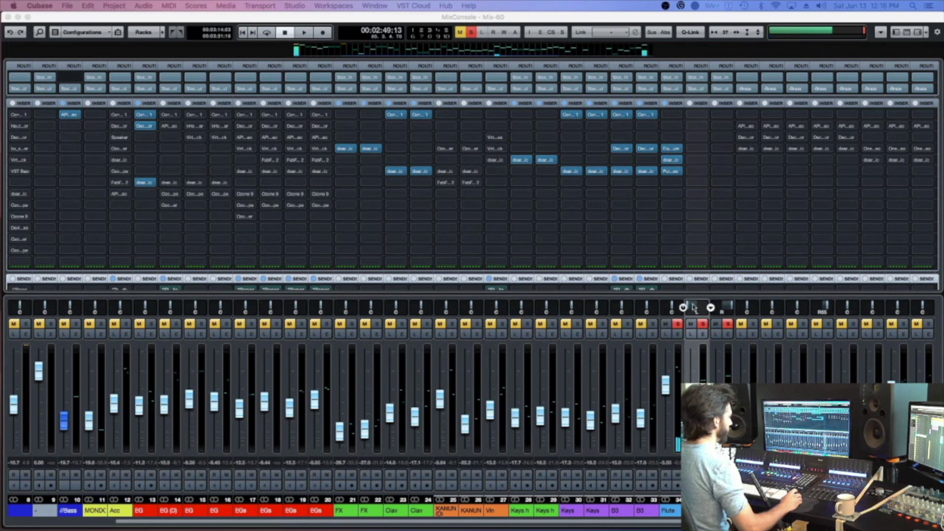
click(723, 303)
key(super+s)
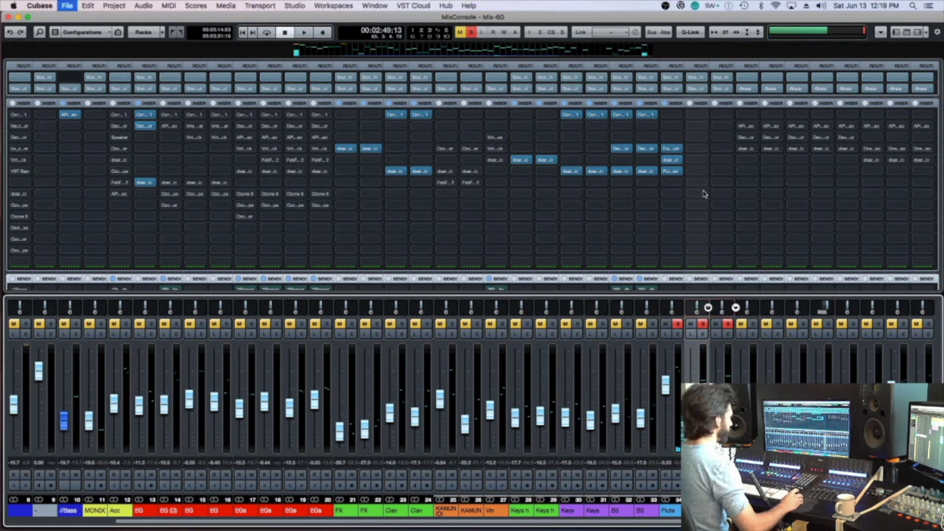
Step: Insert dearVR music in slot 5 of the first RM channel and place its source behind and to the left of the listener
click(700, 160)
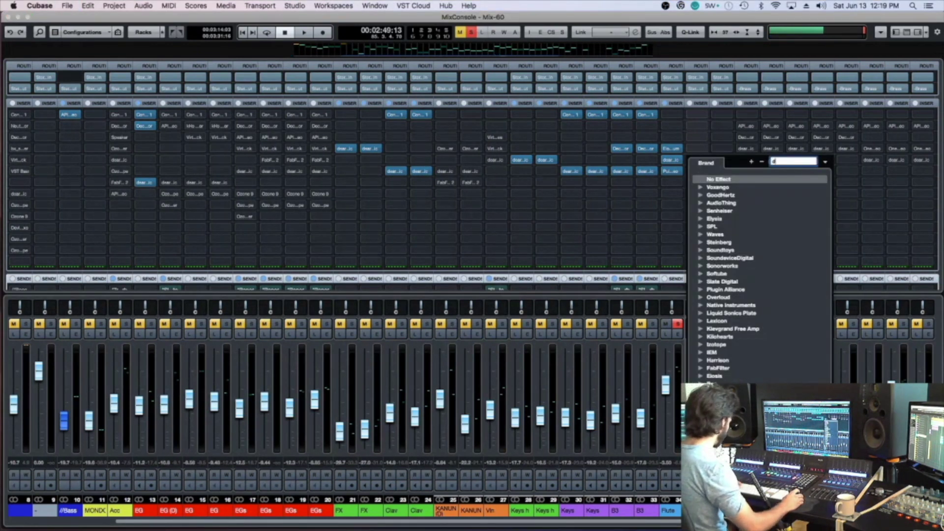
click(718, 192)
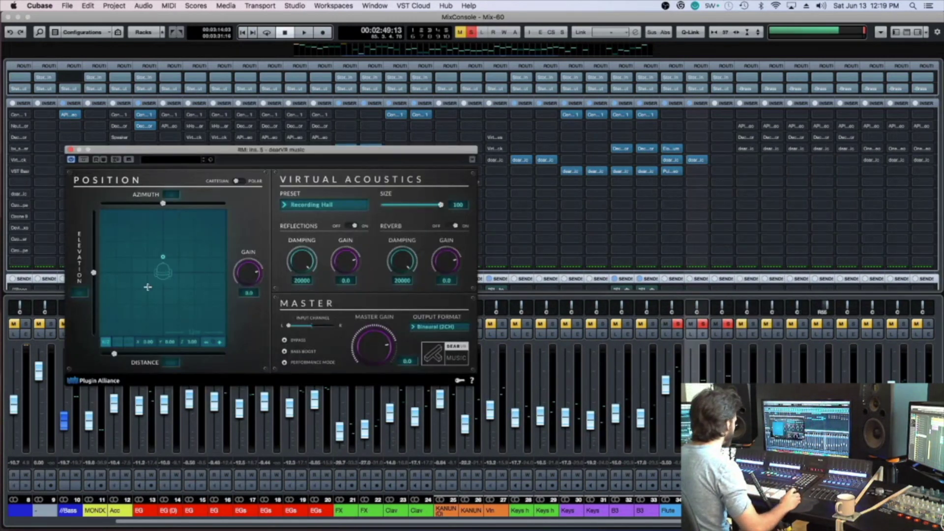
drag(163, 257, 150, 285)
key(space)
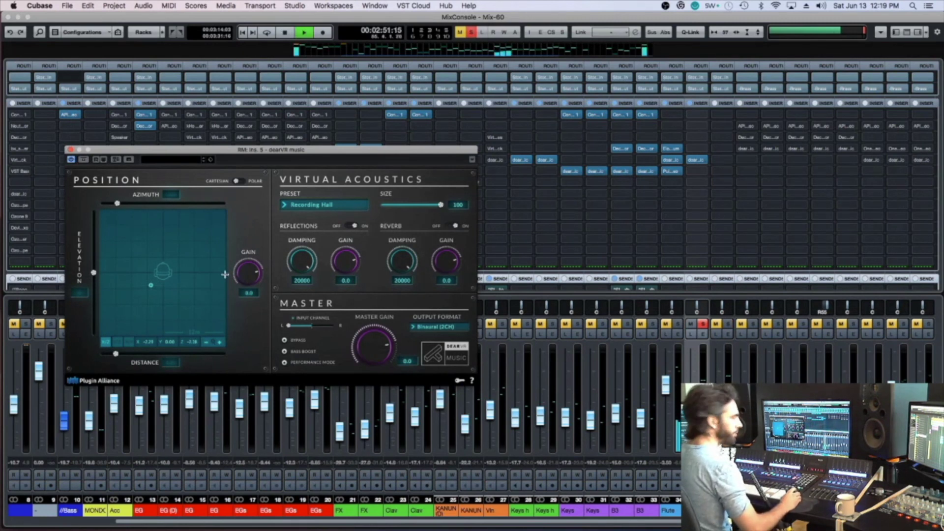
drag(148, 284, 145, 282)
key(space)
Step: Copy the dearVR music insert to the second RM channel, place its source behind and to the right of the listener, and save
drag(698, 160, 721, 160)
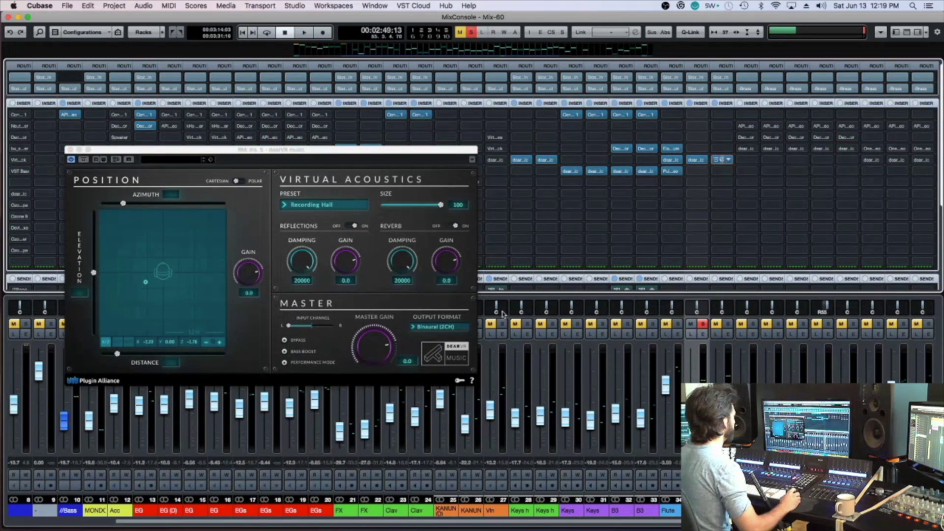
drag(549, 329, 547, 328)
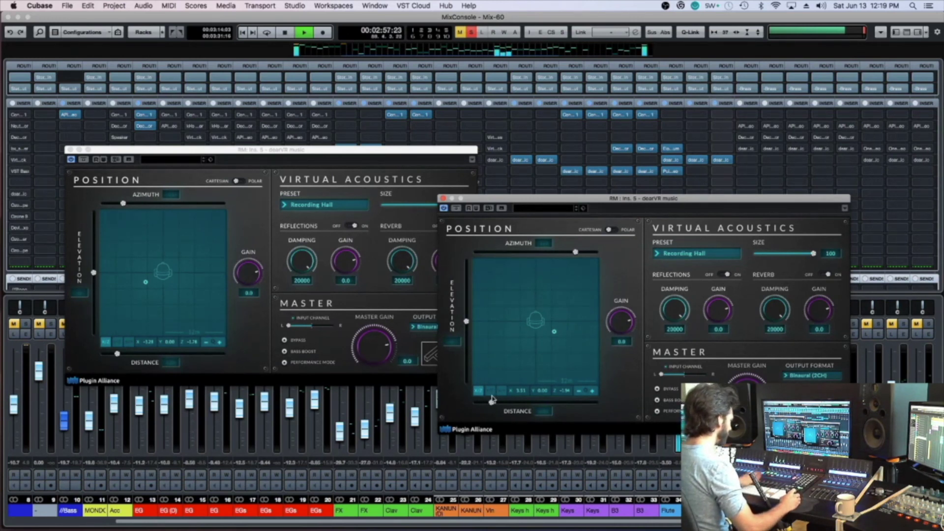
key(s)
key(super+s)
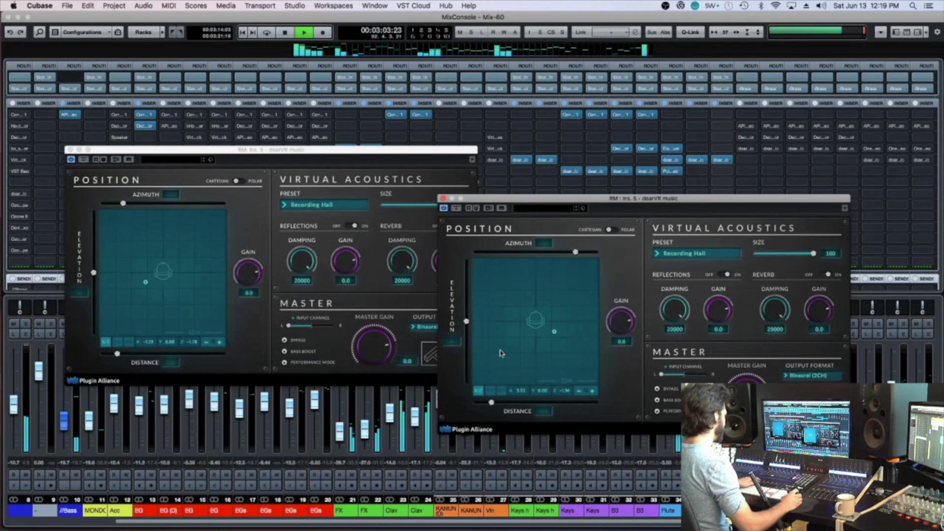
Step: Solo only the Flute channel, close both dearVR music windows, and save the project
key(s)
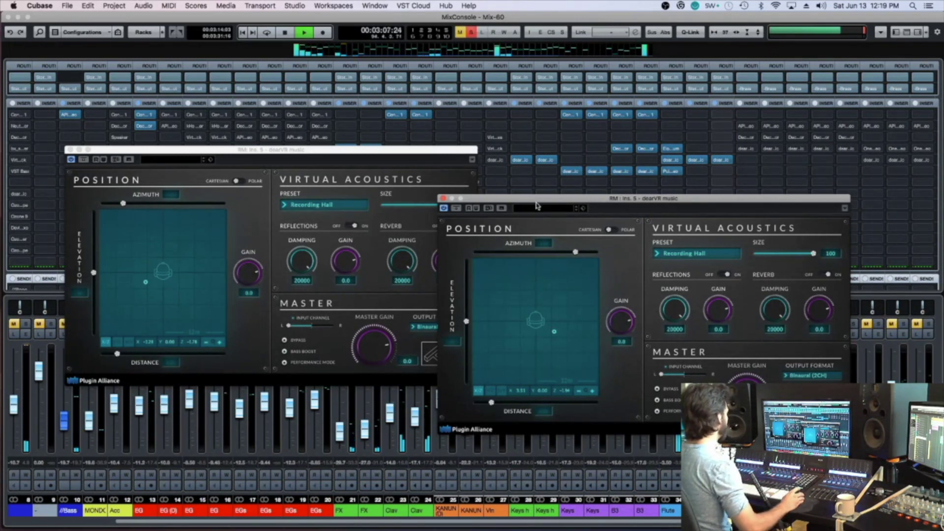
key(super+w)
click(416, 192)
key(super+w)
key(space)
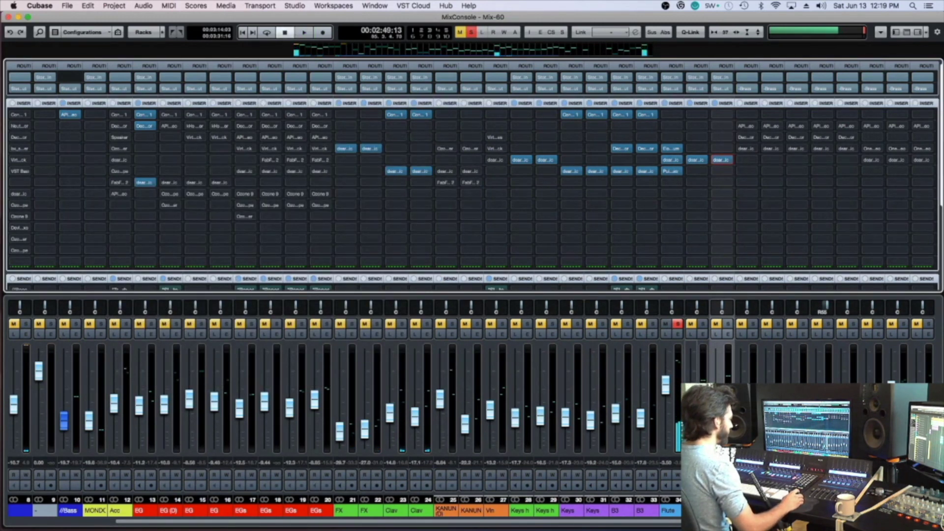
key(super+s)
Step: Audition the Flute channel in solo while reviewing its sends and insert slots
key(space)
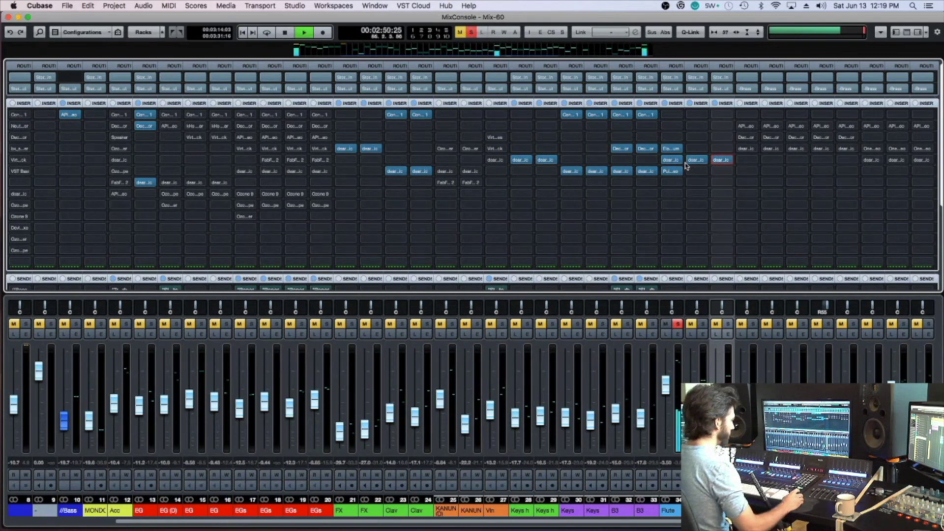
drag(695, 269, 698, 189)
key(space)
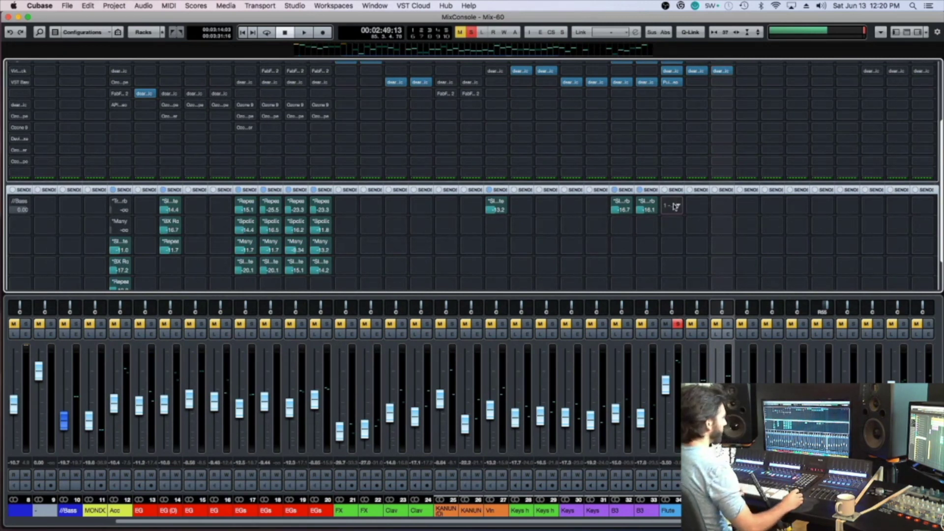
scroll(682, 197, up, 3)
key(space)
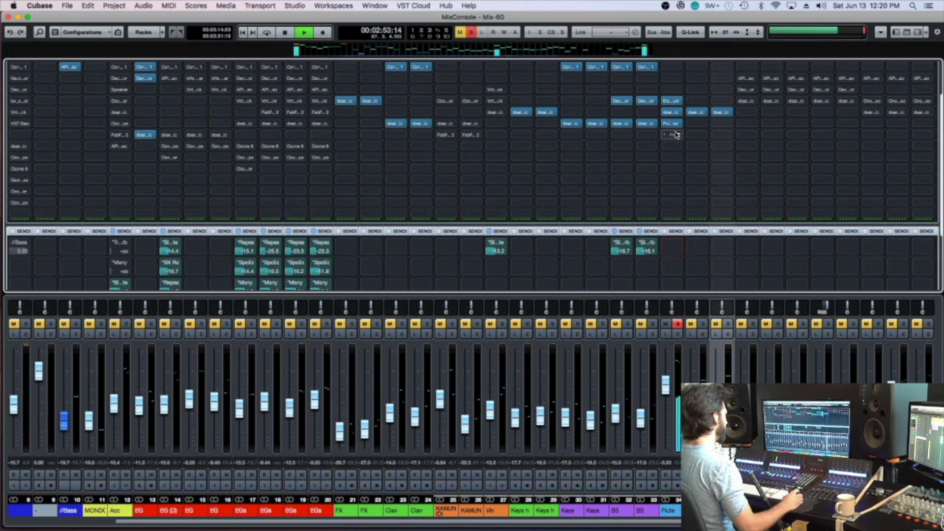
key(space)
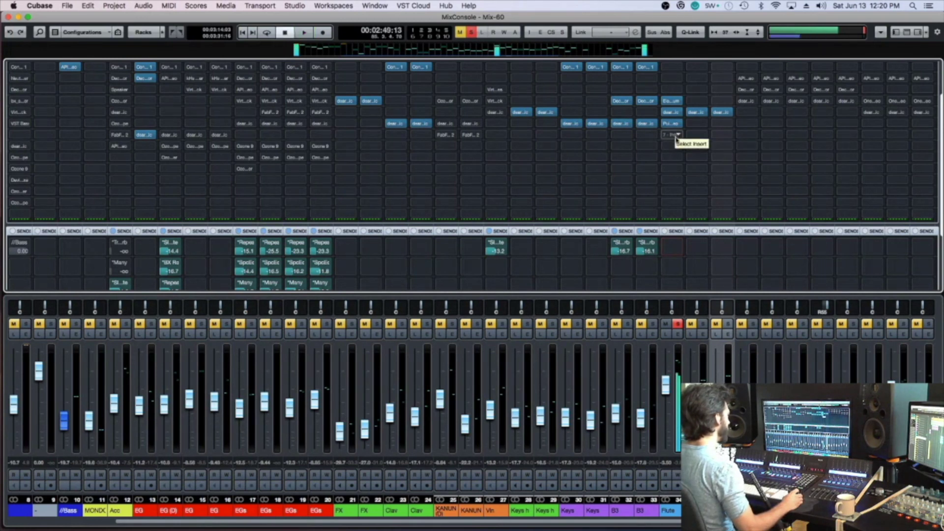
Step: Add Ozone 9 Vintage Tape to insert slot 7 of the Flute channel
click(678, 135)
text(vinta)
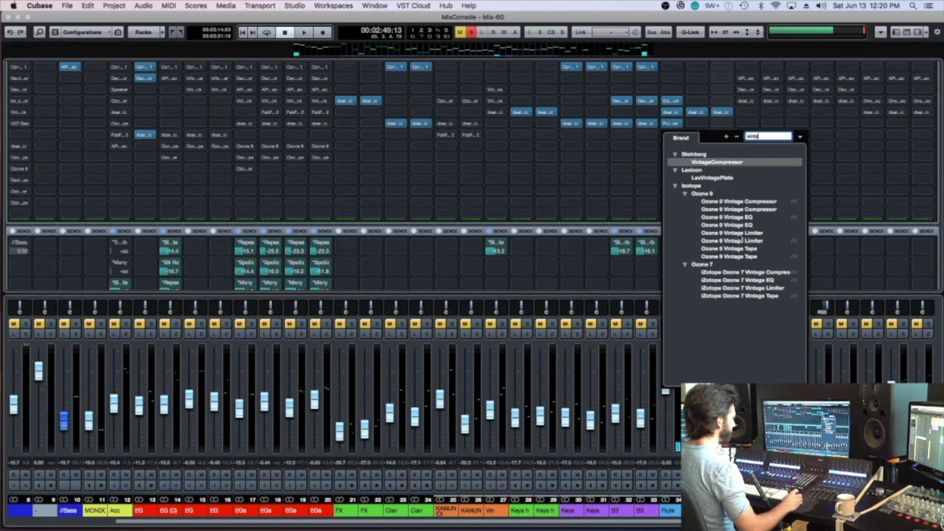
click(747, 249)
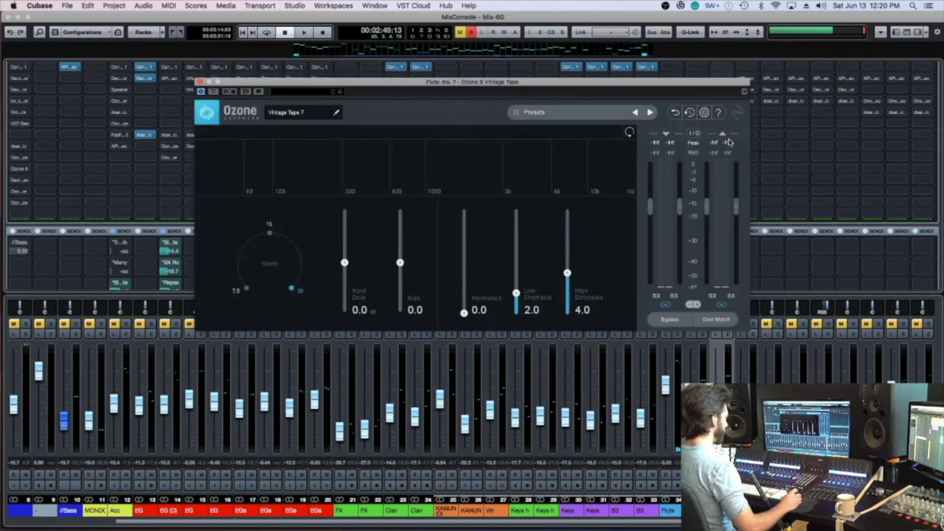
Step: Audition the soloed Flute while comparing its Vintage Tape insert, then close the plug-in window and stop playback
key(space)
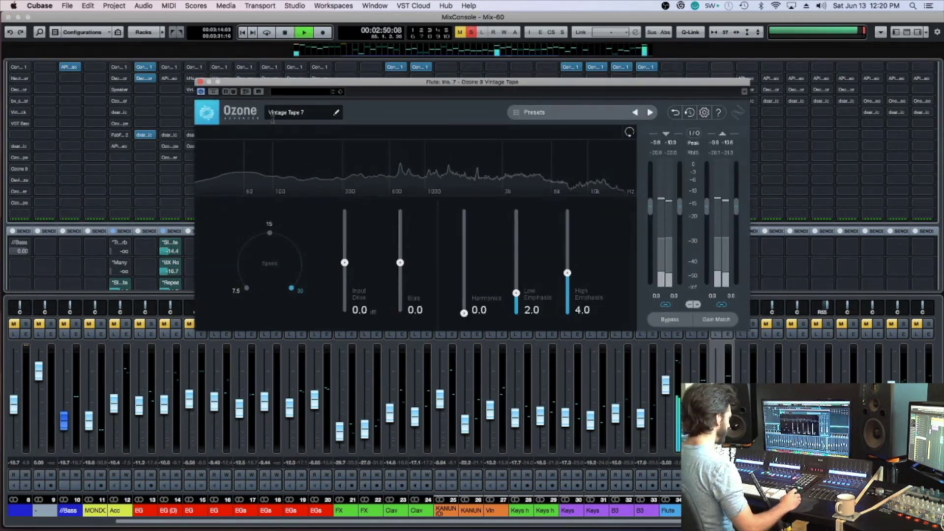
click(214, 92)
click(213, 92)
click(200, 82)
key(space)
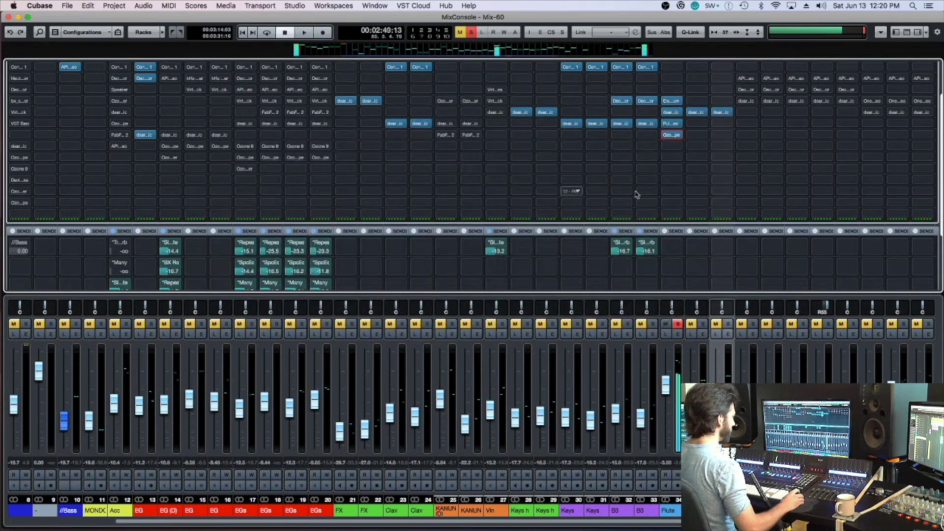
Step: Add Ozone 9 Imager to insert slot 8 of the Flute channel
click(672, 148)
text(imager)
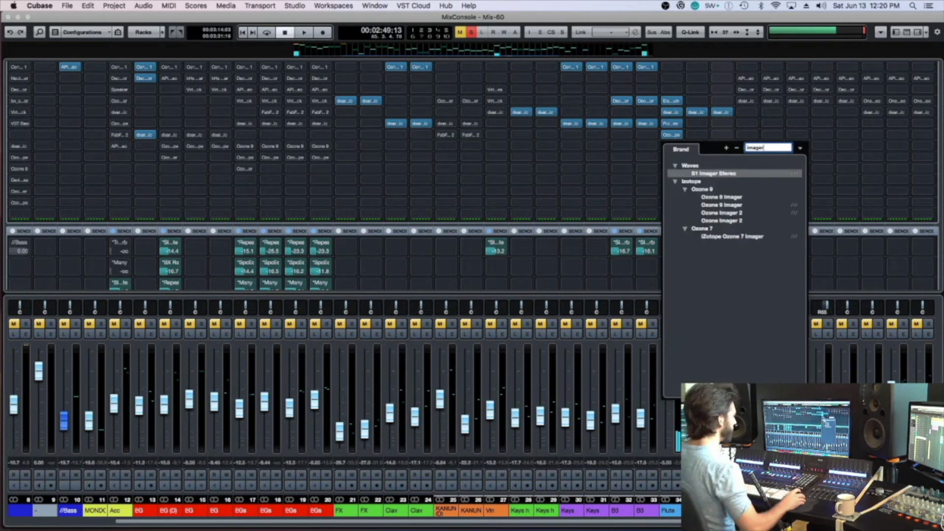
click(746, 204)
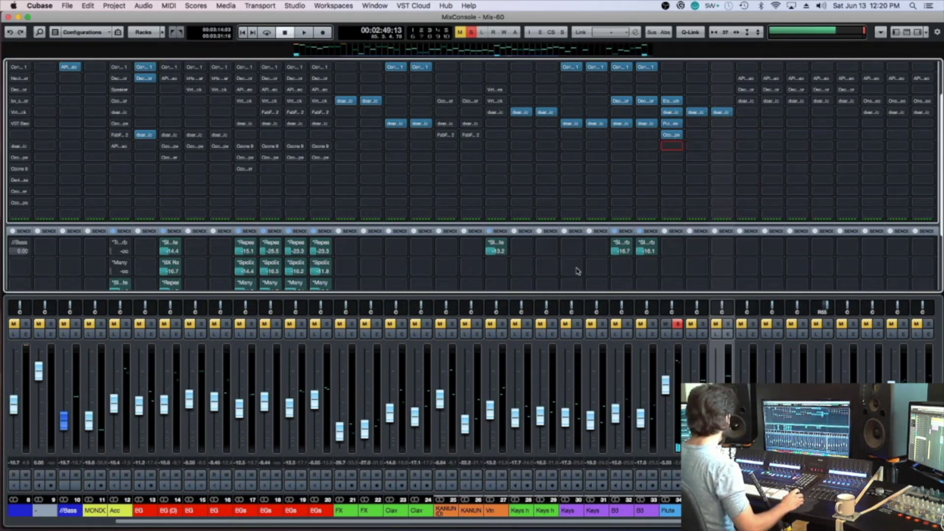
Step: Enable Stereoize at 20.0 ms in the Flute's Imager and widen Band 1 to 13.9
click(247, 320)
drag(259, 311, 384, 308)
drag(224, 257, 224, 255)
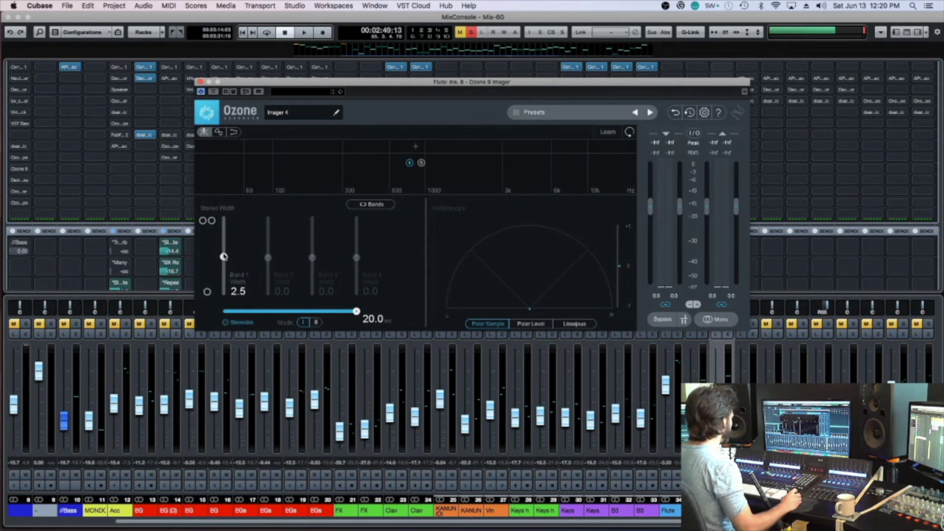
mouse_move(224, 257)
mouse_down()
mouse_move(224, 238)
mouse_move(224, 253)
mouse_up()
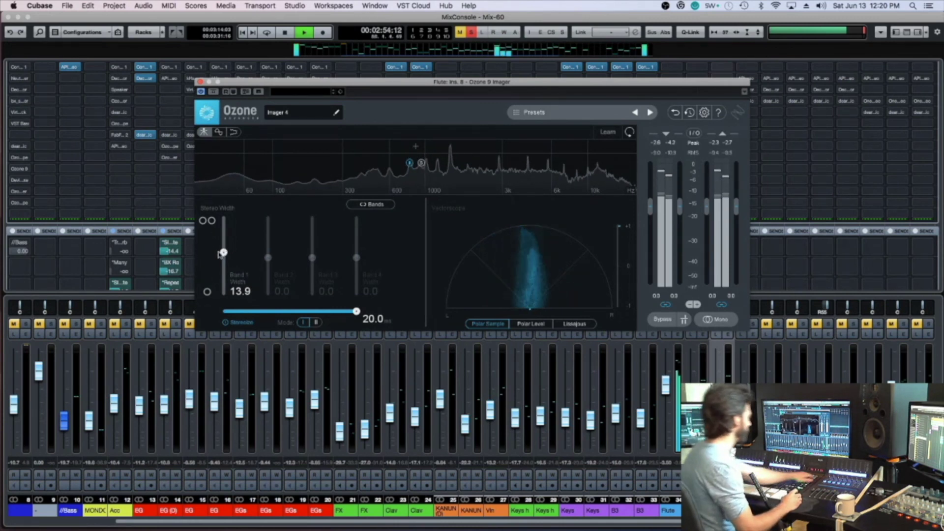
Step: Unsolo the Flute, reduce the Imager's Band 1 width to 6.3 within the full mix, and close the plug-in window
key(s)
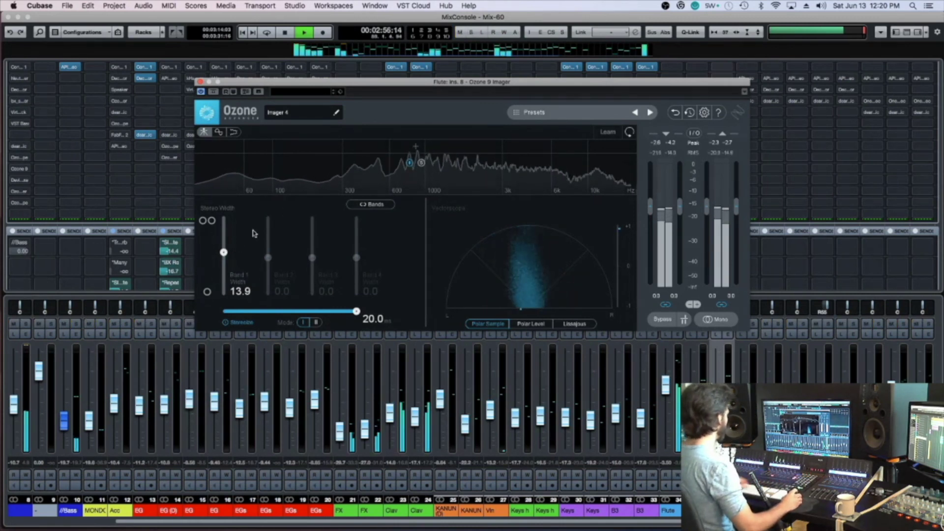
drag(221, 260, 223, 261)
key(m)
drag(223, 255, 223, 256)
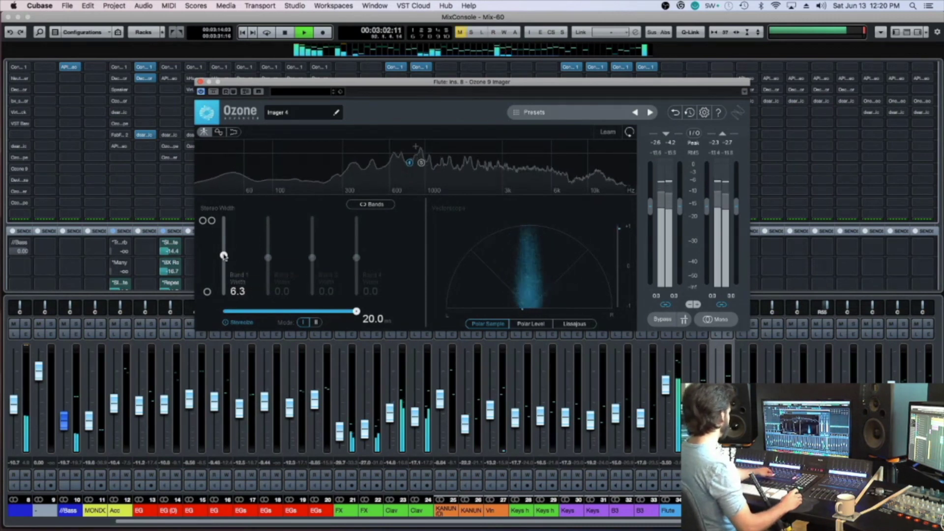
key(super+w)
key(m)
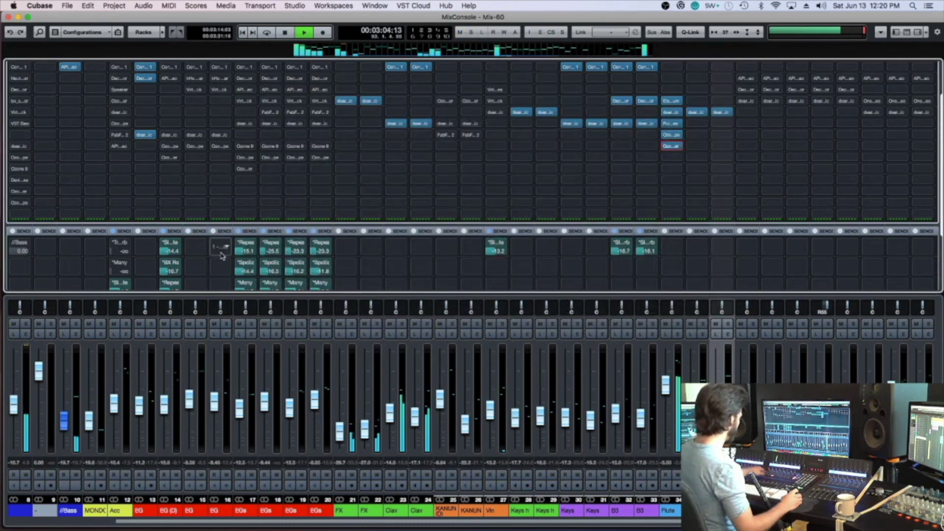
Step: Listen to the flute solo in the full mix while alternating between the two RM channels, and stop playback
key(Left)
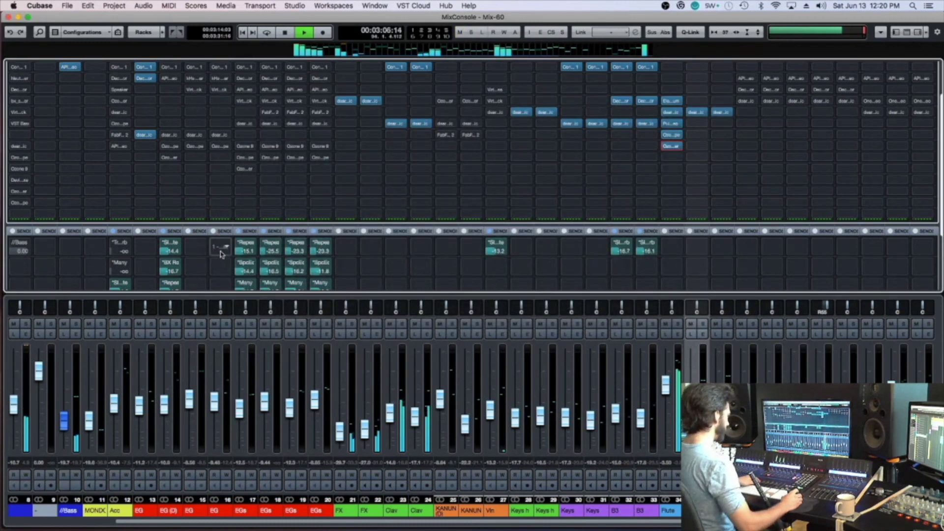
key(Right)
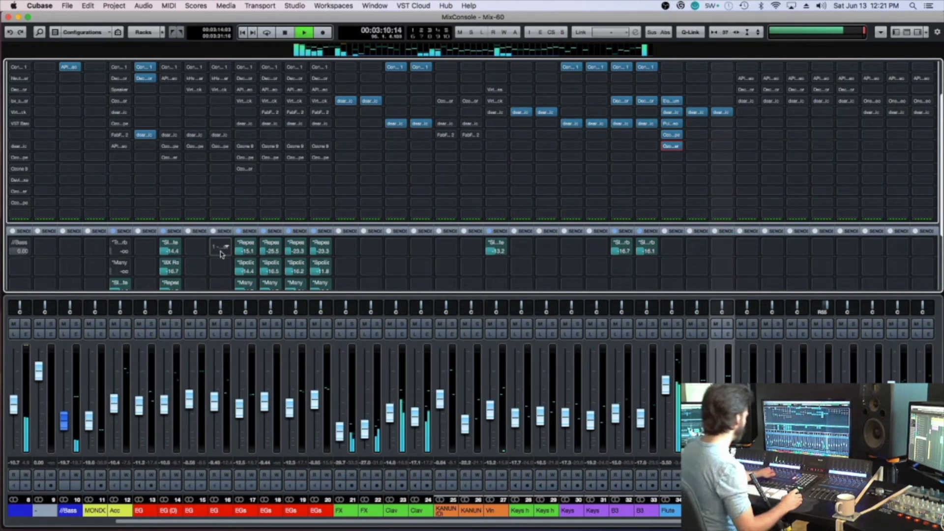
key(Left)
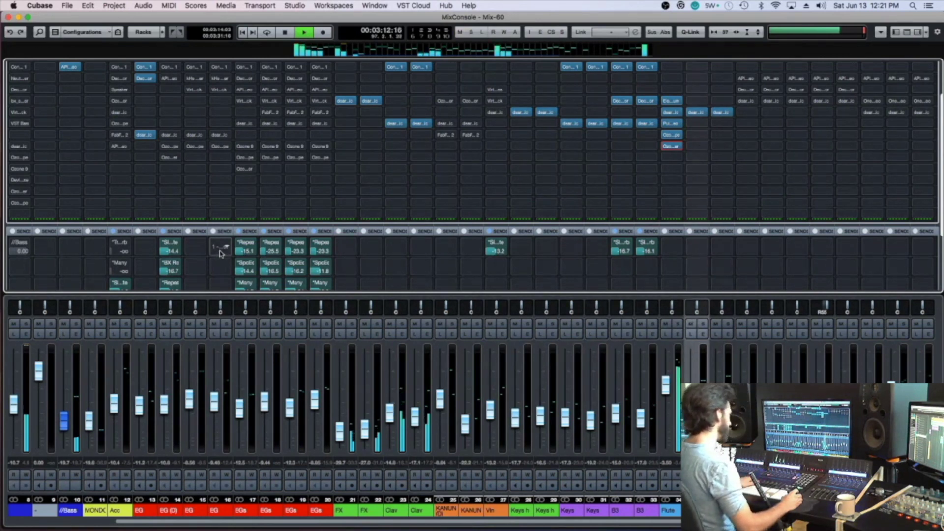
key(Right)
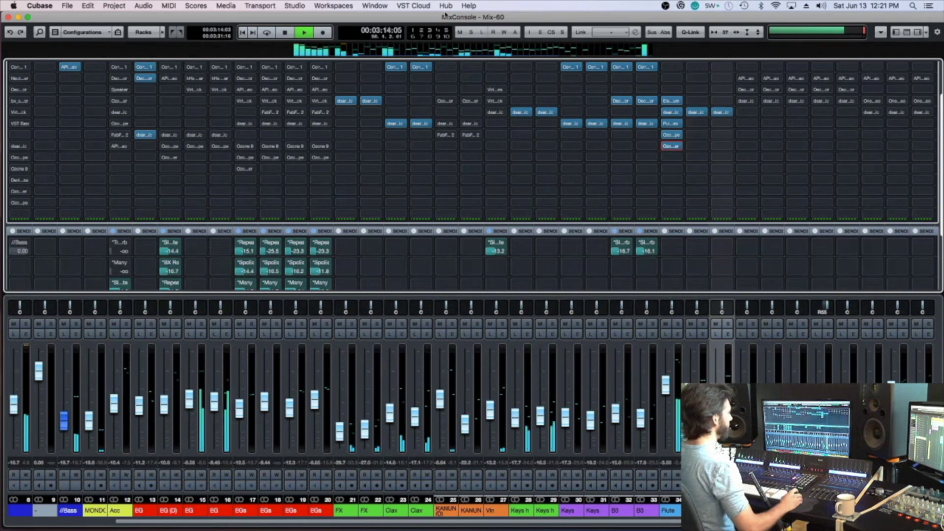
key(space)
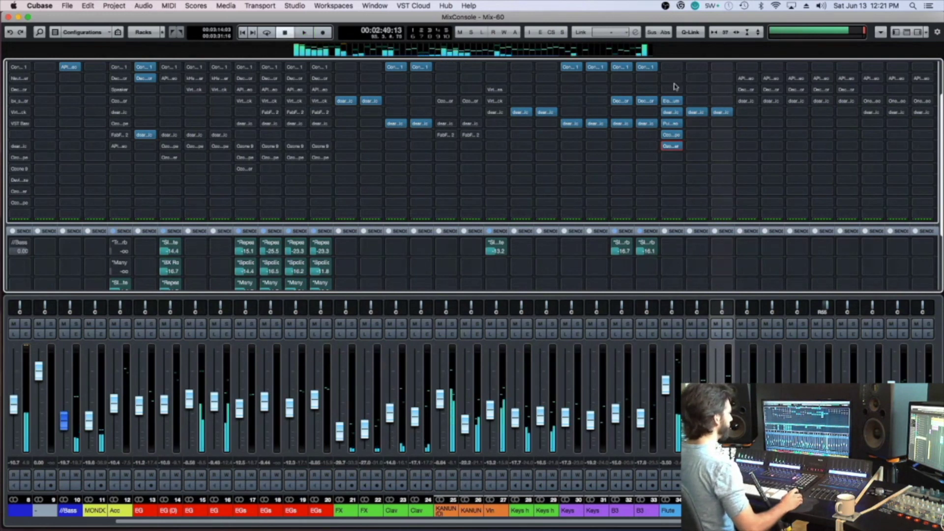
Step: Open dearVR music on both RM channels and move their sources farther outward and behind the listener during playback
click(723, 113)
click(724, 113)
key(space)
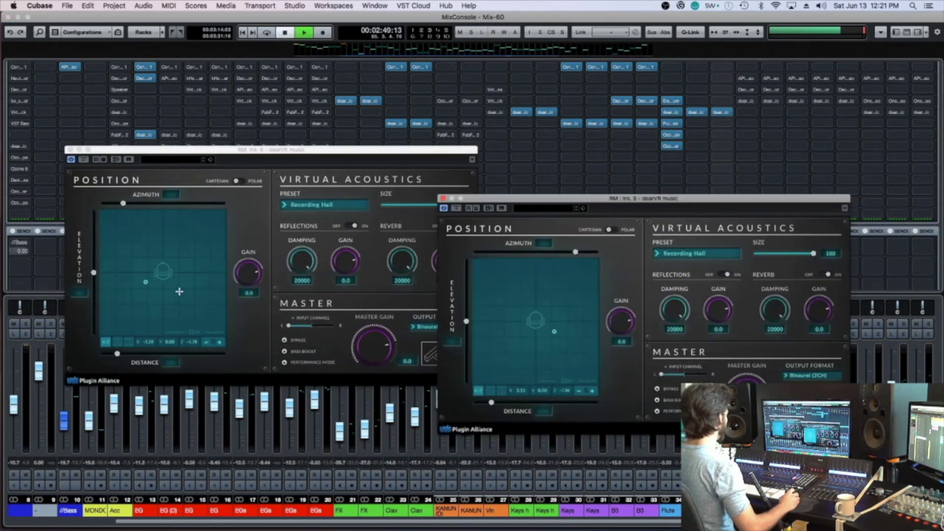
drag(146, 282, 136, 286)
drag(551, 334, 566, 337)
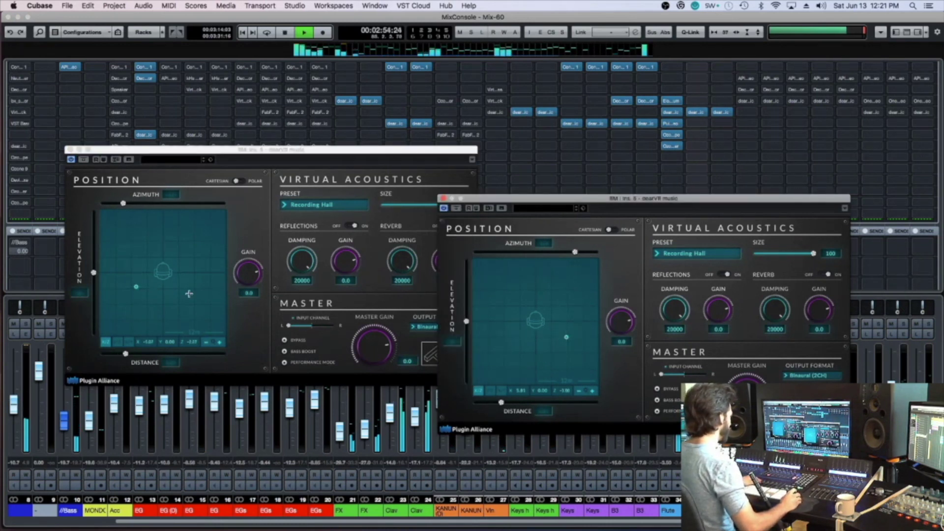
drag(133, 292, 132, 301)
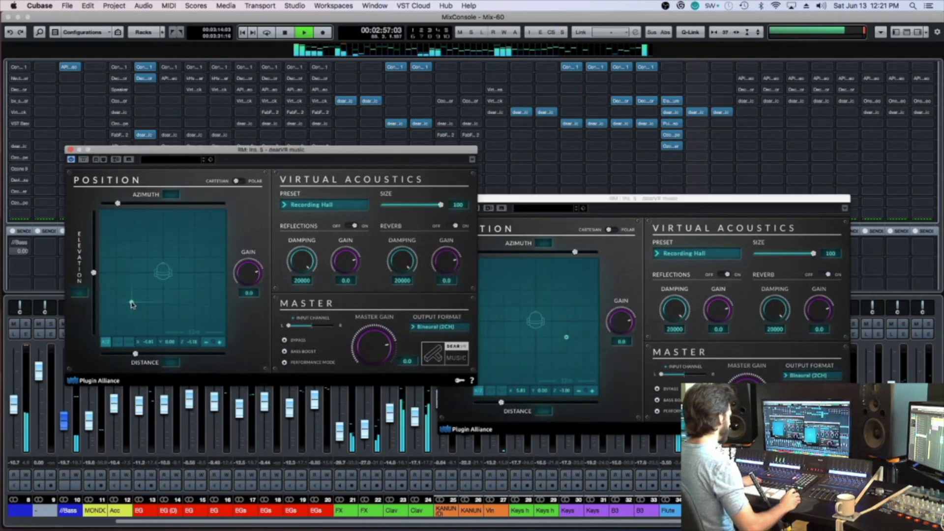
drag(566, 337, 568, 353)
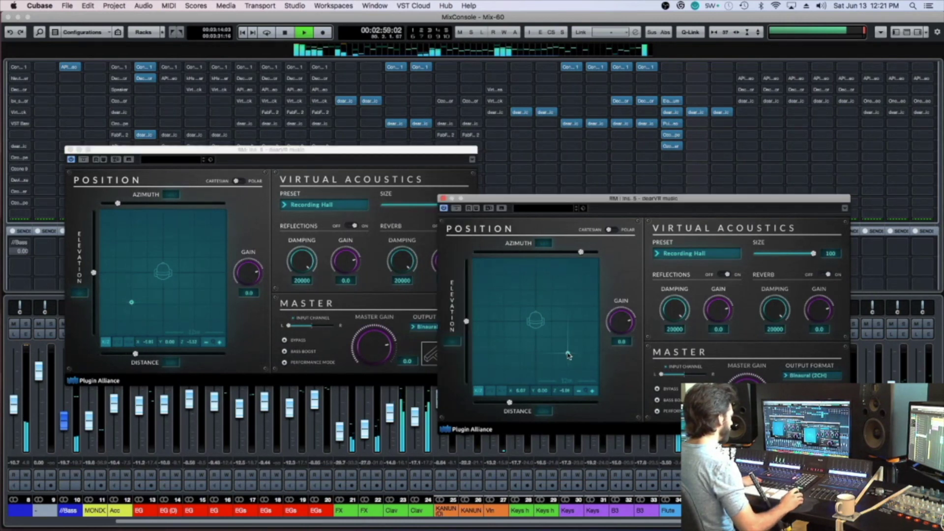
Step: Raise both RM sources above the listener in dearVR music's elevation view, close both windows, and stop playback
click(490, 391)
drag(504, 321, 505, 306)
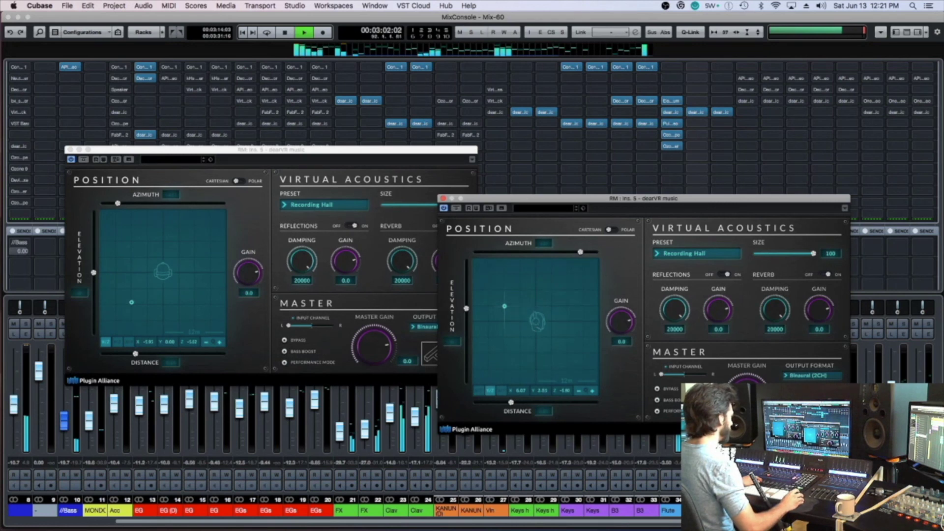
click(117, 342)
drag(132, 272, 131, 256)
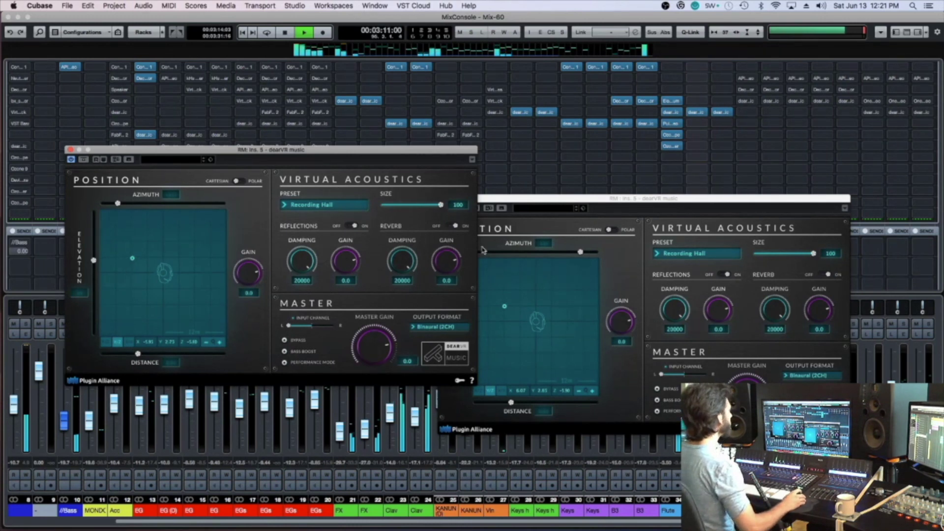
key(super+w)
key(super+w)
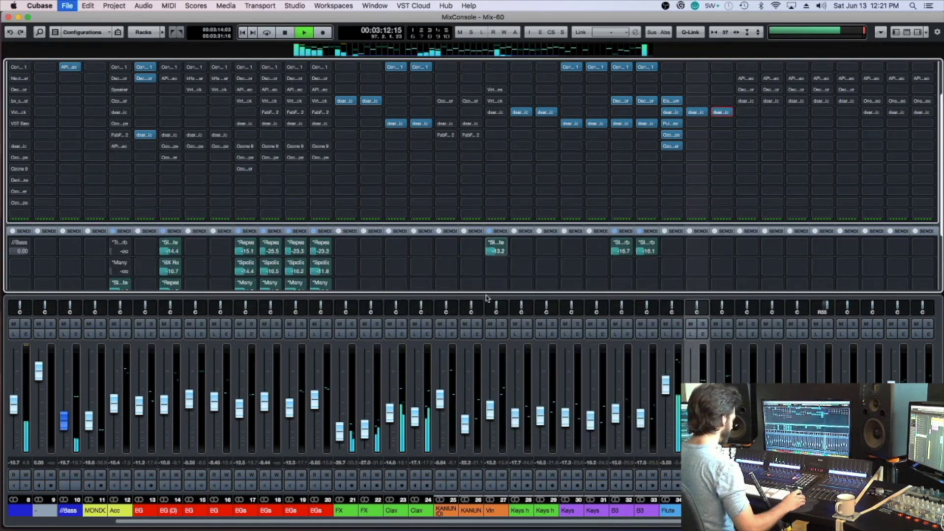
key(Right)
key(space)
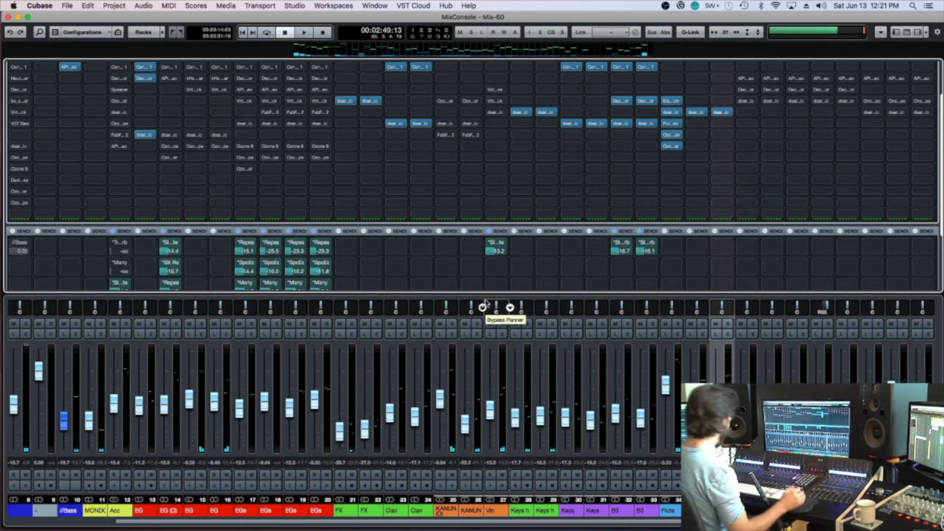
Step: Mute the main output in TotalMix FX, return to Cubase, and switch the Sonarworks calibration profile to AKG K612 Pro Average
key(super+Tab)
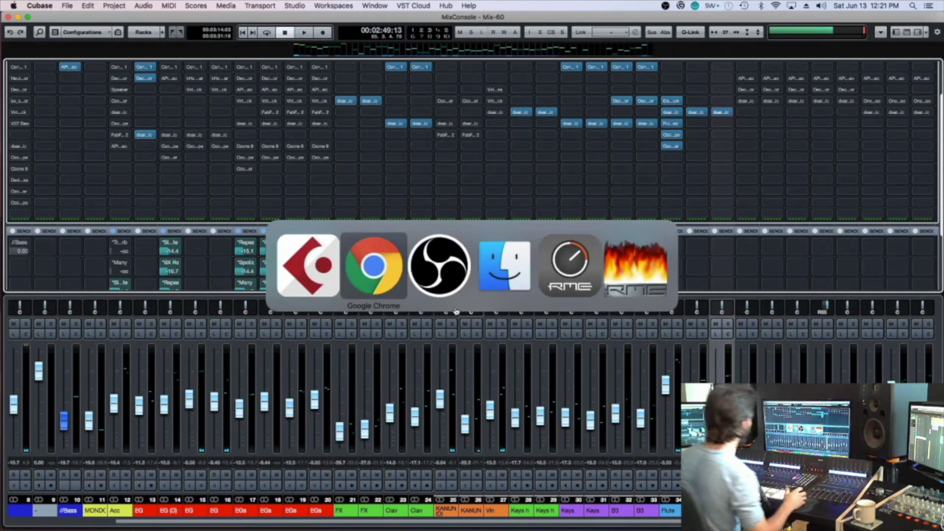
key(super+Tab)
key(super+Tab)
key(super+Tab)
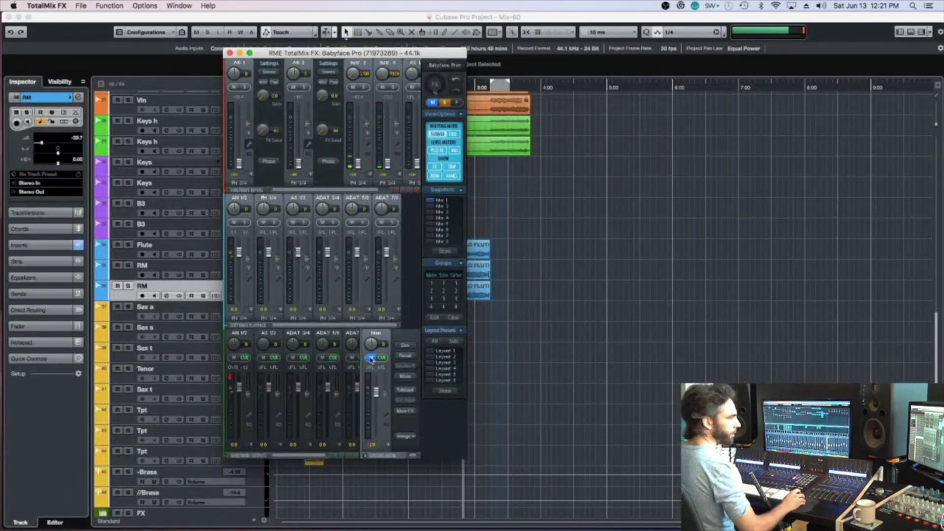
key(super+Tab)
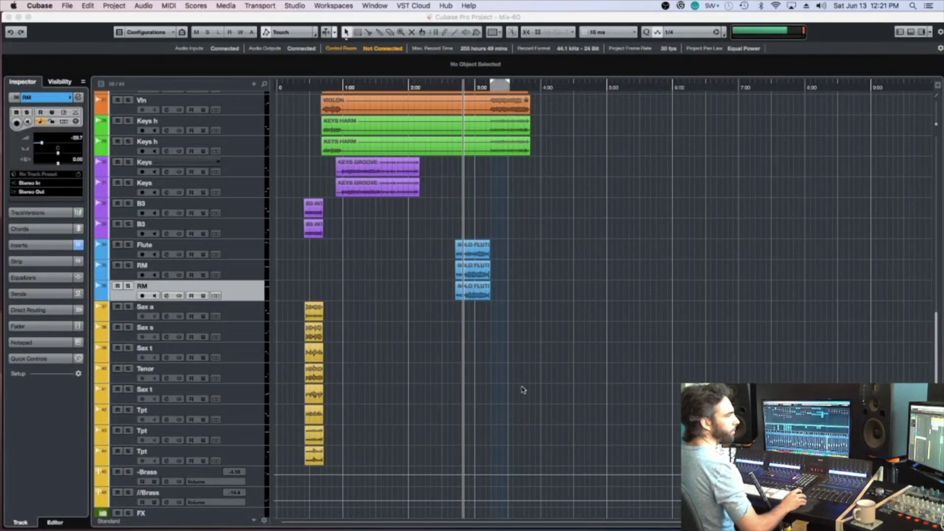
click(715, 6)
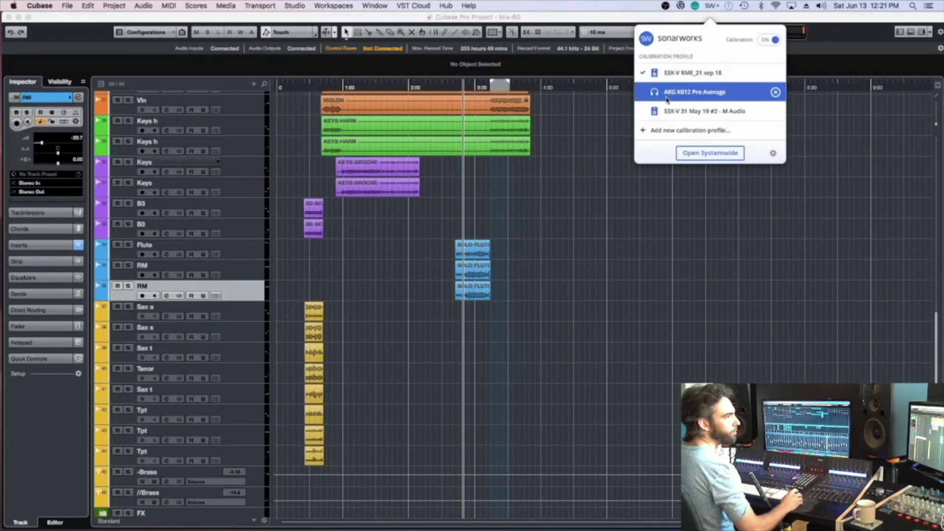
click(699, 93)
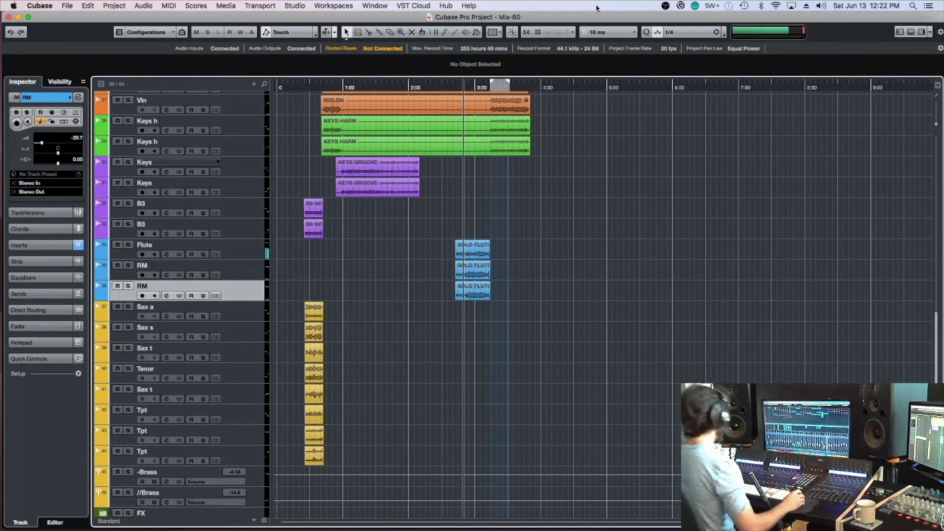
Step: Solo the Flute and both RM tracks, select the first RM track, and bring up the MixConsole
key(s)
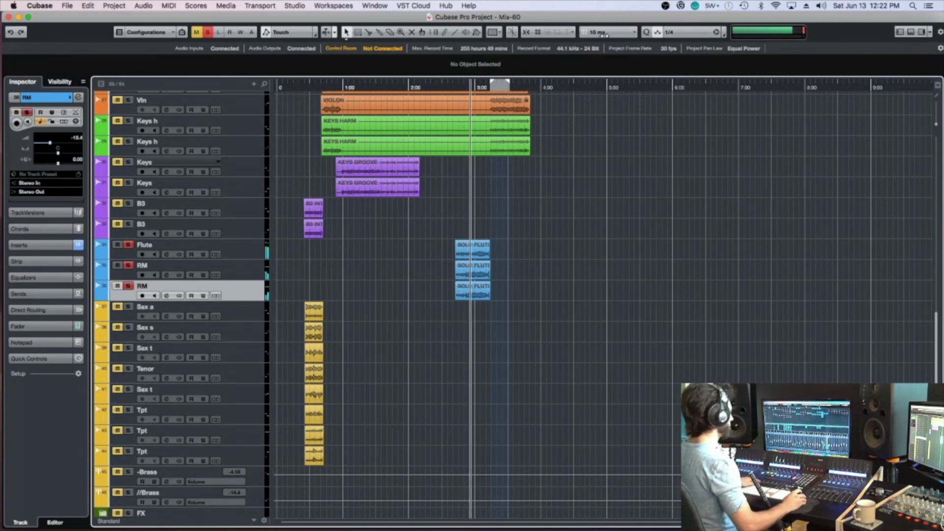
key(Up)
key(F3)
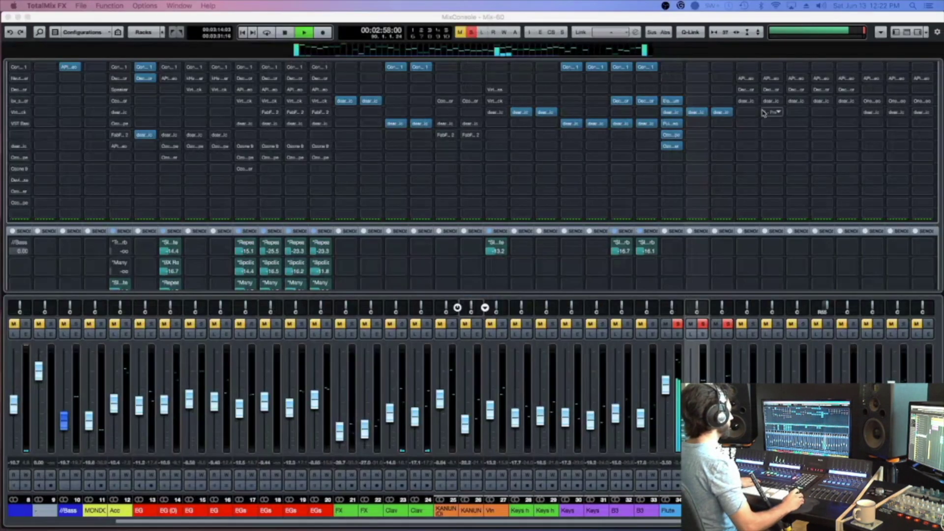
Step: Move the dearVR music sources of both RM channels closer to and lower beside the listener
click(694, 112)
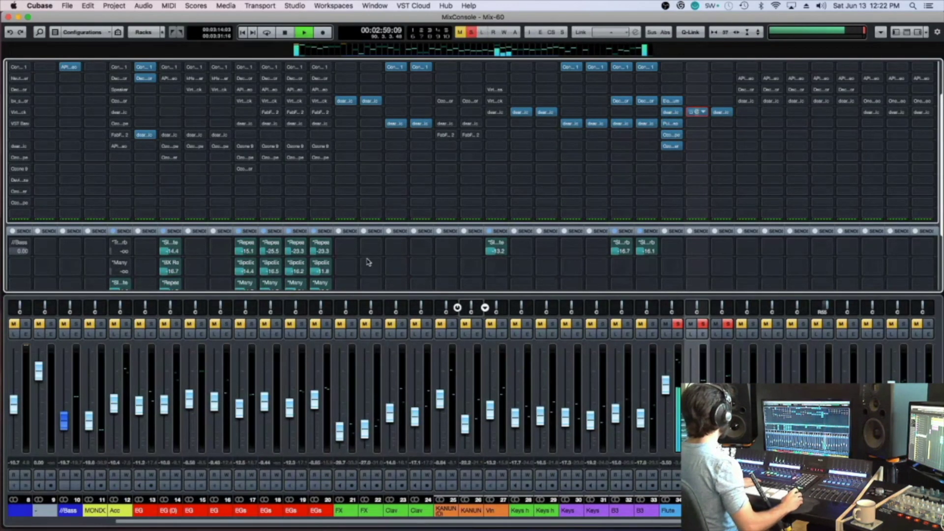
drag(133, 258, 143, 267)
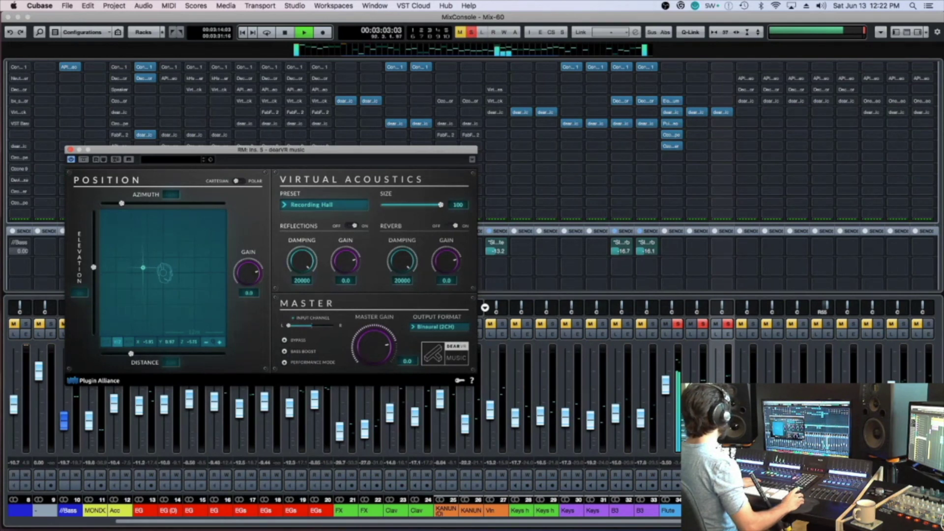
click(720, 111)
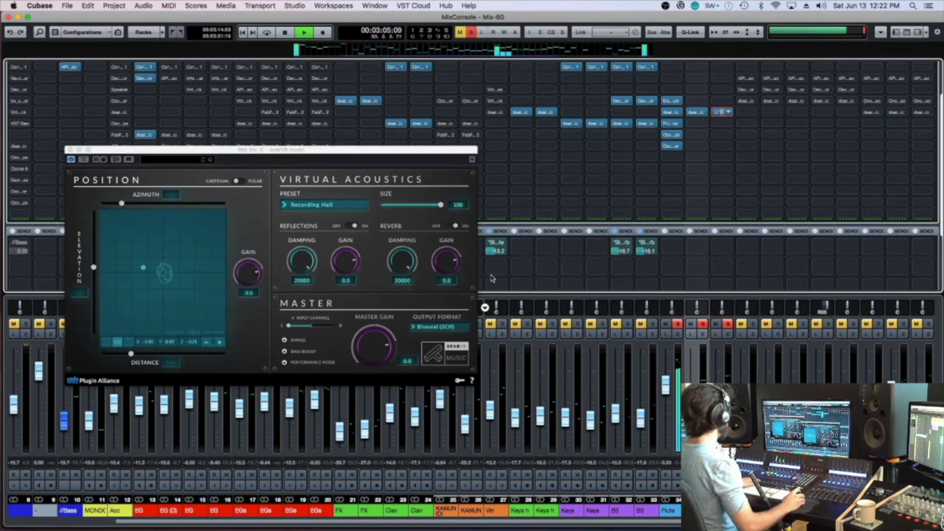
drag(504, 306, 515, 314)
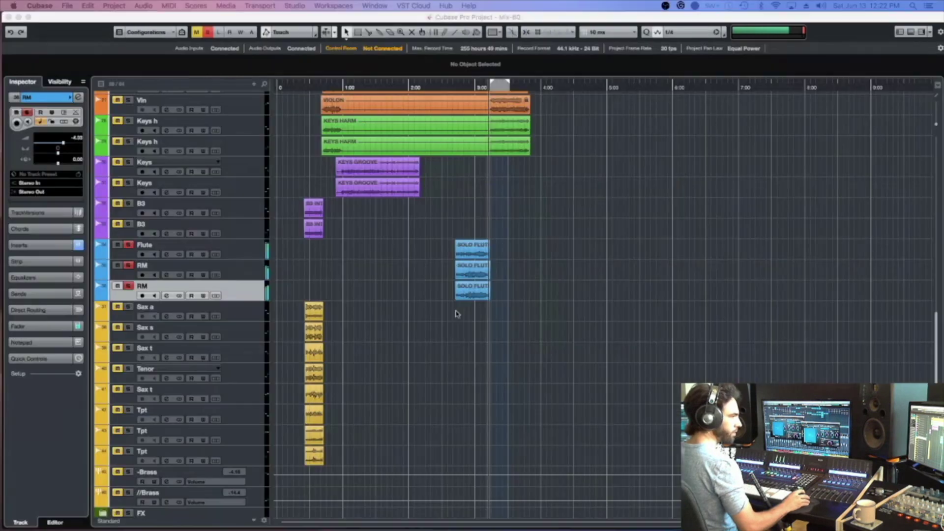
Step: Inspect the SOLO FLUTE MIC 2 clip on the second RM track in the project window
click(472, 294)
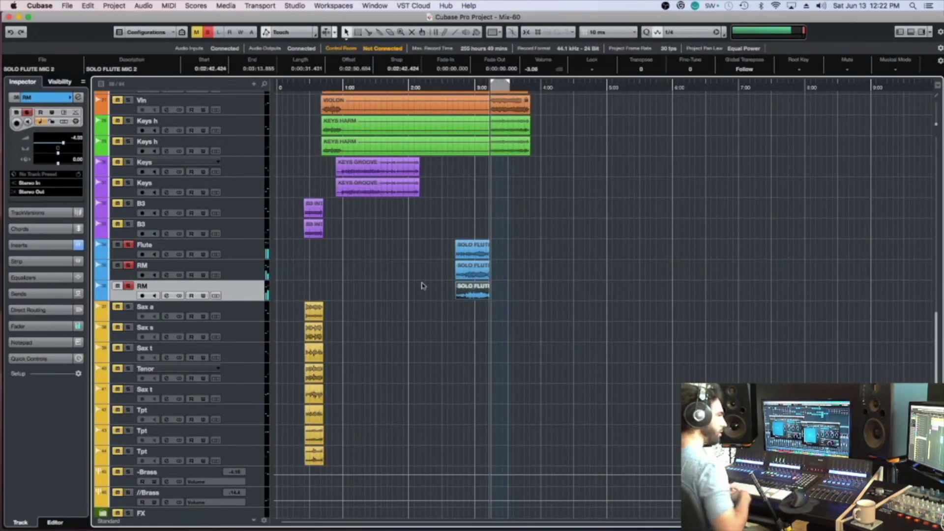
scroll(423, 286, down, 1)
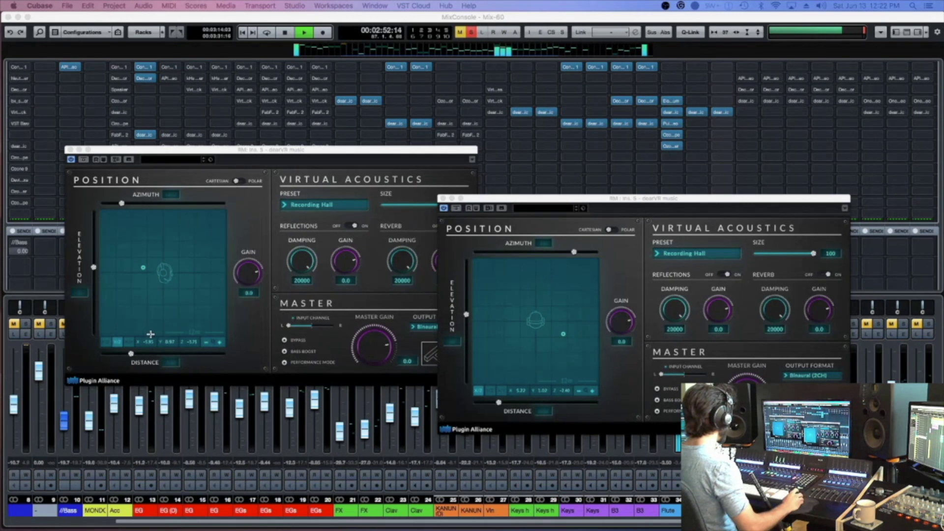
Step: Move the RM source on the listener's left closer in dearVR music, and turn off reflections and reverb for both RM channels
click(112, 345)
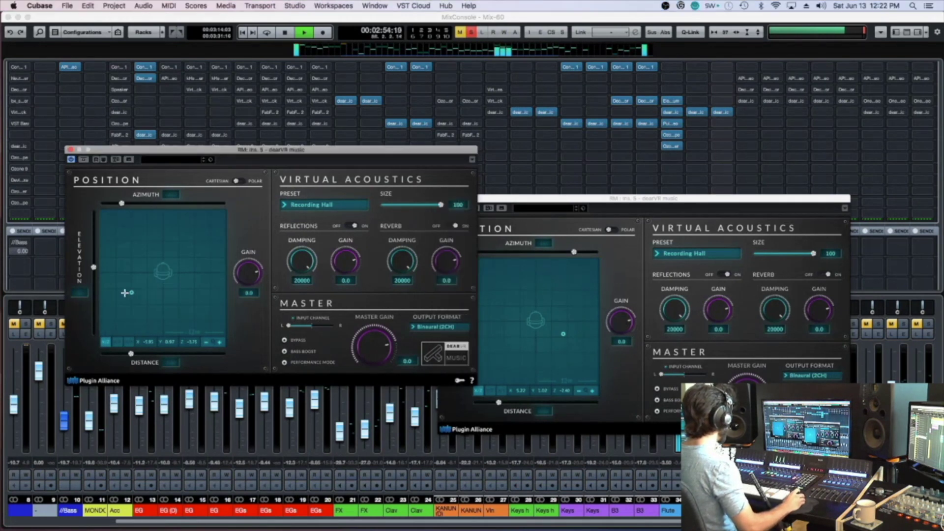
drag(129, 290, 136, 286)
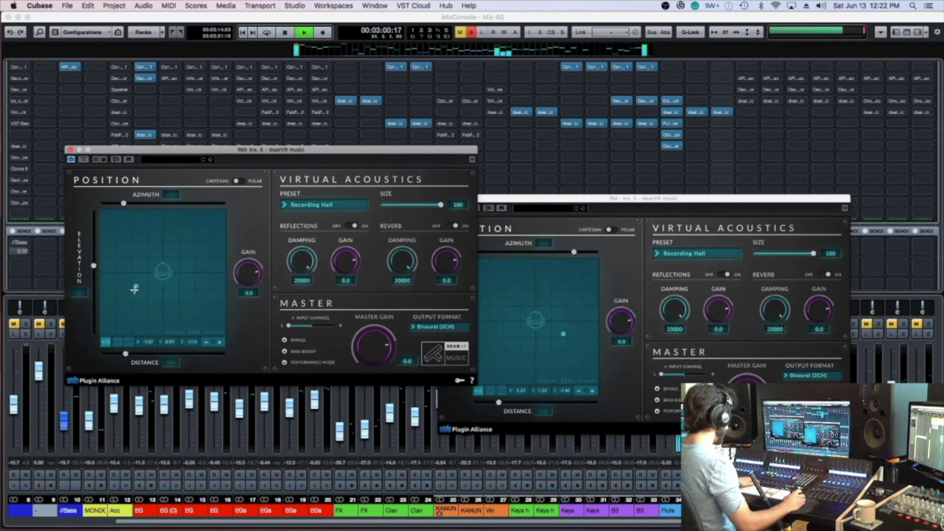
click(829, 277)
click(824, 275)
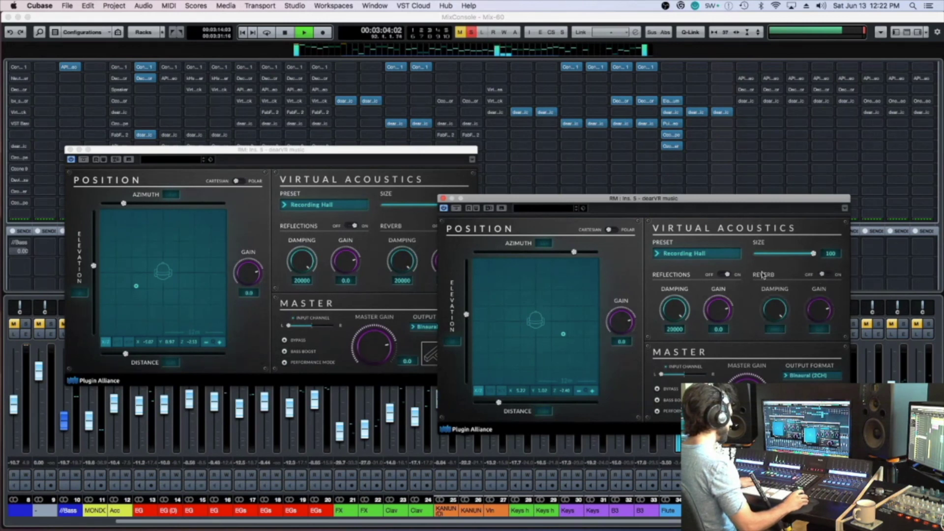
click(725, 275)
click(425, 242)
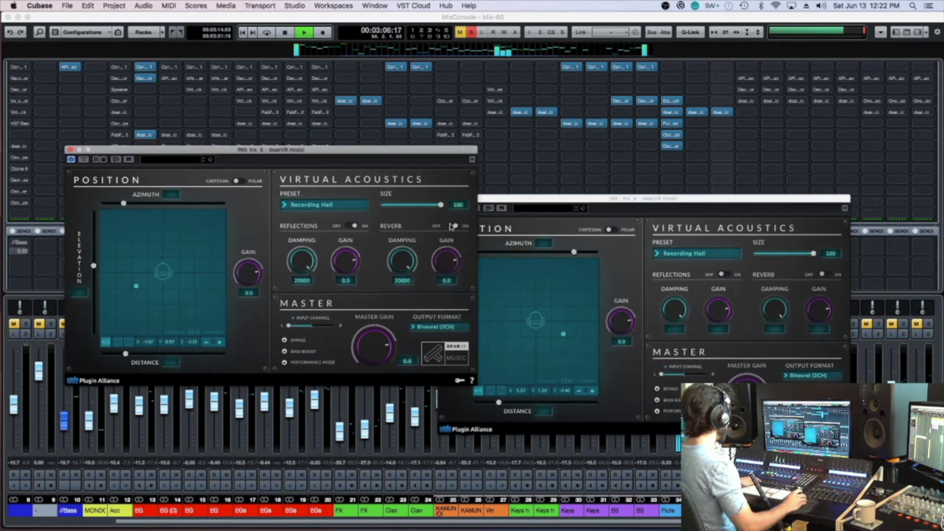
click(358, 226)
click(452, 227)
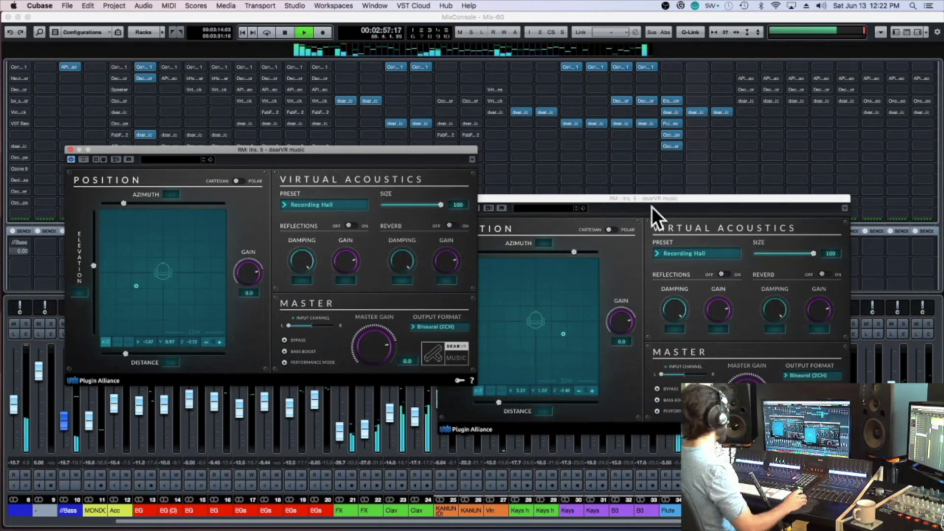
Step: Close the dearVR music windows of both RM channels and select the second RM channel
click(651, 225)
key(super+w)
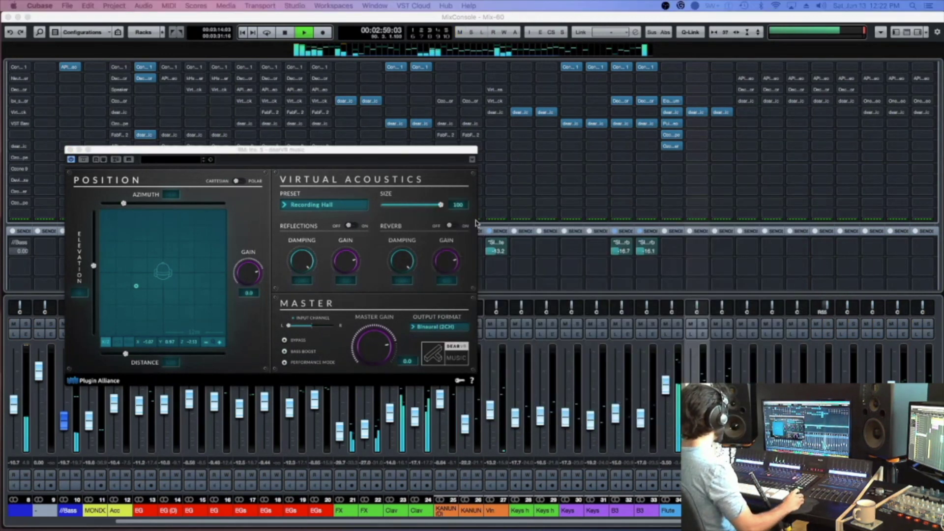
click(411, 221)
key(super+w)
key(Right)
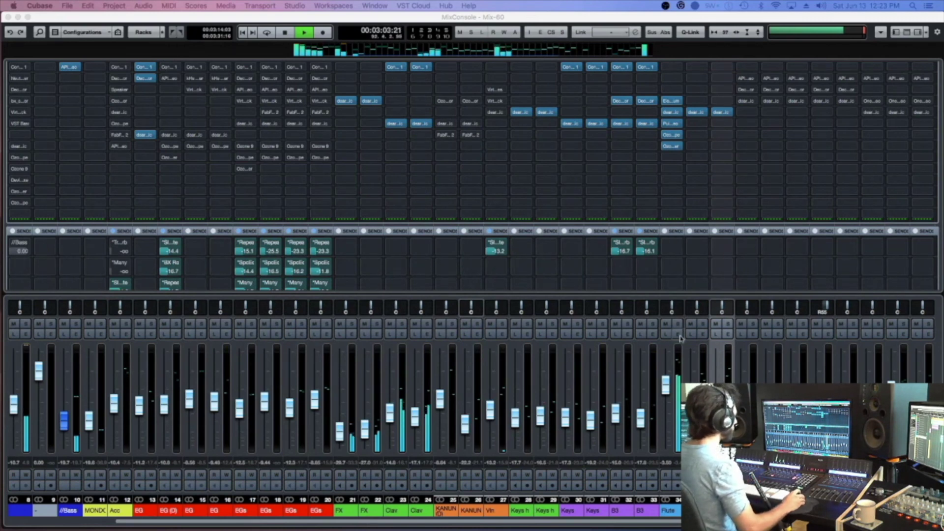
Step: Stop playback and add sends to Slate Plate, SpcEch and Repeater on the Flute channel, saving the project along the way
key(space)
click(678, 244)
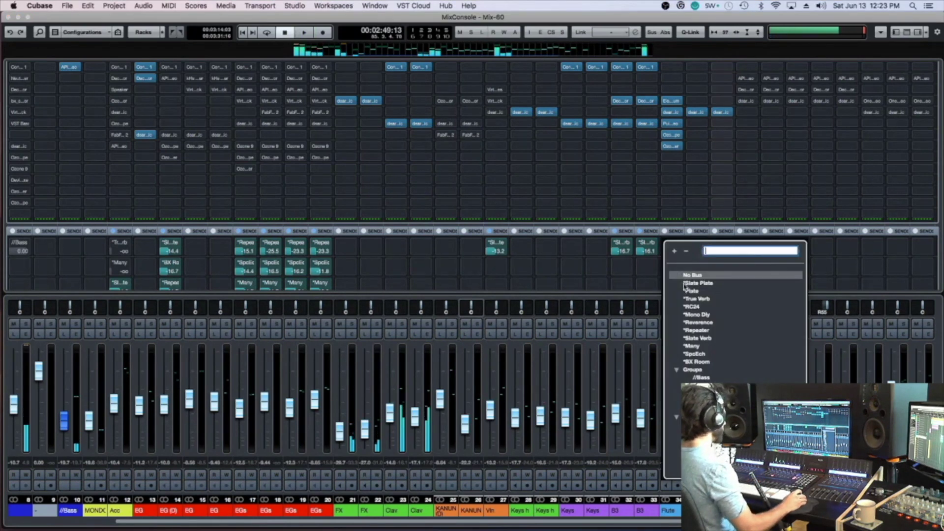
click(706, 284)
key(super+s)
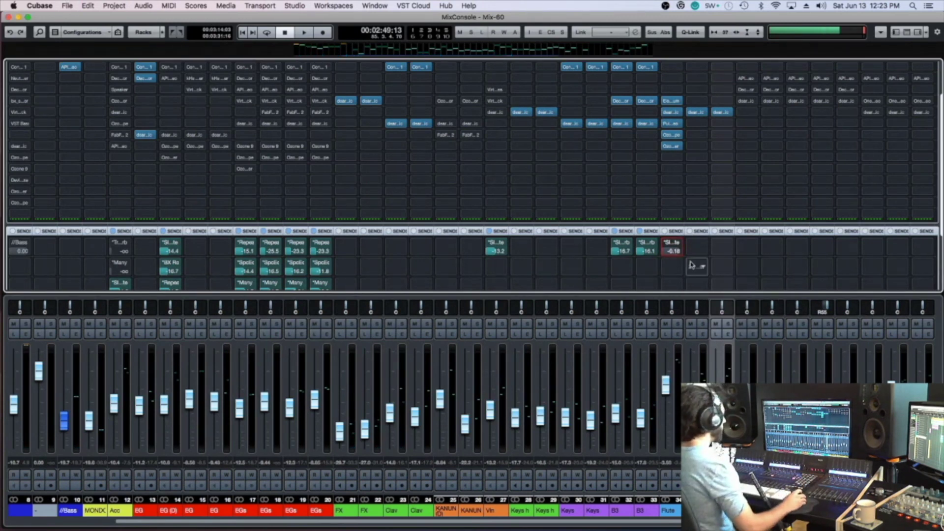
click(673, 267)
click(709, 374)
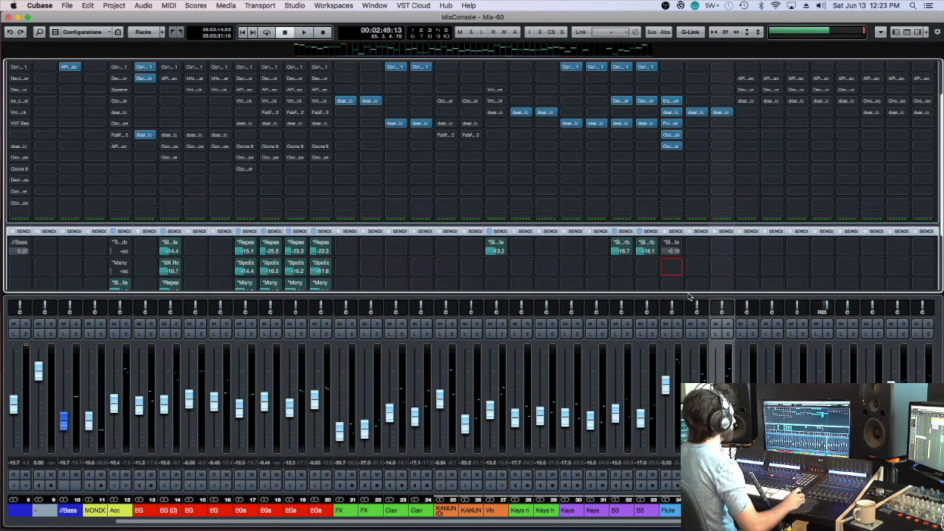
click(678, 287)
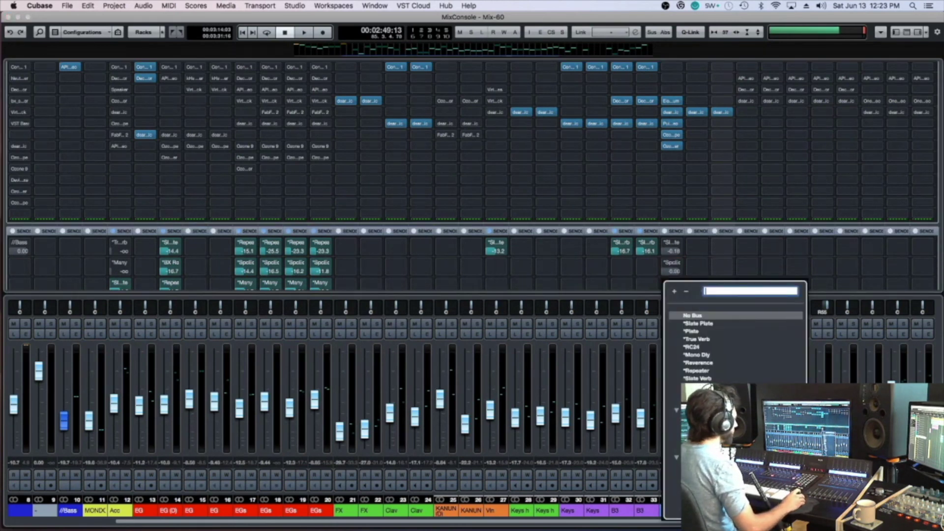
click(699, 370)
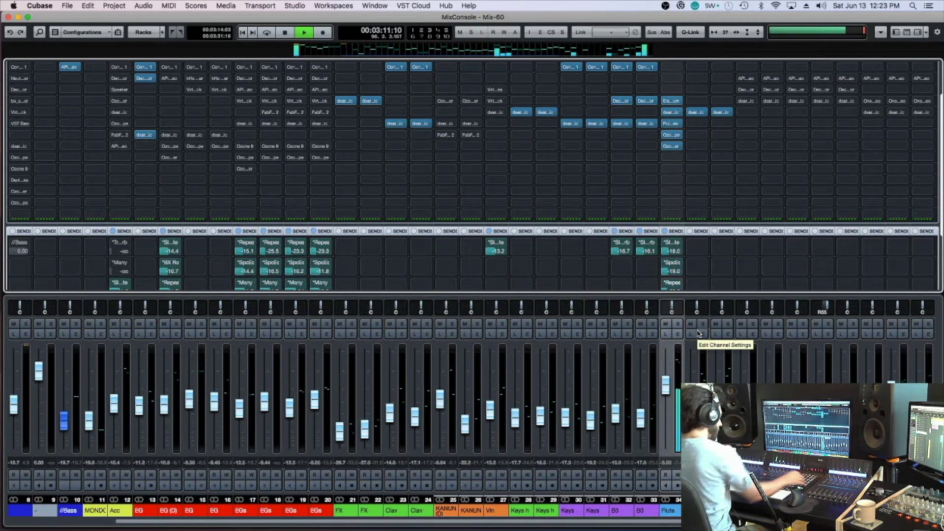
Step: Review the Flute and RM tracks in the project window during playback, lower the Flute to about -6 dB, and save the project
key(space)
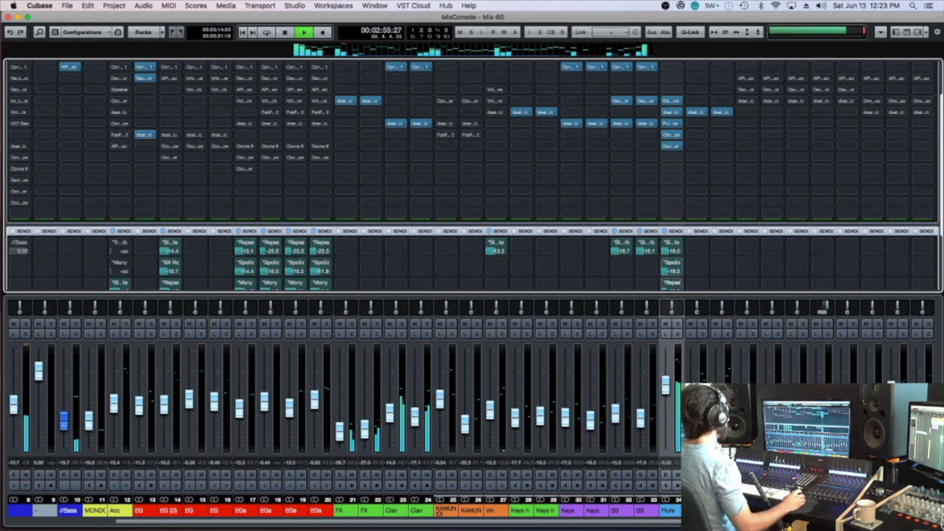
key(F3)
click(465, 390)
key(super+s)
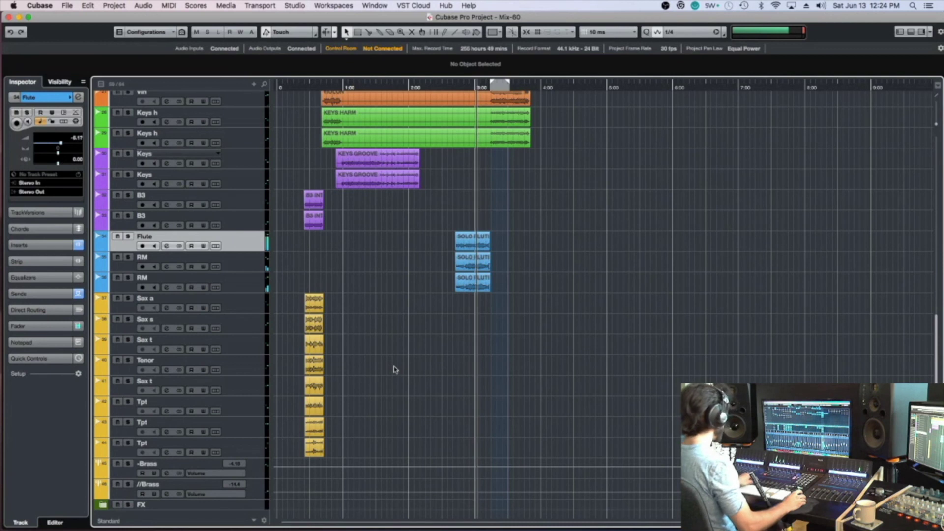
key(Down)
key(Down)
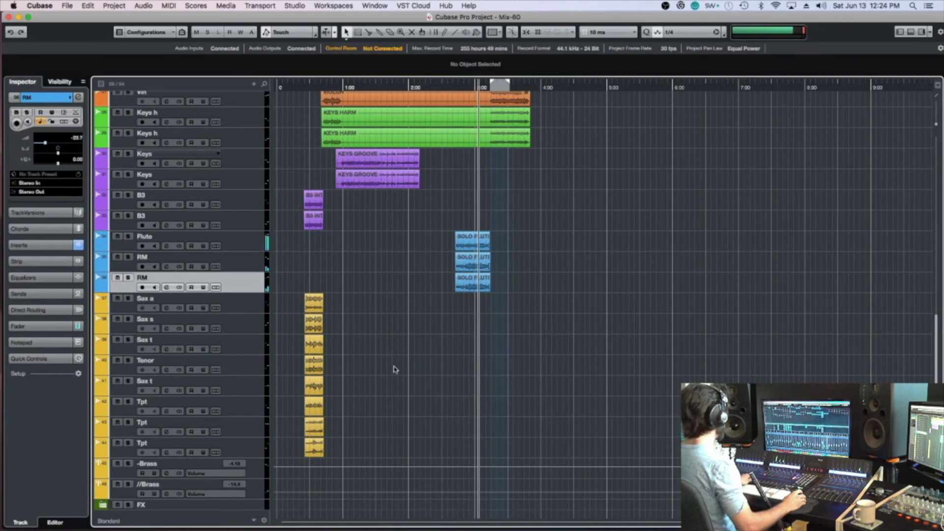
key(Up)
key(Up)
key(super+s)
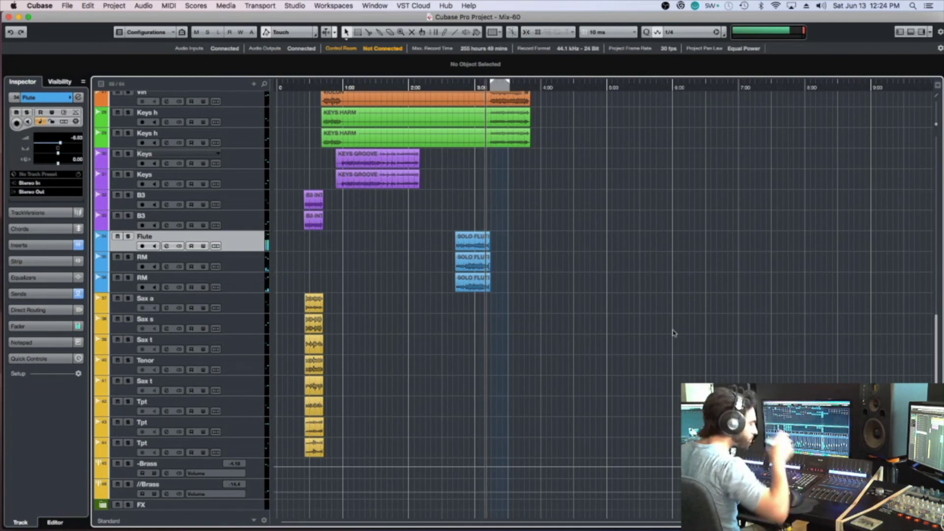
key(super+s)
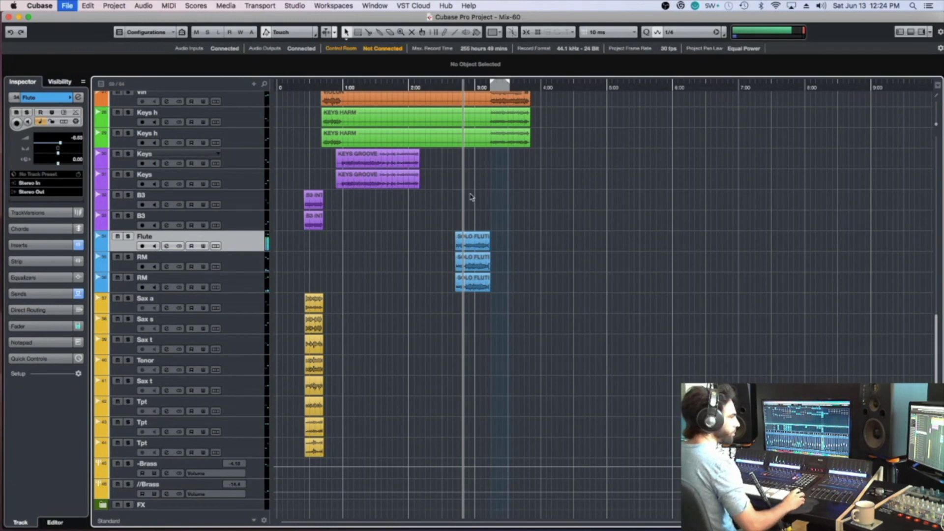
Step: Play from about 2:24 with the first Bongo channel soloed in the MixConsole, and save the project as new version Mix-61
scroll(472, 198, up, 10)
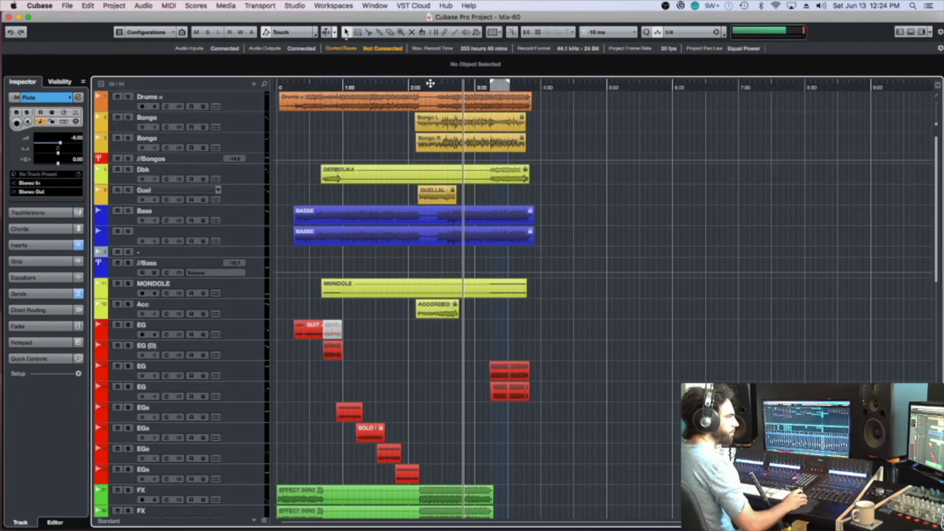
key(F3)
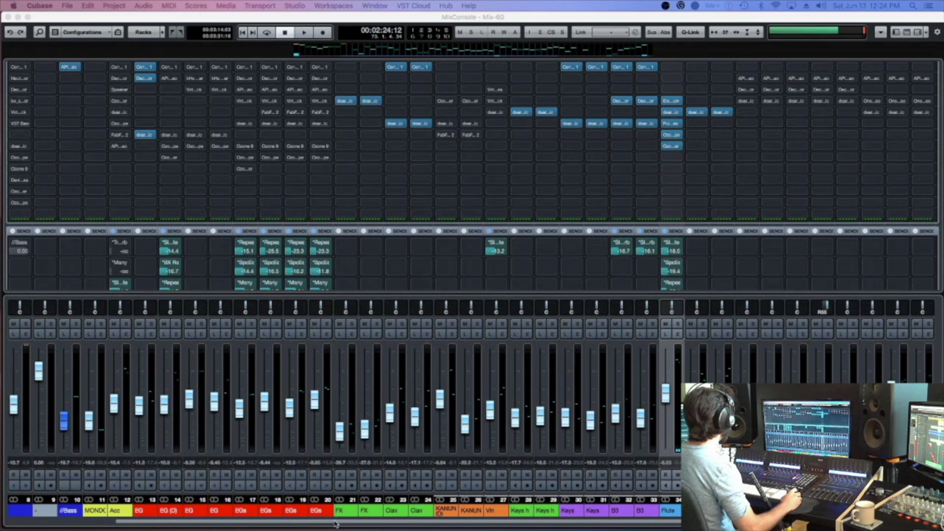
drag(335, 523, 170, 516)
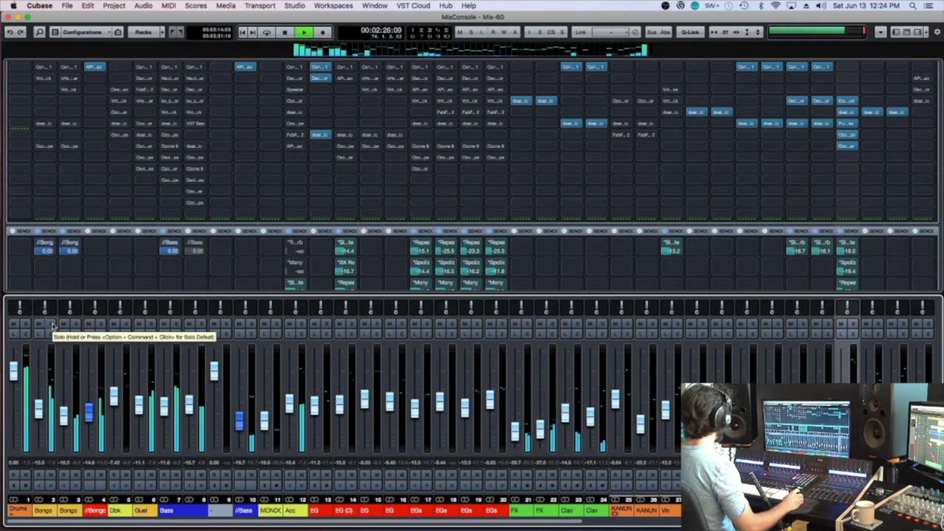
click(51, 324)
key(super+alt+s)
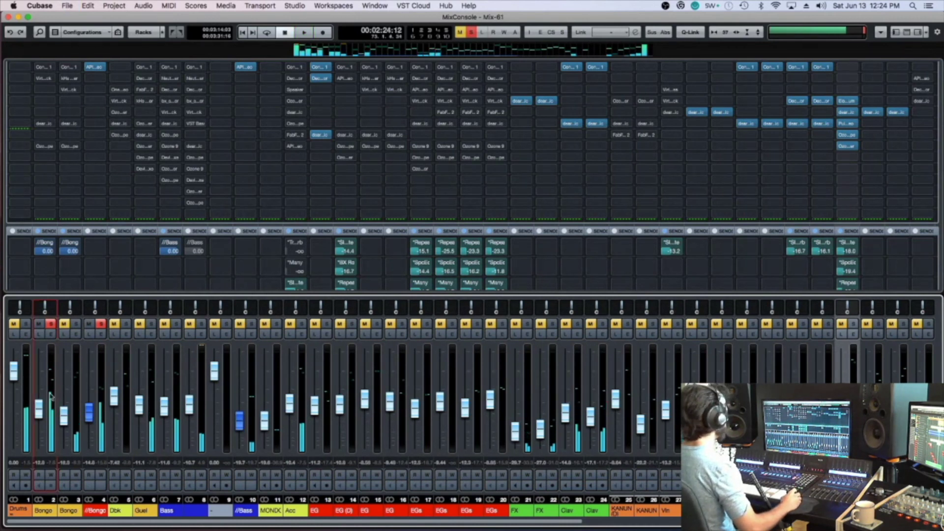
Step: Freeze the Flute track in the project window and check its inserts in the MixConsole
key(F3)
scroll(266, 355, down, 10)
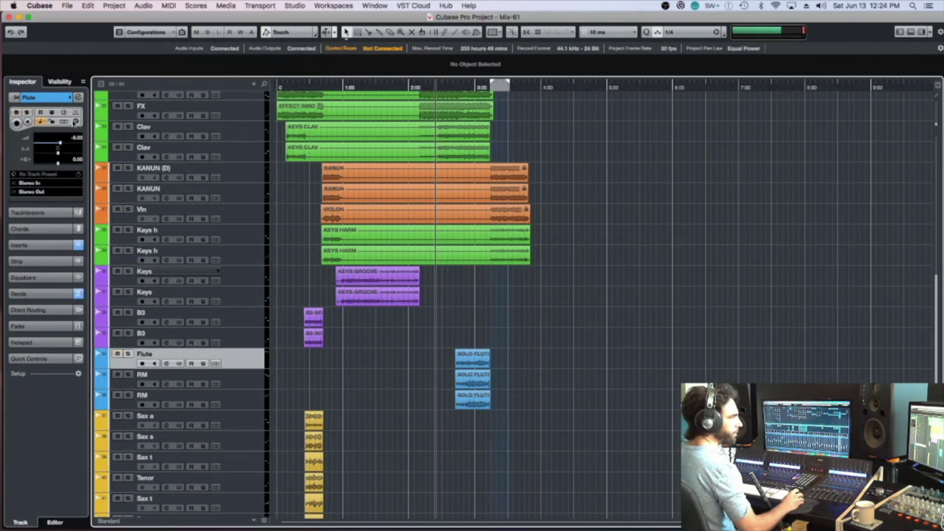
click(75, 121)
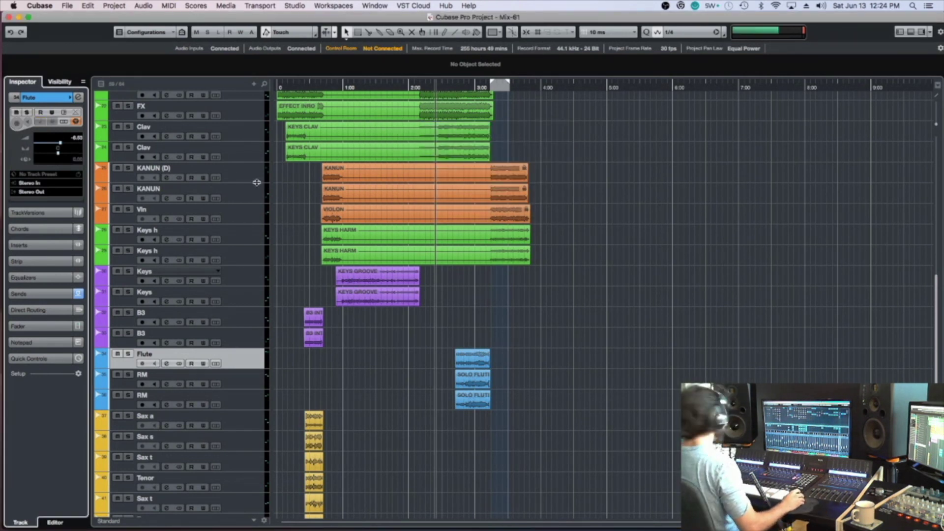
scroll(419, 261, up, 5)
scroll(418, 267, up, 15)
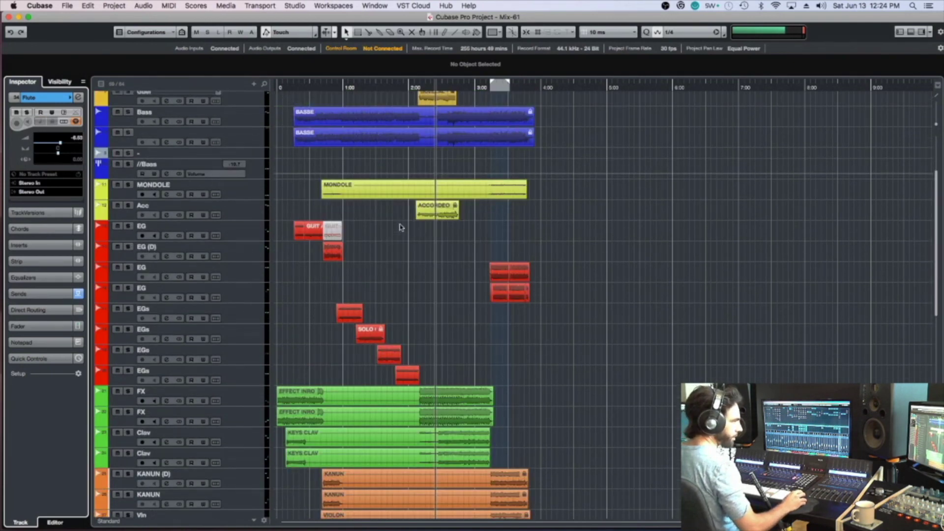
key(F3)
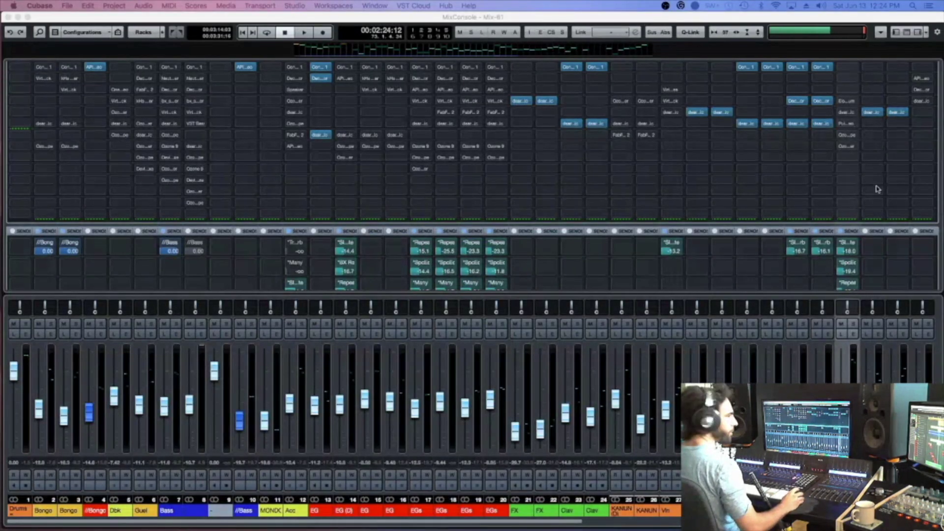
Step: Unfreeze the first Bongo track in the project window so its inserts can be edited
key(F3)
click(251, 123)
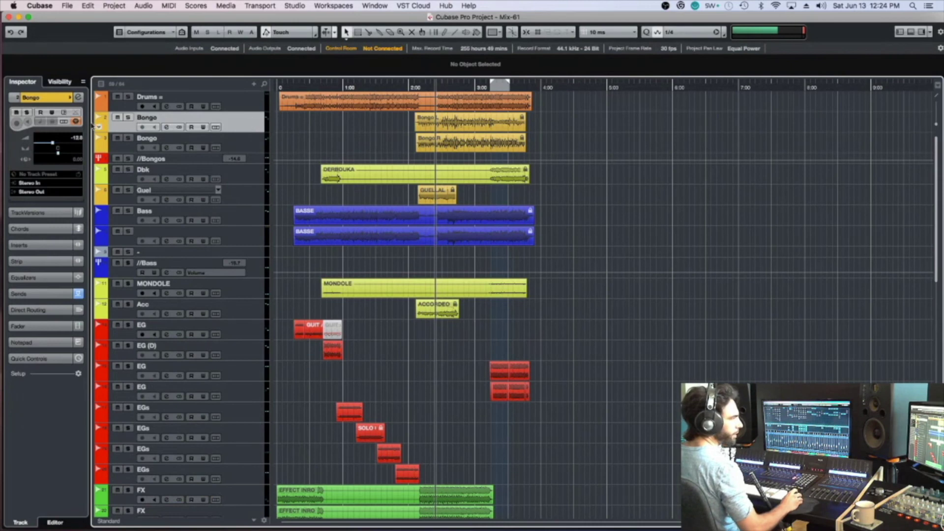
click(77, 122)
key(Return)
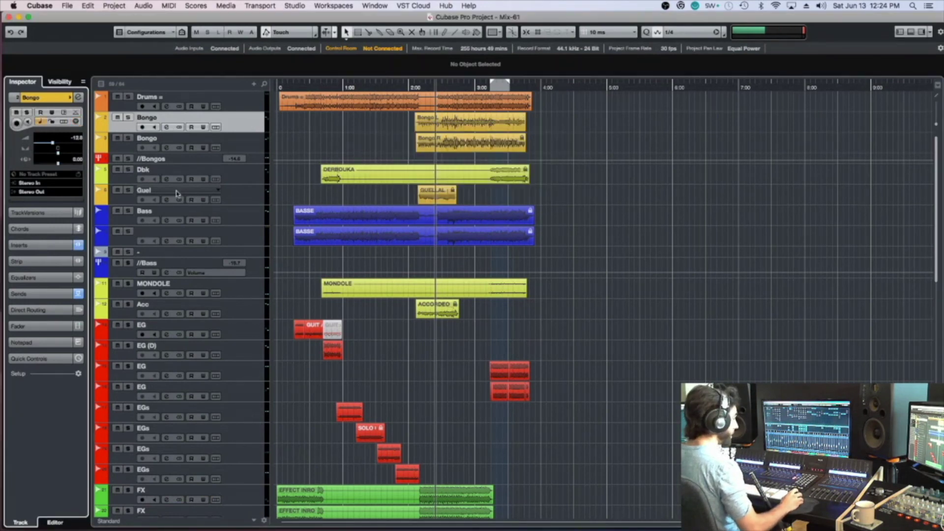
Step: Move the track named "-" up between the second Bongo track and the //Bongos group, and show the MixConsole's insert racks
key(F3)
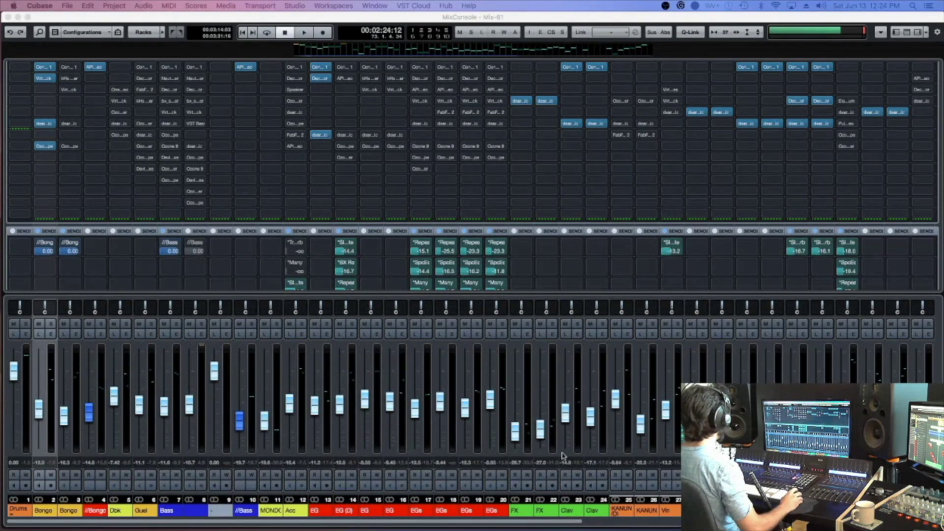
key(F3)
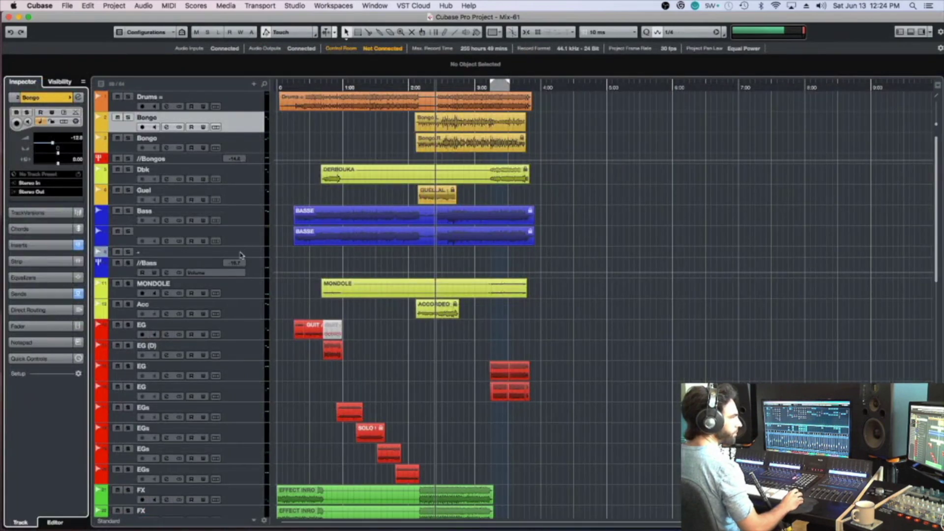
click(240, 254)
key(F3)
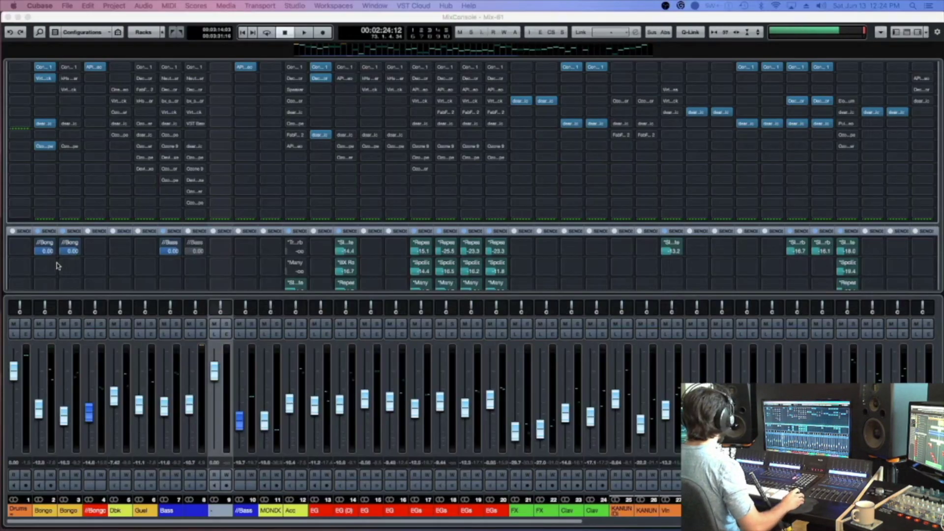
scroll(99, 216, up, 3)
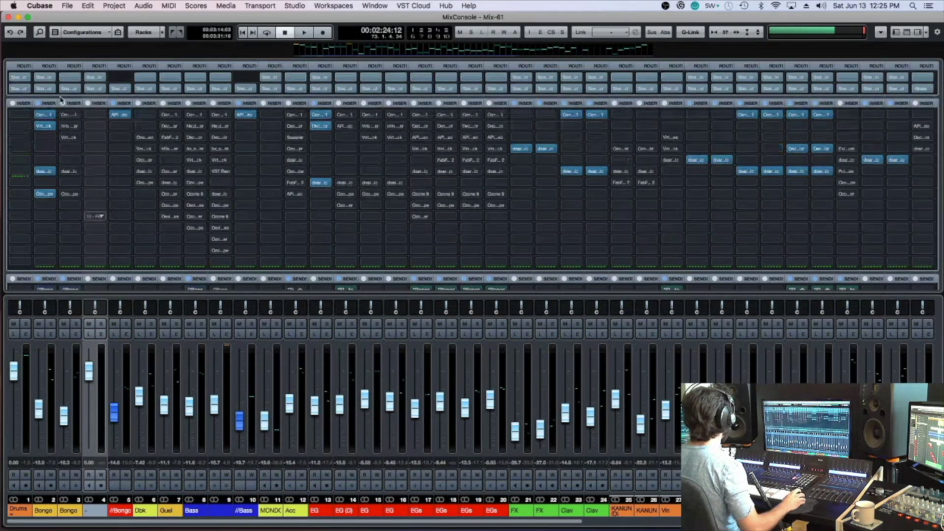
Step: Reposition the first Bongo's dearVR music source near the listener, checking it soloed and in the full mix, and save the project
mouse_move(39, 102)
mouse_down()
mouse_move(97, 123)
mouse_move(90, 103)
mouse_move(42, 112)
mouse_up()
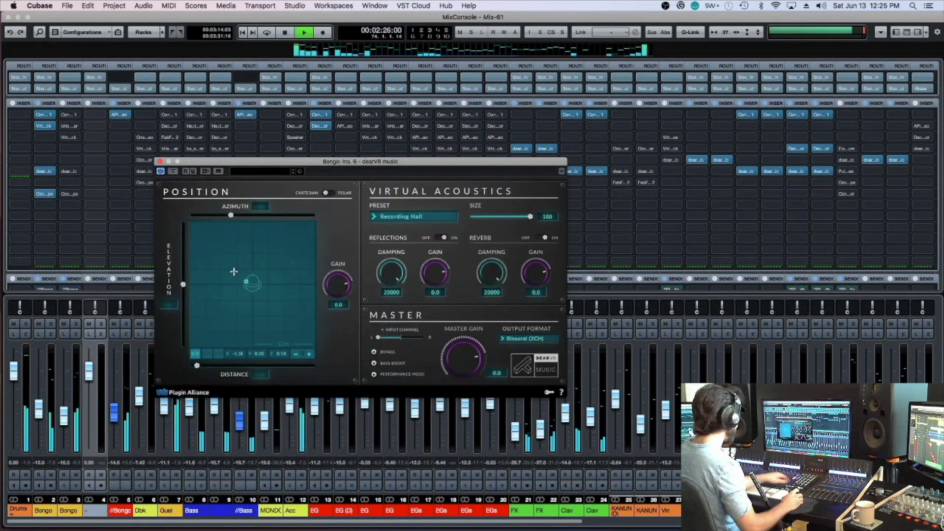
key(s)
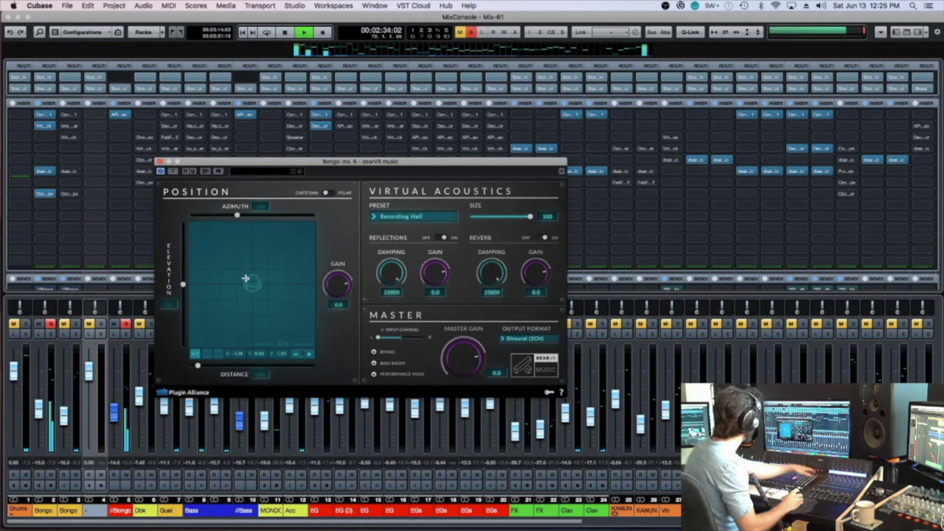
key(s)
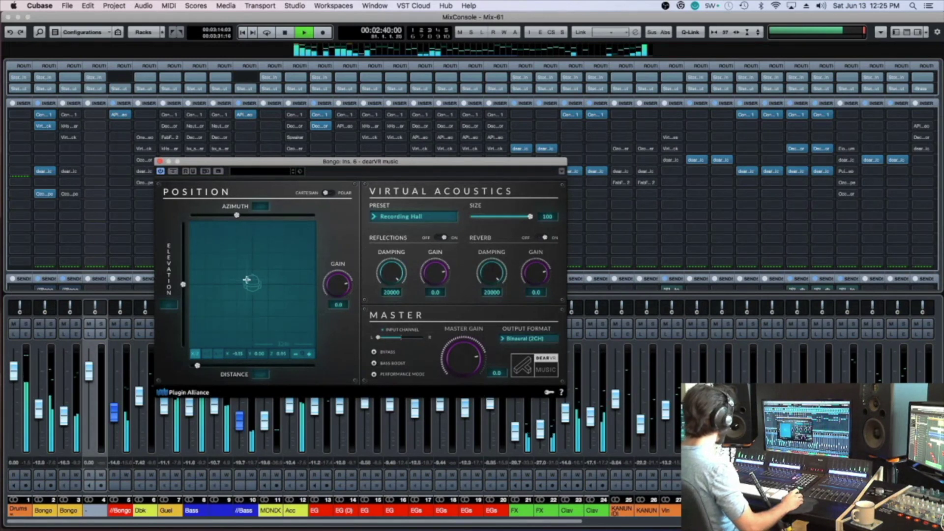
key(super+w)
key(super+s)
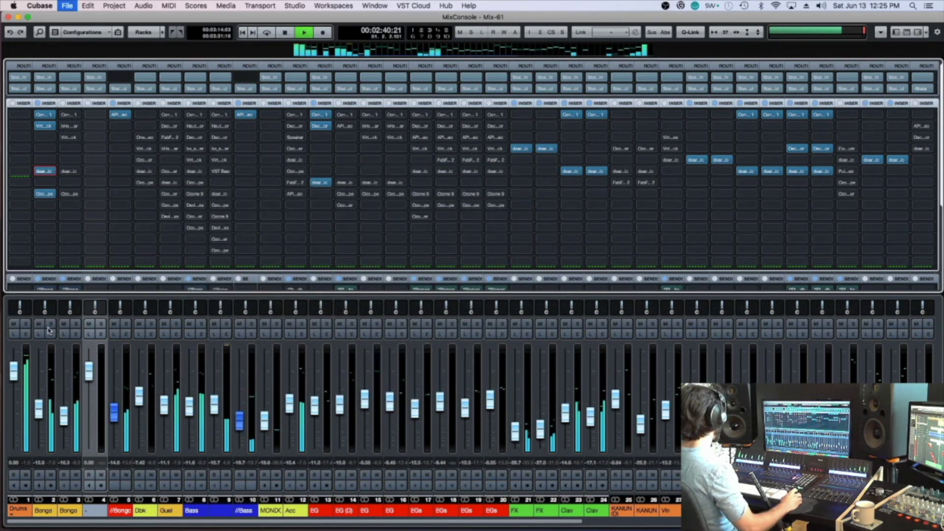
Step: Add the FG-N equalizer module beside Revival in the first Bongo's Virtual Mix Rack, keeping the channel soloed
click(43, 126)
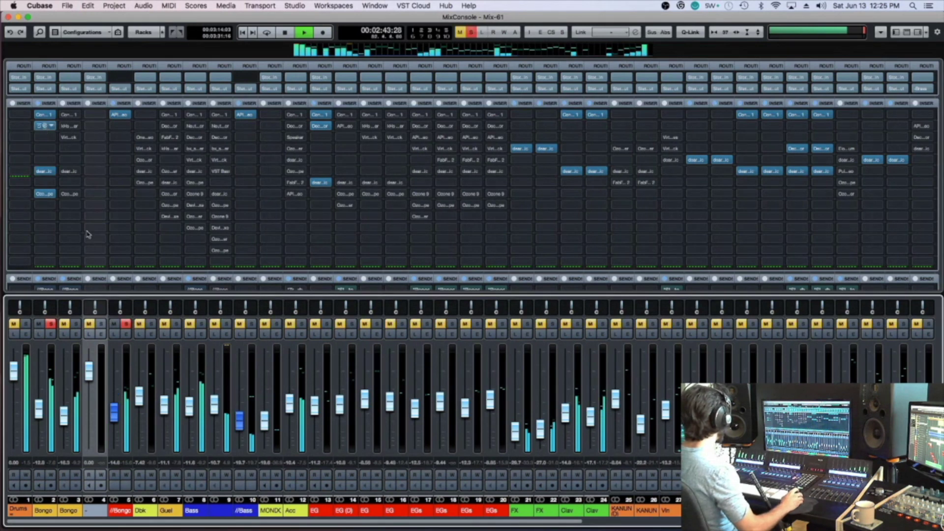
scroll(266, 302, down, 10)
scroll(269, 302, down, 5)
key(space)
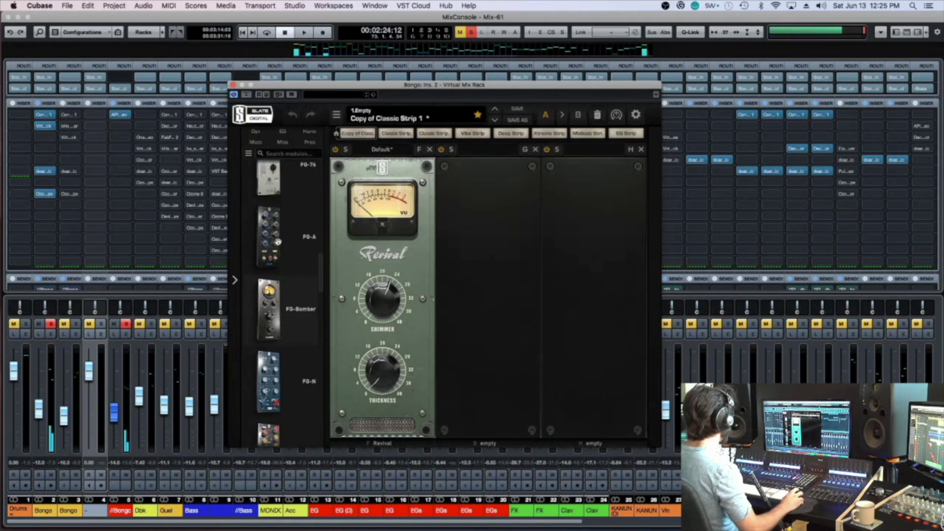
drag(265, 376, 450, 356)
Step: Set the gain of the FG-N's upper mid band to about +2.43 dB, comparing soloed and in the full mix, and close the rack
key(space)
drag(521, 253, 519, 236)
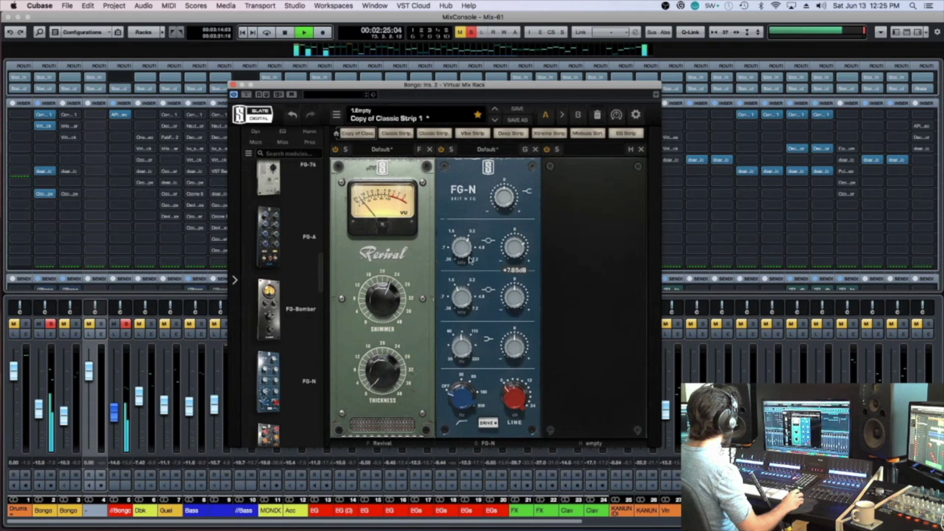
drag(467, 256, 469, 247)
drag(532, 247, 524, 261)
key(s)
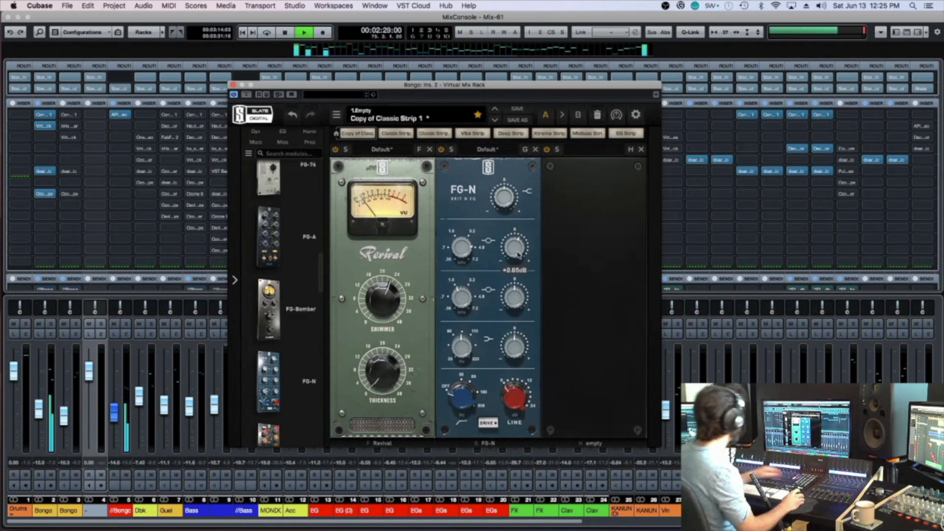
drag(518, 254, 516, 255)
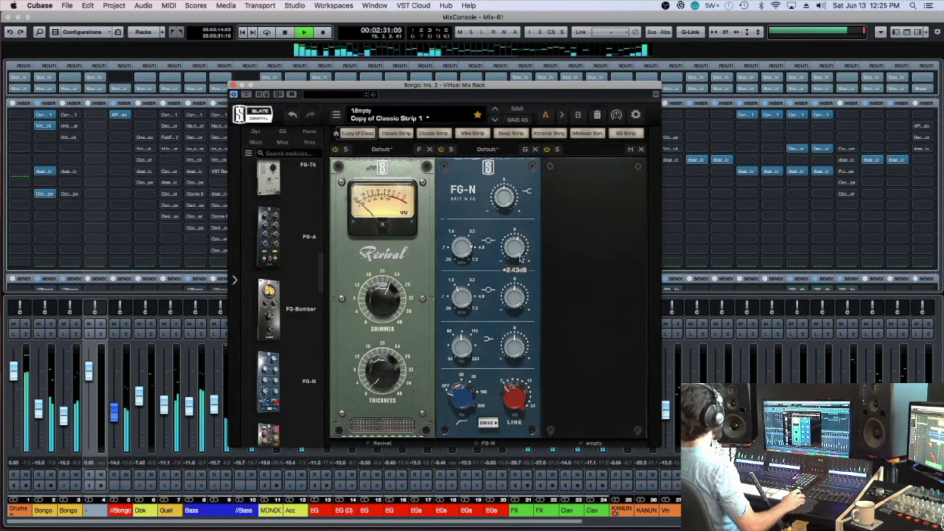
key(space)
key(super+w)
Step: Solo the first Bongo and load the Ozone 9 Equalizer into its third insert slot
click(51, 326)
click(47, 140)
text(equ)
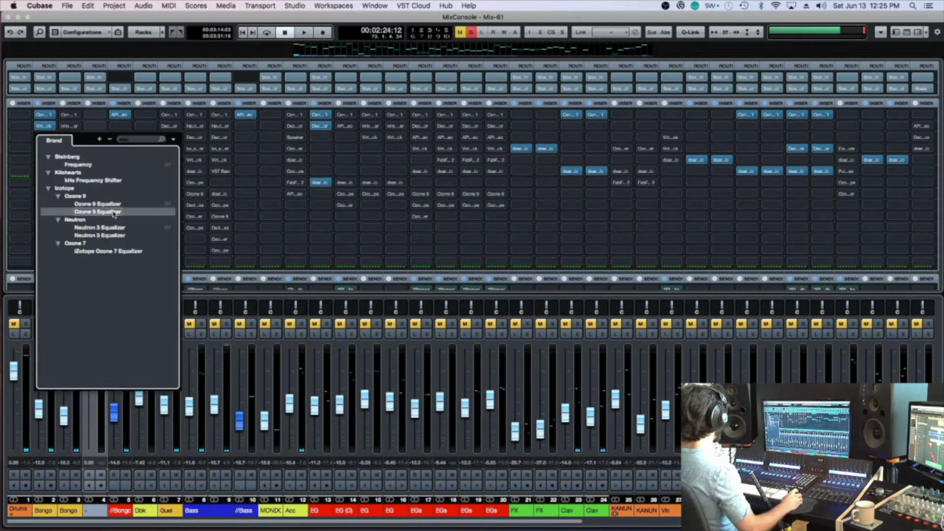
click(111, 212)
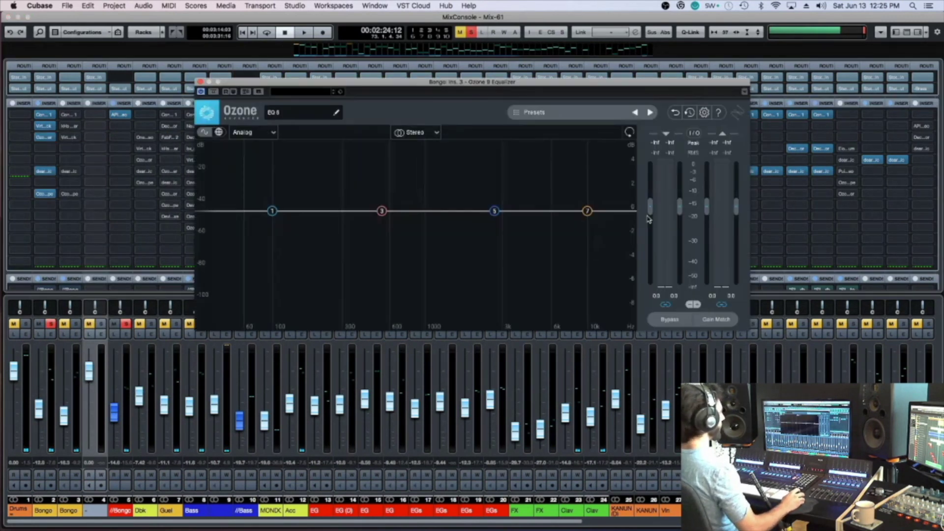
Step: Sweep the playing Bongo for resonances and set equalizer band 3 to a bell cut of about -2.4 dB at 614 Hz, Q 3.6
key(space)
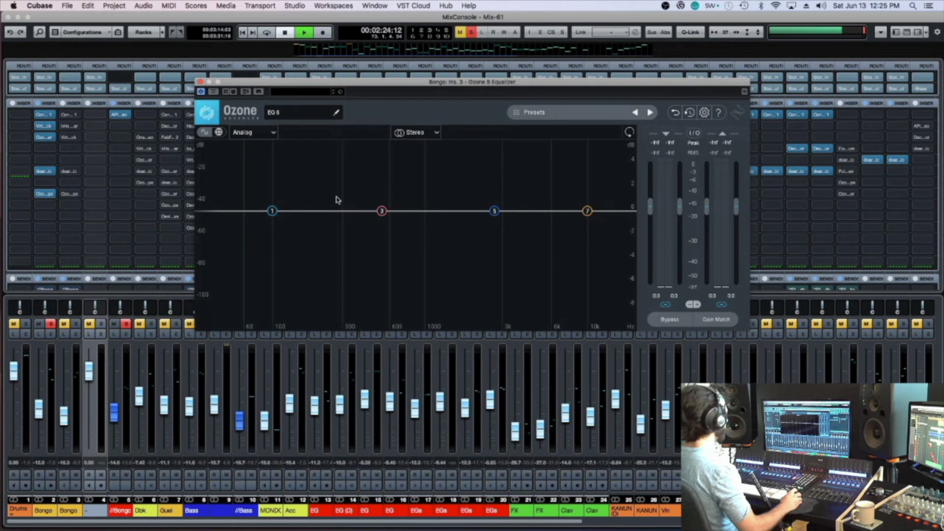
drag(376, 184, 407, 167)
drag(382, 211, 426, 228)
scroll(426, 228, up, 10)
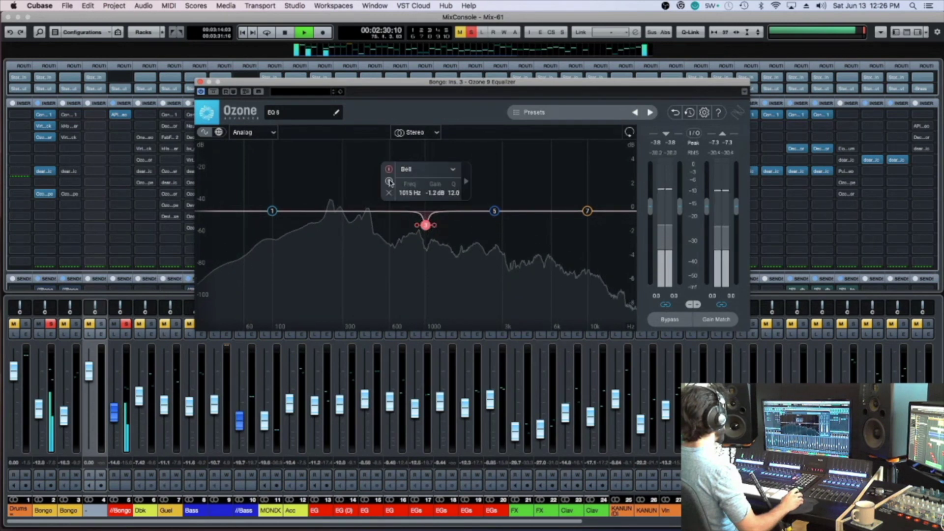
click(389, 182)
scroll(423, 227, down, 4)
drag(421, 229, 391, 243)
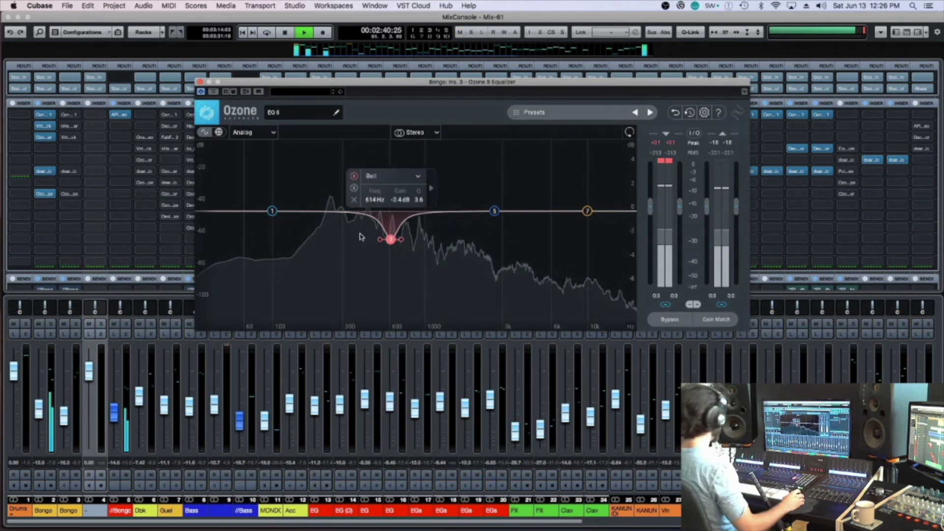
Step: Save the project and audition the 614 Hz cut in the full mix, with the band isolated, and on the soloed Bongo
key(space)
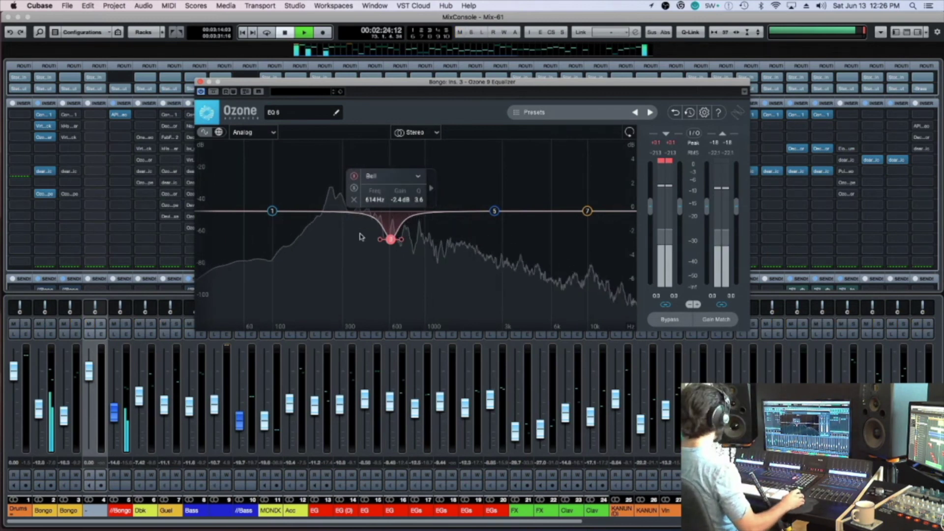
key(super+s)
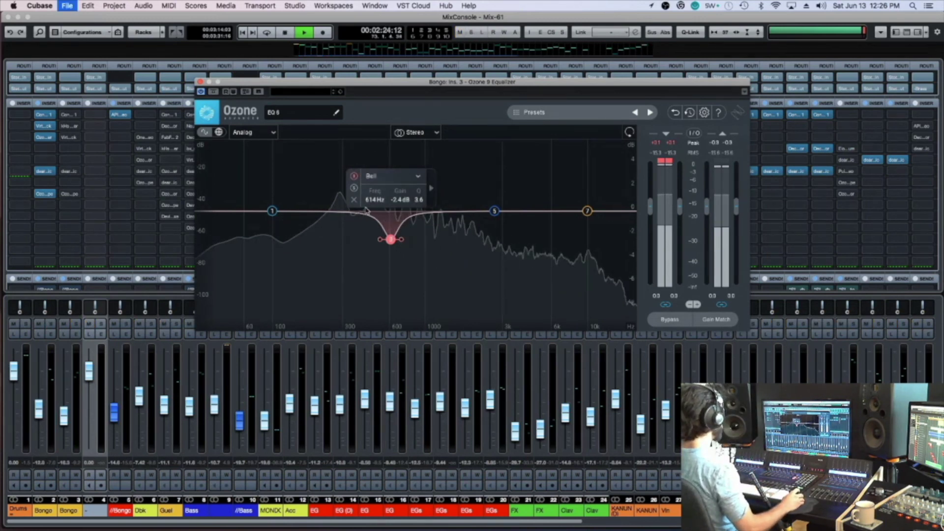
click(354, 188)
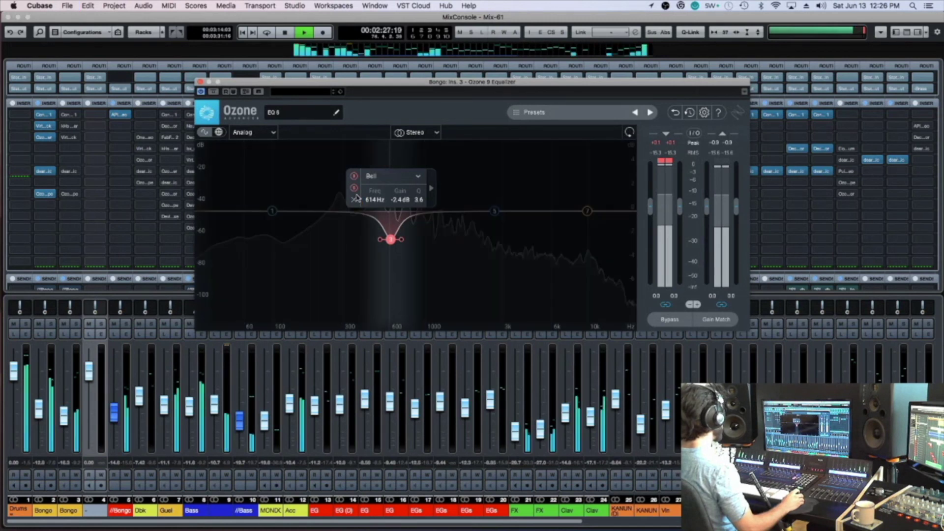
click(354, 190)
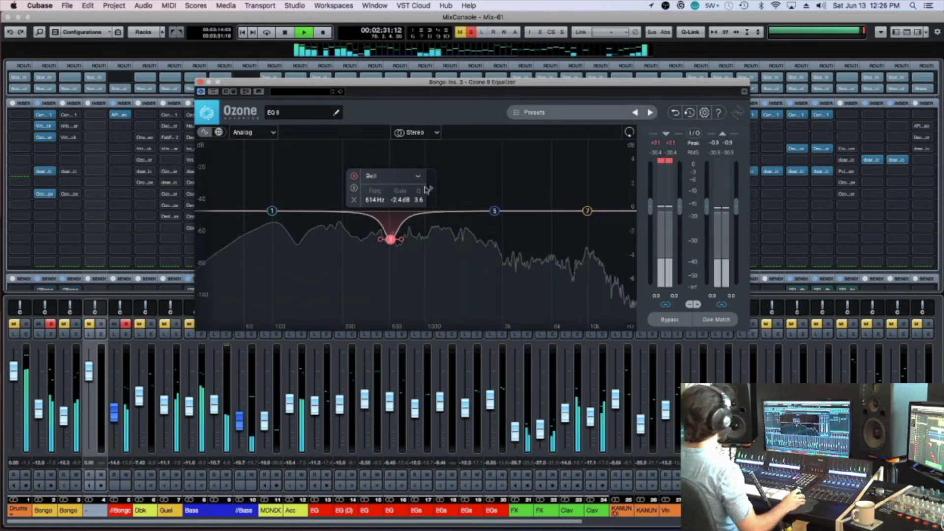
key(space)
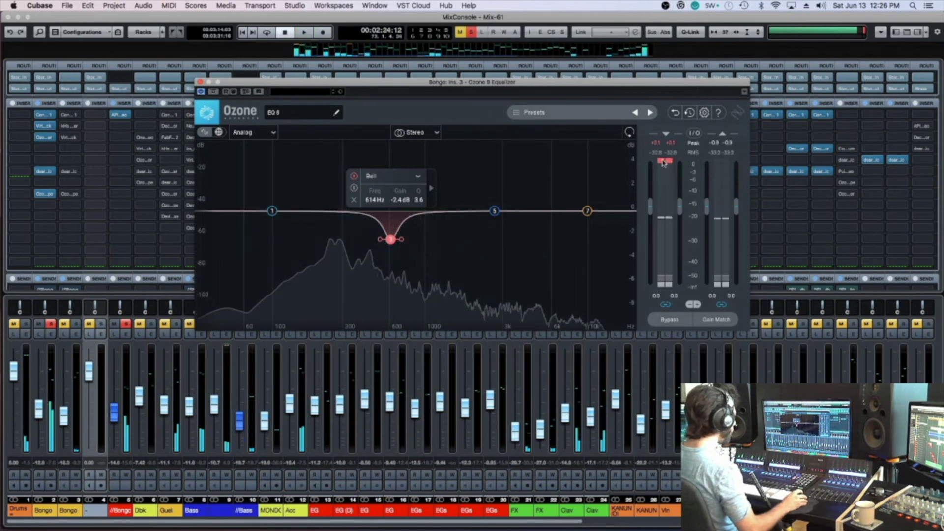
key(space)
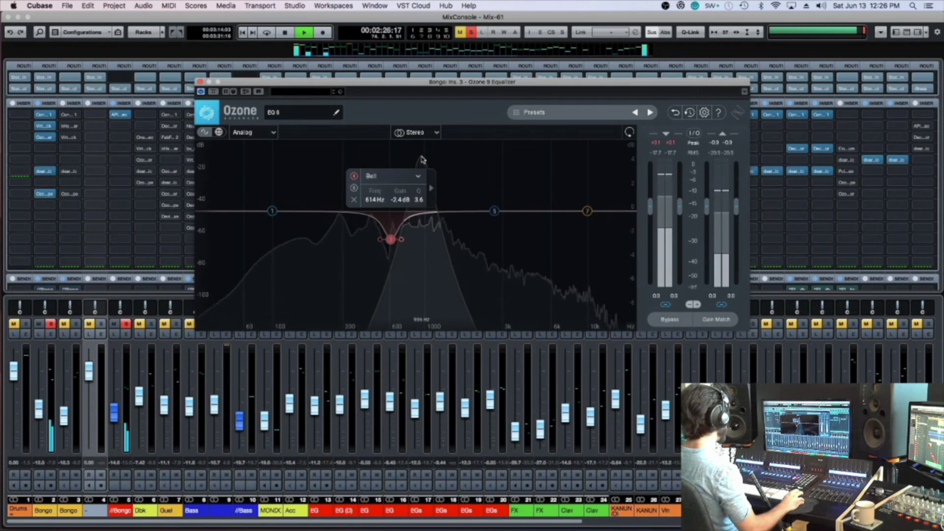
Step: Set equalizer band 5 on the first Bongo to a narrow bell cut of about -2.1 dB at 910 Hz, Q 8.9
drag(495, 211, 431, 227)
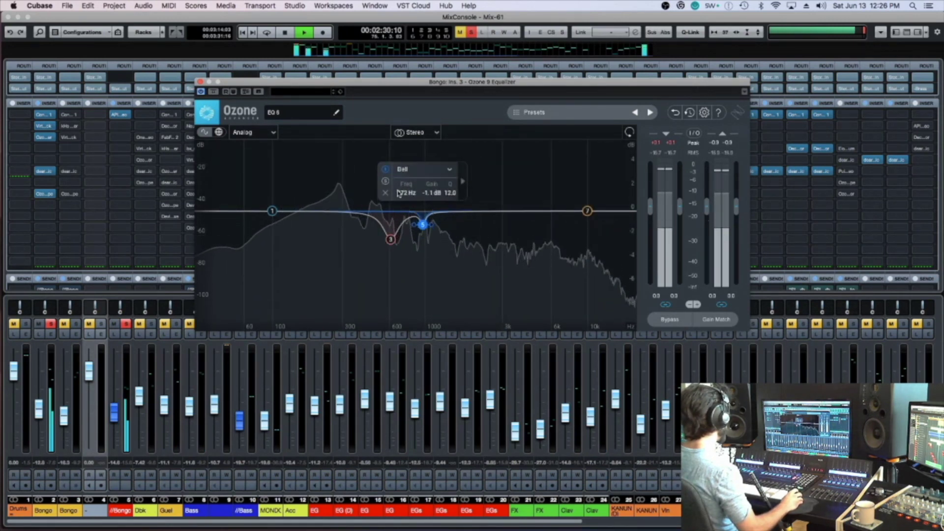
click(385, 181)
drag(423, 226, 419, 227)
key(space)
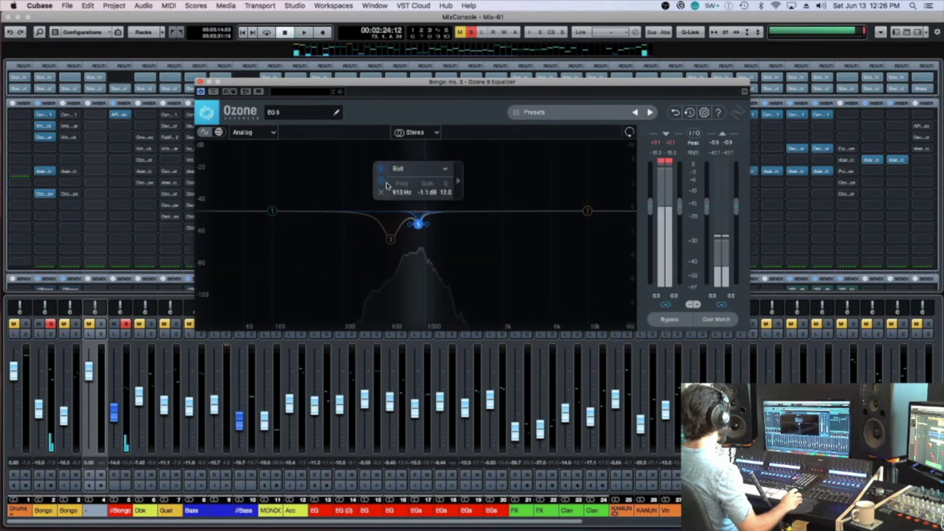
click(382, 182)
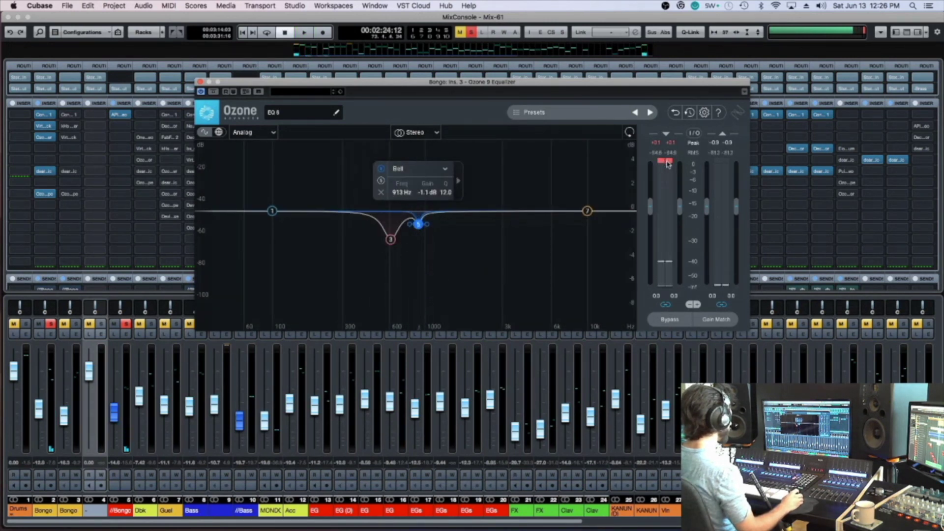
key(space)
drag(418, 226, 410, 238)
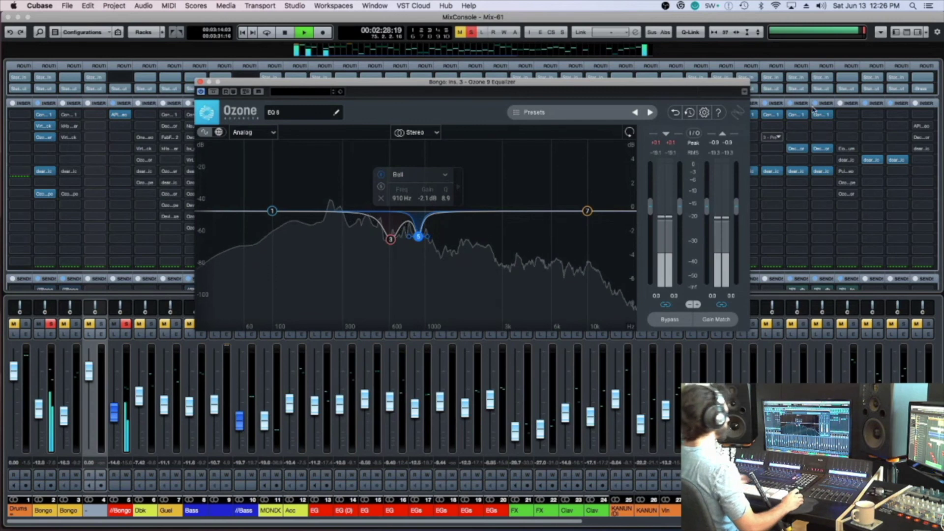
Step: Unsolo the first Bongo, boost its high end slightly with equalizer band 7, and close the equalizer
key(s)
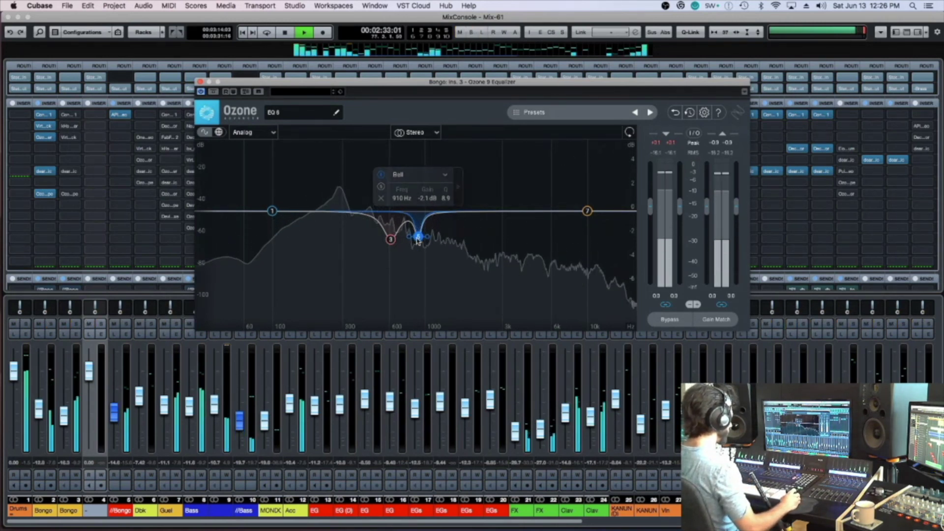
drag(587, 211, 603, 193)
key(super+w)
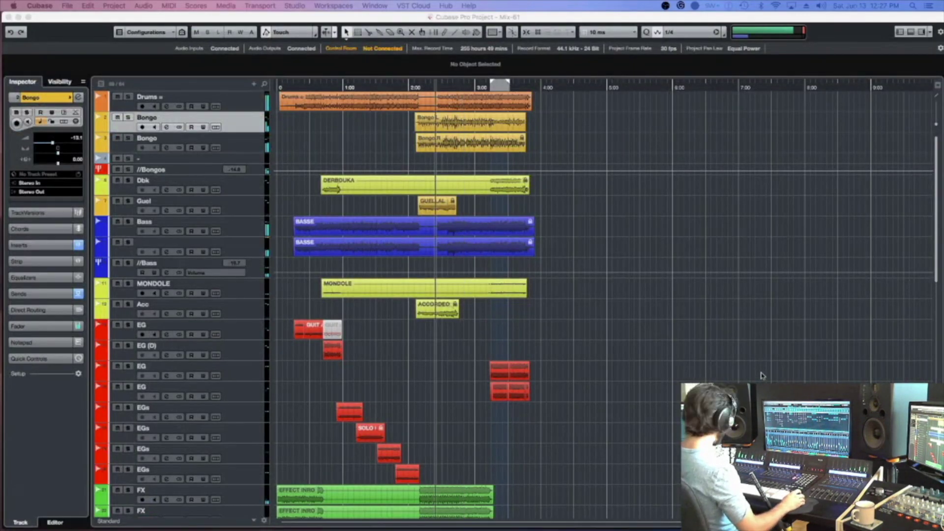
Step: Unfreeze the second Bongo track in the project window and return to the MixConsole
click(732, 381)
click(149, 139)
key(F3)
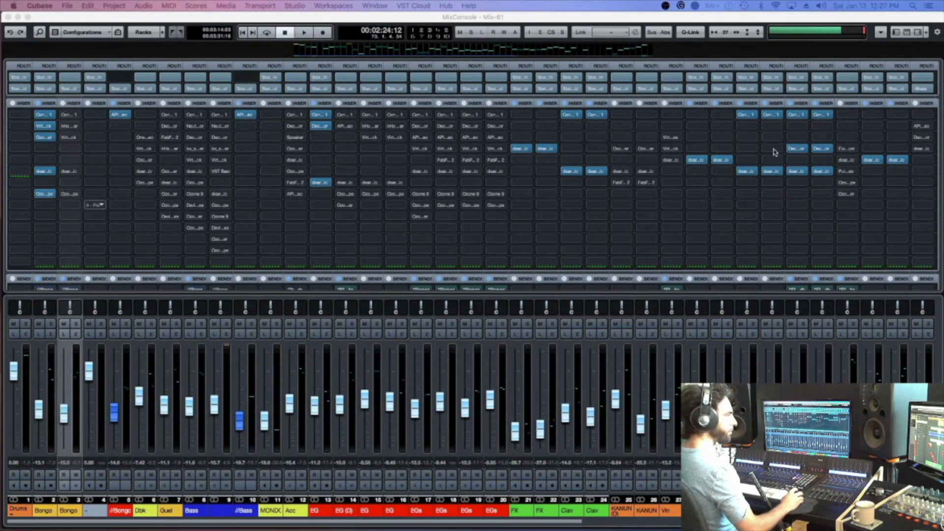
key(F3)
click(75, 113)
key(Return)
key(F3)
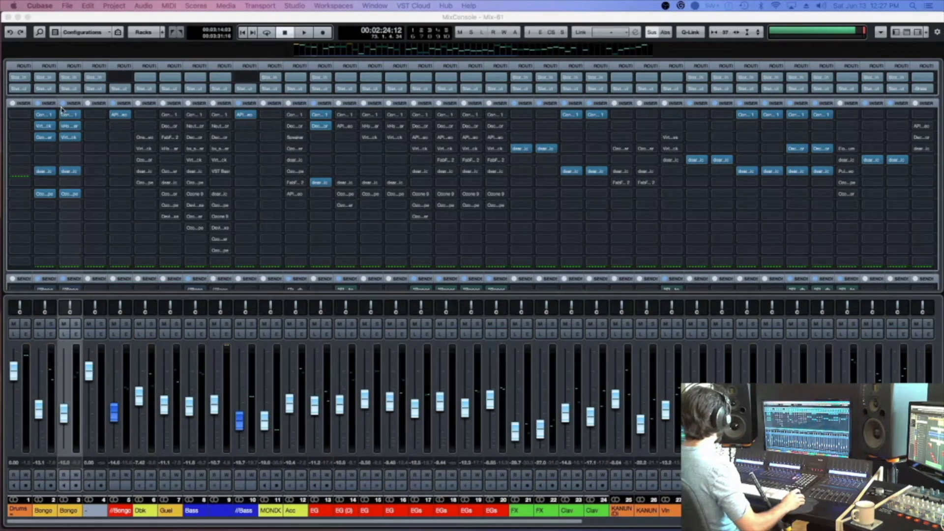
Step: Solo the second Bongo and check its Vintage Tape insert during playback
mouse_move(79, 105)
mouse_down()
mouse_move(102, 106)
mouse_move(69, 107)
mouse_up()
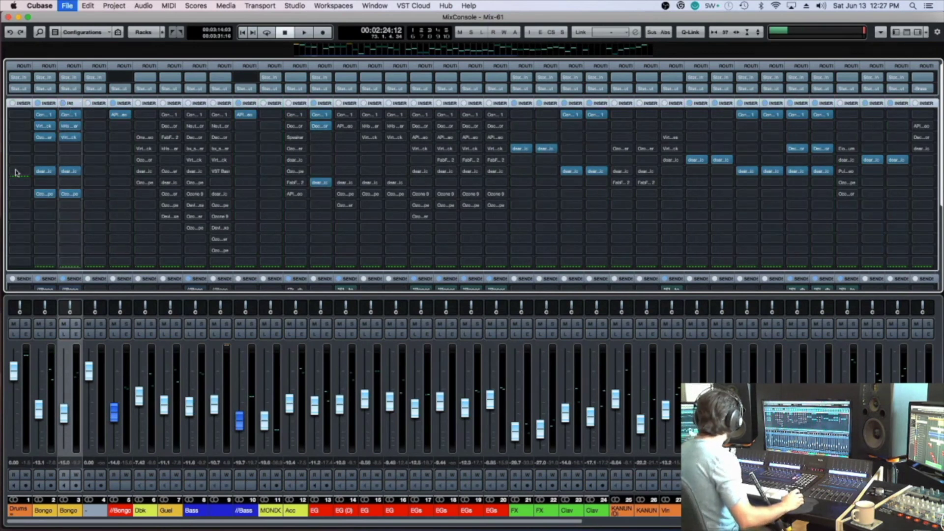
key(s)
key(space)
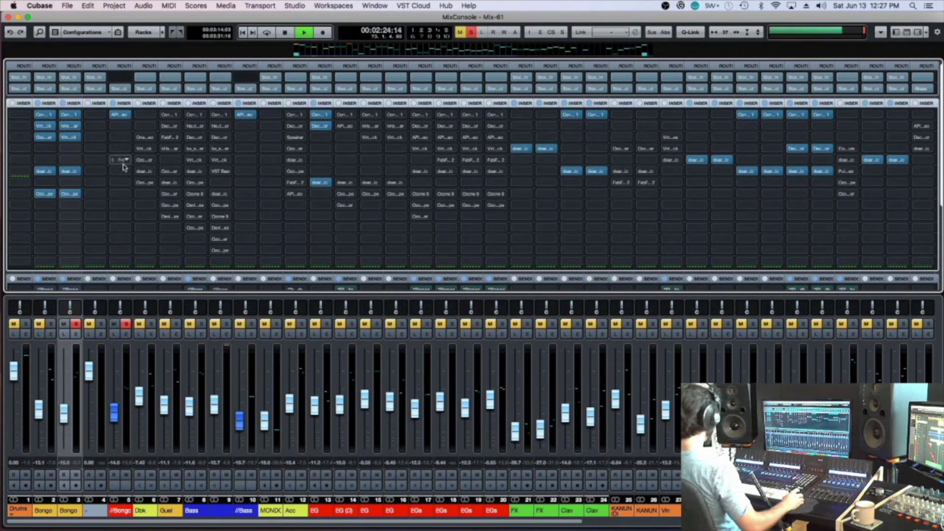
drag(59, 156, 76, 165)
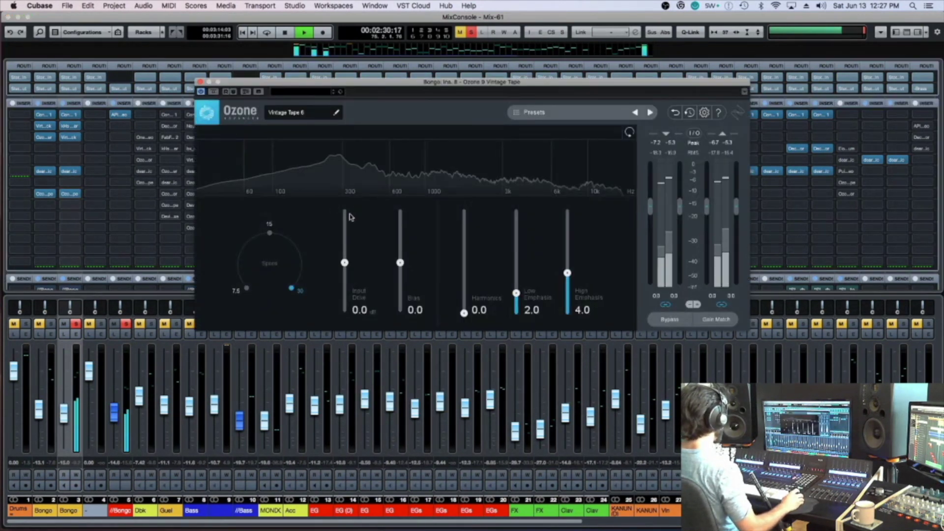
Step: Copy the first Bongo's Ozone 9 Equalizer to the second Bongo's fourth insert slot and raise its band 7 high boost
click(66, 155)
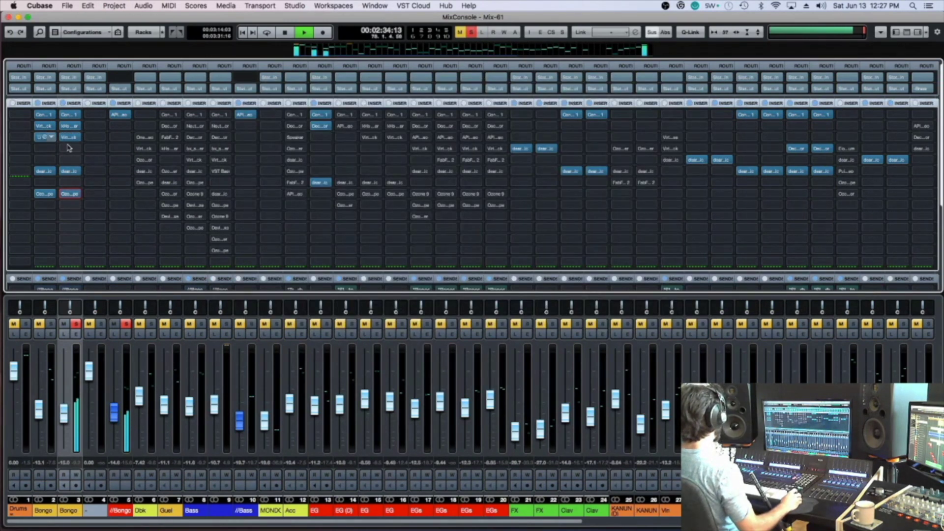
drag(69, 152, 69, 152)
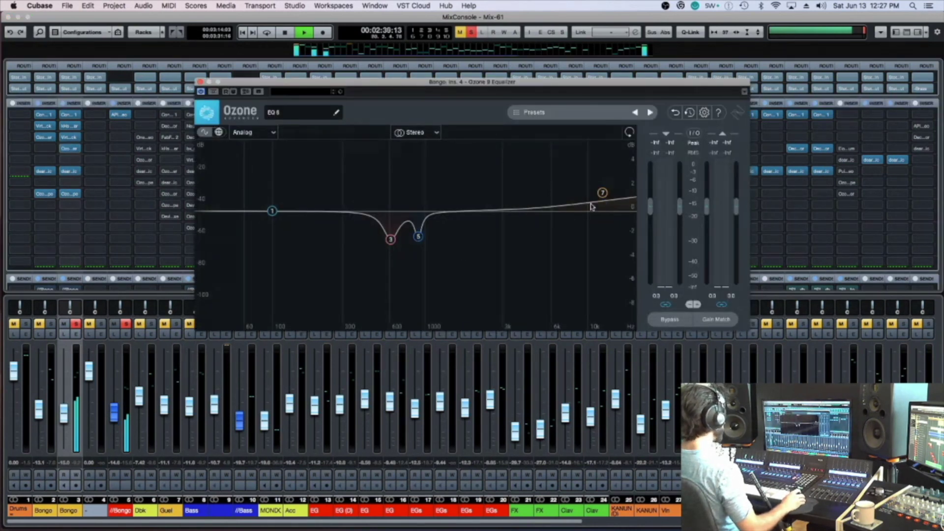
drag(603, 192, 580, 184)
Step: Reset the copied band 3 cut near 614 Hz to flat on the second Bongo after trying small adjustments
click(397, 239)
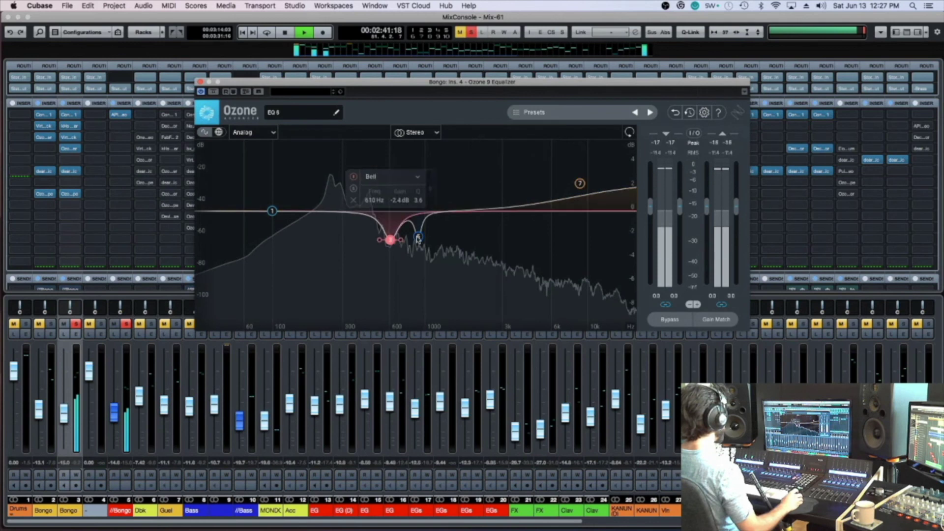
alt+click(390, 243)
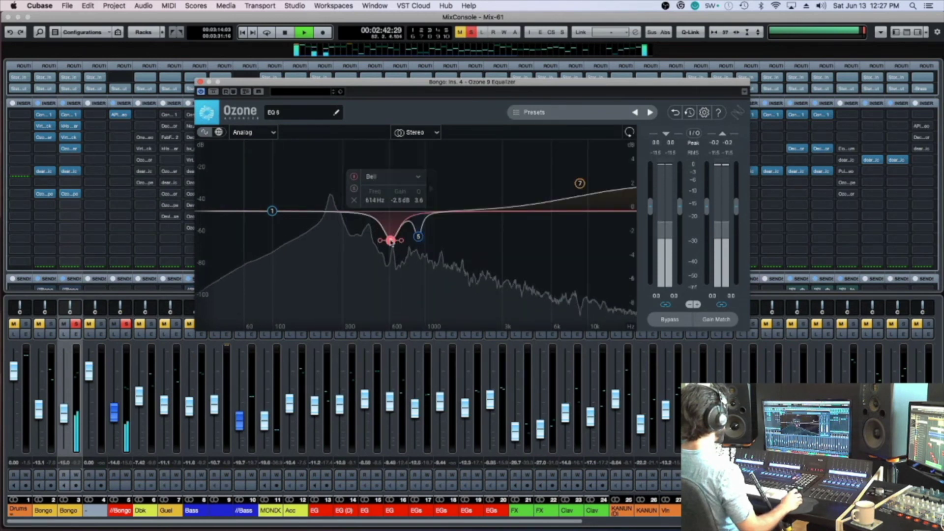
click(399, 255)
click(391, 242)
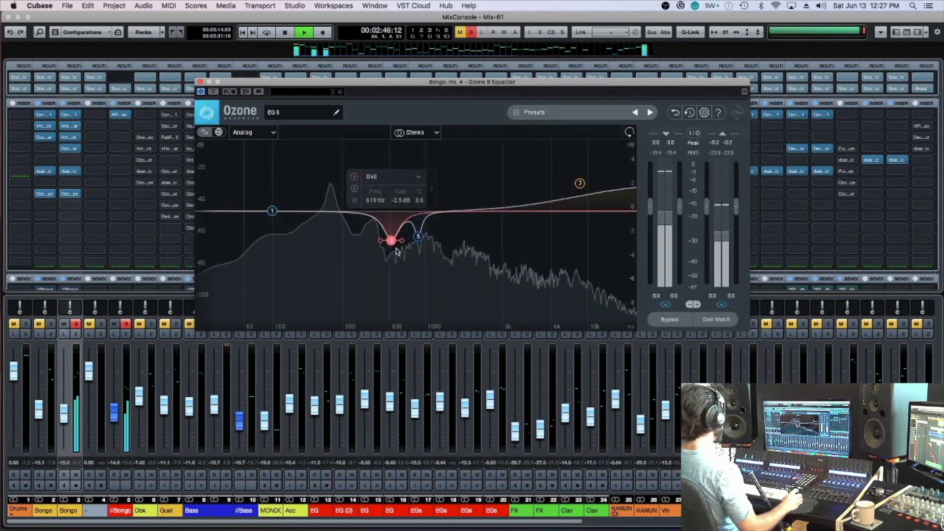
double_click(392, 240)
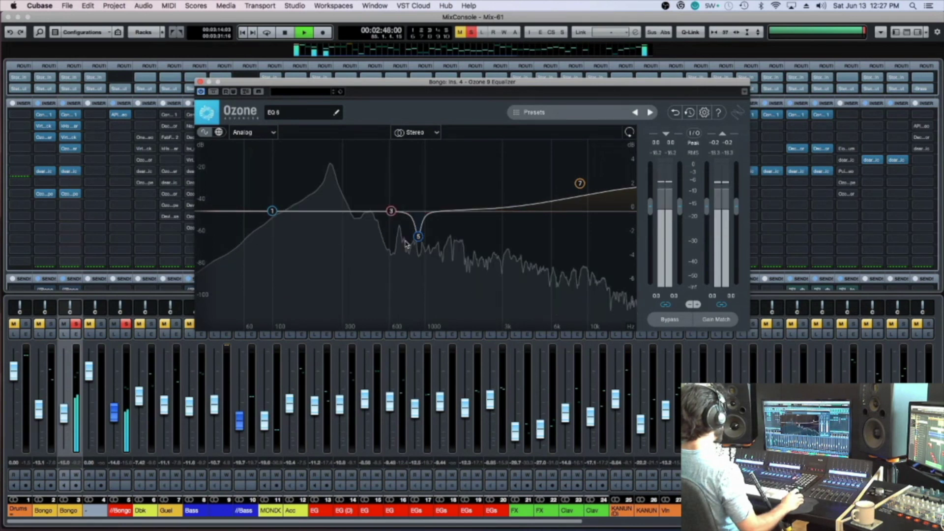
Step: Move the second Bongo's equalizer band 5 to a bell cut of about -1.8 dB at 267 Hz, Q 8.9, and stop playback
drag(418, 238, 333, 235)
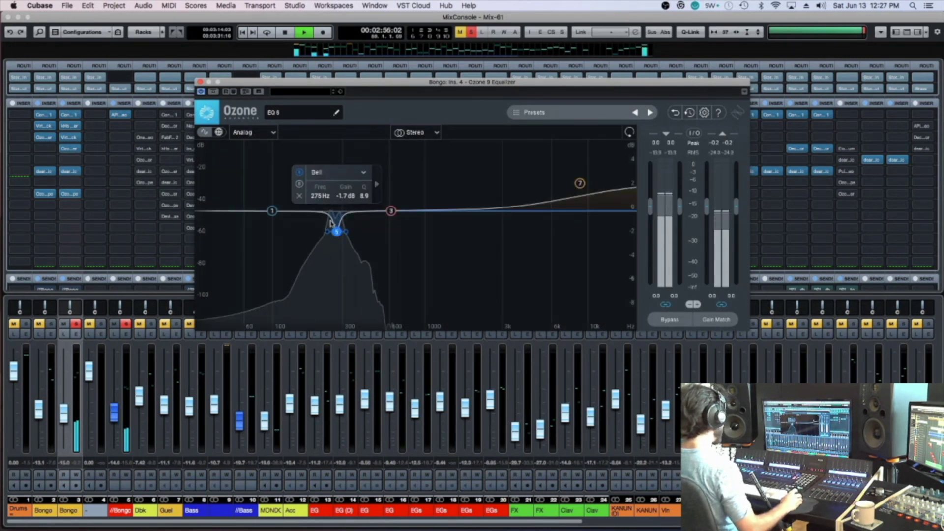
drag(337, 231, 334, 234)
key(space)
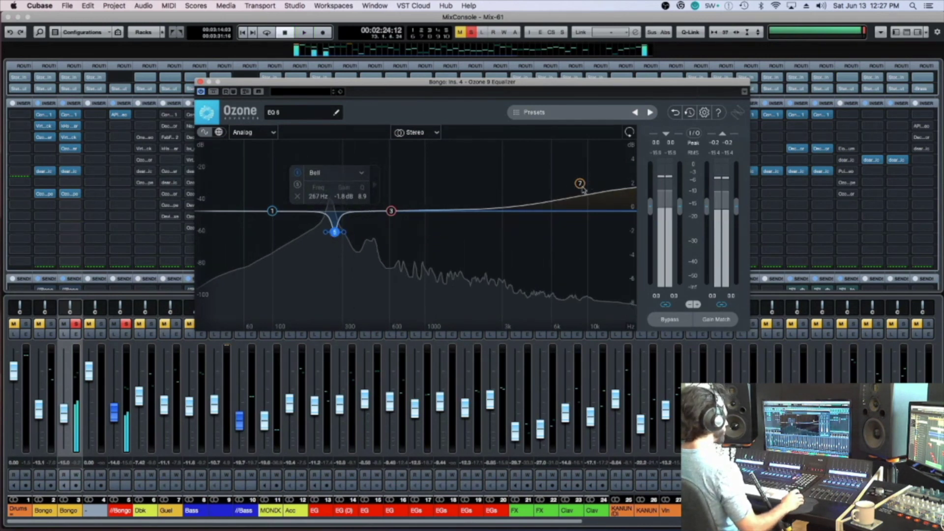
Step: Try a band 3 bell boost of about 1.3 dB at 191 Hz, Q 4.6, in the second Bongo's equalizer during playback
click(582, 185)
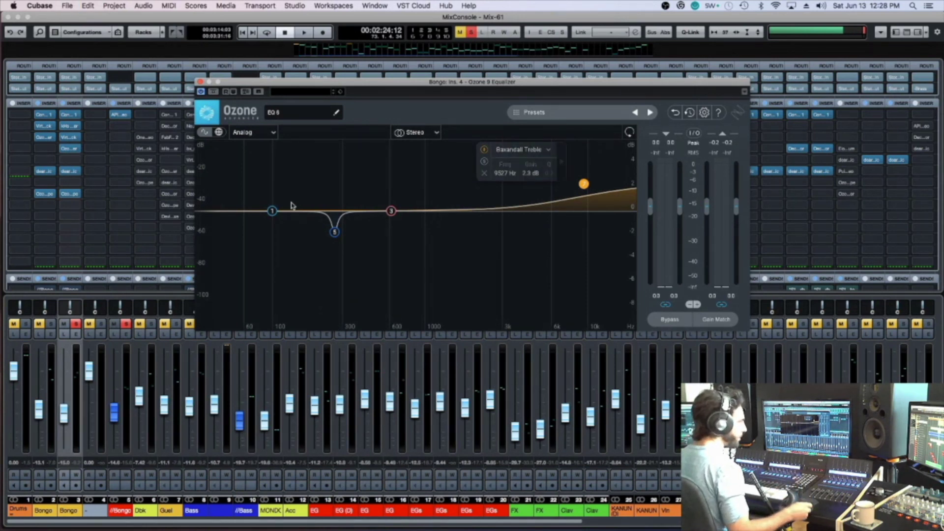
key(space)
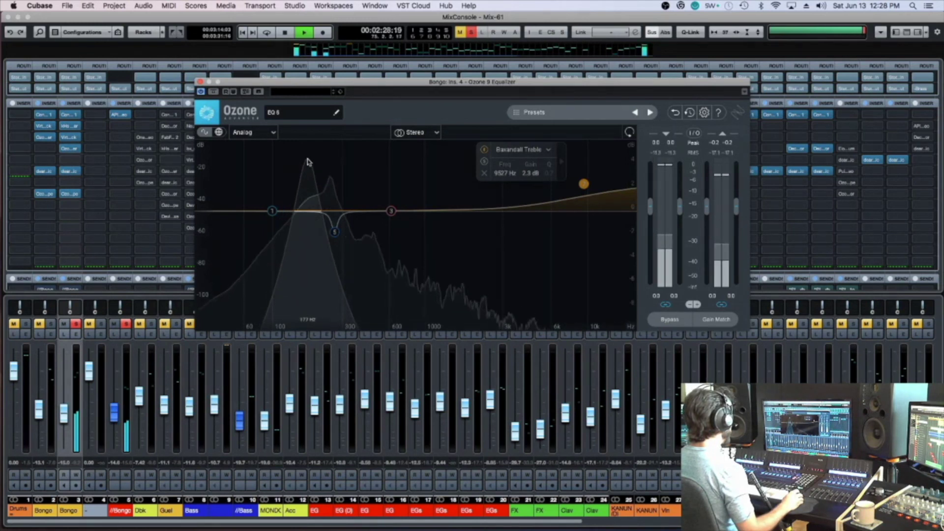
key(space)
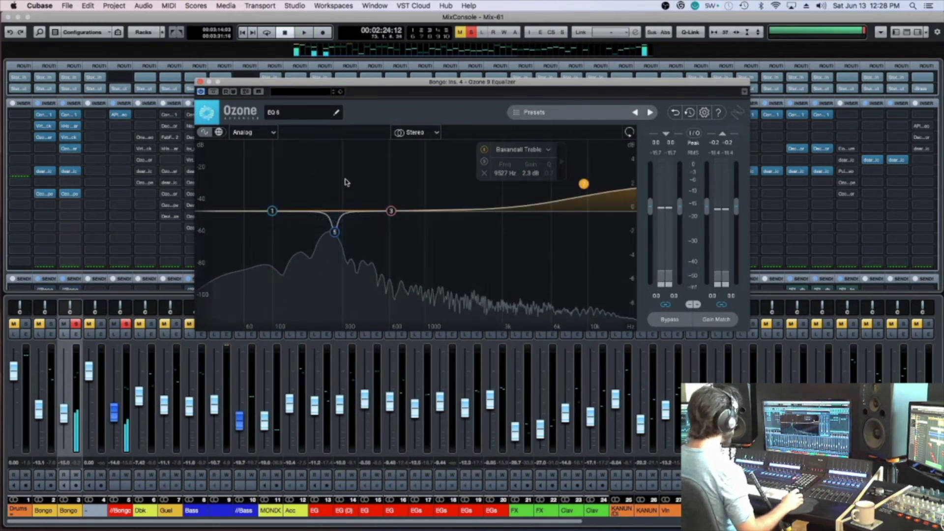
drag(391, 215, 329, 209)
scroll(332, 206, up, 5)
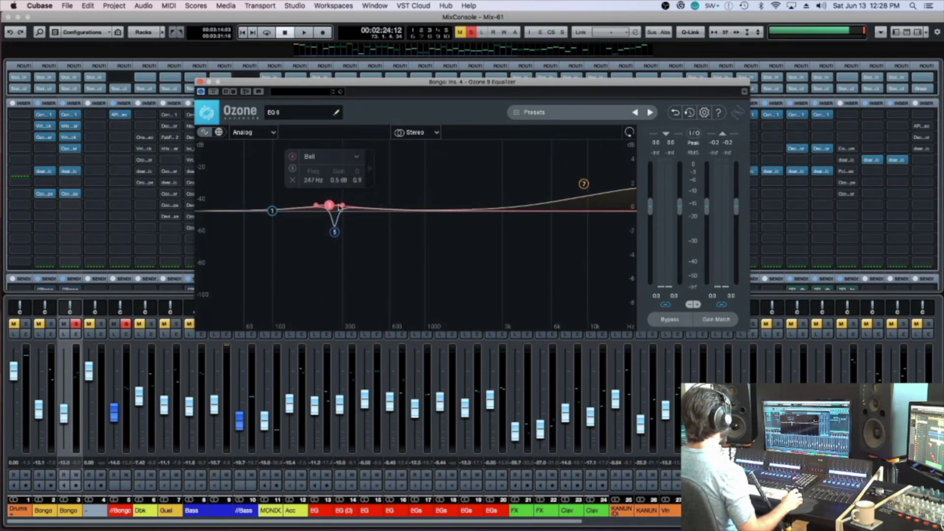
key(space)
drag(331, 206, 313, 196)
key(space)
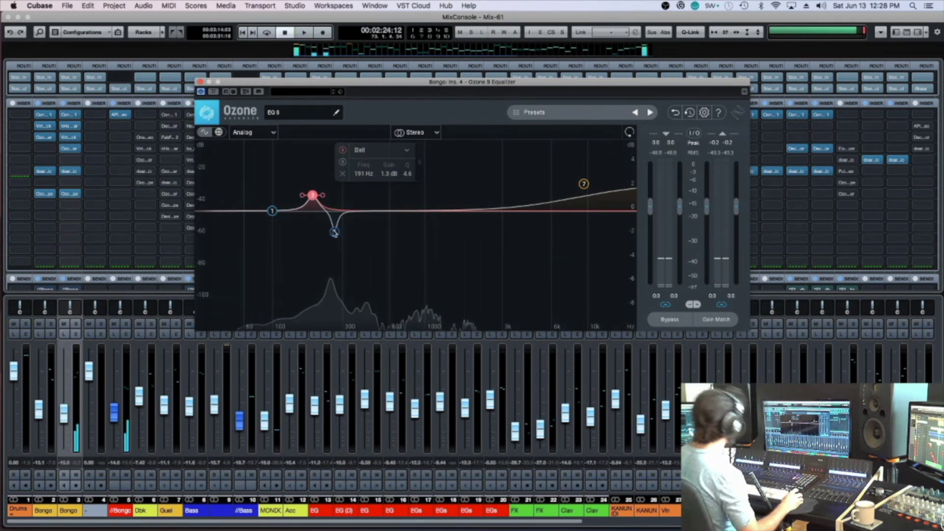
Step: Soften the band 5 cut against the full mix and reset the band 3 boost at 191 Hz to flat
key(space)
drag(317, 199, 335, 228)
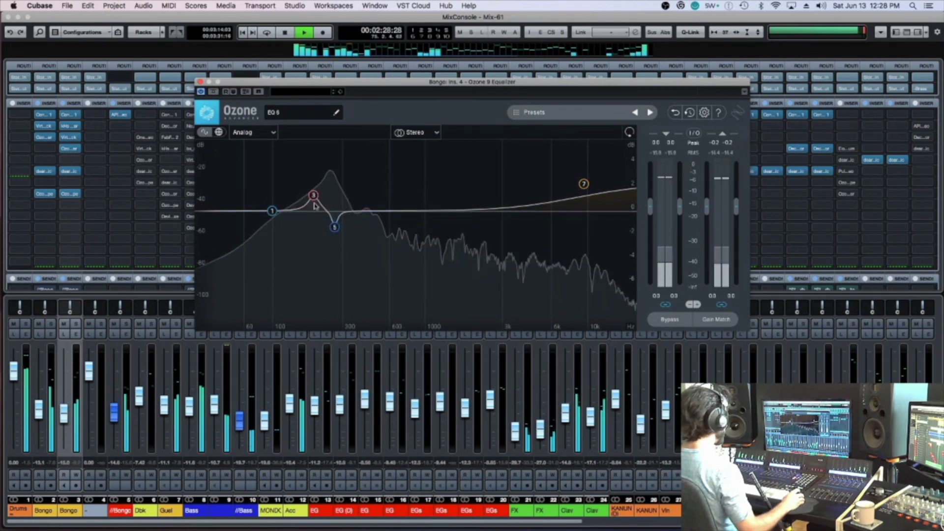
drag(313, 195, 312, 203)
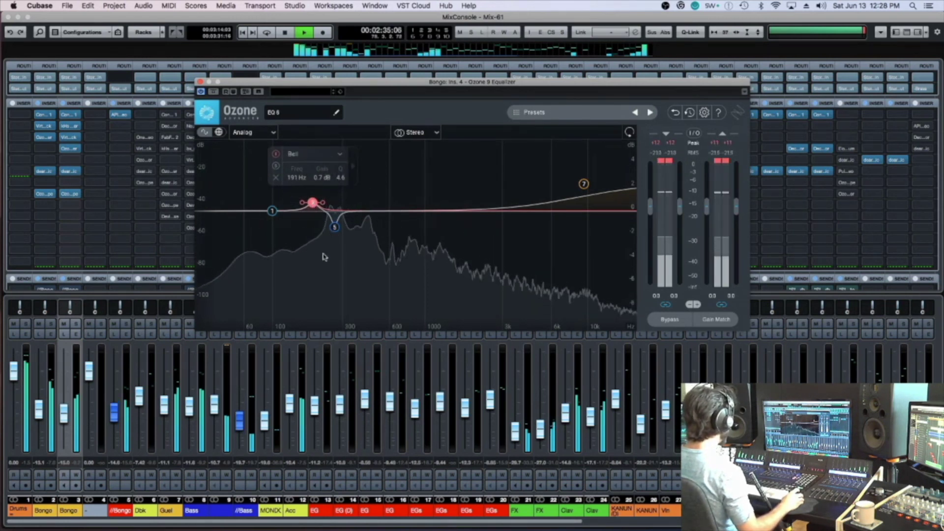
key(space)
double_click(312, 202)
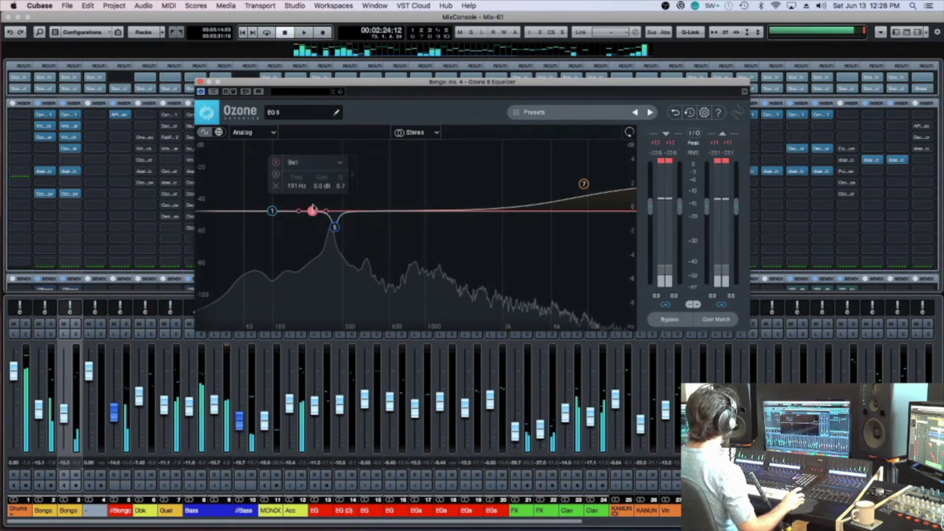
Step: Save the project and close the second Bongo's Ozone 9 Equalizer
click(311, 262)
key(super+s)
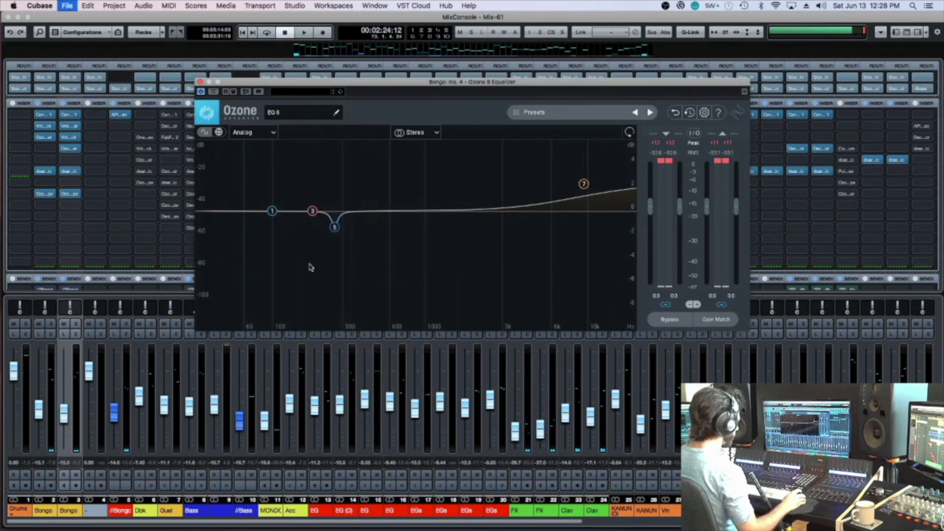
key(super+w)
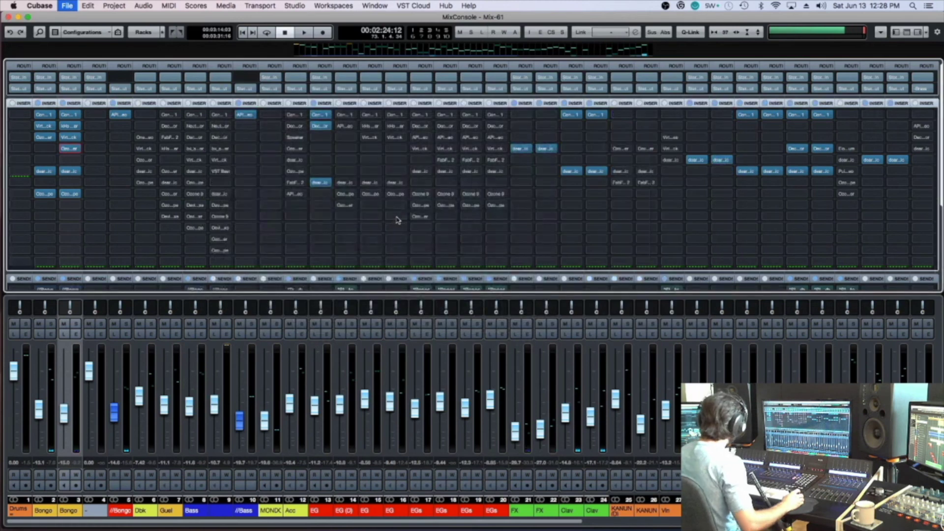
Step: Solo the second Bongo during playback and add FG-A before and FG-N after Revival in its Virtual Mix Rack
key(s)
key(space)
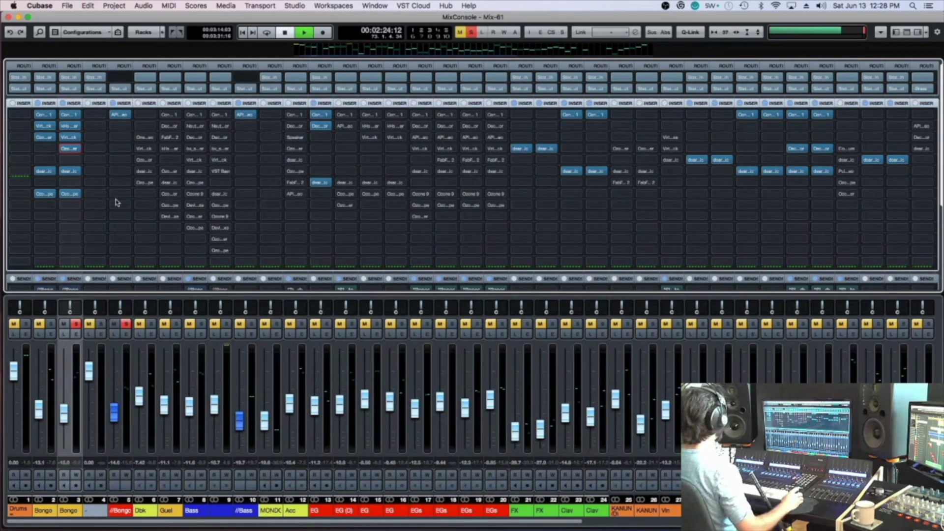
click(71, 137)
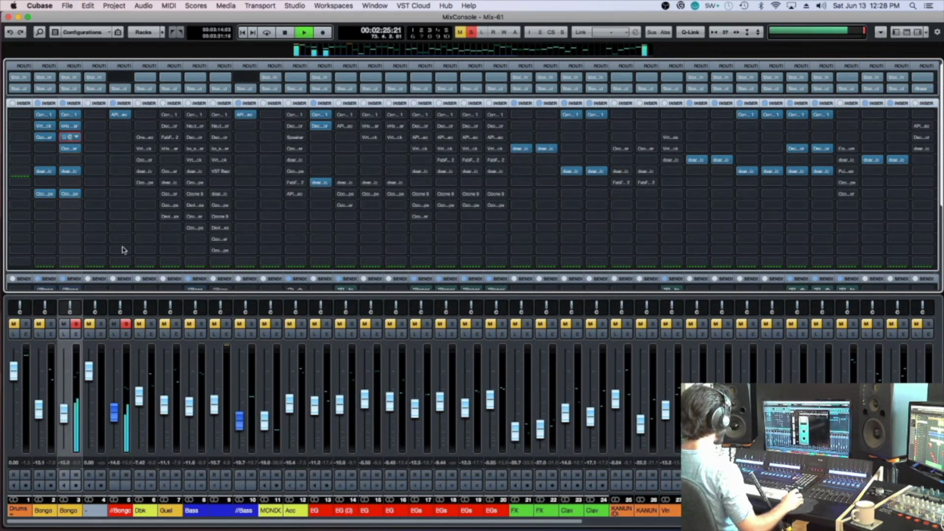
scroll(360, 286, down, 10)
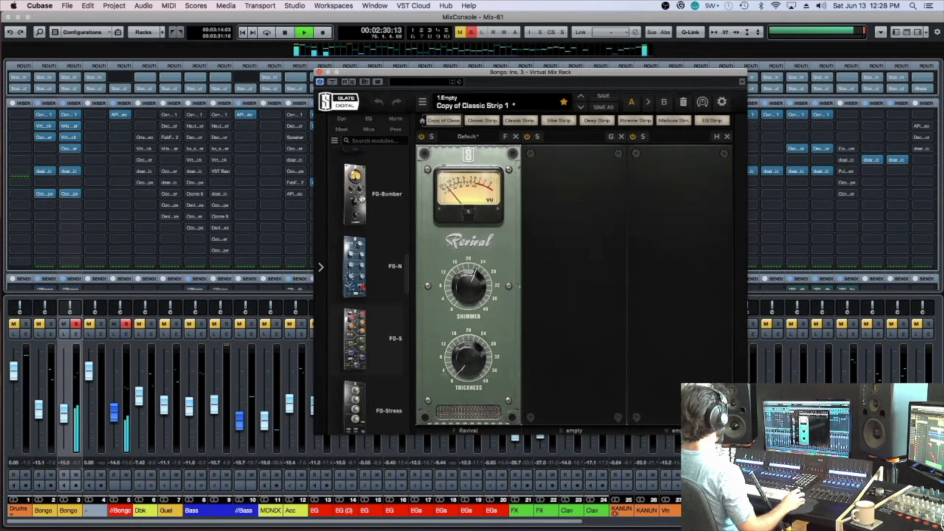
scroll(367, 200, up, 3)
drag(367, 205, 583, 246)
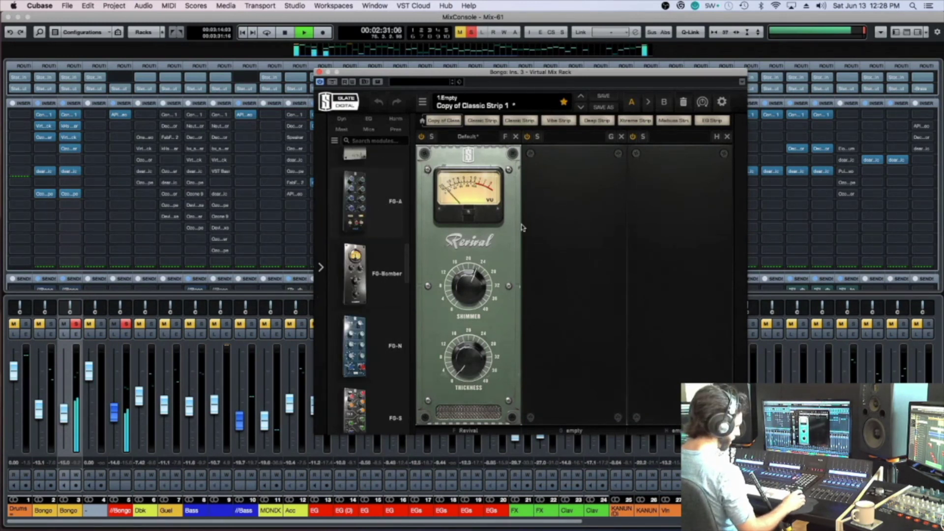
drag(522, 227, 524, 228)
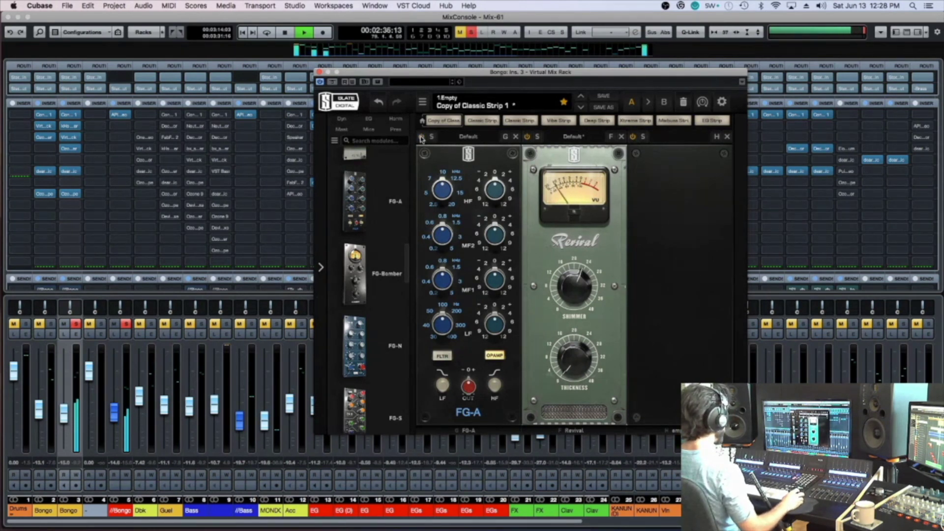
drag(354, 344, 676, 304)
Step: Slightly boost the FG-N's upper-mid band and high shelf, checking the second Bongo unsoloed in the full mix
drag(708, 235, 708, 224)
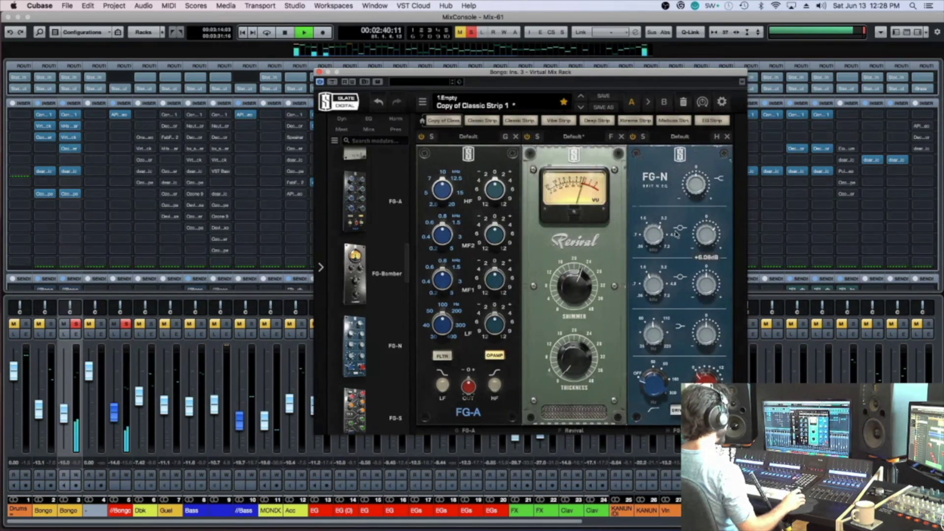
drag(654, 234, 703, 258)
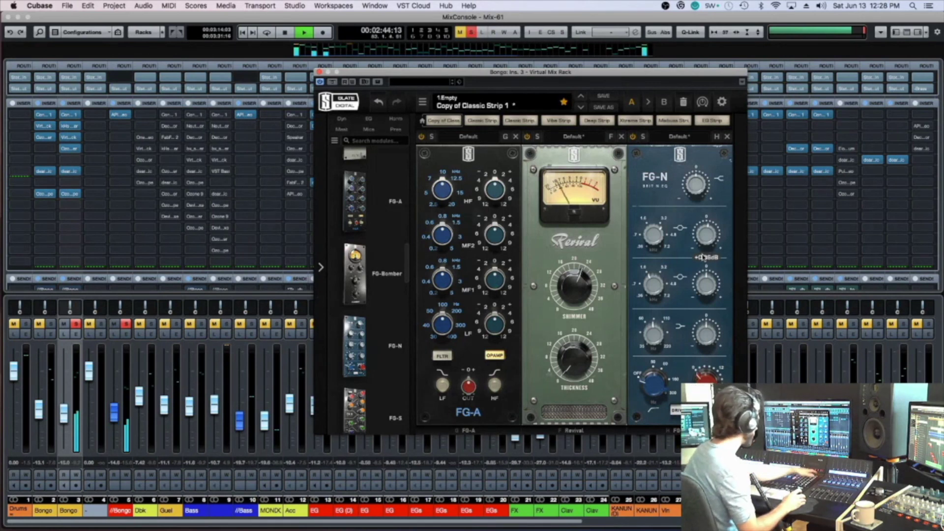
key(s)
drag(695, 200, 694, 195)
drag(708, 239, 708, 236)
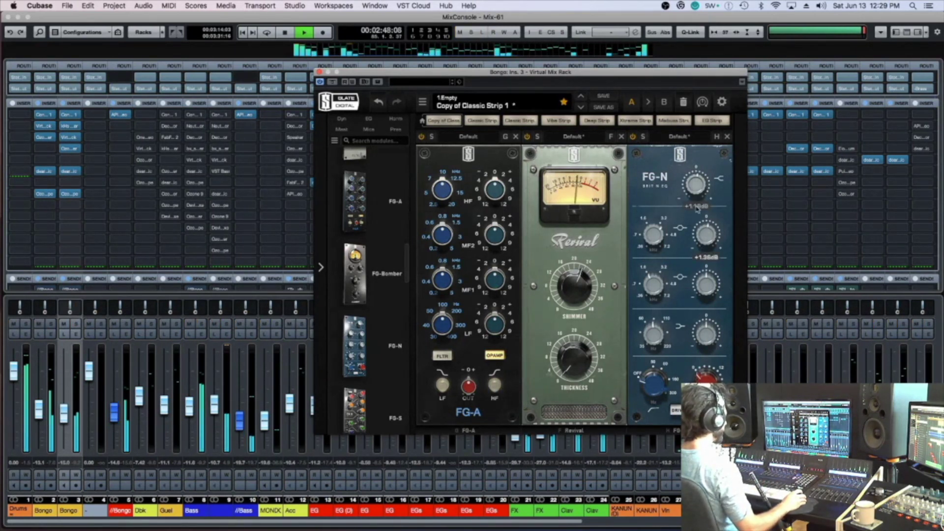
Step: Try an FG-N lower-mid boost at 303 Hz, reset its gain, and add a slight low-shelf boost at 86.3 Hz
drag(705, 290, 655, 272)
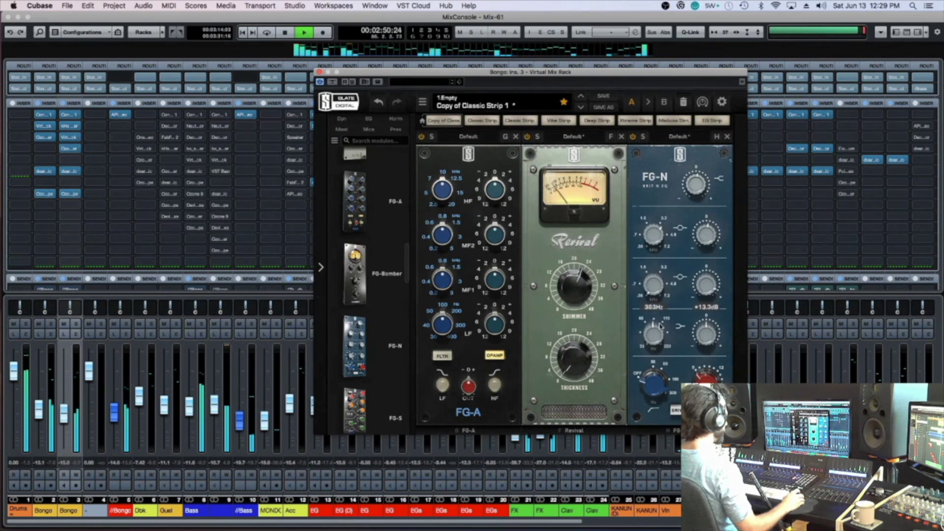
double_click(703, 292)
drag(703, 330, 702, 298)
drag(654, 334, 655, 326)
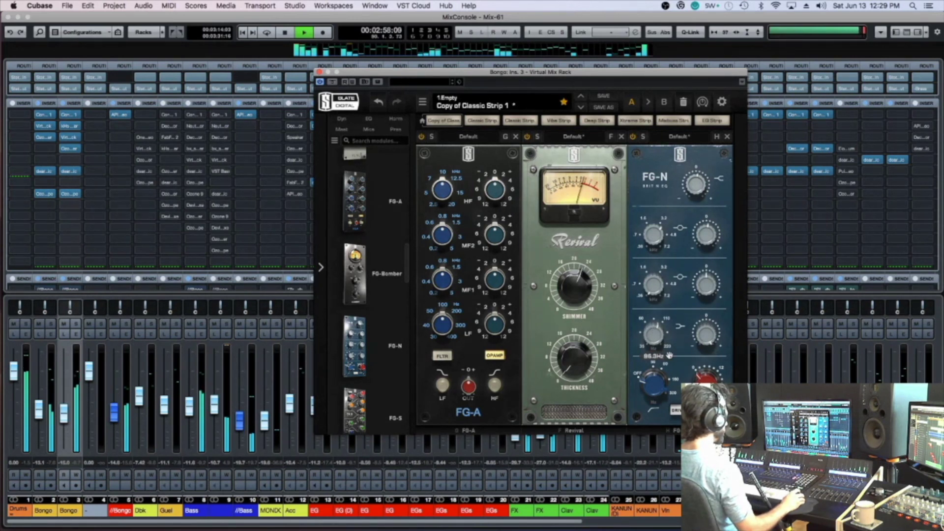
drag(712, 339, 712, 370)
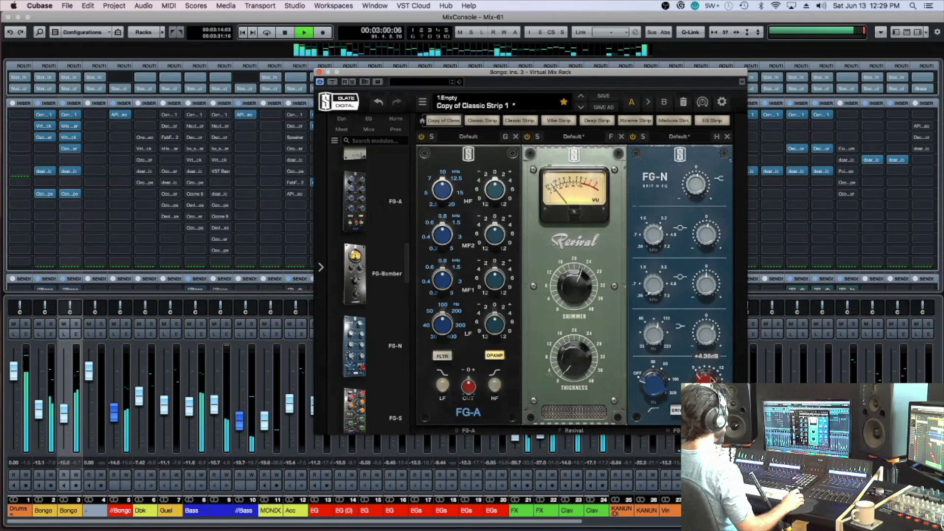
drag(709, 328, 709, 336)
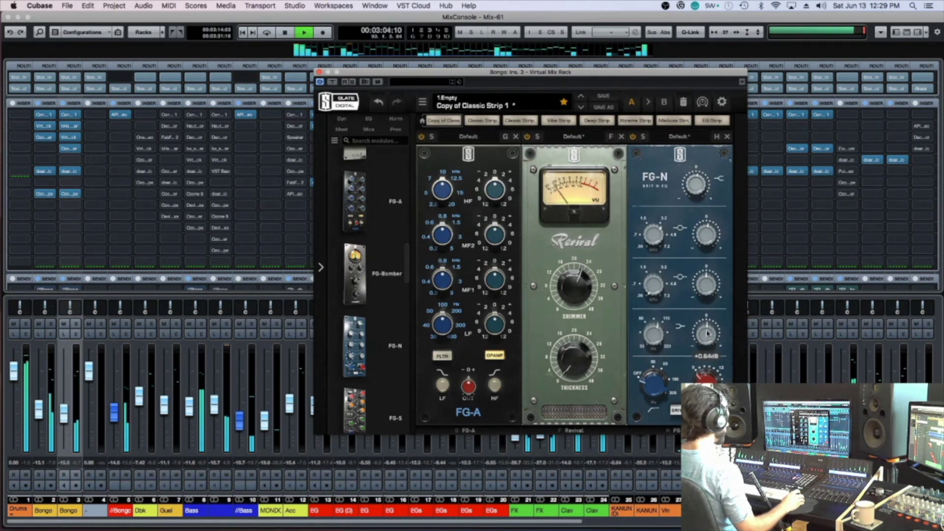
Step: Turn on the FG-N's high-pass filter and fine-tune its low-shelf gain, saving the project and closing the rack
drag(650, 396, 654, 365)
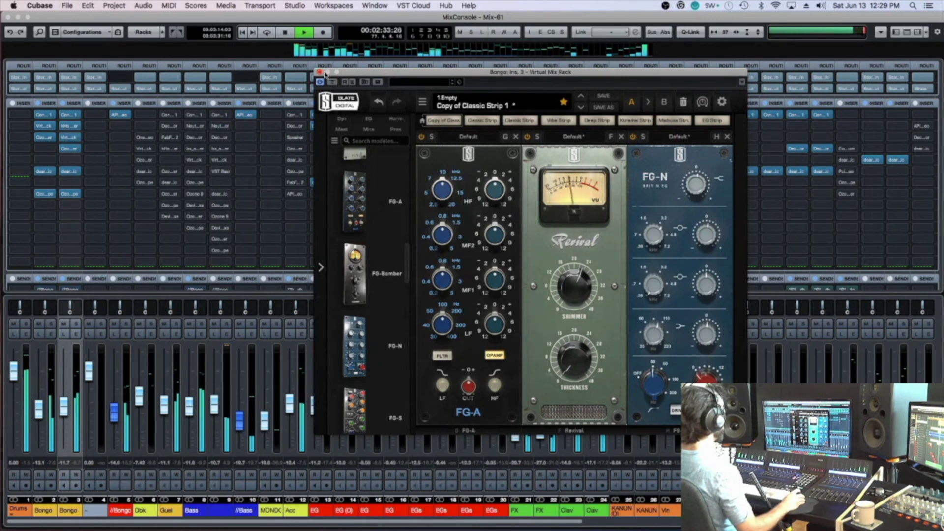
mouse_move(705, 333)
drag(706, 336, 704, 338)
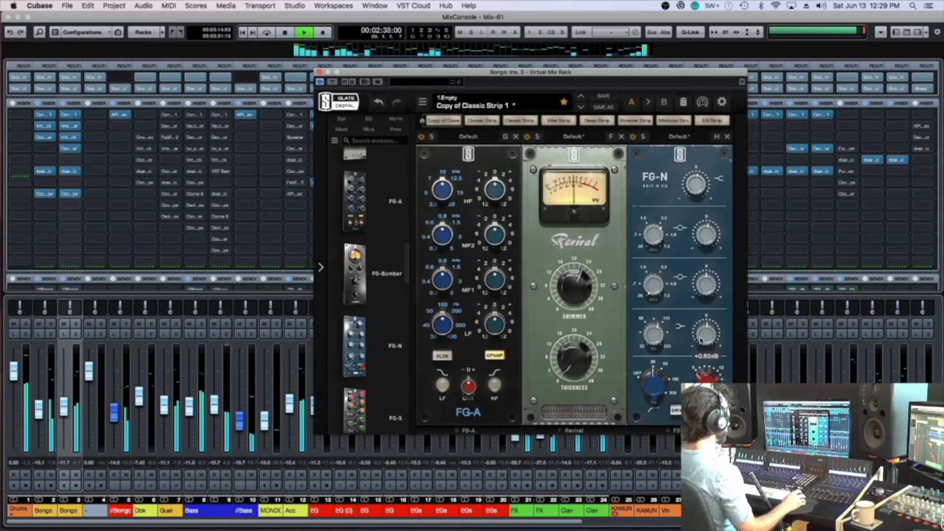
key(super+s)
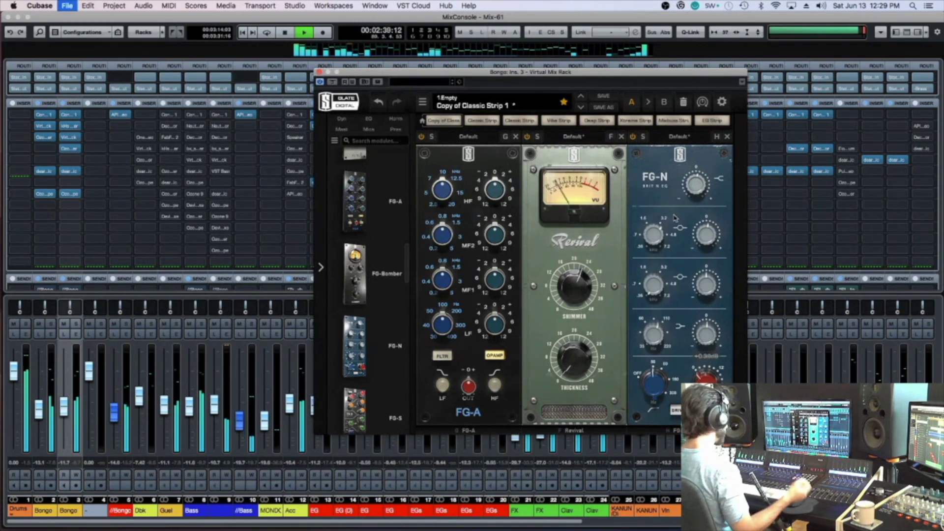
key(super+w)
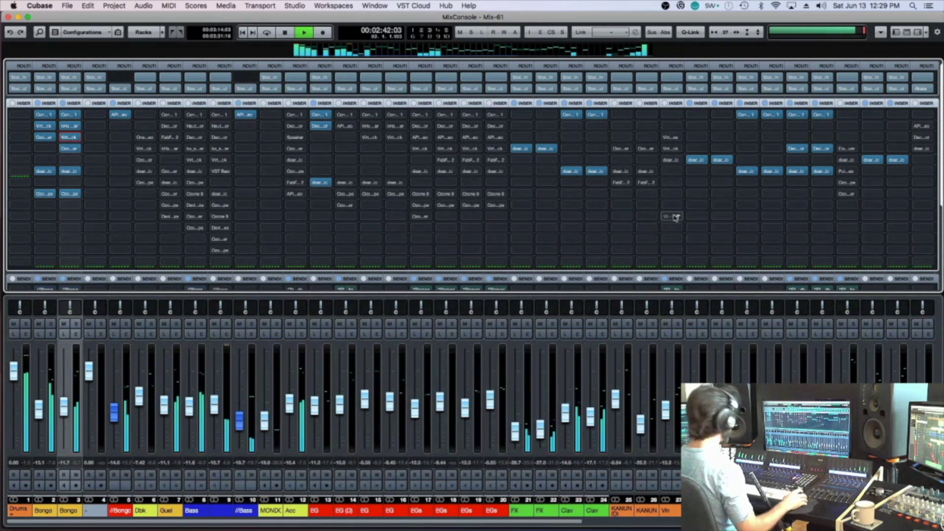
Step: Switch to TotalMix FX to trim the main output level, and return to Cubase to save the project as new version Mix-62
key(super+Tab)
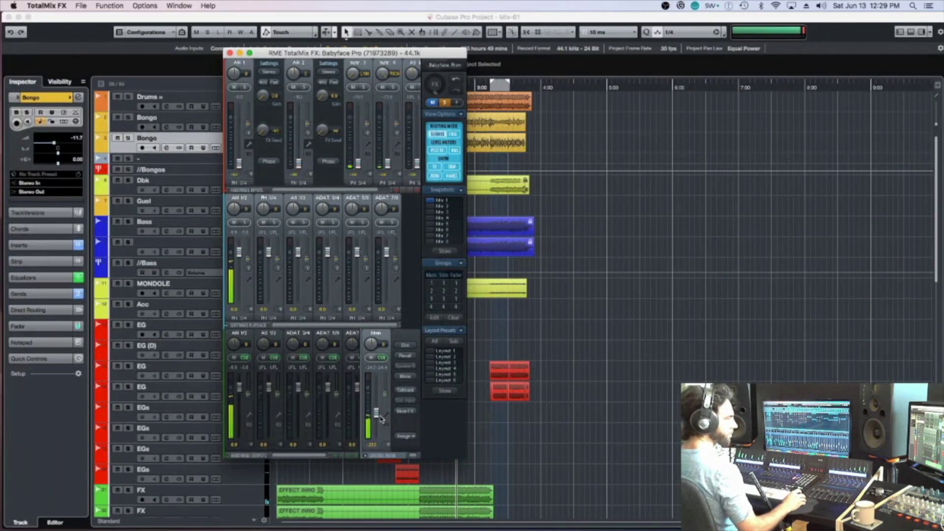
drag(380, 416, 381, 419)
click(595, 401)
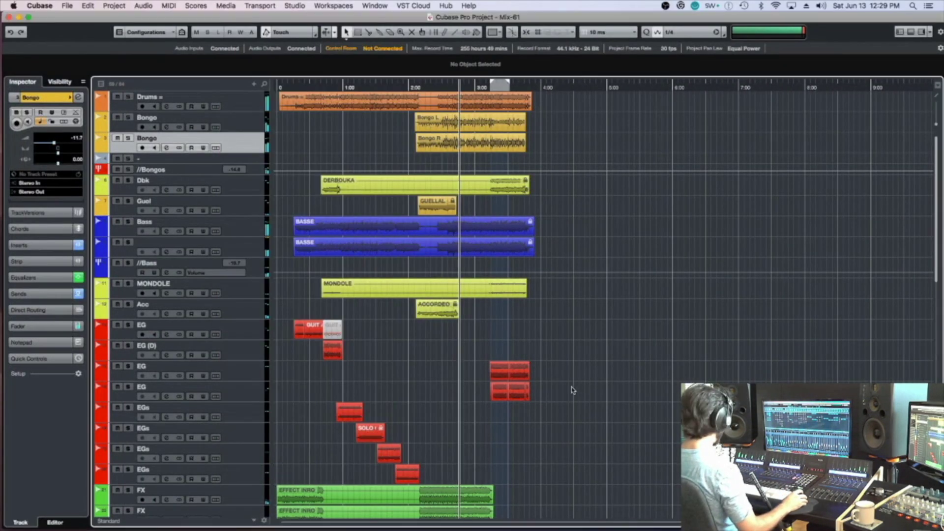
key(F3)
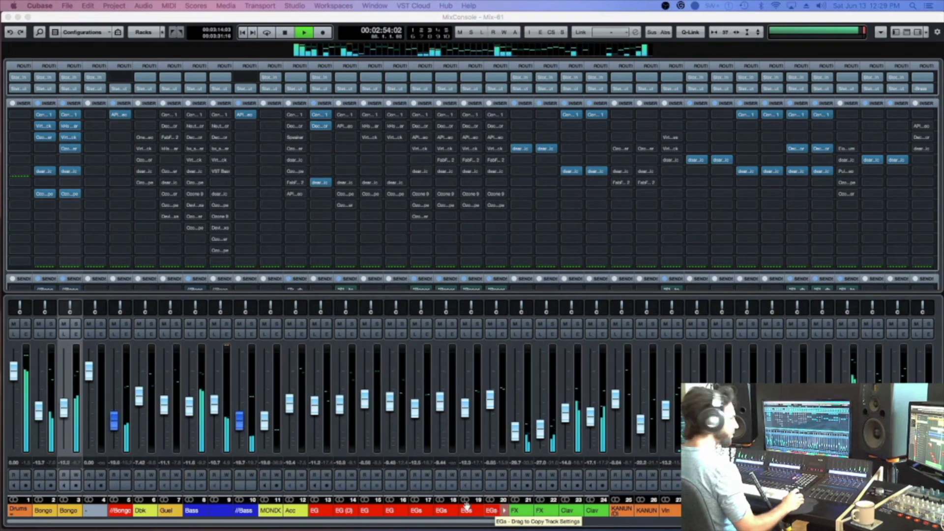
key(alt+super+s)
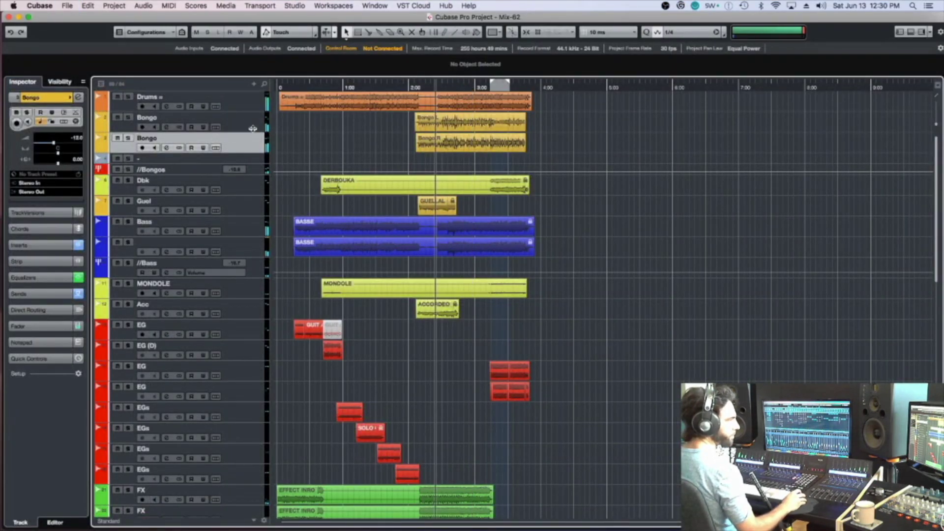
Step: Freeze the first Bongo track with its inserts and save the project
click(171, 127)
click(76, 121)
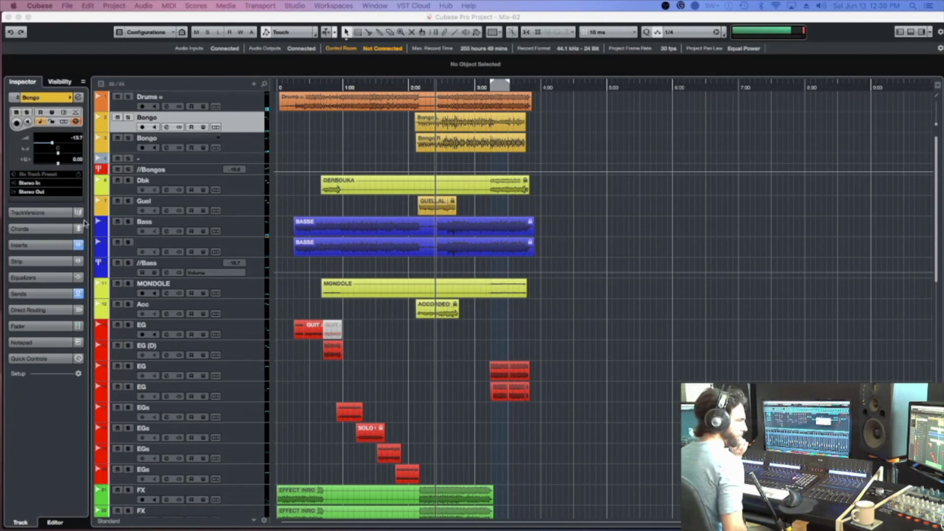
key(Return)
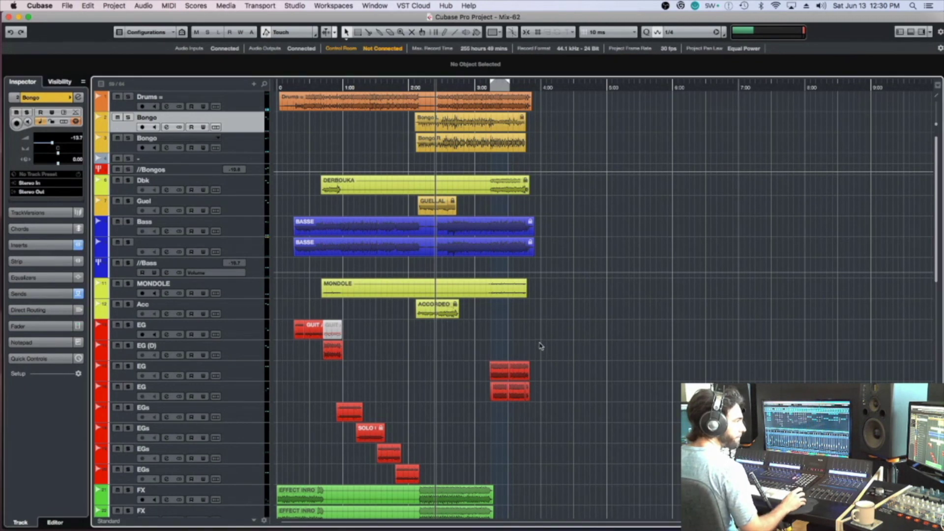
scroll(538, 344, down, 10)
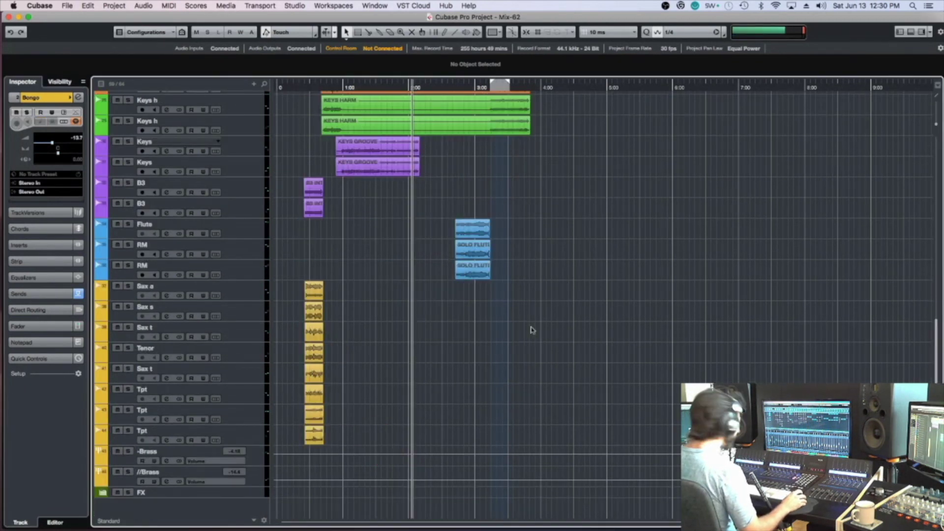
key(super+s)
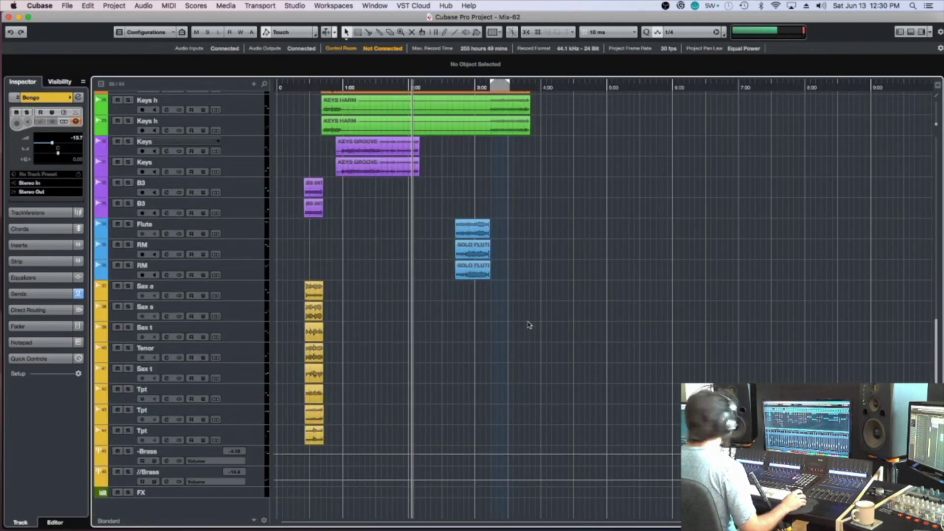
scroll(445, 315, up, 10)
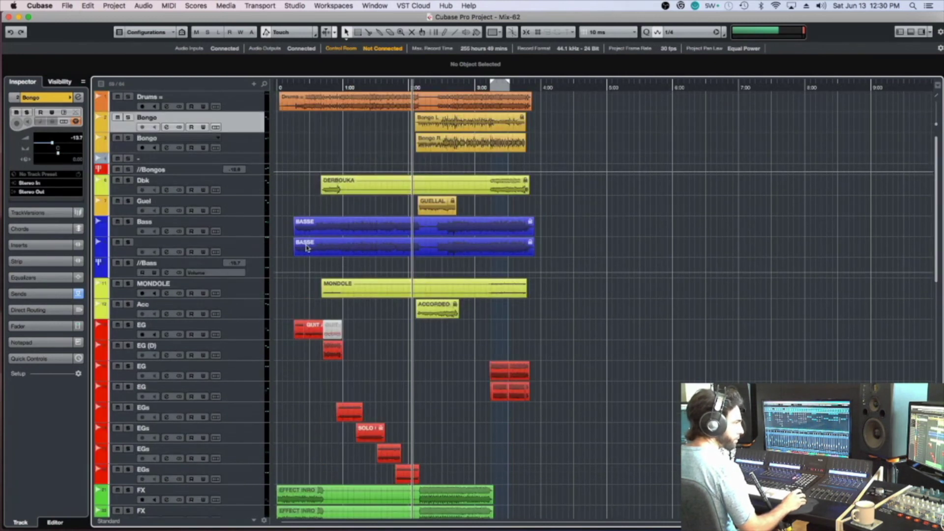
Step: Start freezing the second Bongo track
click(263, 150)
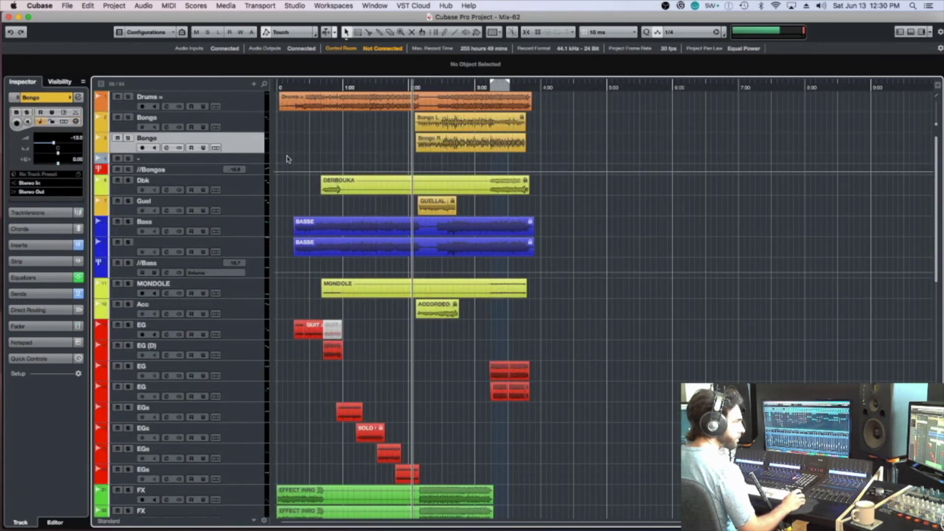
click(76, 121)
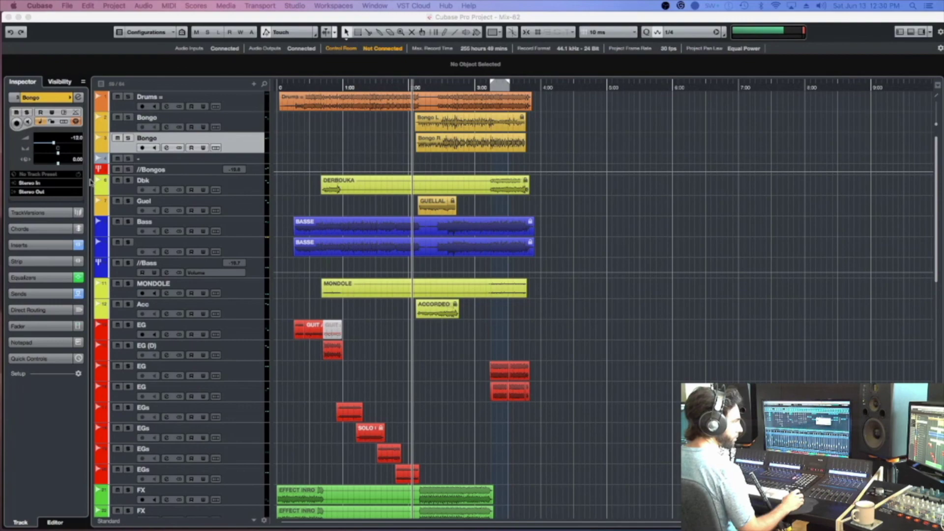